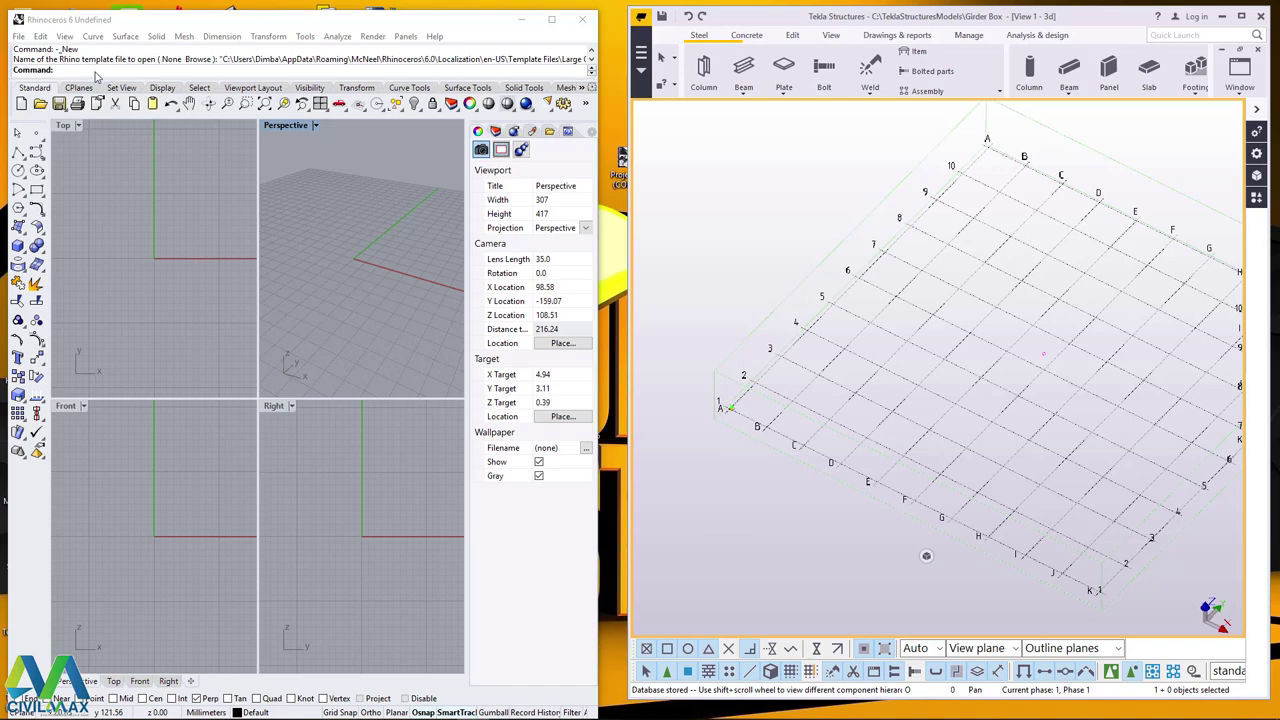
Launch Grasshopper from the Rhino command prompt.
{"action": "left_click", "coordinate": [71, 75]}
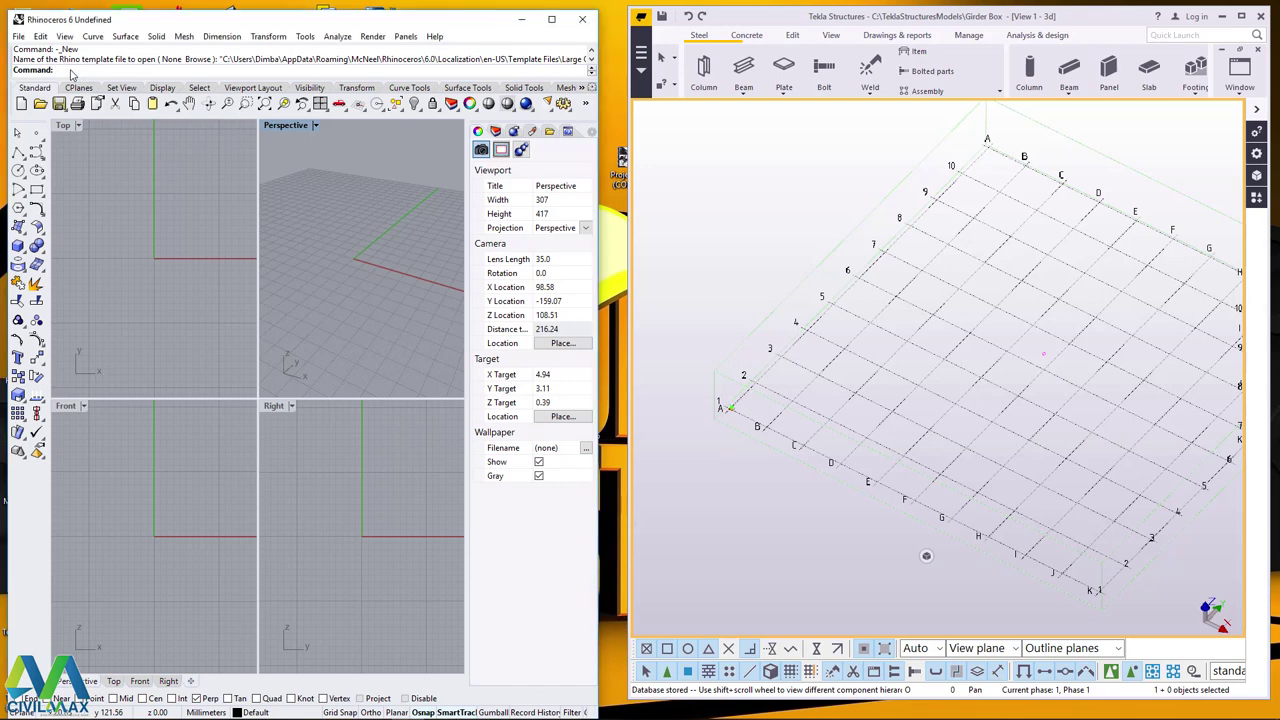
{"action": "type", "text": "Gra"}
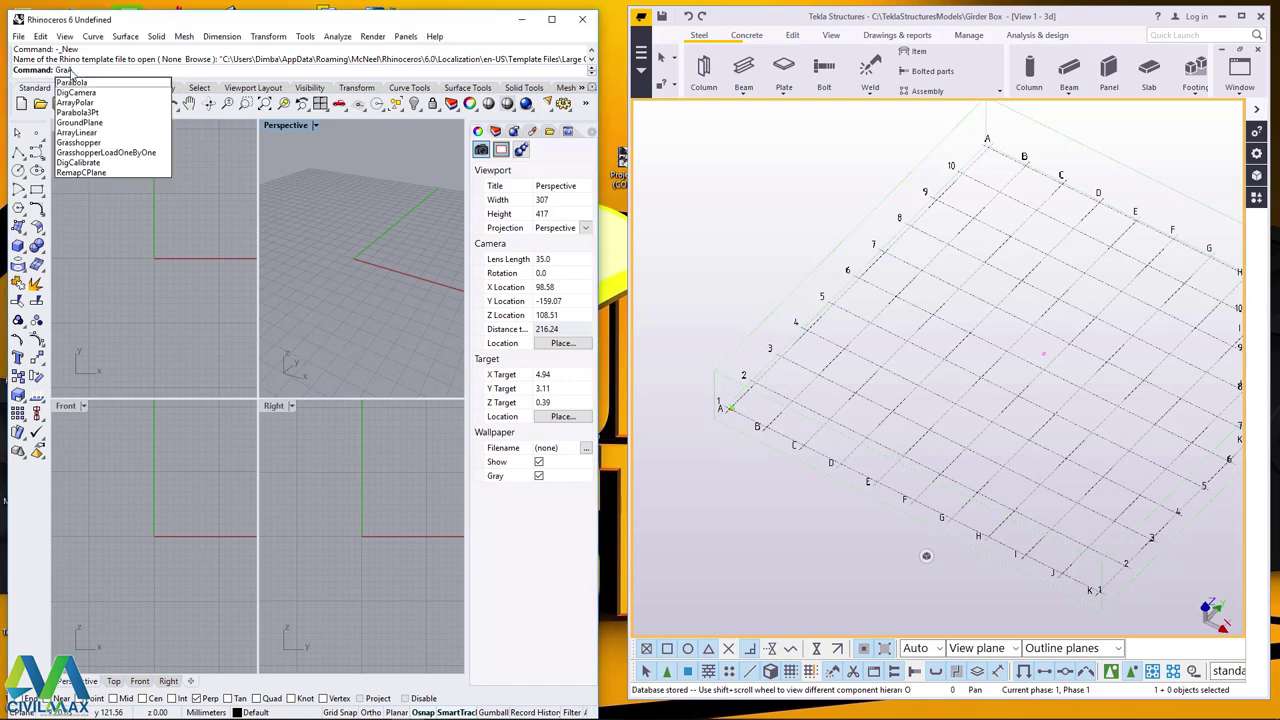
{"action": "type", "text": "A"}
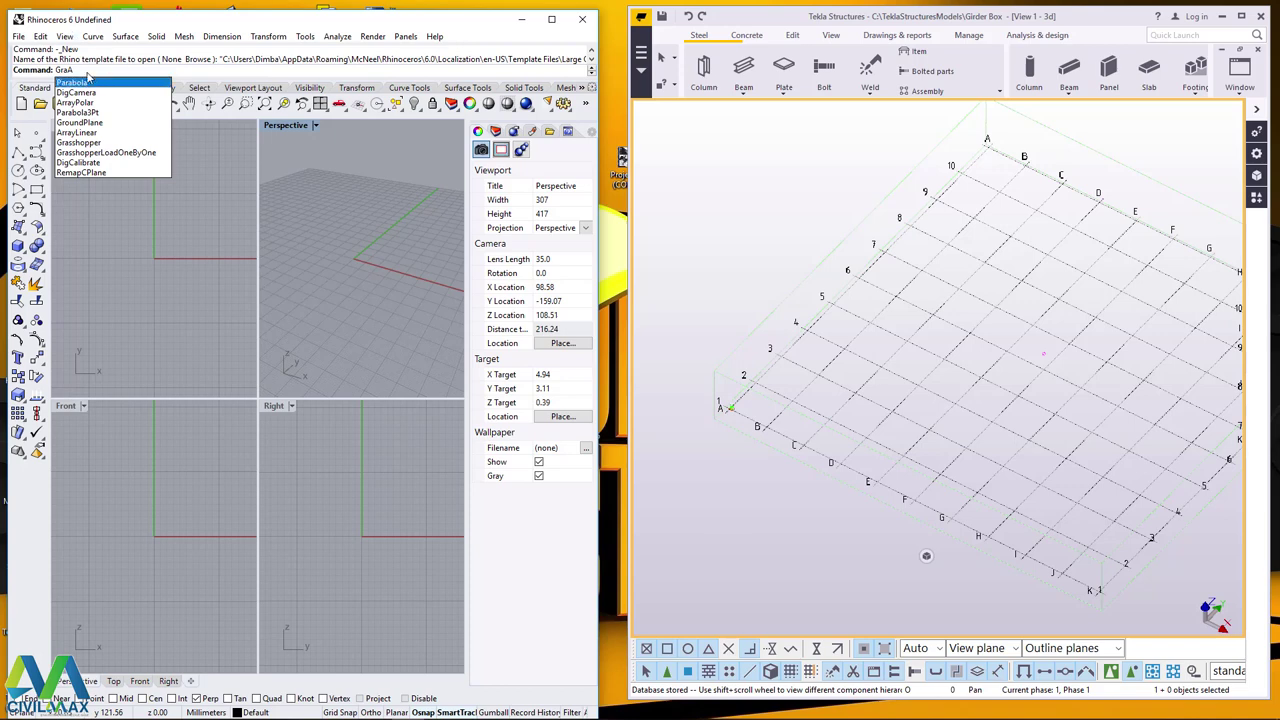
{"action": "key", "text": "Escape"}
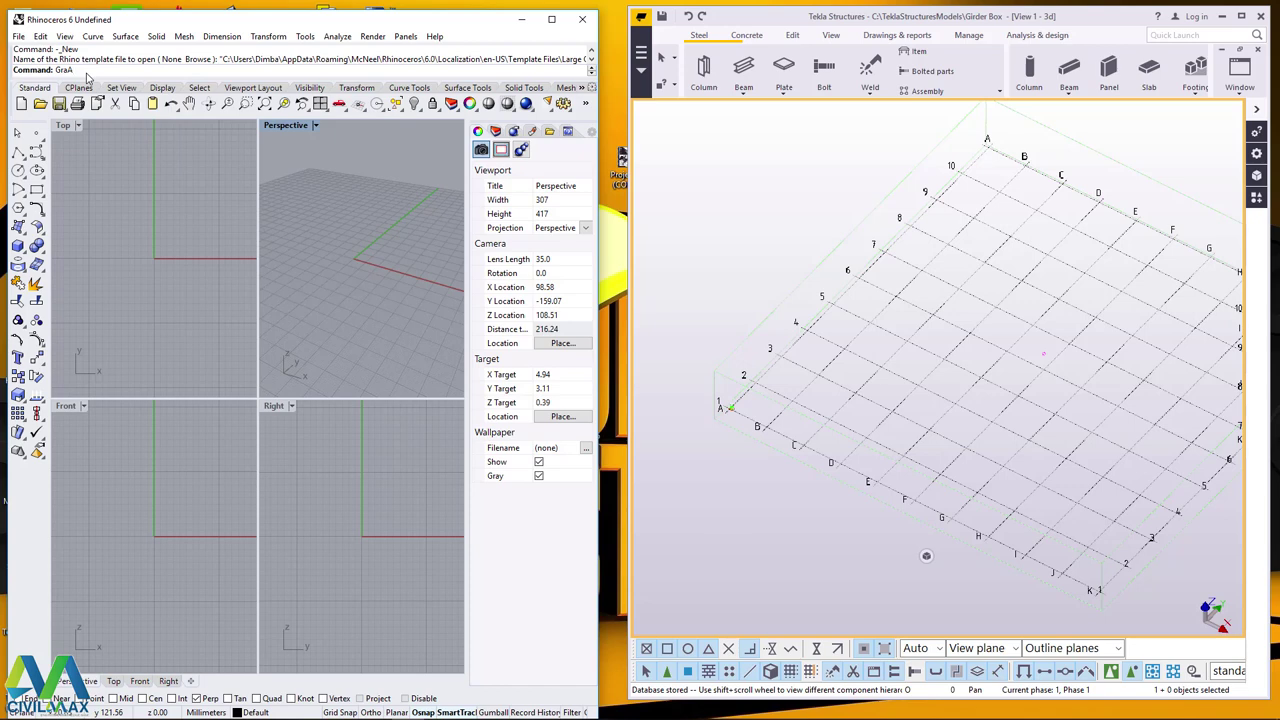
{"action": "key", "text": "BackSpace"}
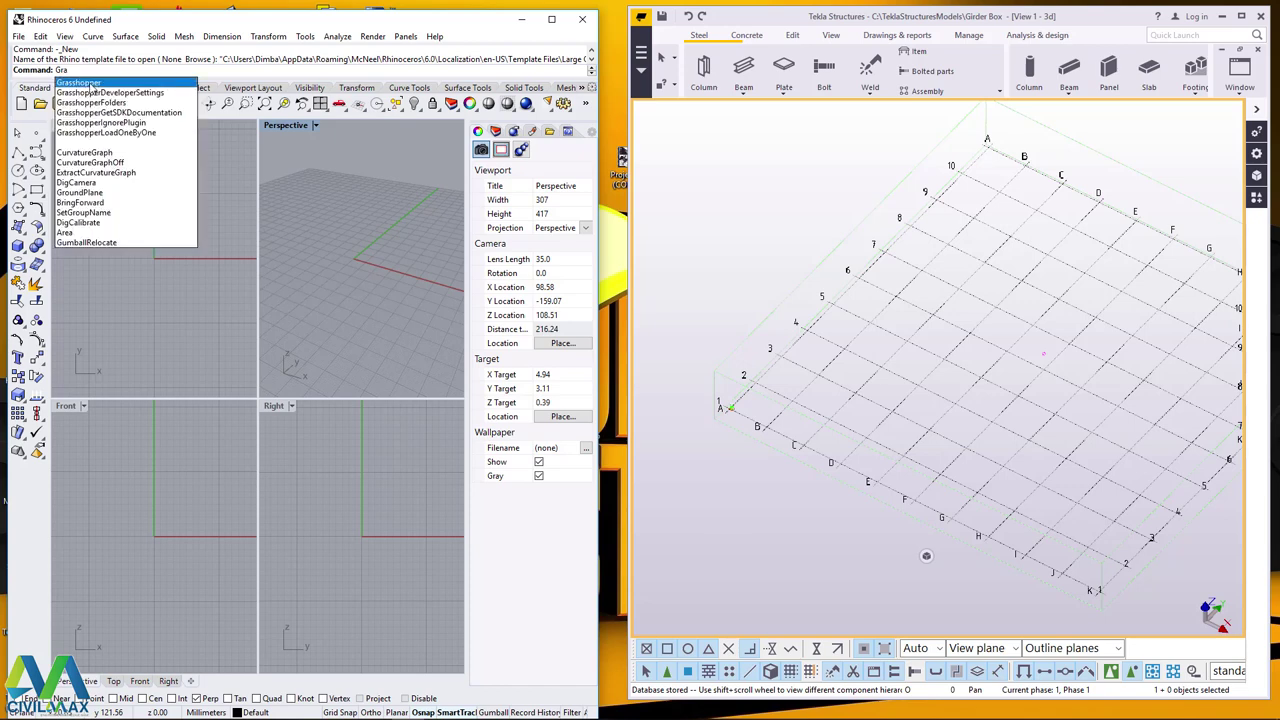
{"action": "left_click", "coordinate": [90, 82]}
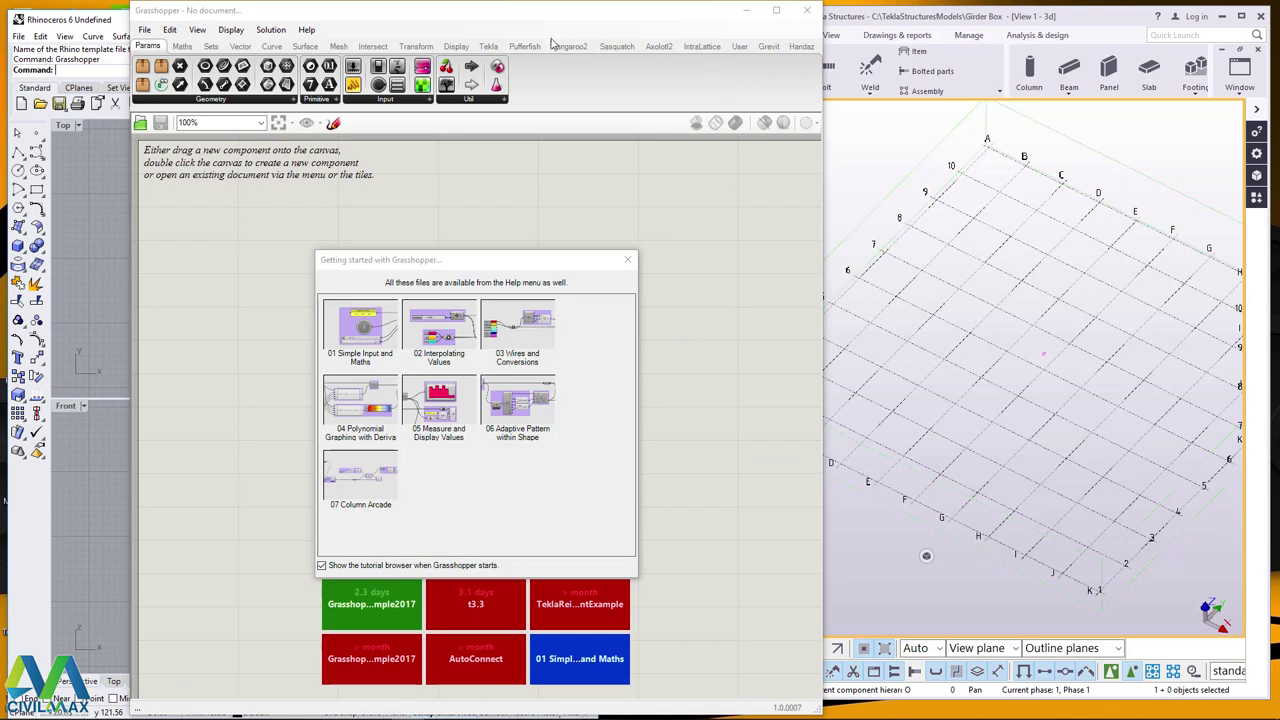
{"action": "left_click_drag", "start_coordinate": [529, 31], "coordinate": [751, 44]}
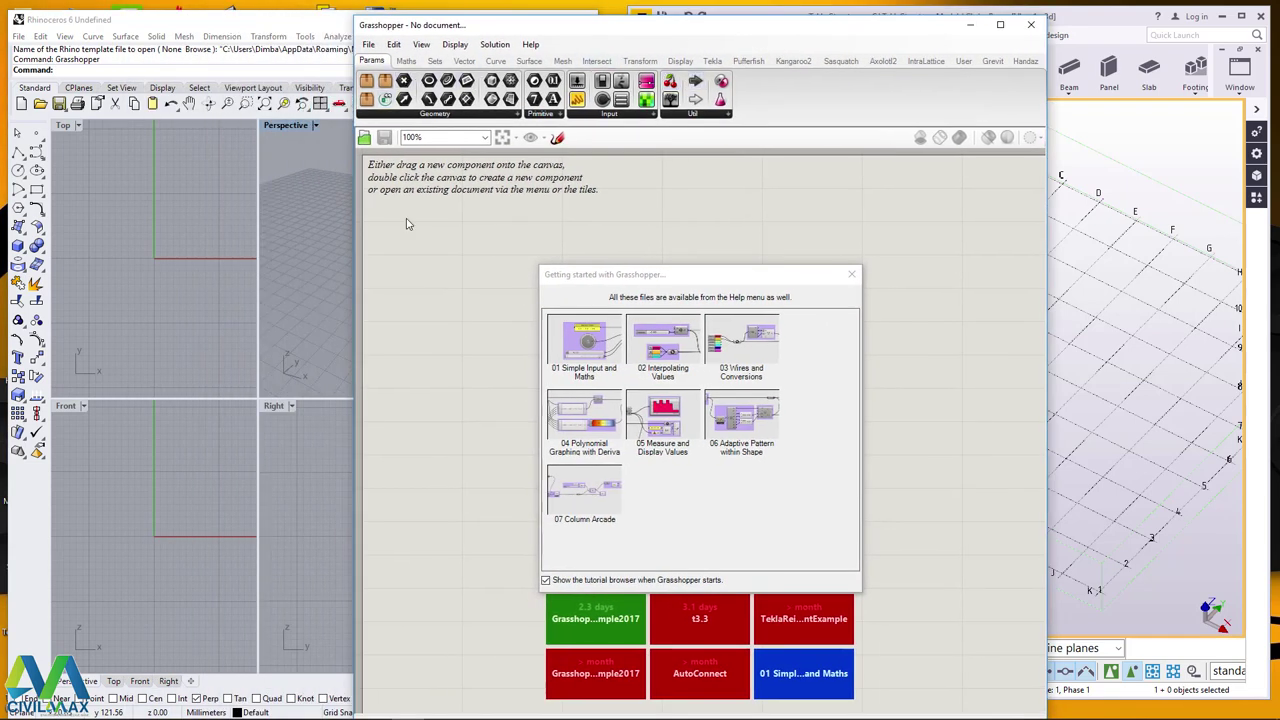
{"action": "left_click_drag", "start_coordinate": [706, 30], "coordinate": [561, 45]}
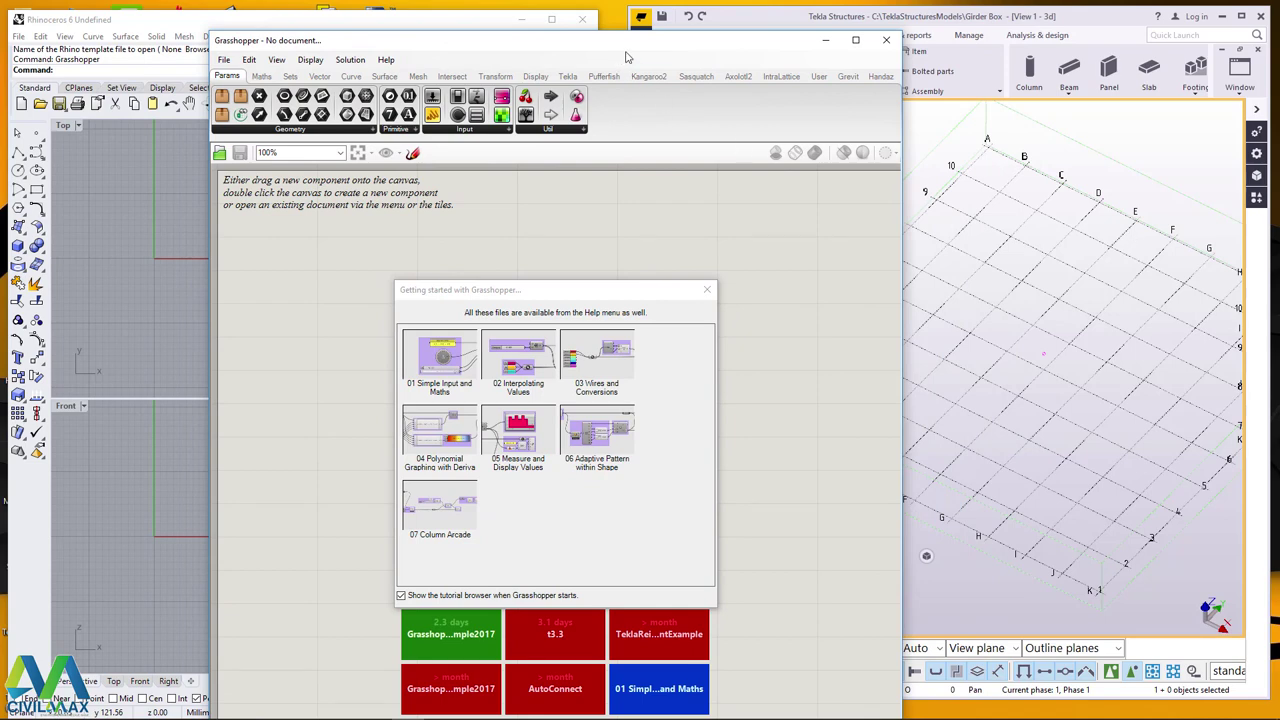
{"action": "left_click_drag", "start_coordinate": [641, 49], "coordinate": [690, 51]}
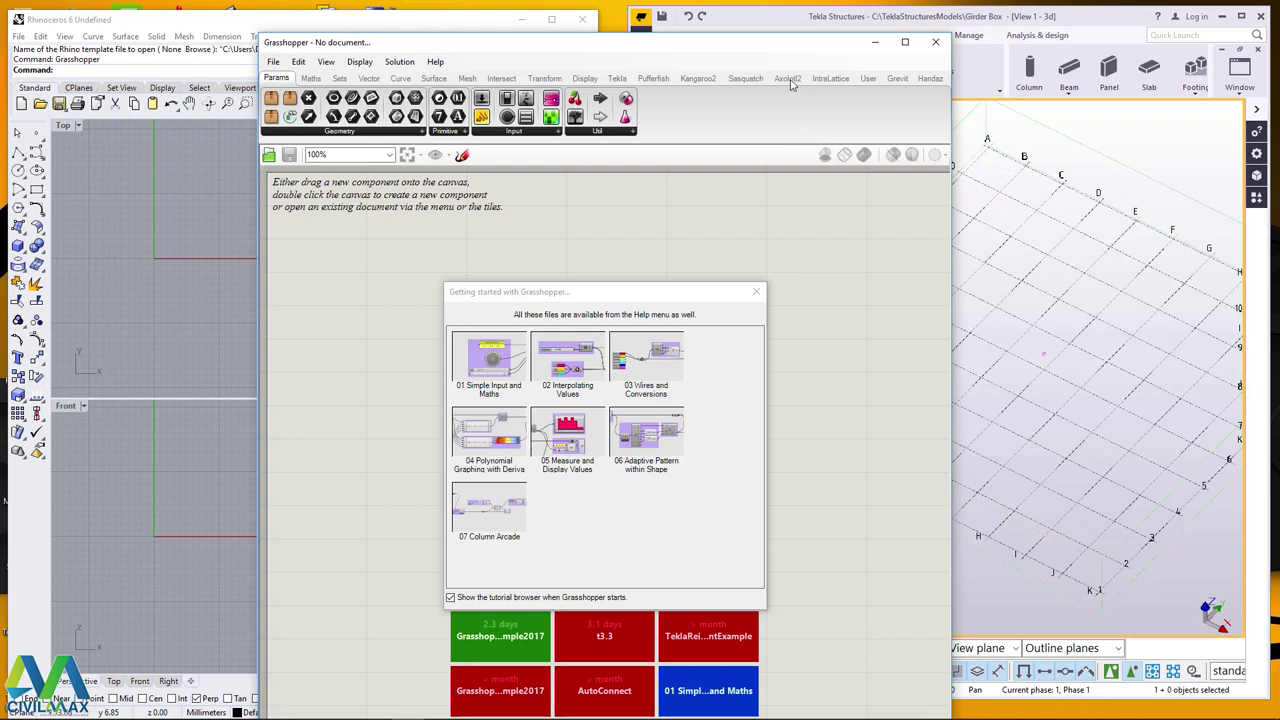
{"action": "left_click_drag", "start_coordinate": [775, 46], "coordinate": [800, 63]}
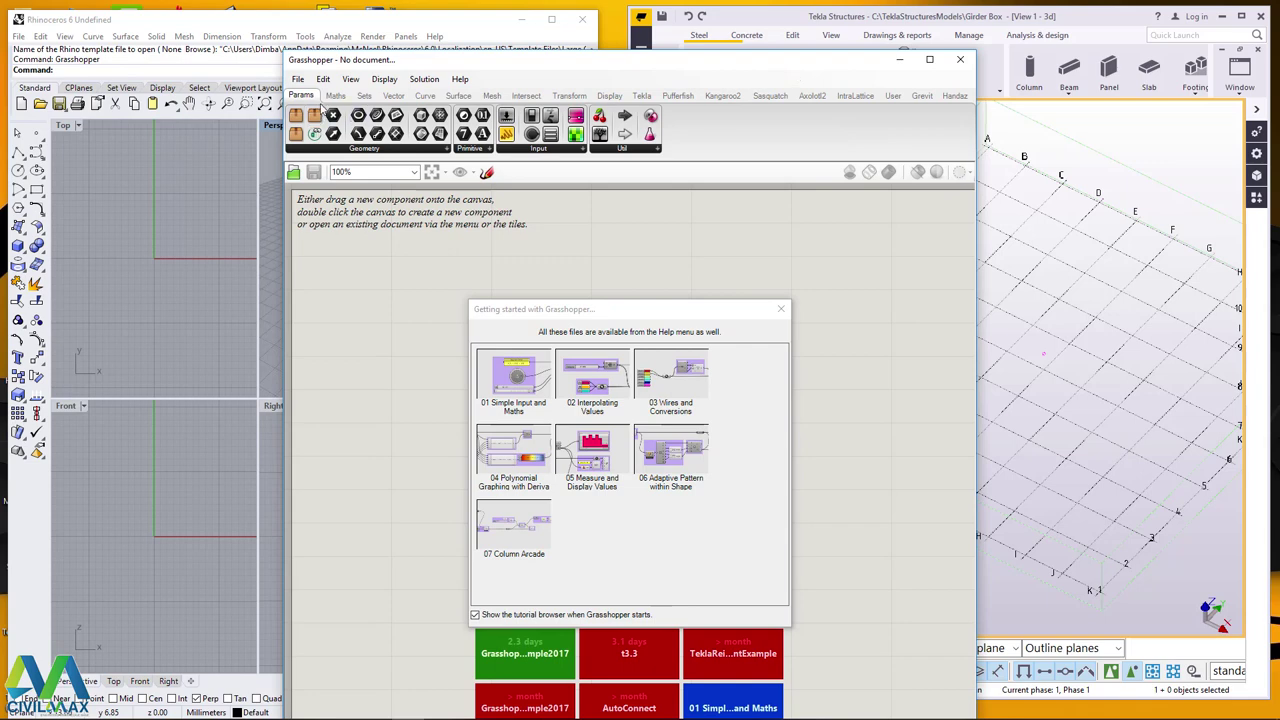
Create a new Grasshopper document and dismiss the getting-started tutorial browser.
{"action": "left_click", "coordinate": [299, 80]}
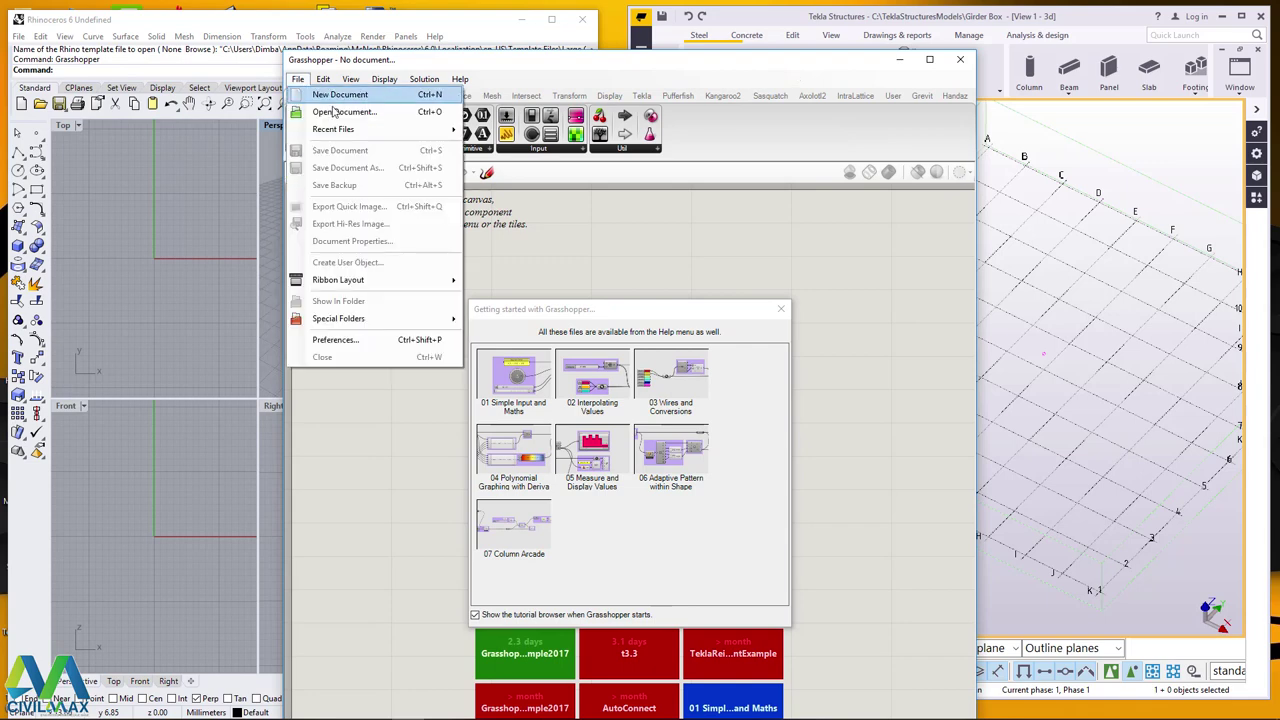
{"action": "left_click", "coordinate": [349, 100]}
{"action": "left_click", "coordinate": [781, 308]}
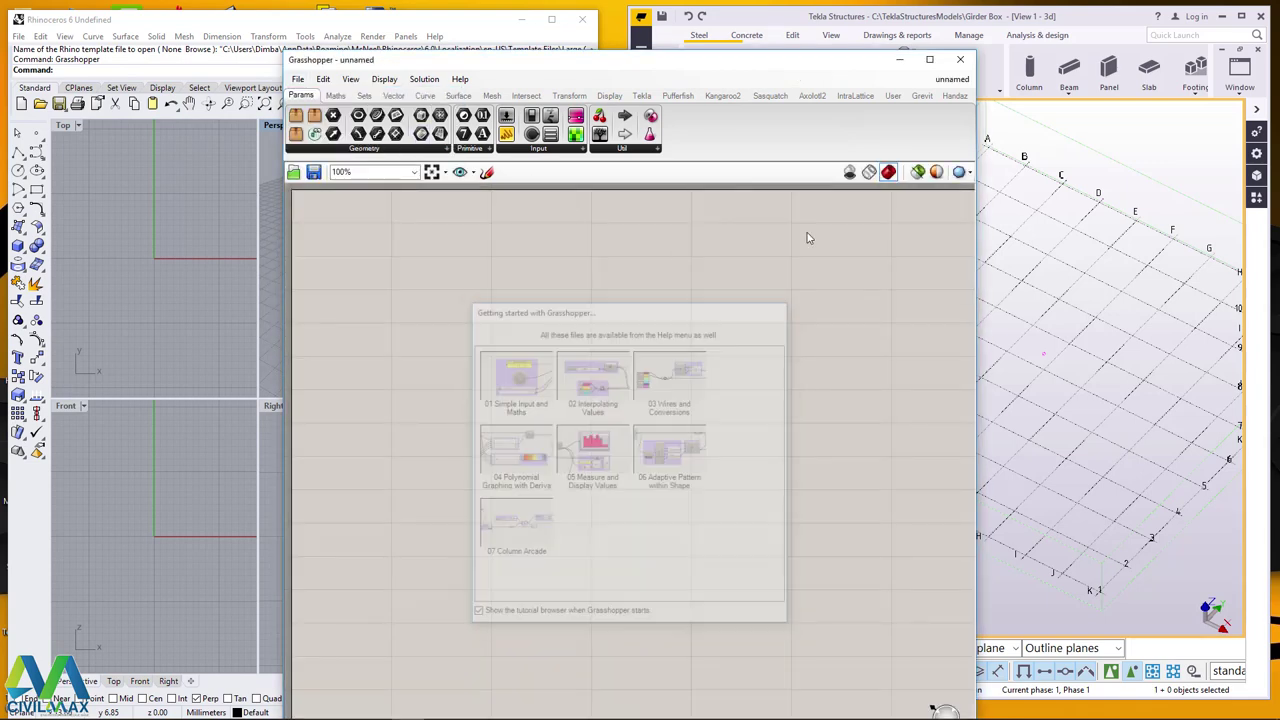
Display the Tekla component set in Grasshopper and move its window clear of the Rhino viewports.
{"action": "left_click_drag", "start_coordinate": [723, 69], "coordinate": [878, 80]}
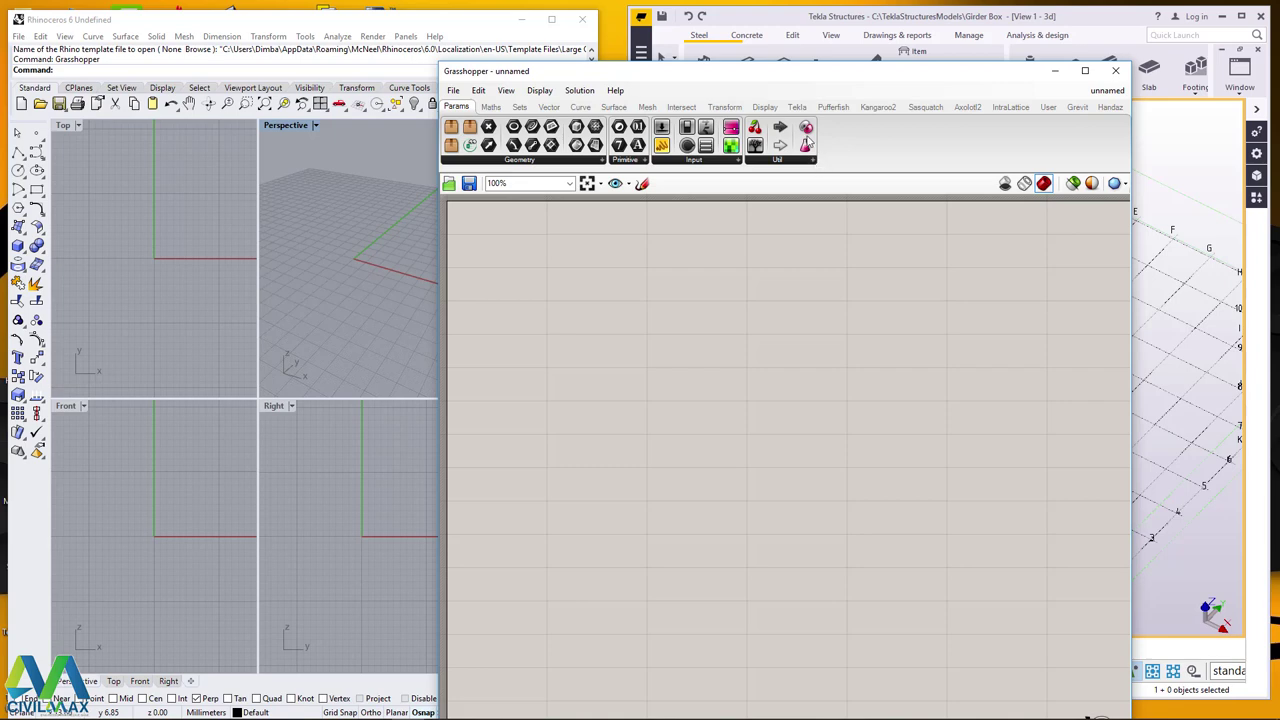
{"action": "left_click", "coordinate": [799, 107]}
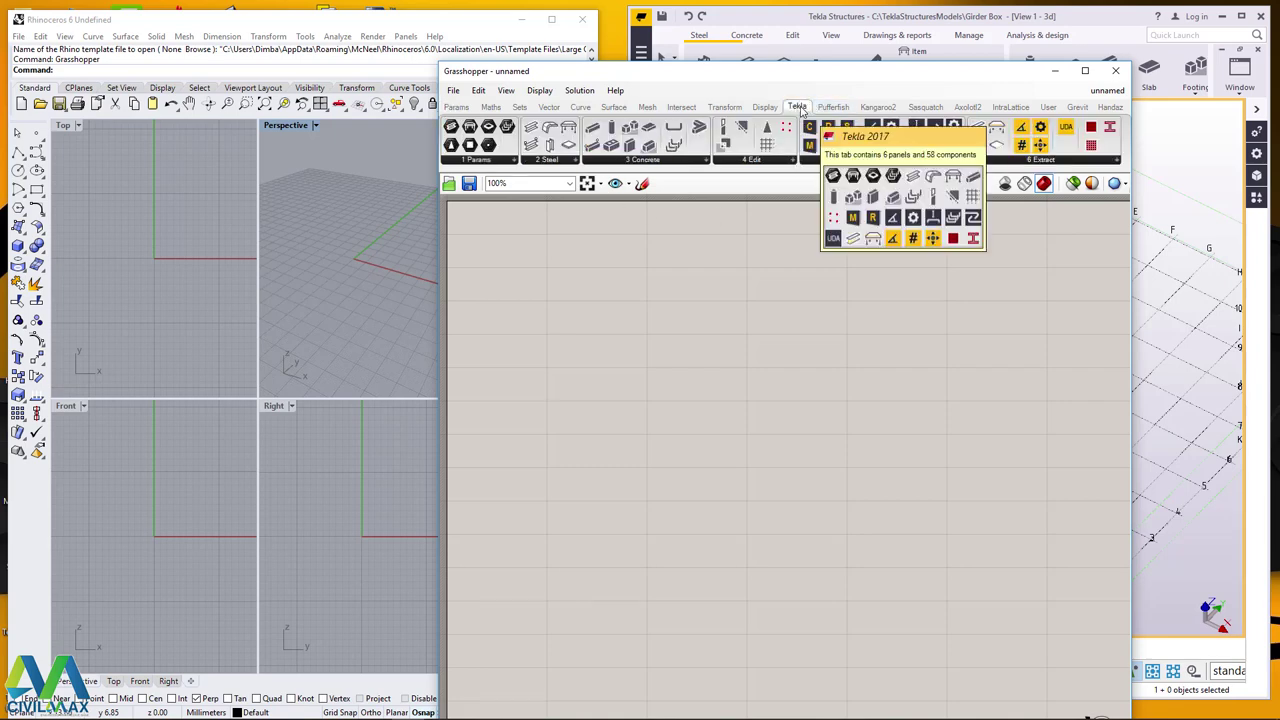
{"action": "left_click_drag", "start_coordinate": [938, 78], "coordinate": [632, 91]}
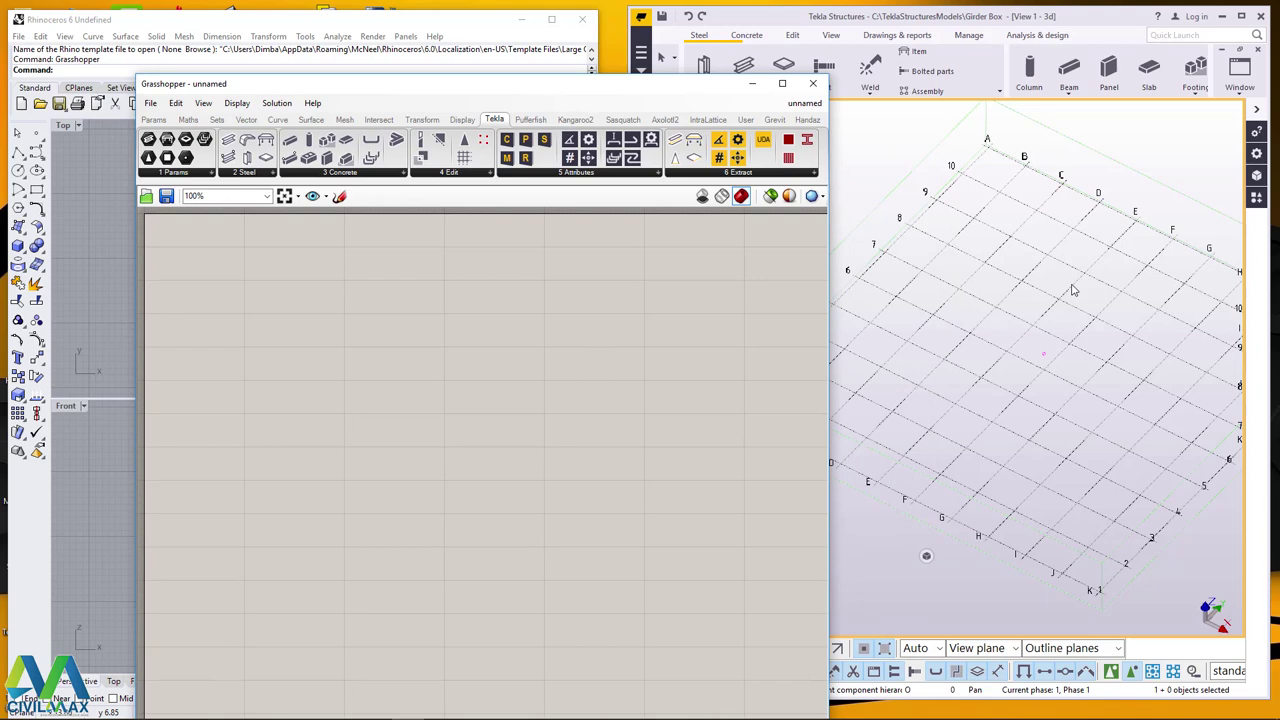
{"action": "left_click_drag", "start_coordinate": [548, 90], "coordinate": [599, 132]}
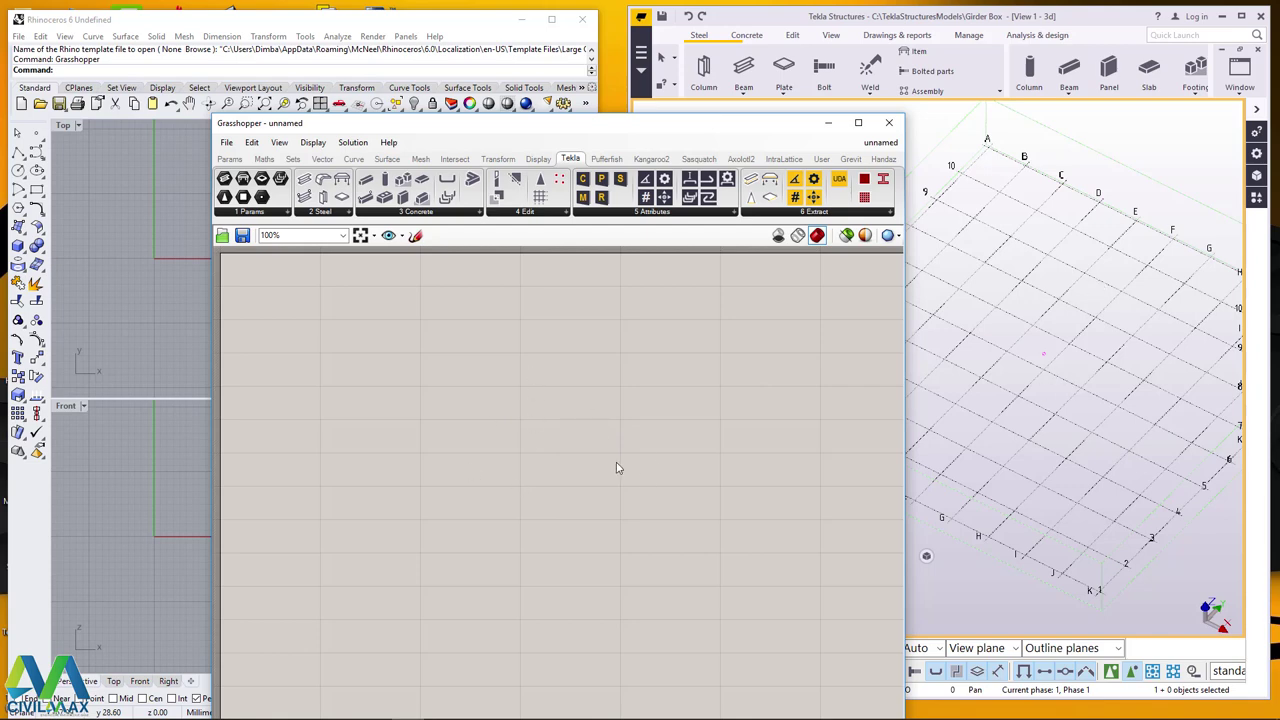
{"action": "left_click_drag", "start_coordinate": [586, 126], "coordinate": [883, 161]}
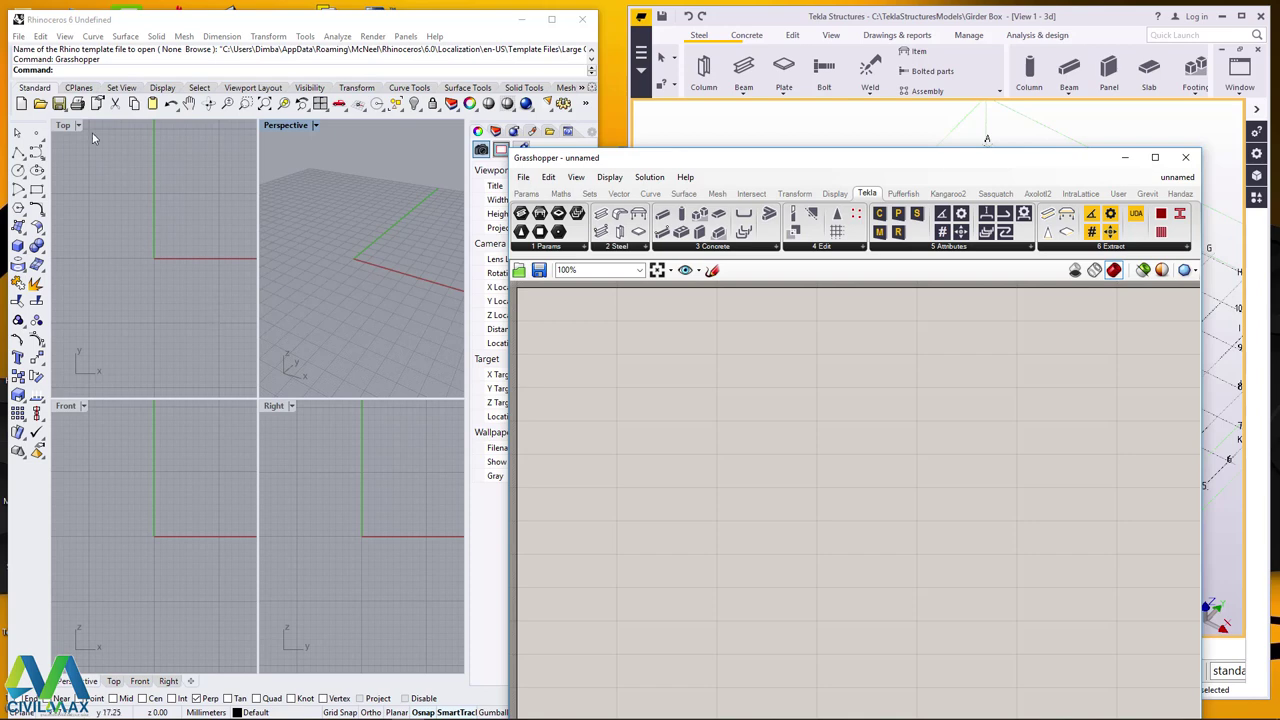
Import the AutoCAD drawing RHINO IMPORT2 from the Desktop into Rhino, with model and layout units in millimeters.
{"action": "left_click", "coordinate": [19, 36]}
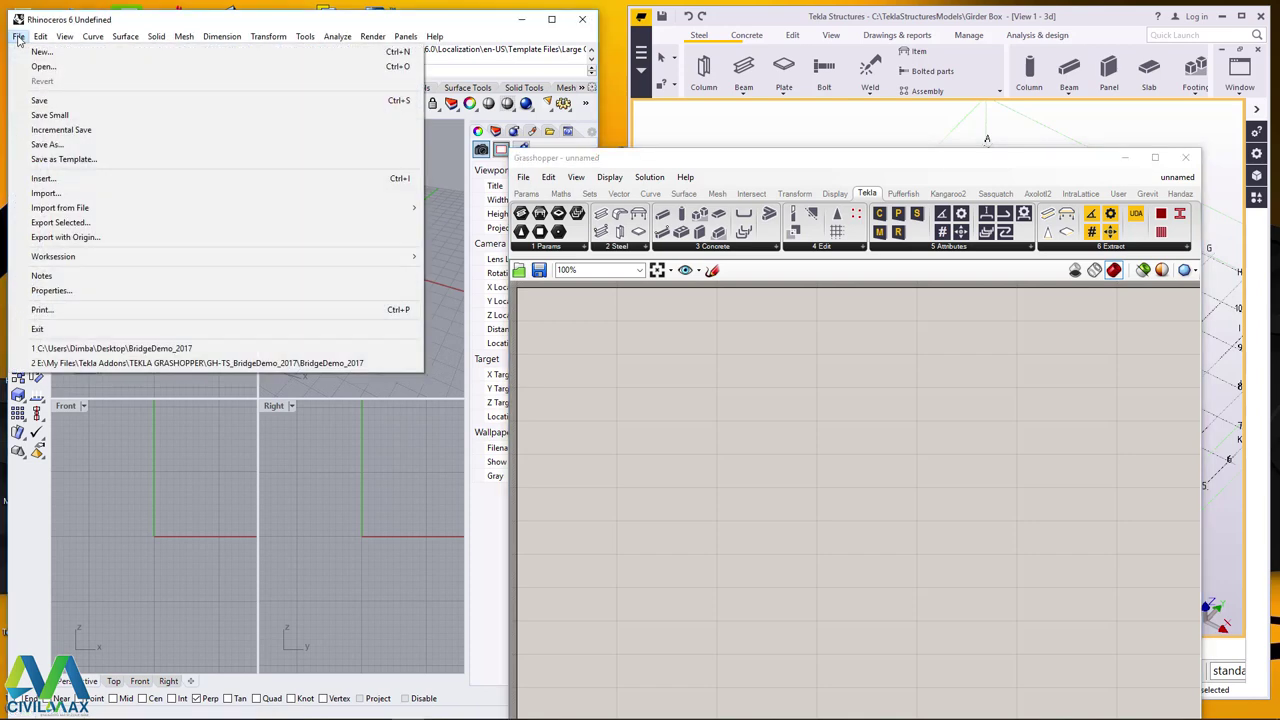
{"action": "left_click", "coordinate": [68, 195]}
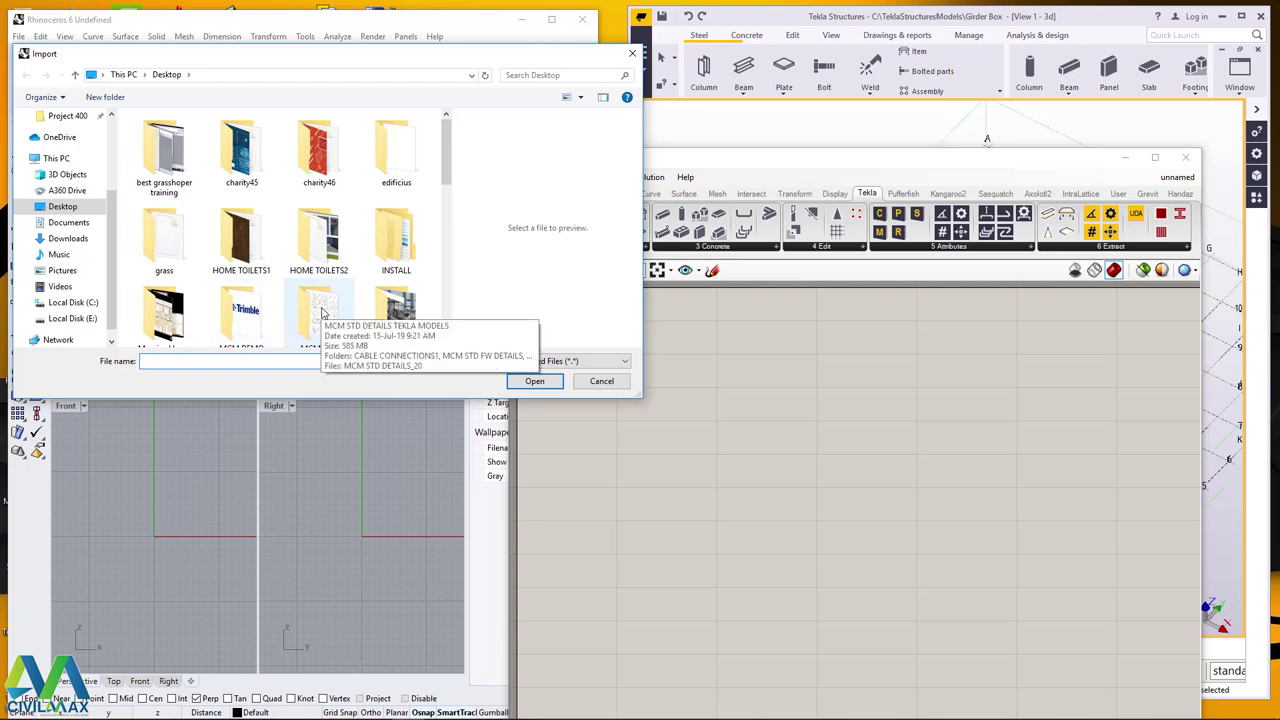
{"action": "scroll", "coordinate": [310, 290], "scroll_direction": "down", "scroll_amount": 10}
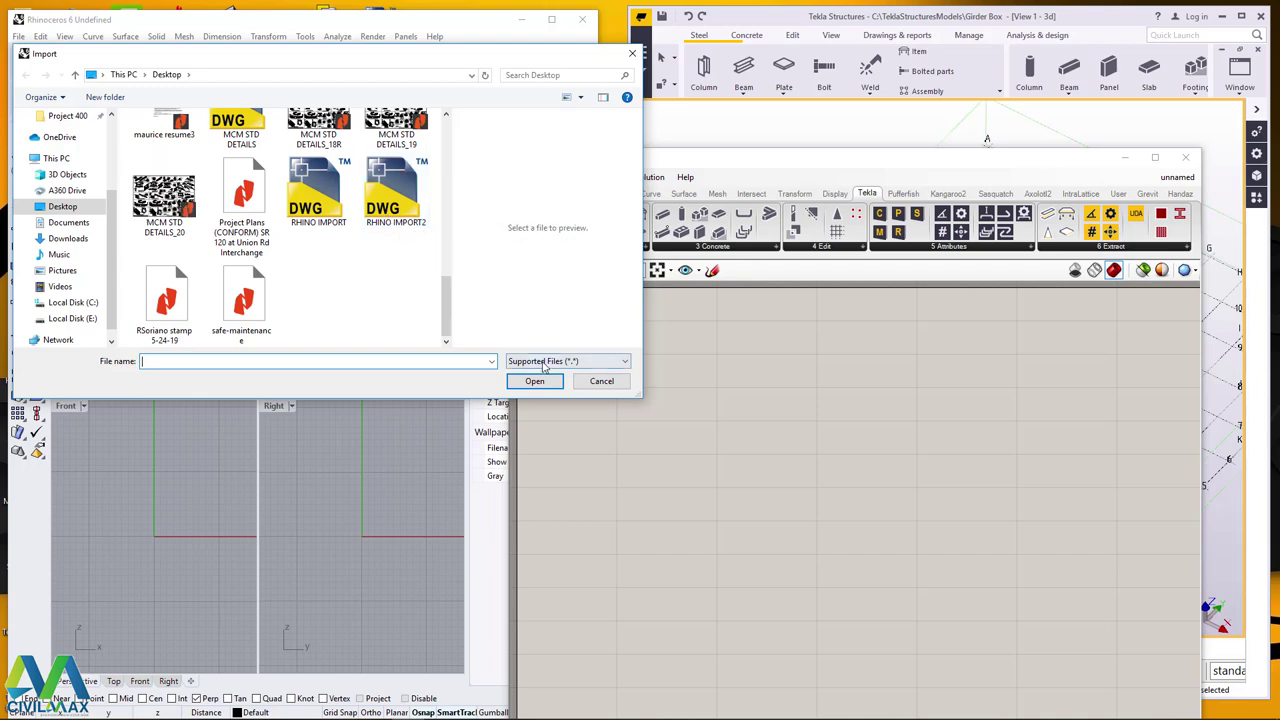
{"action": "left_click", "coordinate": [617, 362]}
{"action": "scroll", "coordinate": [625, 470], "scroll_direction": "up", "scroll_amount": 3}
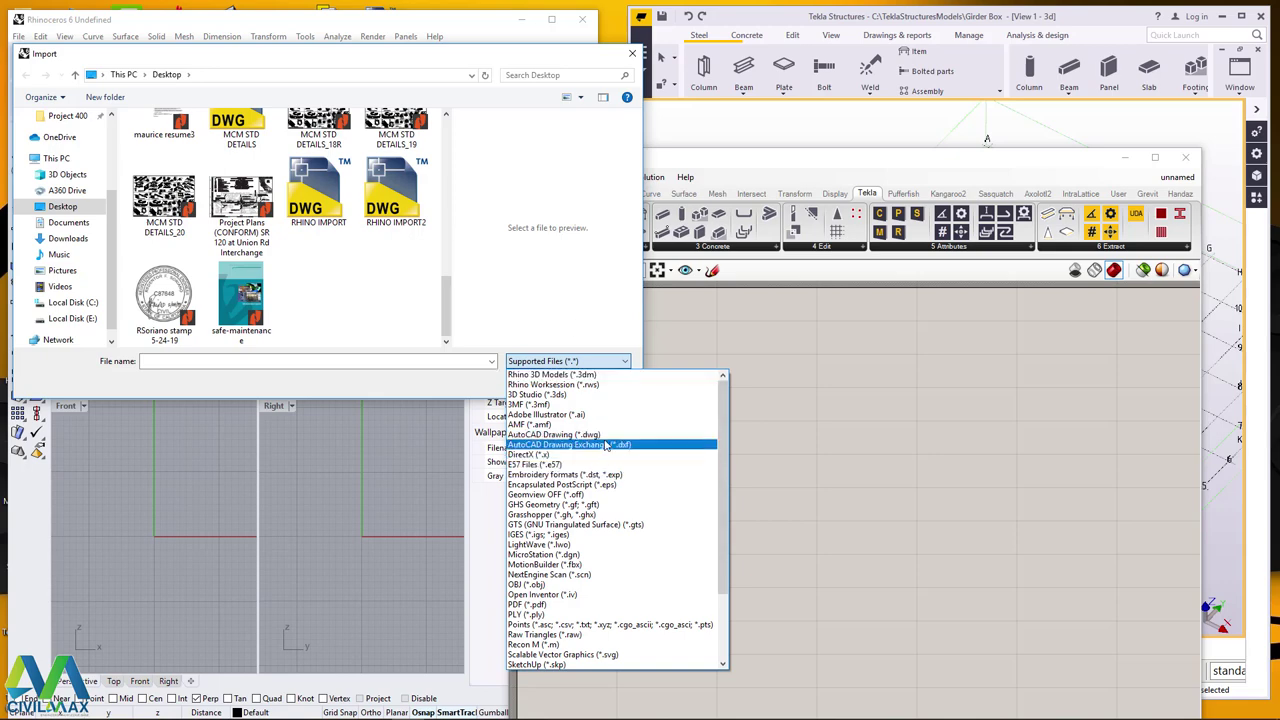
{"action": "left_click", "coordinate": [580, 435]}
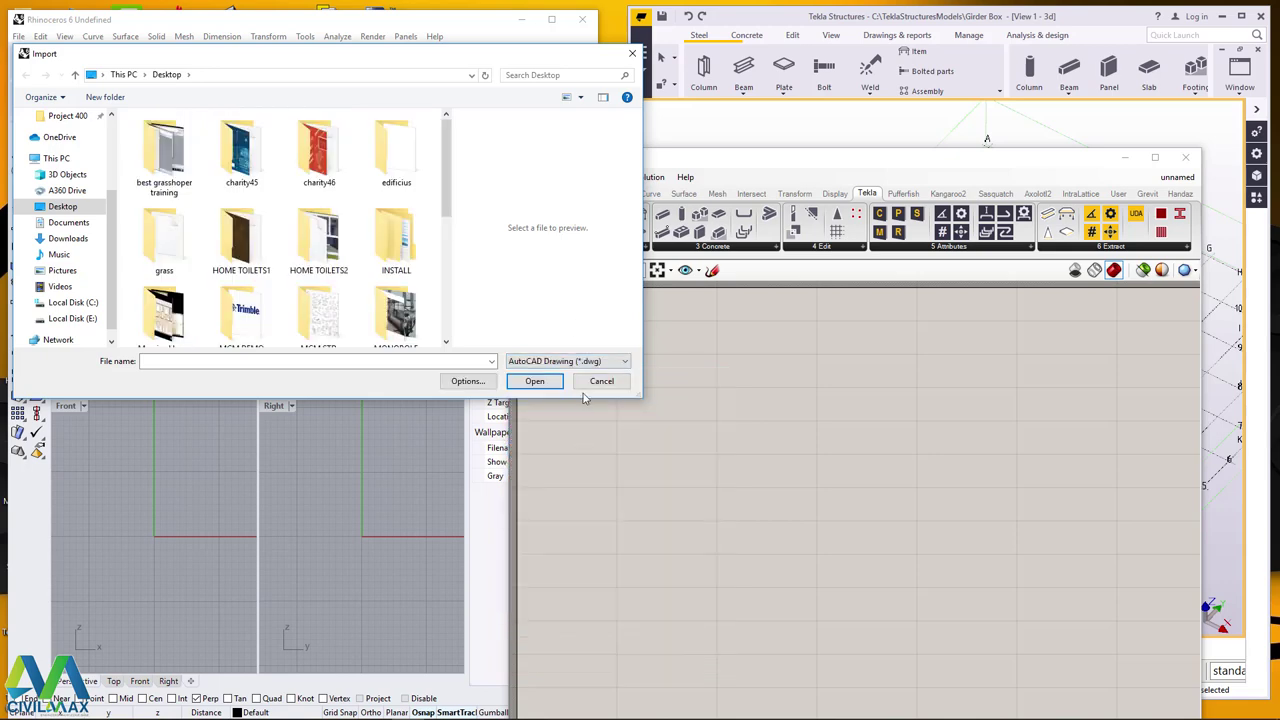
{"action": "scroll", "coordinate": [395, 268], "scroll_direction": "down", "scroll_amount": 5}
{"action": "left_click", "coordinate": [155, 318]}
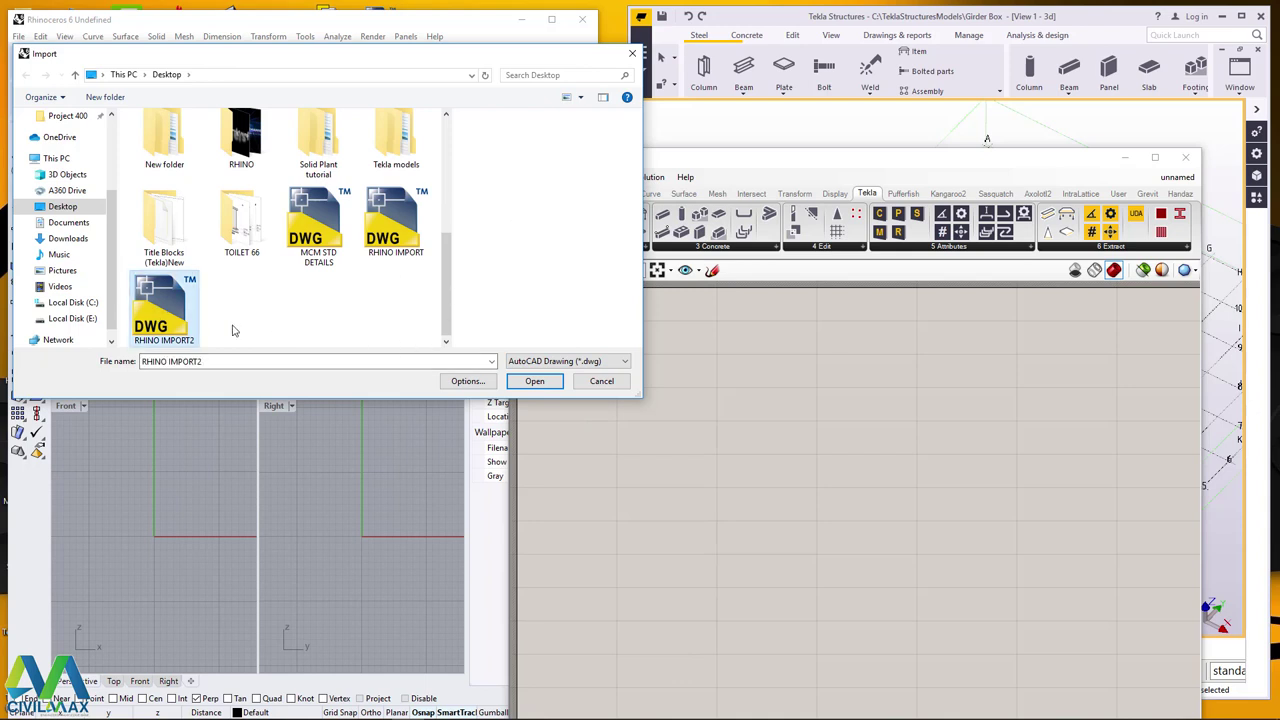
{"action": "left_click", "coordinate": [540, 382]}
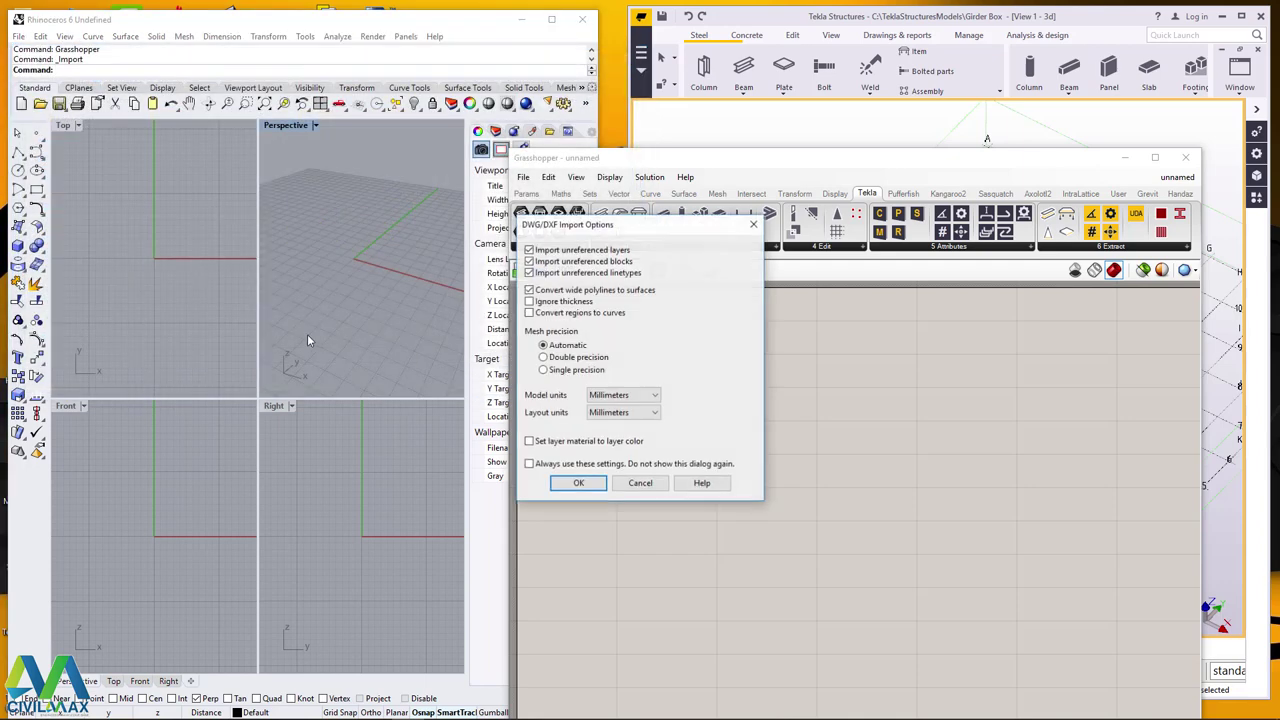
{"action": "left_click", "coordinate": [577, 484]}
Maximize Rhino's Top viewport and frame the whole imported box girder cross-section in it.
{"action": "left_click", "coordinate": [189, 337]}
{"action": "scroll", "coordinate": [140, 277], "scroll_direction": "up", "scroll_amount": 3}
{"action": "scroll", "coordinate": [138, 277], "scroll_direction": "down", "scroll_amount": 4}
{"action": "scroll", "coordinate": [151, 272], "scroll_direction": "up", "scroll_amount": 1}
{"action": "double_click", "coordinate": [63, 126]}
{"action": "scroll", "coordinate": [285, 462], "scroll_direction": "down", "scroll_amount": 2}
{"action": "scroll", "coordinate": [310, 472], "scroll_direction": "up", "scroll_amount": 3}
{"action": "scroll", "coordinate": [315, 473], "scroll_direction": "down", "scroll_amount": 4}
{"action": "scroll", "coordinate": [330, 466], "scroll_direction": "up", "scroll_amount": 2}
{"action": "scroll", "coordinate": [250, 475], "scroll_direction": "up", "scroll_amount": 3}
{"action": "scroll", "coordinate": [252, 478], "scroll_direction": "down", "scroll_amount": 2}
{"action": "scroll", "coordinate": [377, 466], "scroll_direction": "up", "scroll_amount": 1}
{"action": "scroll", "coordinate": [370, 456], "scroll_direction": "down", "scroll_amount": 1}
{"action": "scroll", "coordinate": [120, 466], "scroll_direction": "up", "scroll_amount": 3}
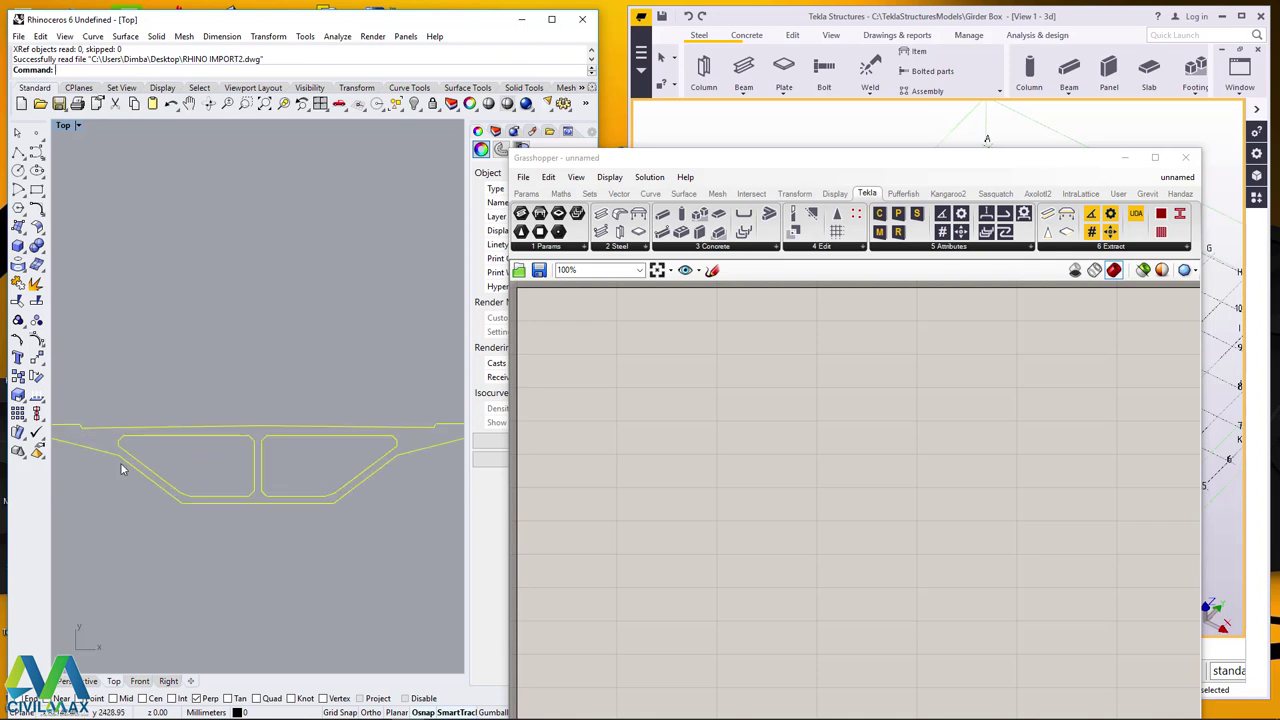
{"action": "scroll", "coordinate": [186, 460], "scroll_direction": "down", "scroll_amount": 1}
{"action": "scroll", "coordinate": [238, 479], "scroll_direction": "down", "scroll_amount": 1}
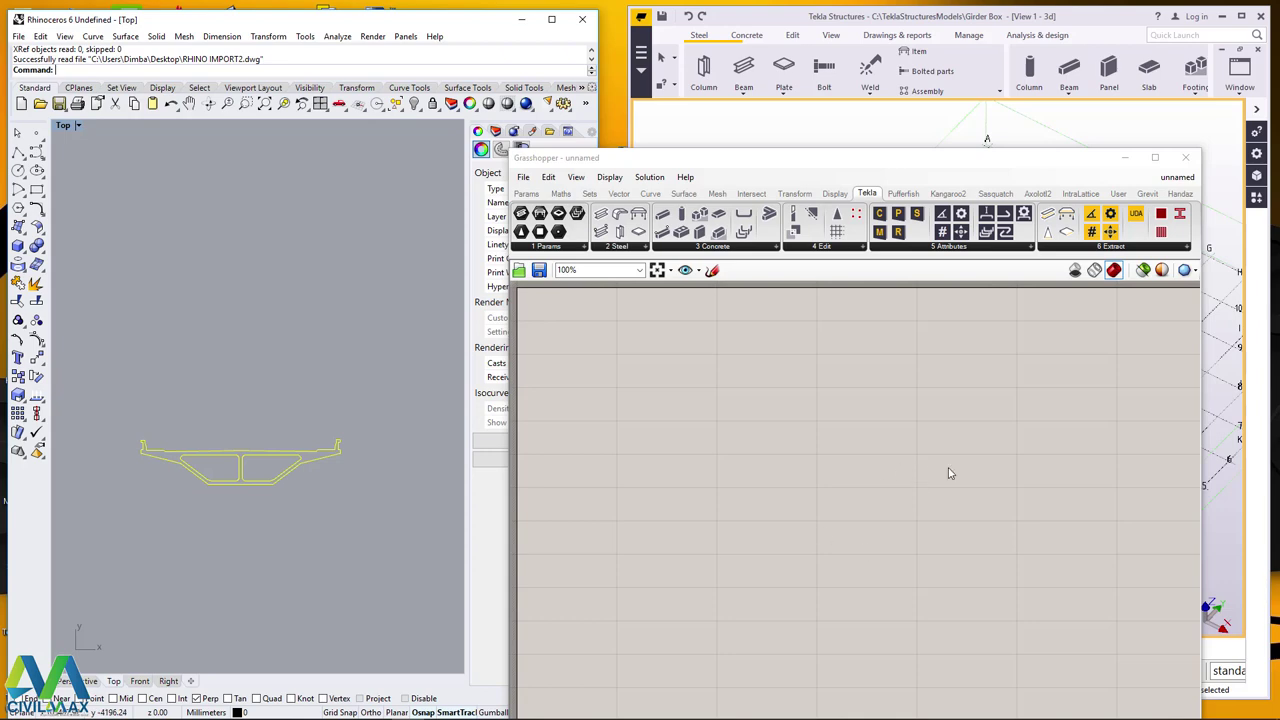
{"action": "left_click_drag", "start_coordinate": [978, 160], "coordinate": [672, 145]}
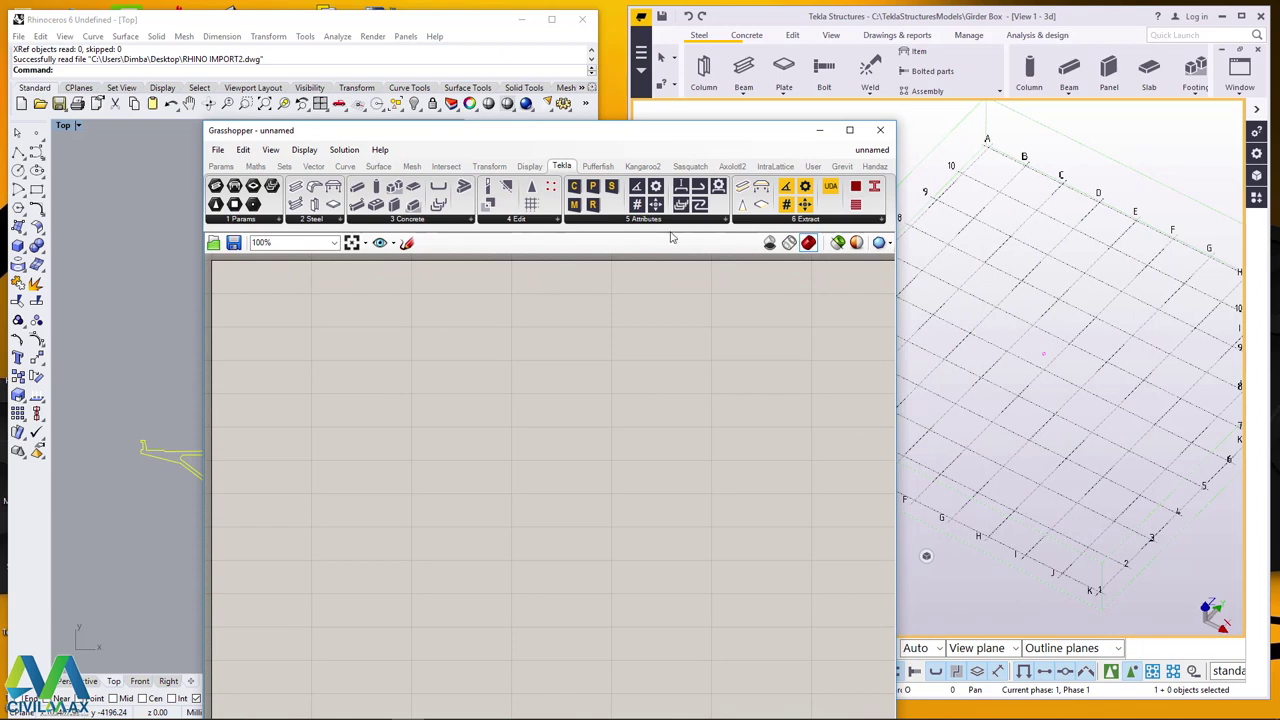
{"action": "left_click_drag", "start_coordinate": [547, 136], "coordinate": [612, 94]}
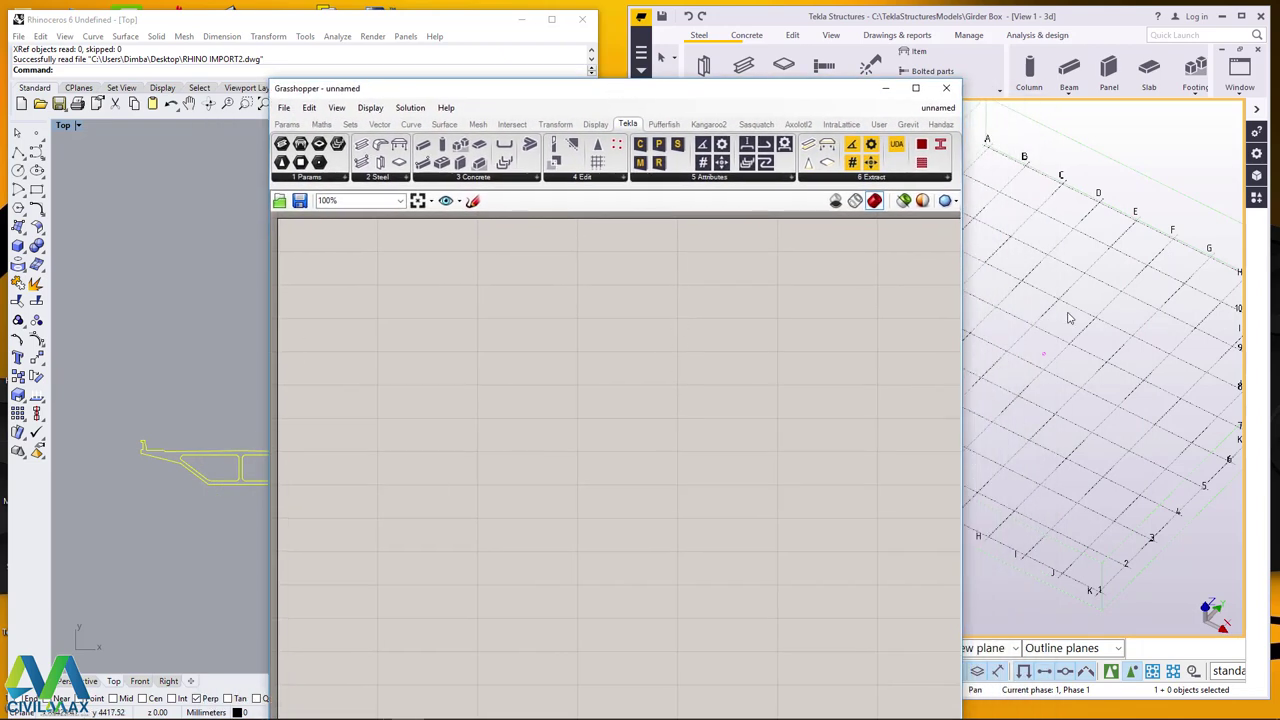
{"action": "left_click_drag", "start_coordinate": [776, 92], "coordinate": [682, 89]}
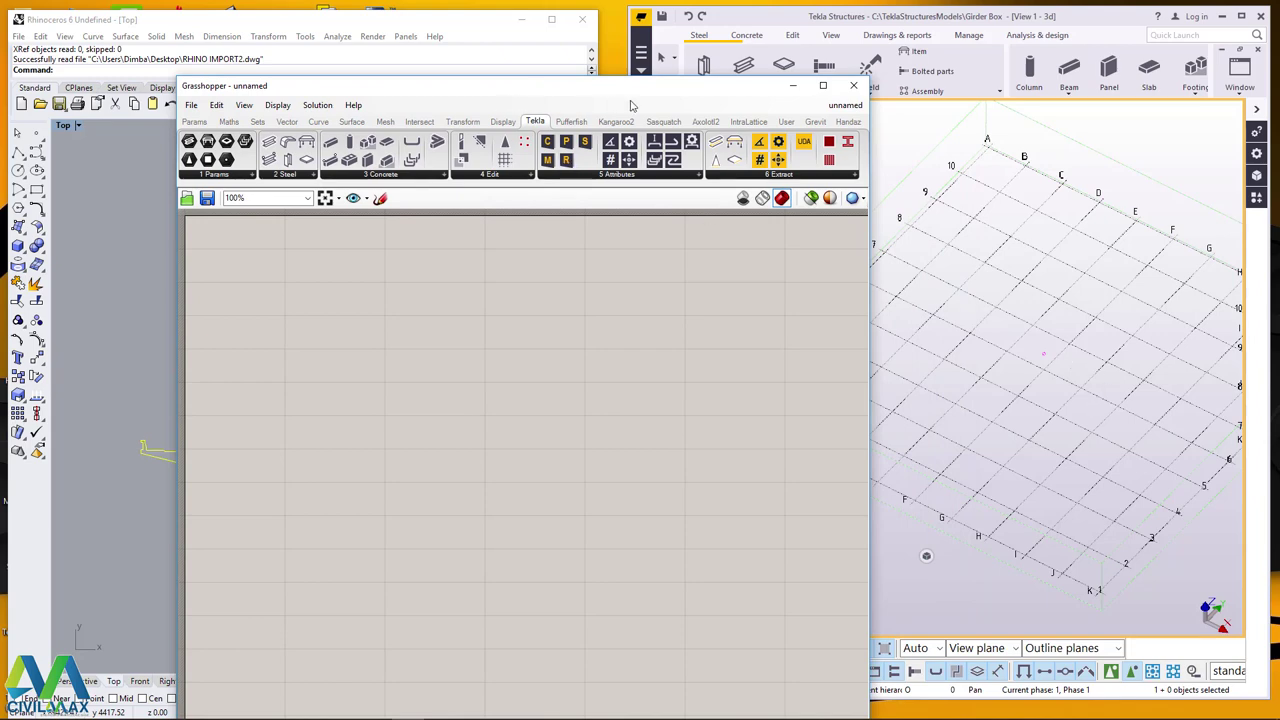
{"action": "left_click_drag", "start_coordinate": [551, 91], "coordinate": [772, 97]}
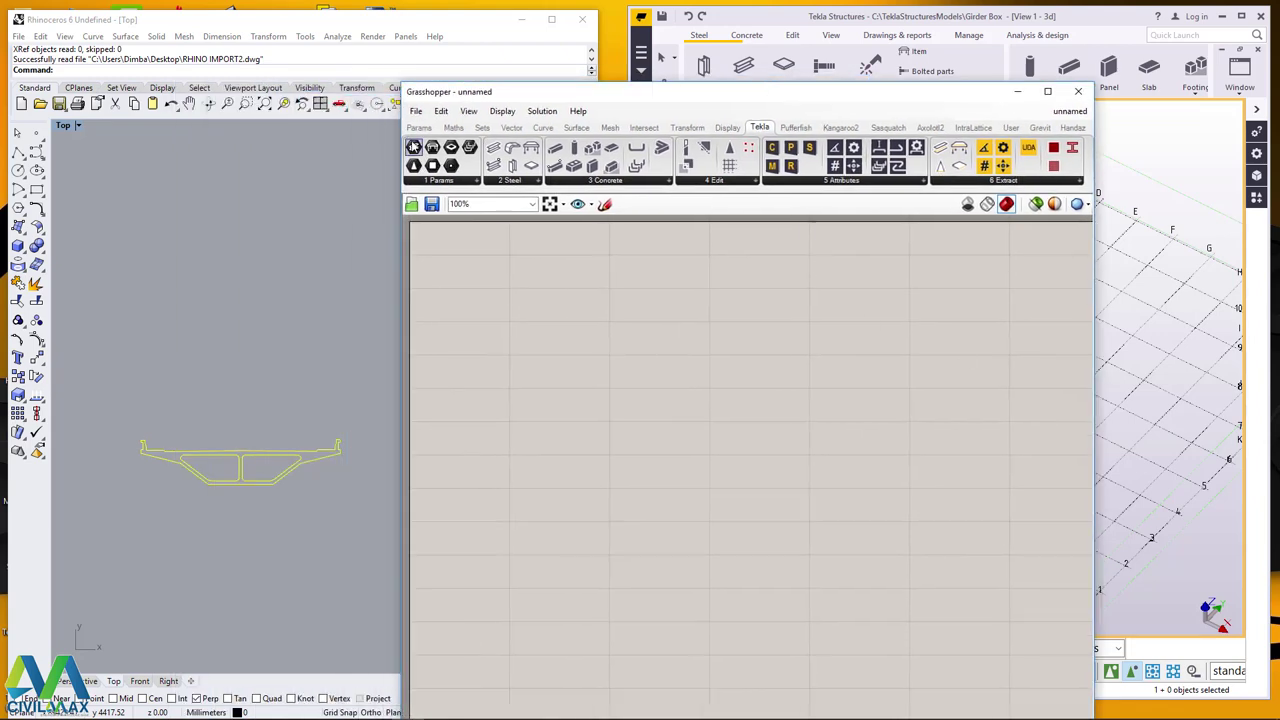
Place a Curve parameter on the Grasshopper canvas and make one copy of it.
{"action": "left_click", "coordinate": [418, 127]}
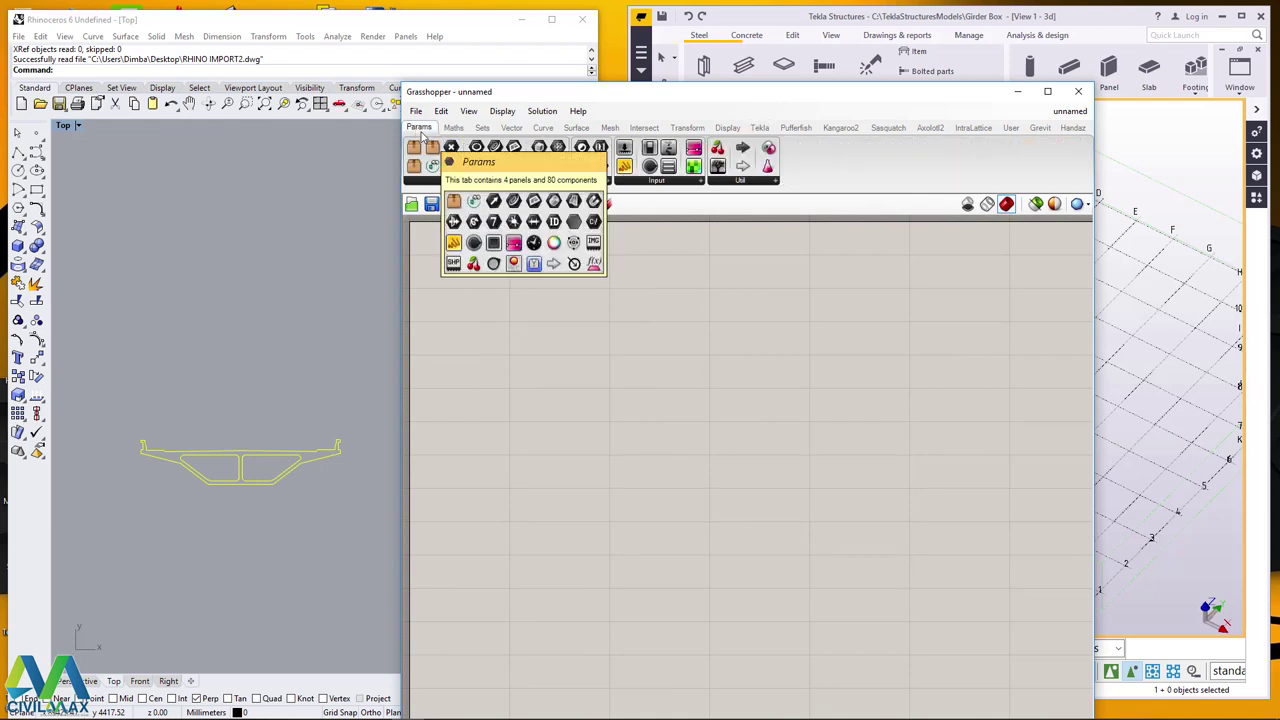
{"action": "mouse_move", "coordinate": [421, 133]}
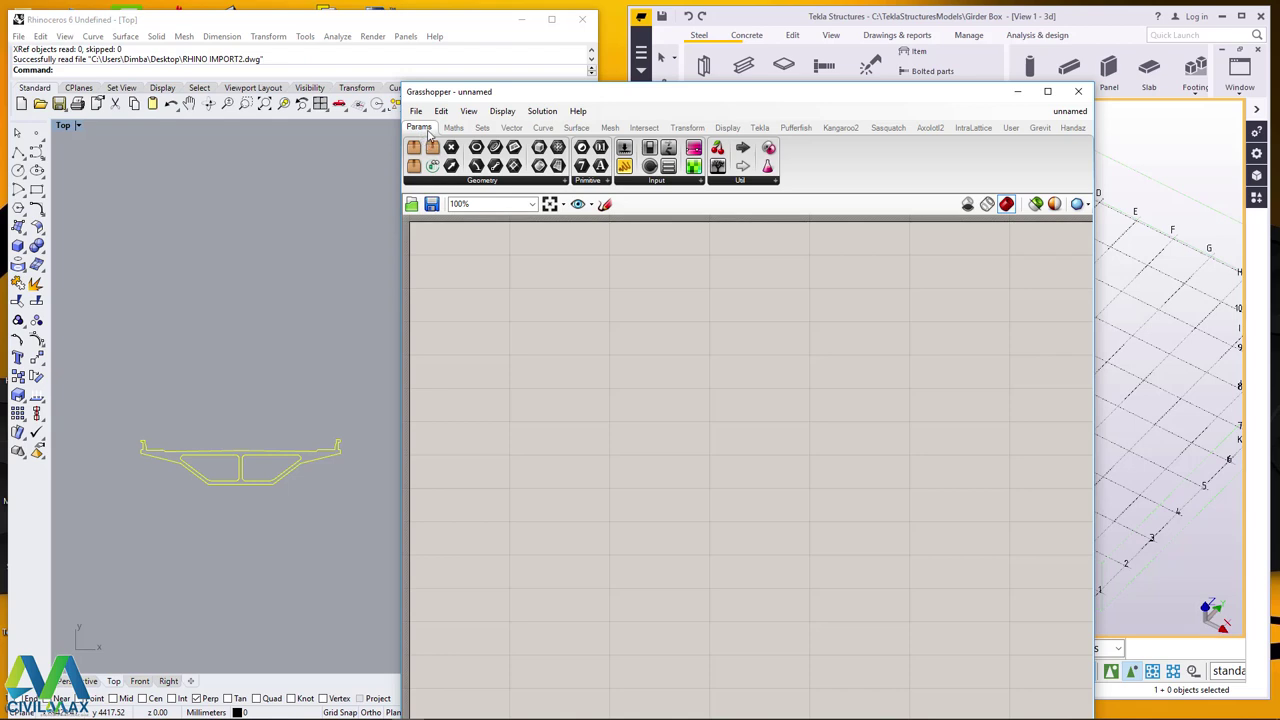
{"action": "left_click_drag", "start_coordinate": [496, 152], "coordinate": [494, 318]}
{"action": "scroll", "coordinate": [490, 325], "scroll_direction": "up", "scroll_amount": 5}
{"action": "scroll", "coordinate": [615, 347], "scroll_direction": "up", "scroll_amount": 3}
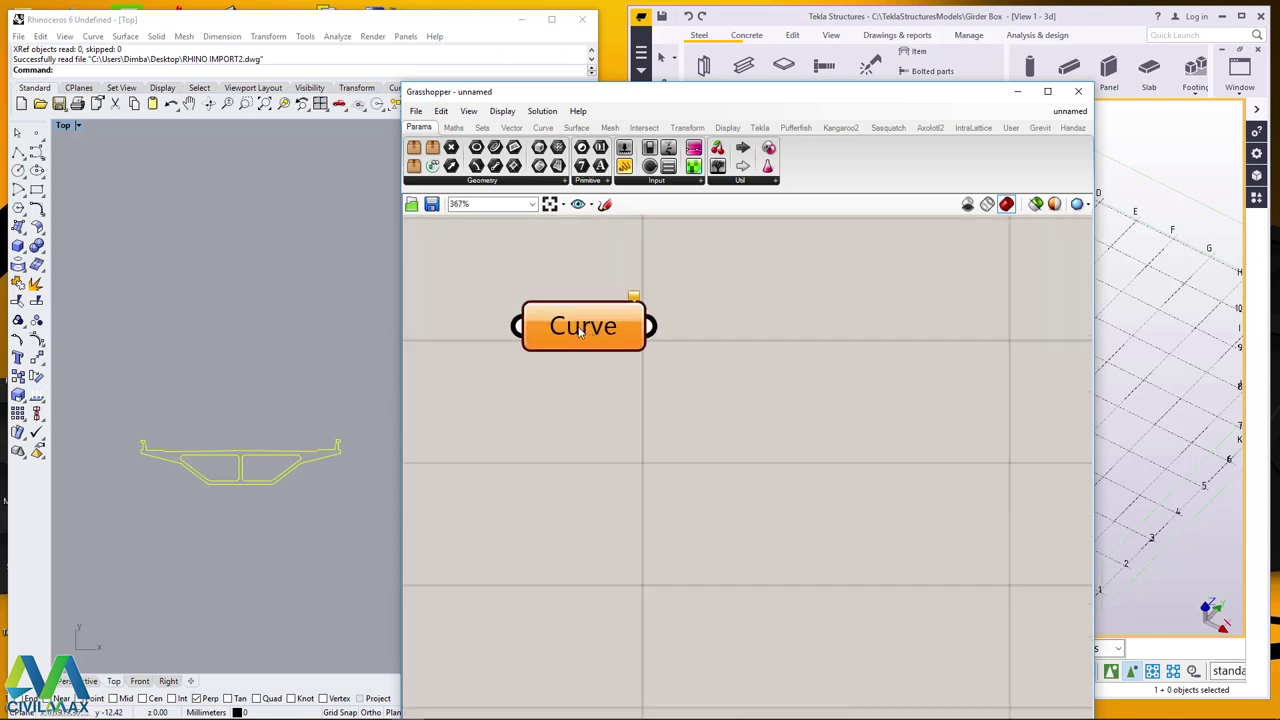
{"action": "left_click", "coordinate": [583, 332]}
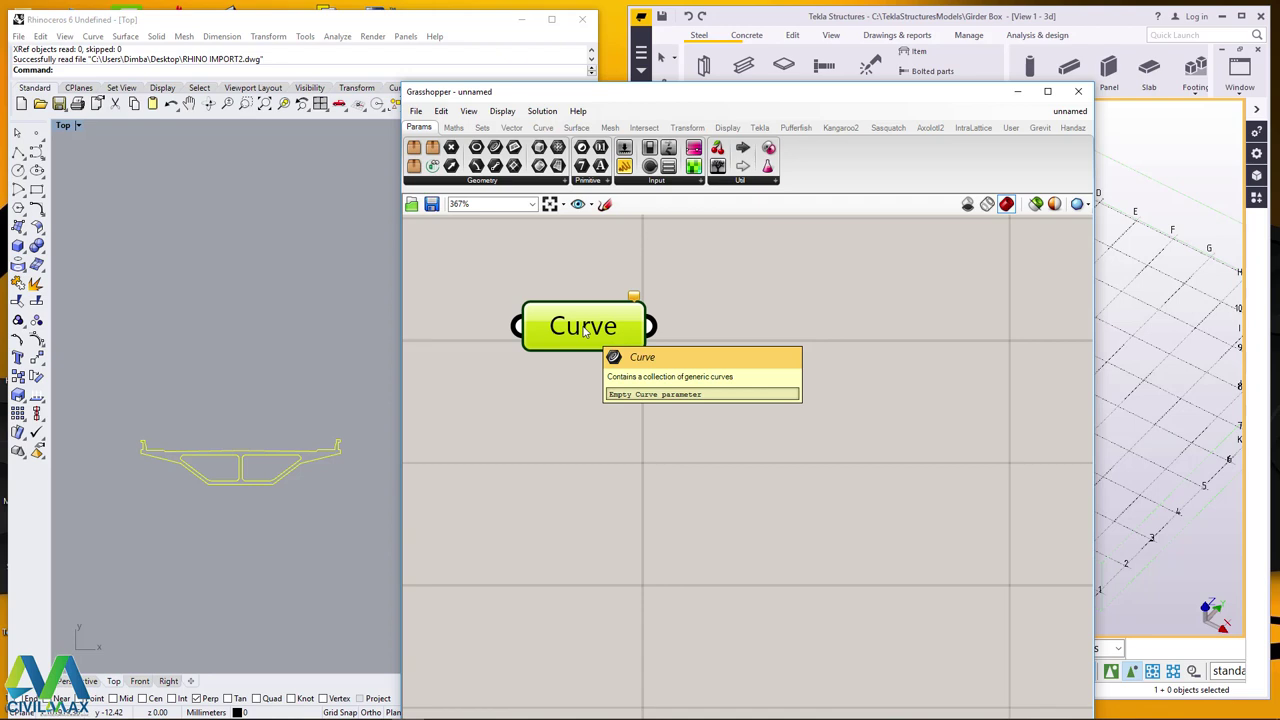
{"action": "key", "text": "ctrl+v"}
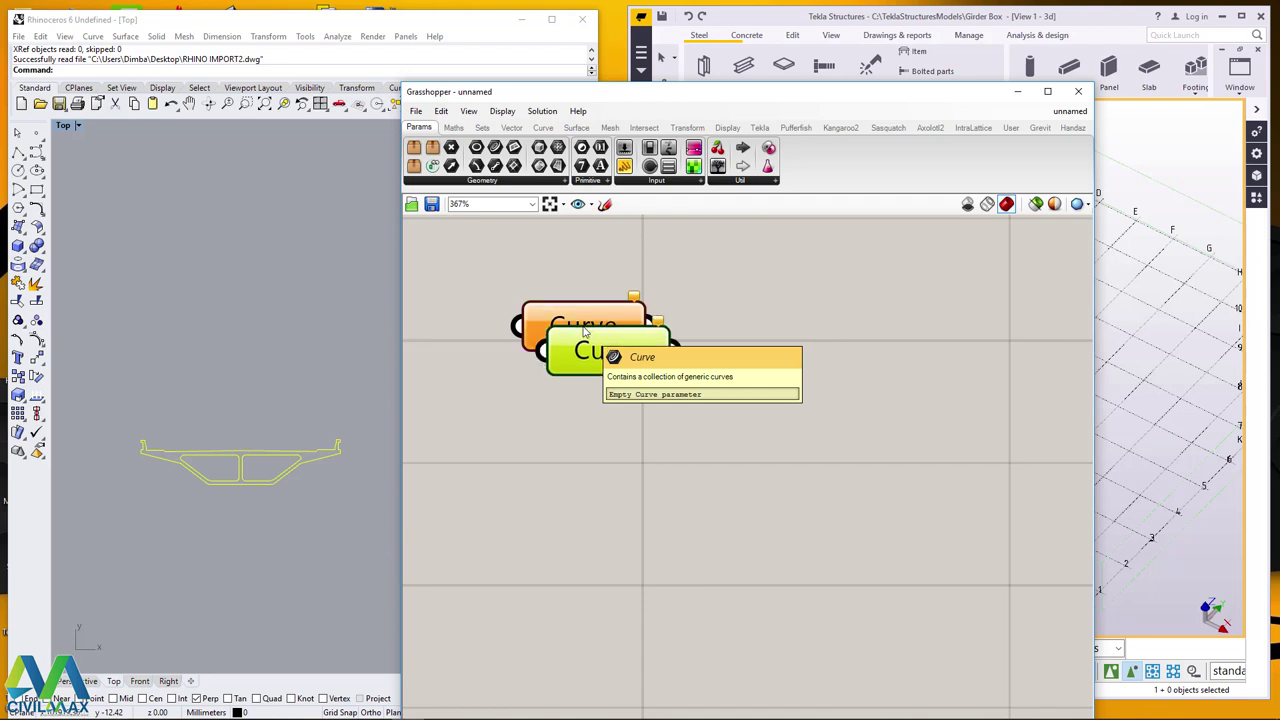
Add two more copies of the Curve parameter and arrange all four in a spaced vertical column on the canvas.
{"action": "key", "text": "ctrl+v"}
{"action": "key", "text": "ctrl+v"}
{"action": "left_click_drag", "start_coordinate": [658, 410], "coordinate": [560, 573]}
{"action": "left_click_drag", "start_coordinate": [633, 385], "coordinate": [541, 485]}
{"action": "left_click_drag", "start_coordinate": [562, 572], "coordinate": [541, 629]}
{"action": "left_click_drag", "start_coordinate": [537, 500], "coordinate": [553, 532]}
{"action": "left_click_drag", "start_coordinate": [617, 372], "coordinate": [554, 435]}
{"action": "left_click_drag", "start_coordinate": [571, 320], "coordinate": [525, 298]}
{"action": "left_click_drag", "start_coordinate": [545, 400], "coordinate": [545, 383]}
{"action": "left_click_drag", "start_coordinate": [555, 500], "coordinate": [528, 505]}
{"action": "left_click", "coordinate": [537, 393]}
Draw a degree 3 control point curve in Rhino's Top viewport with three points, from beside the girder section upward and bending left.
{"action": "scroll", "coordinate": [266, 457], "scroll_direction": "up", "scroll_amount": 3}
{"action": "scroll", "coordinate": [266, 457], "scroll_direction": "down", "scroll_amount": 5}
{"action": "scroll", "coordinate": [266, 460], "scroll_direction": "down", "scroll_amount": 3}
{"action": "scroll", "coordinate": [277, 470], "scroll_direction": "up", "scroll_amount": 5}
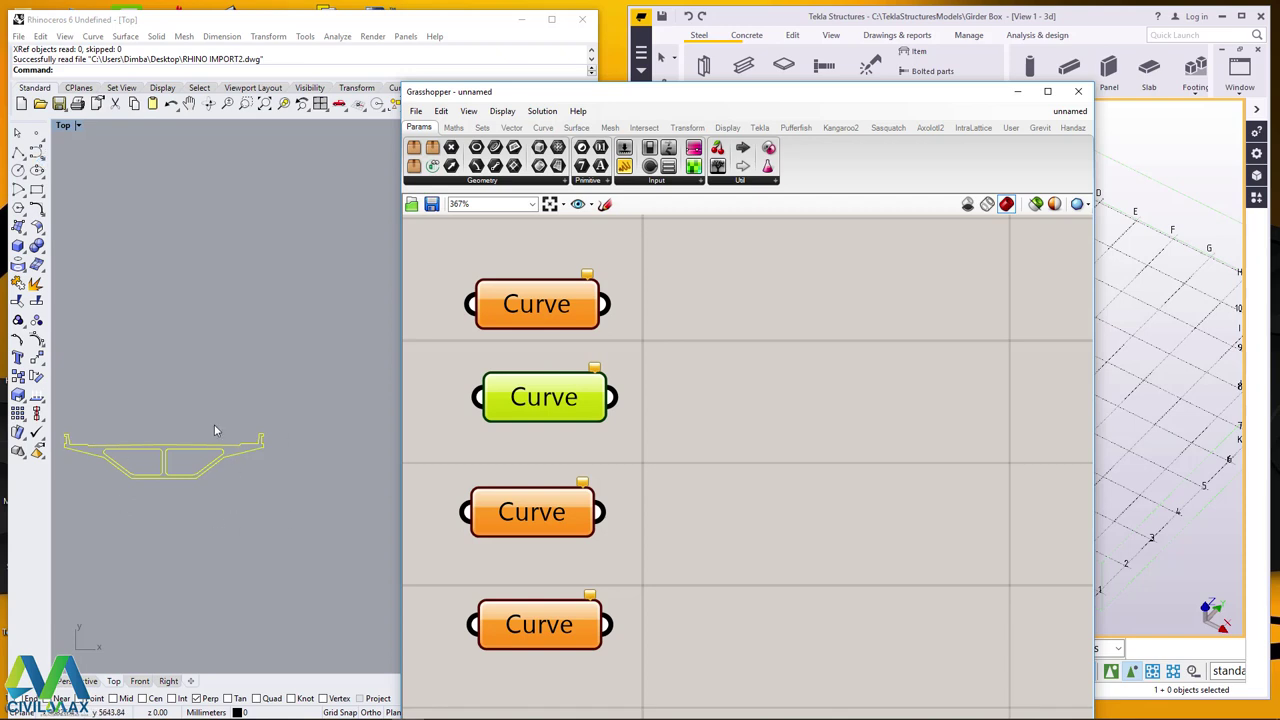
{"action": "scroll", "coordinate": [168, 477], "scroll_direction": "down", "scroll_amount": 1}
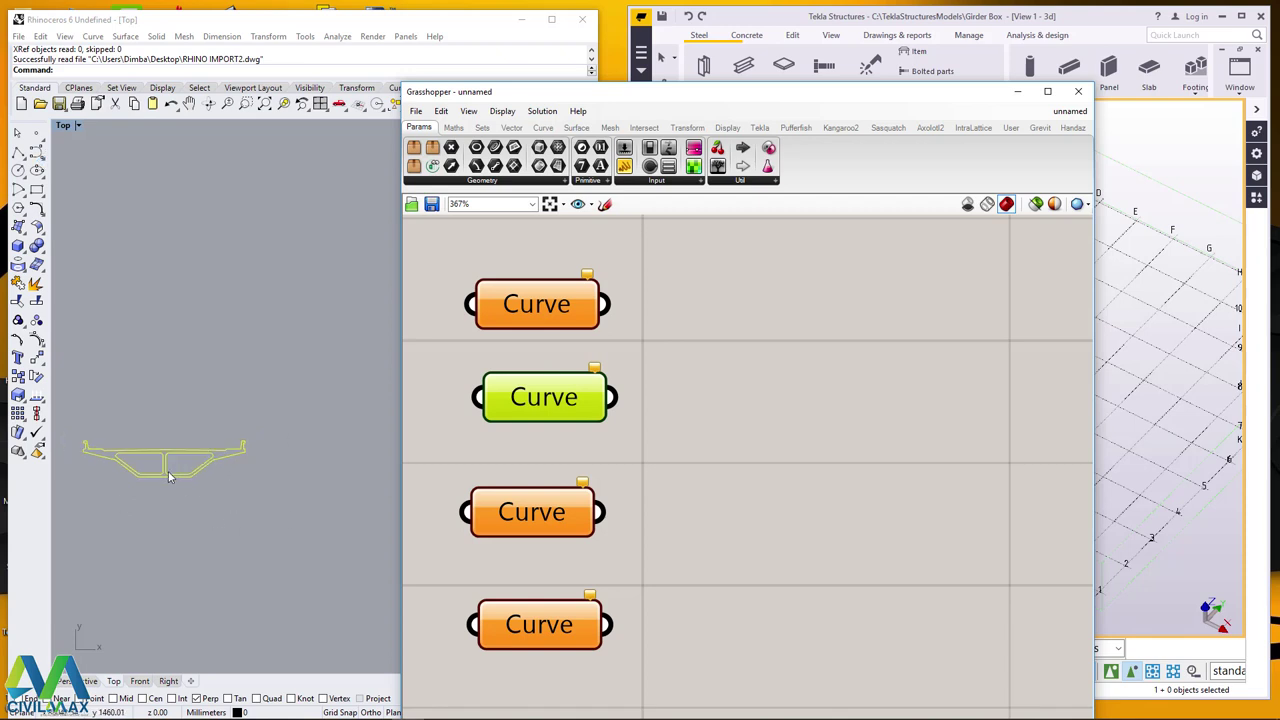
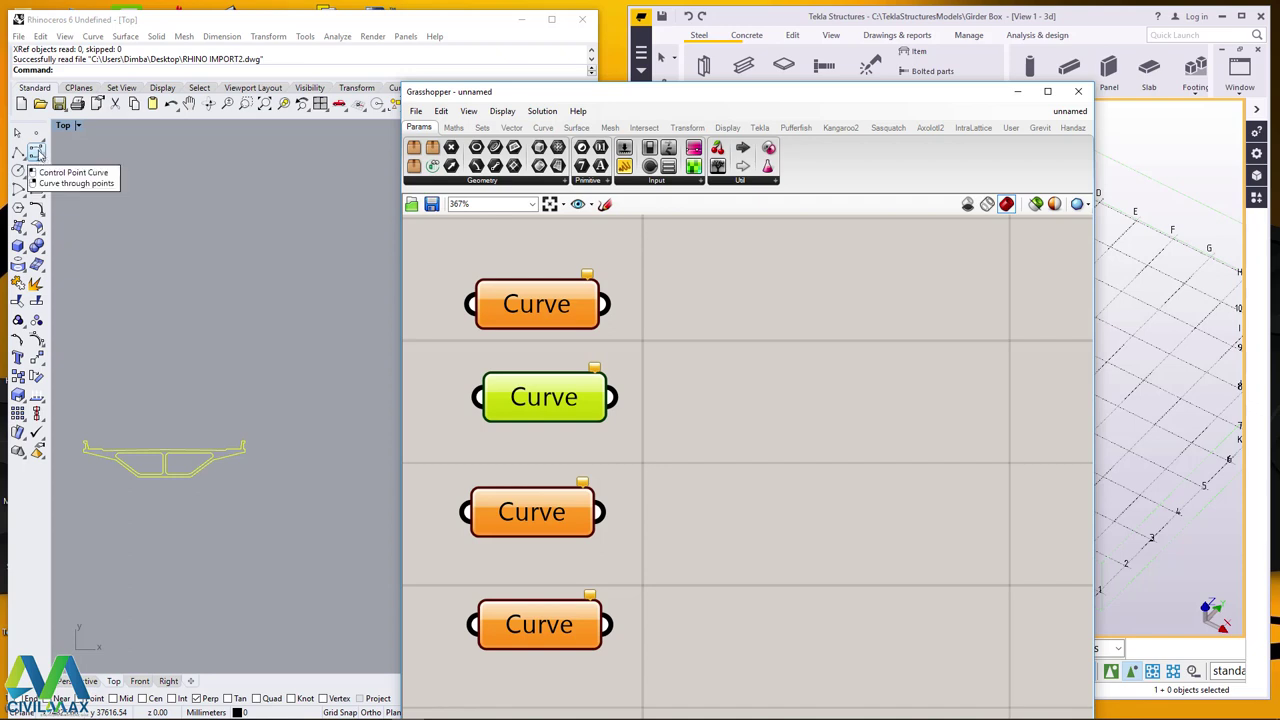
{"action": "left_click", "coordinate": [37, 151]}
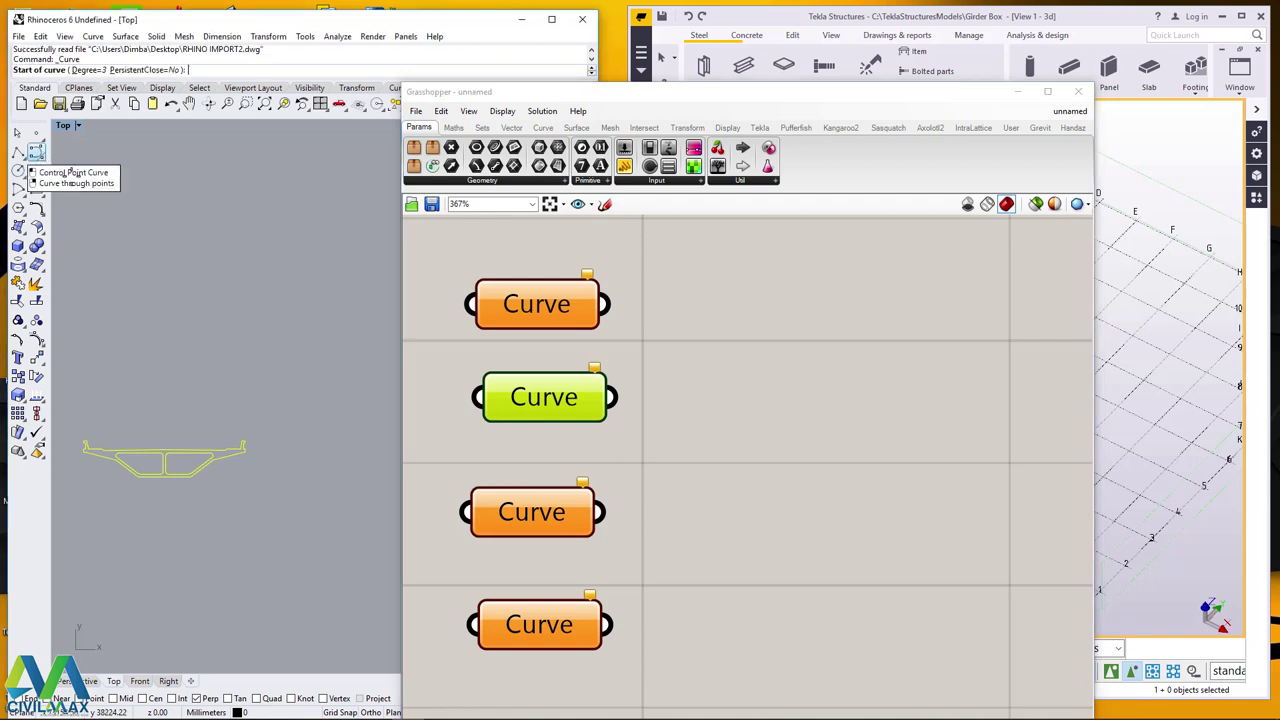
{"action": "left_click", "coordinate": [315, 457]}
{"action": "scroll", "coordinate": [292, 543], "scroll_direction": "down", "scroll_amount": 5}
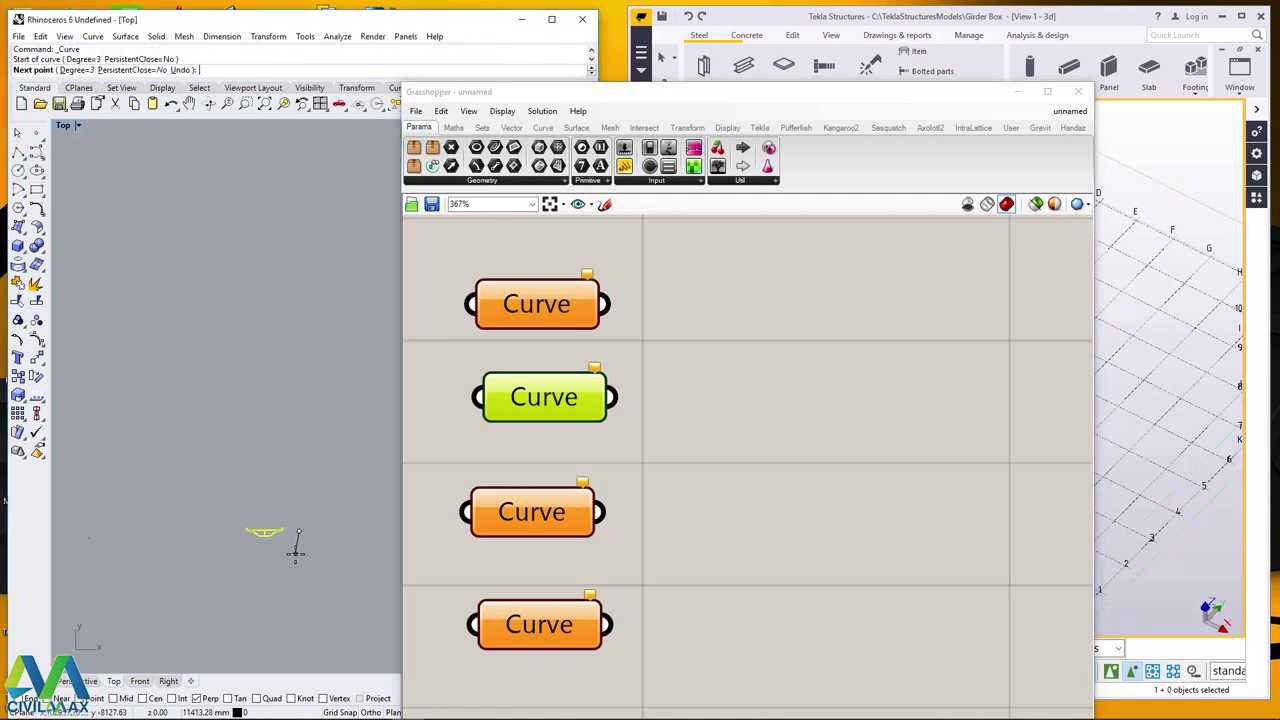
{"action": "scroll", "coordinate": [320, 440], "scroll_direction": "down", "scroll_amount": 1}
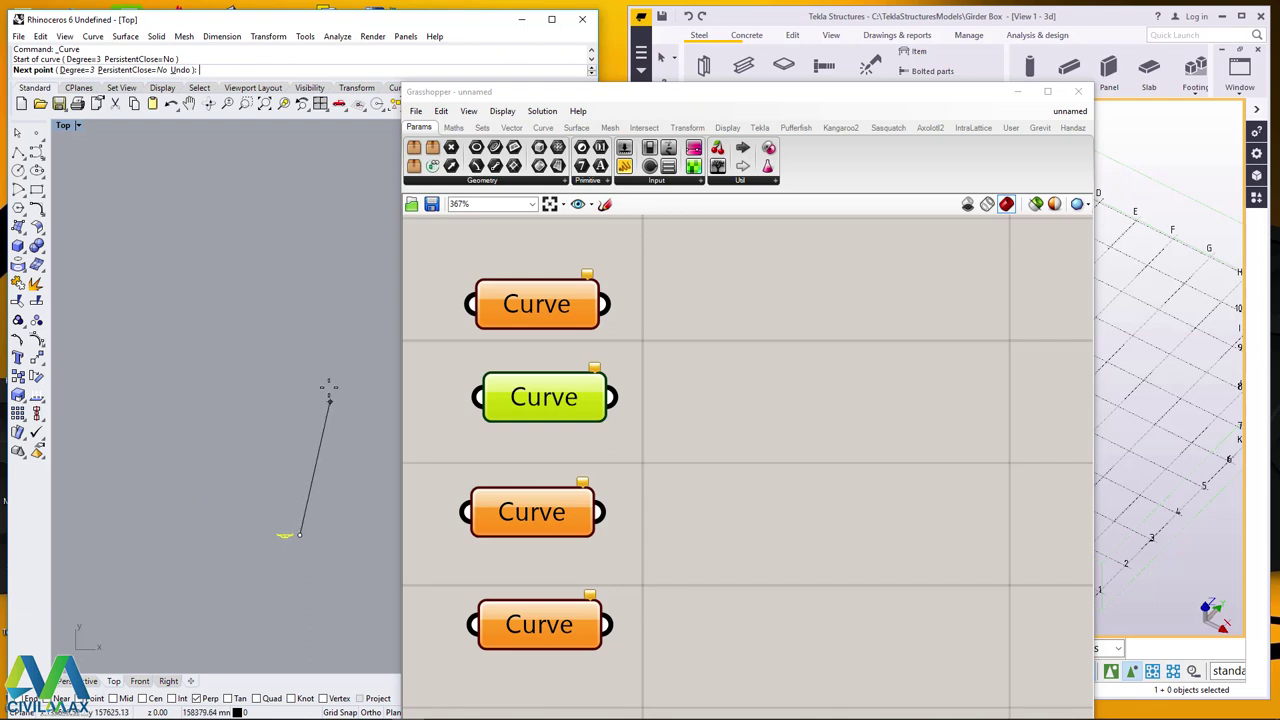
{"action": "left_click", "coordinate": [307, 335]}
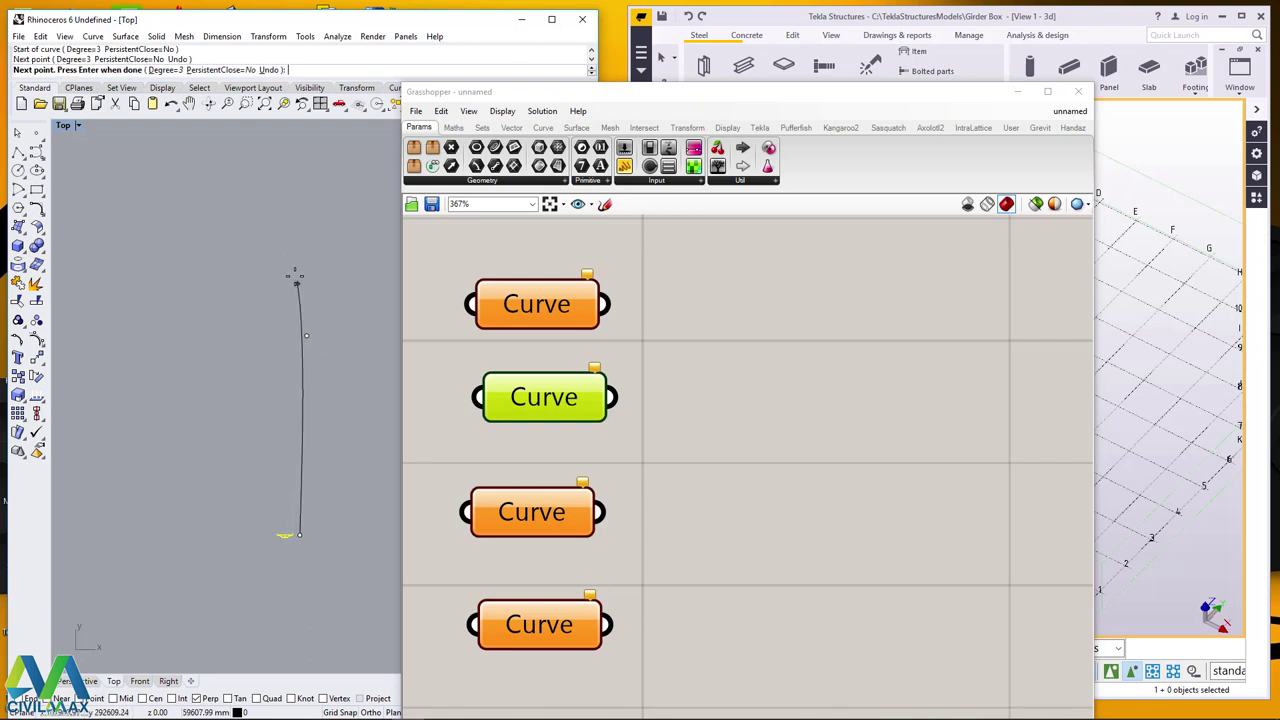
{"action": "left_click", "coordinate": [214, 134]}
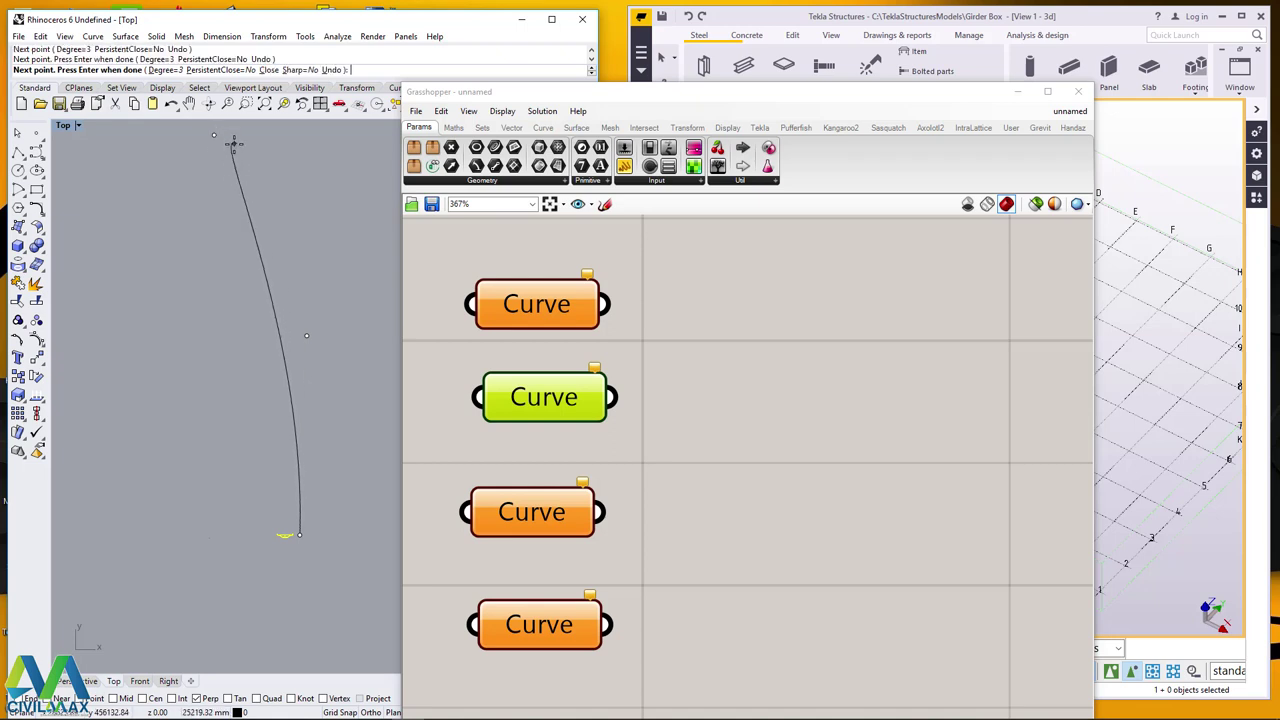
{"action": "key", "text": "Return"}
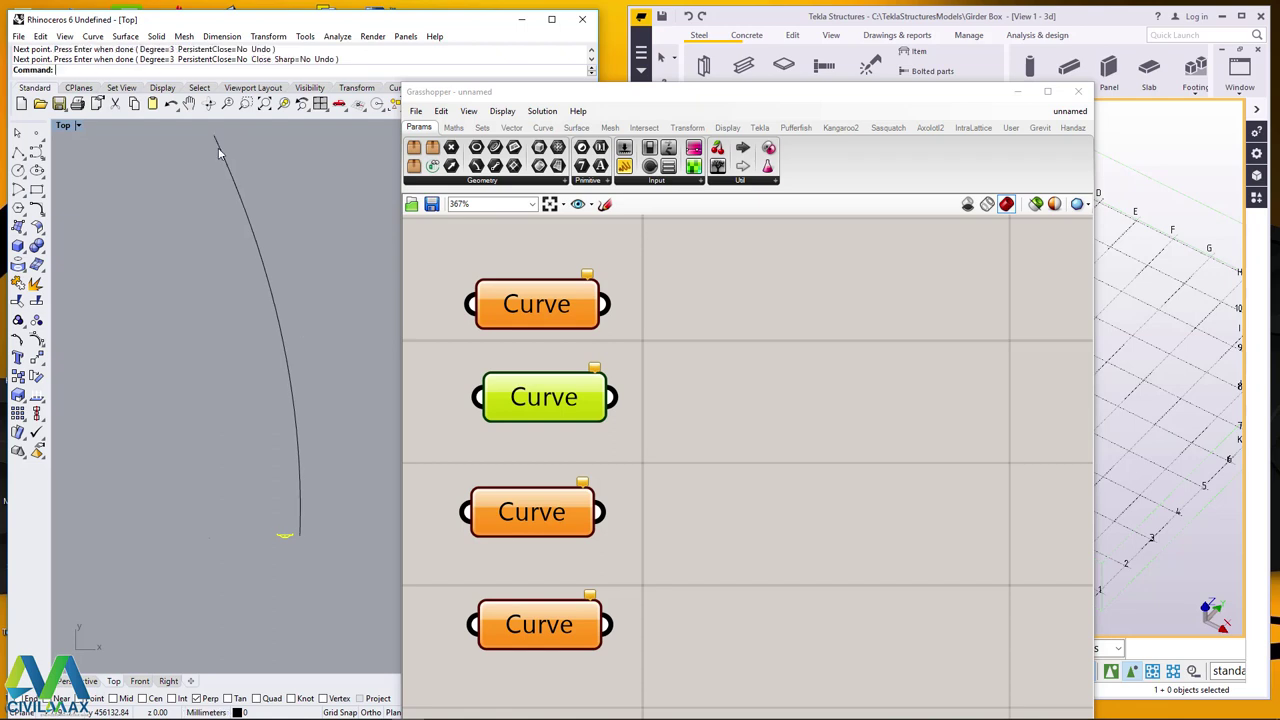
Return to the four-viewport layout and raise the new curve above the level of the cross-section in the Front viewport.
{"action": "scroll", "coordinate": [300, 552], "scroll_direction": "up", "scroll_amount": 10}
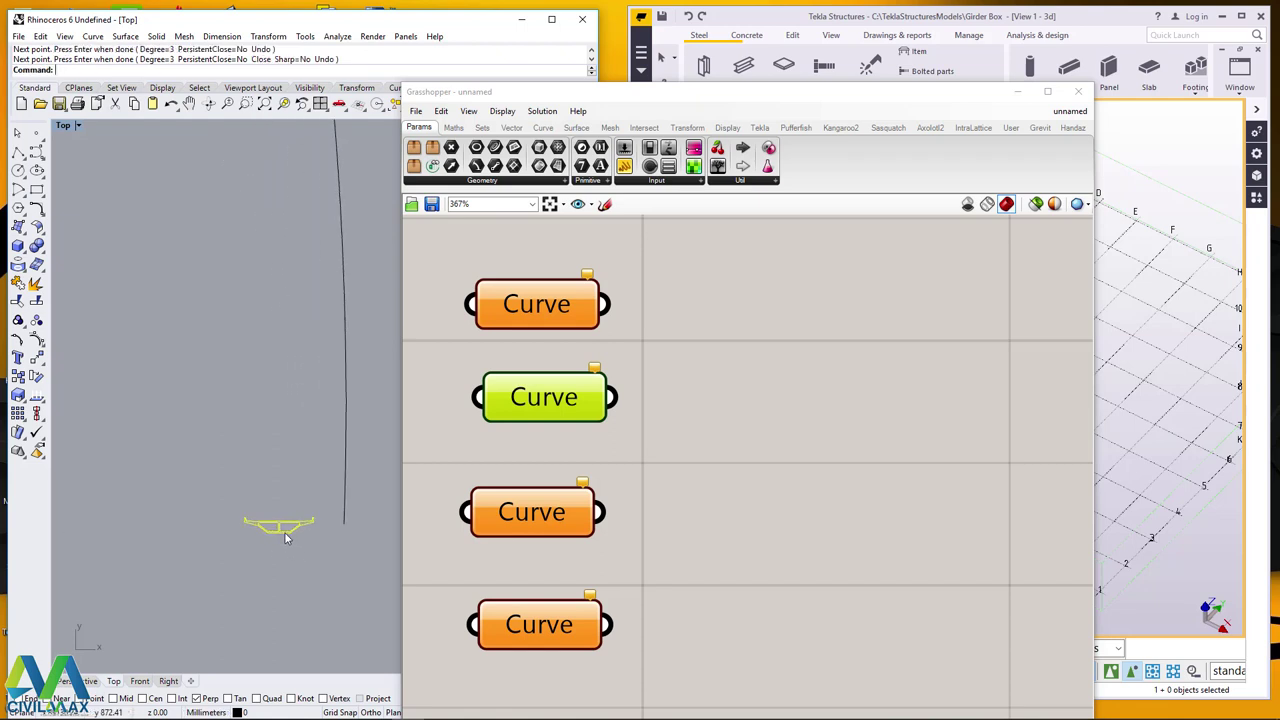
{"action": "scroll", "coordinate": [252, 512], "scroll_direction": "down", "scroll_amount": 5}
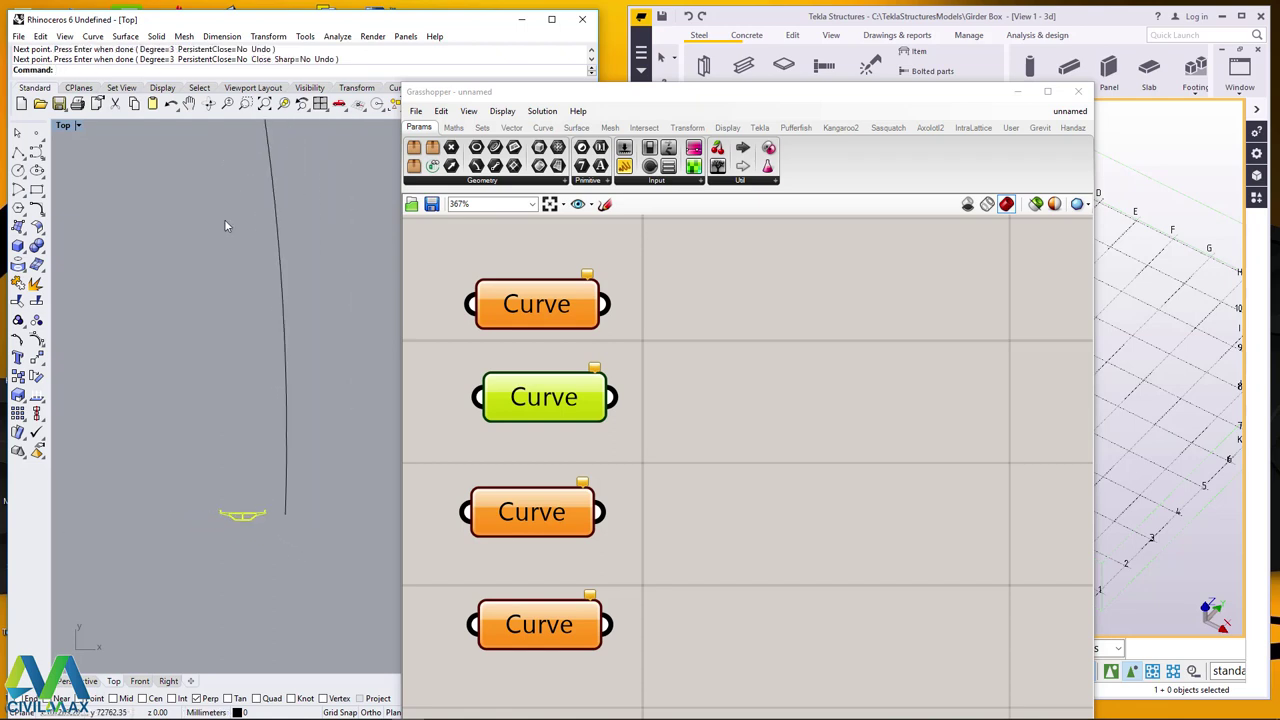
{"action": "double_click", "coordinate": [63, 126]}
{"action": "left_click", "coordinate": [164, 512]}
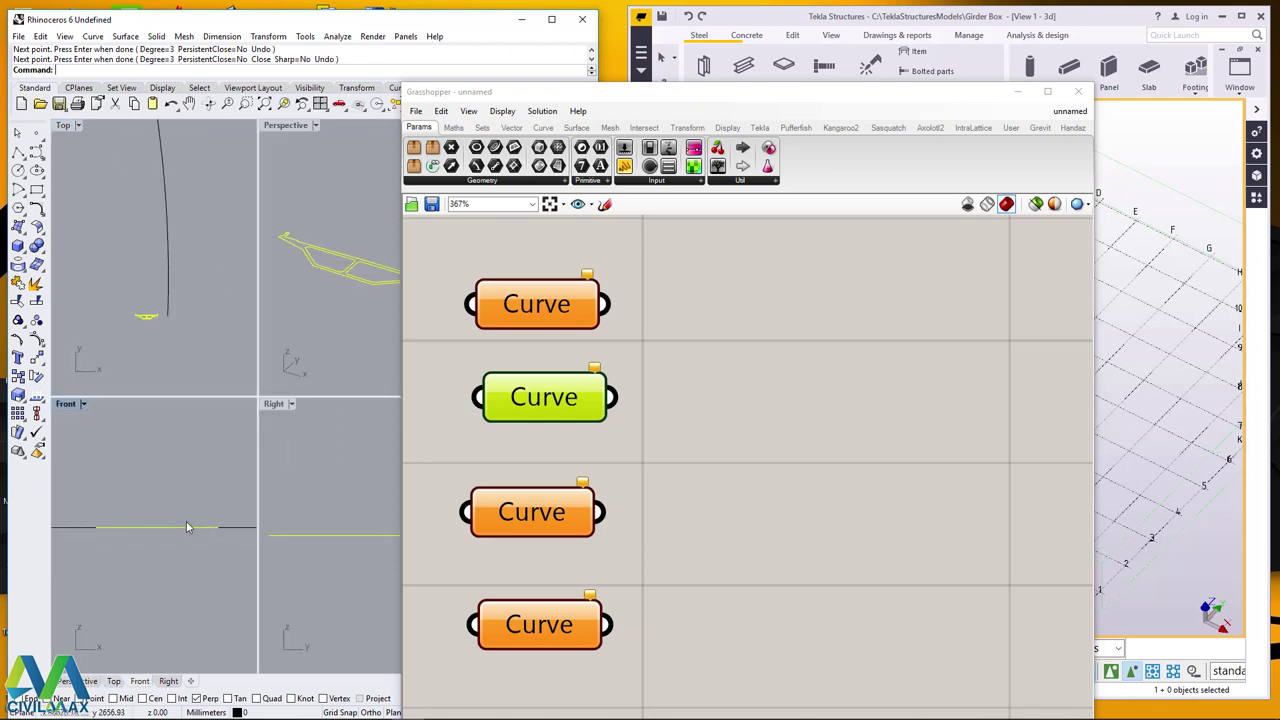
{"action": "scroll", "coordinate": [161, 540], "scroll_direction": "down", "scroll_amount": 3}
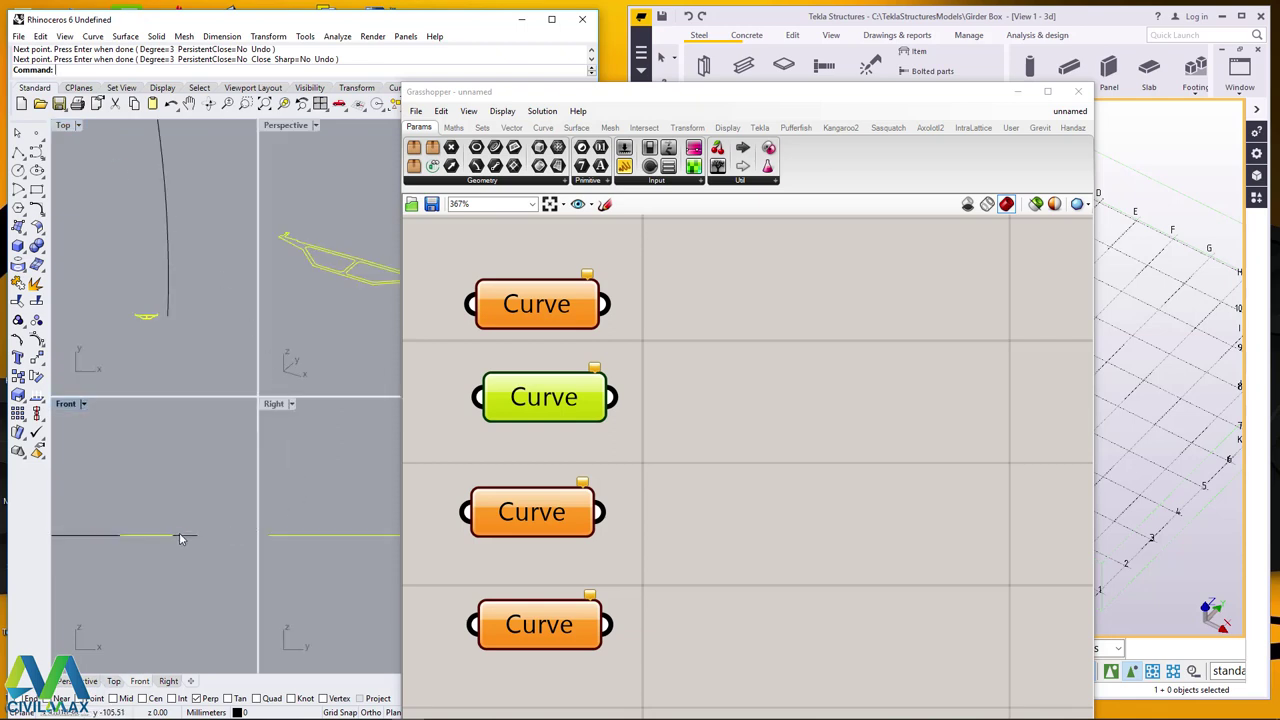
{"action": "scroll", "coordinate": [173, 546], "scroll_direction": "up", "scroll_amount": 1}
{"action": "left_click", "coordinate": [198, 535]}
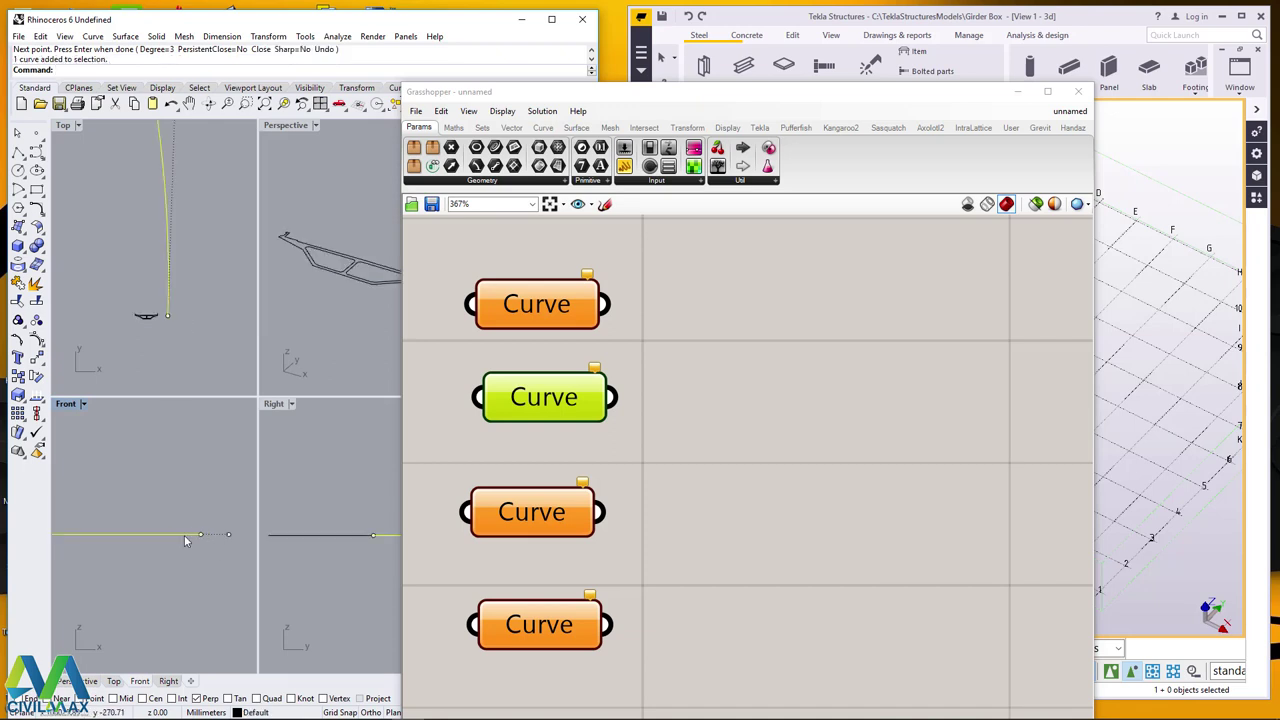
{"action": "left_click_drag", "start_coordinate": [186, 533], "coordinate": [187, 500]}
{"action": "left_click", "coordinate": [197, 453]}
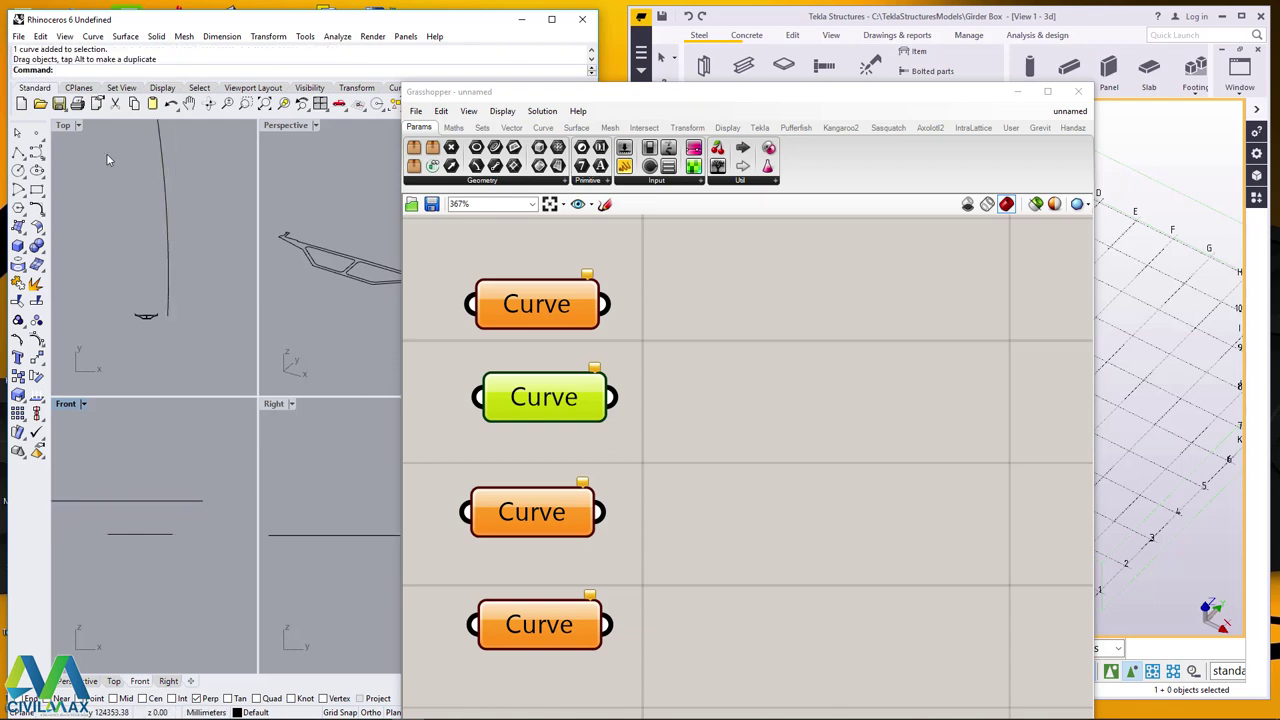
Examine the raised curve and the girder cross-section in the maximized Top and Perspective viewports.
{"action": "double_click", "coordinate": [65, 124]}
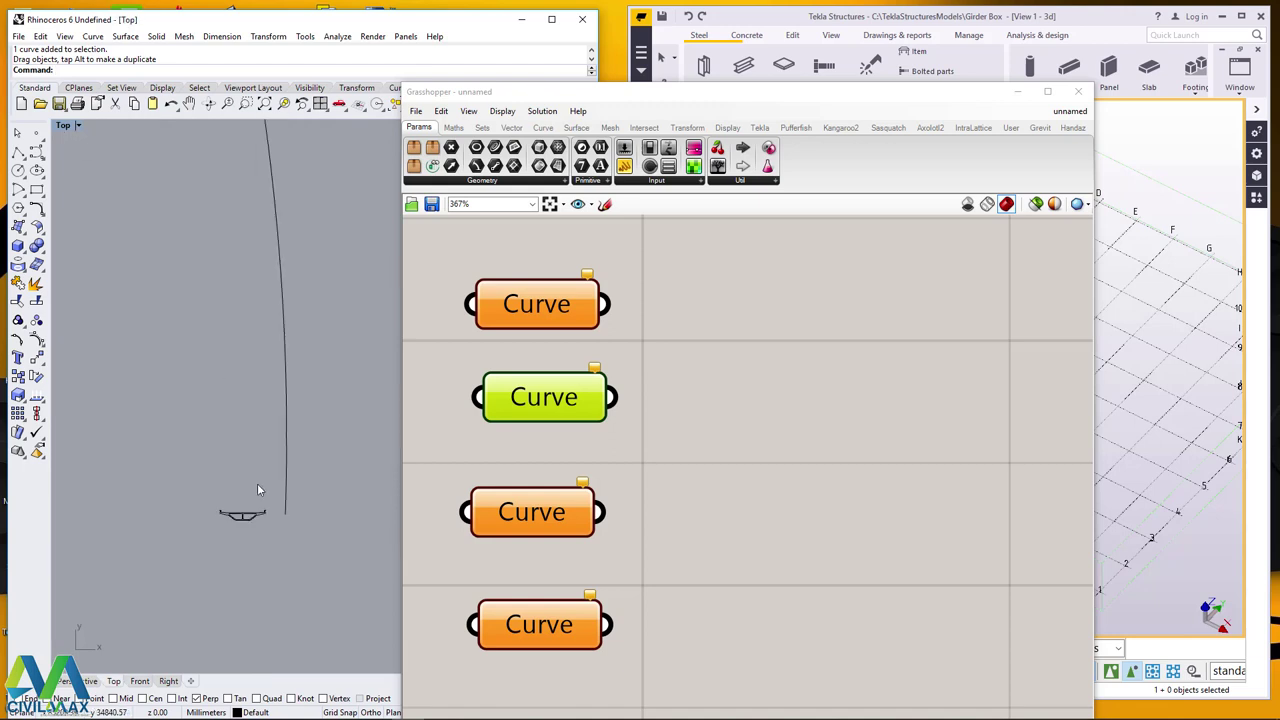
{"action": "scroll", "coordinate": [229, 543], "scroll_direction": "up", "scroll_amount": 2}
{"action": "scroll", "coordinate": [229, 543], "scroll_direction": "down", "scroll_amount": 3}
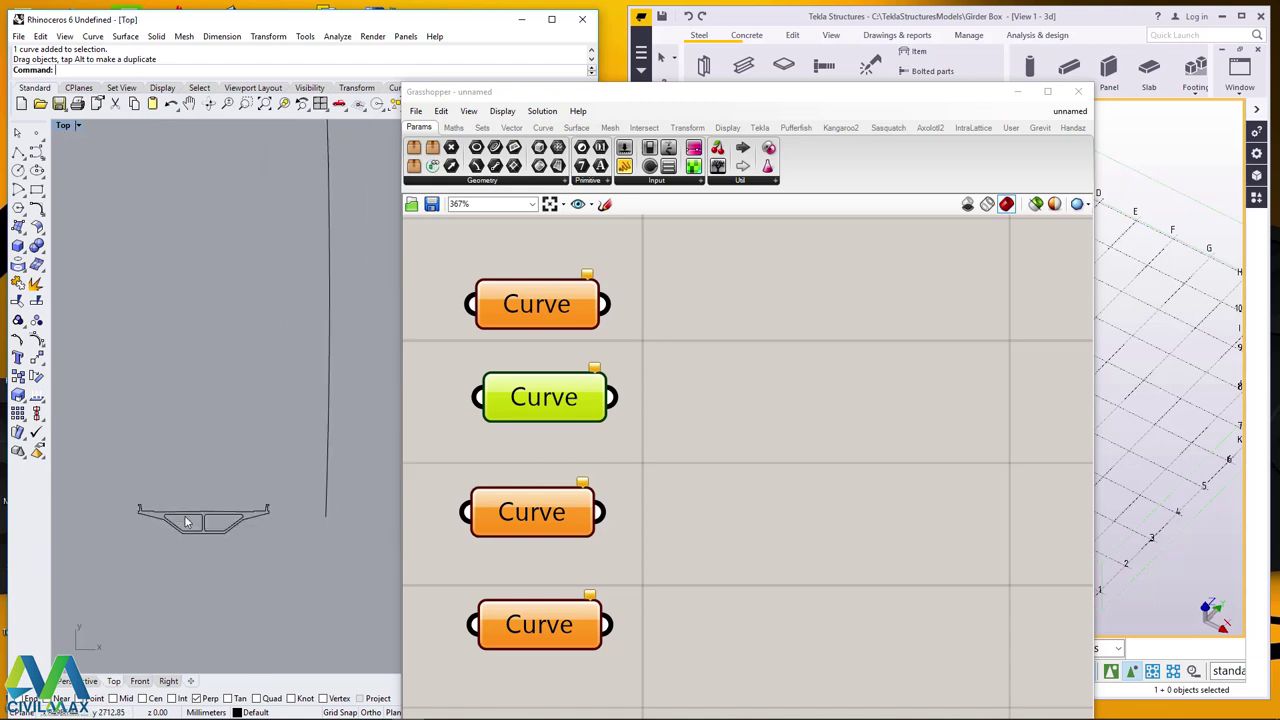
{"action": "double_click", "coordinate": [63, 125]}
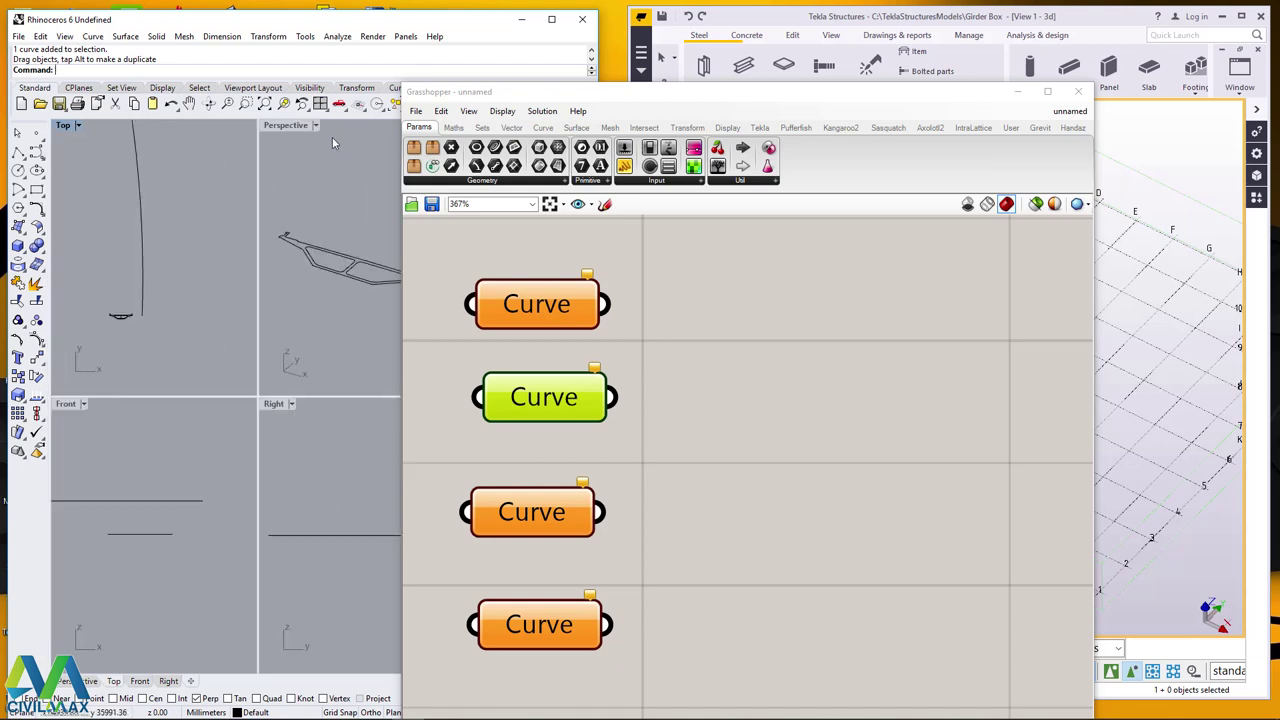
{"action": "double_click", "coordinate": [287, 125]}
{"action": "scroll", "coordinate": [212, 362], "scroll_direction": "up", "scroll_amount": 3}
{"action": "scroll", "coordinate": [164, 428], "scroll_direction": "down", "scroll_amount": 2}
{"action": "scroll", "coordinate": [250, 421], "scroll_direction": "up", "scroll_amount": 2}
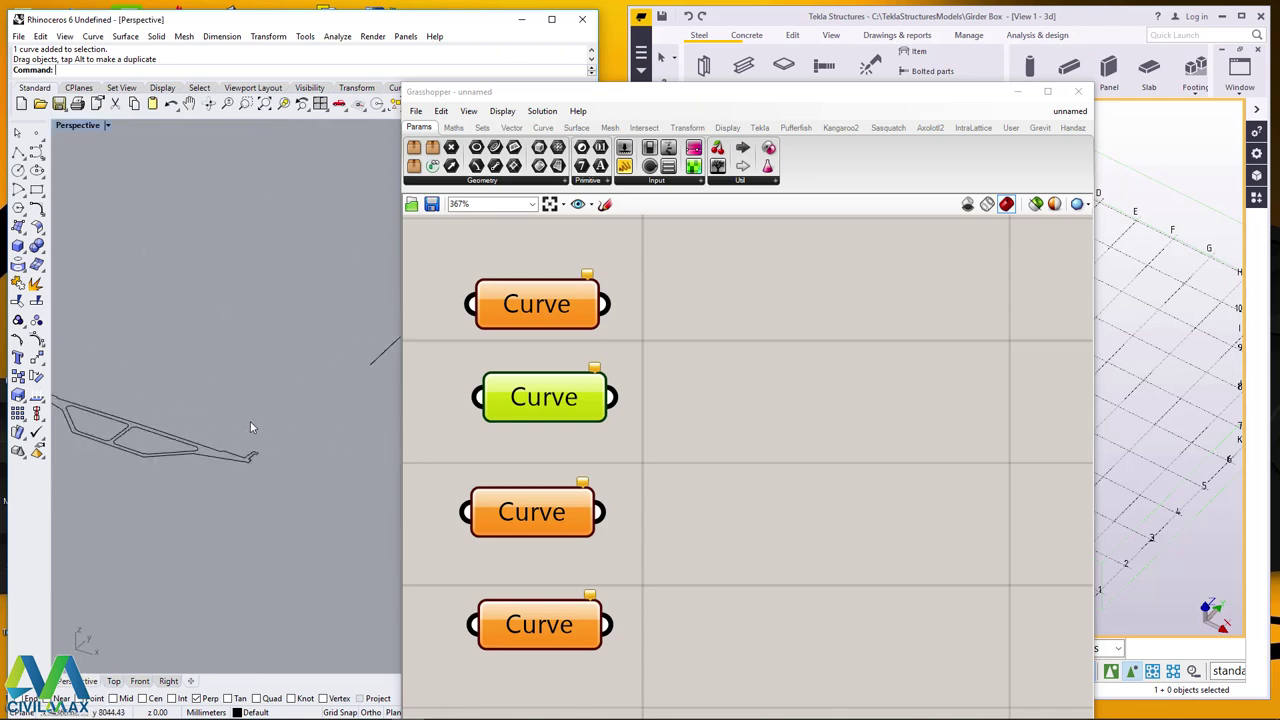
{"action": "right_click_drag", "start_coordinate": [250, 421], "coordinate": [320, 436]}
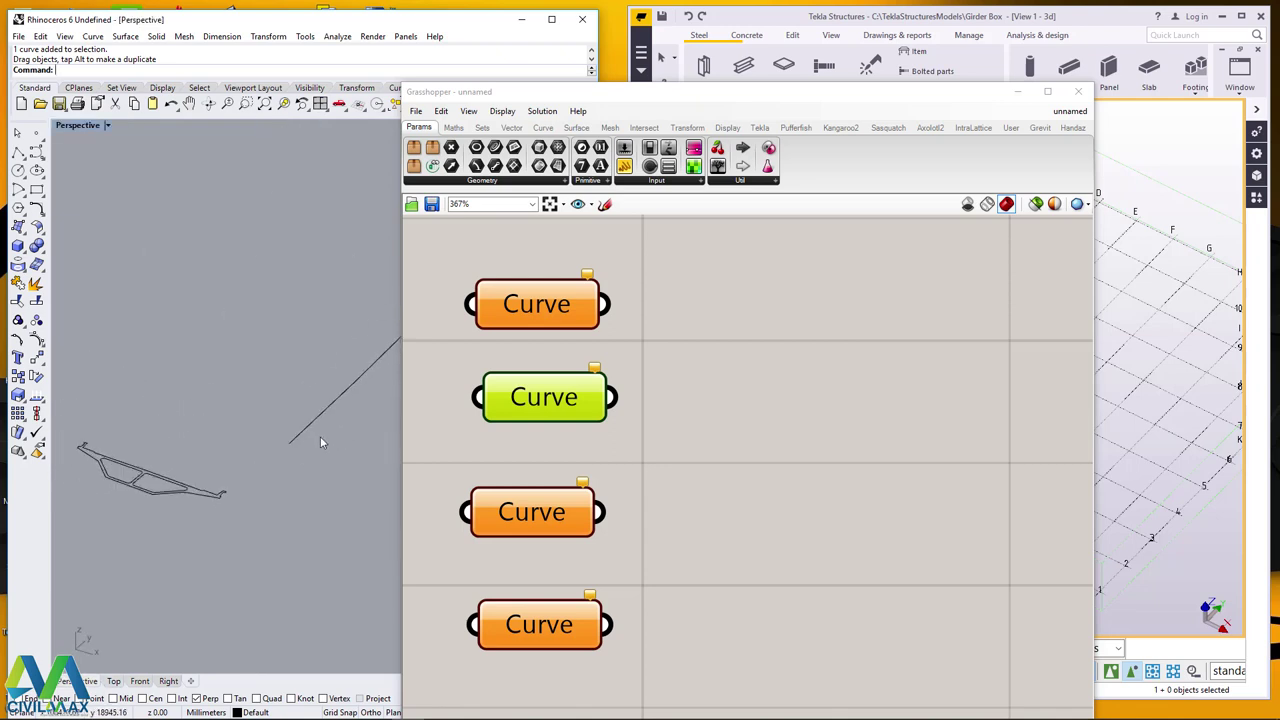
{"action": "scroll", "coordinate": [259, 448], "scroll_direction": "down", "scroll_amount": 2}
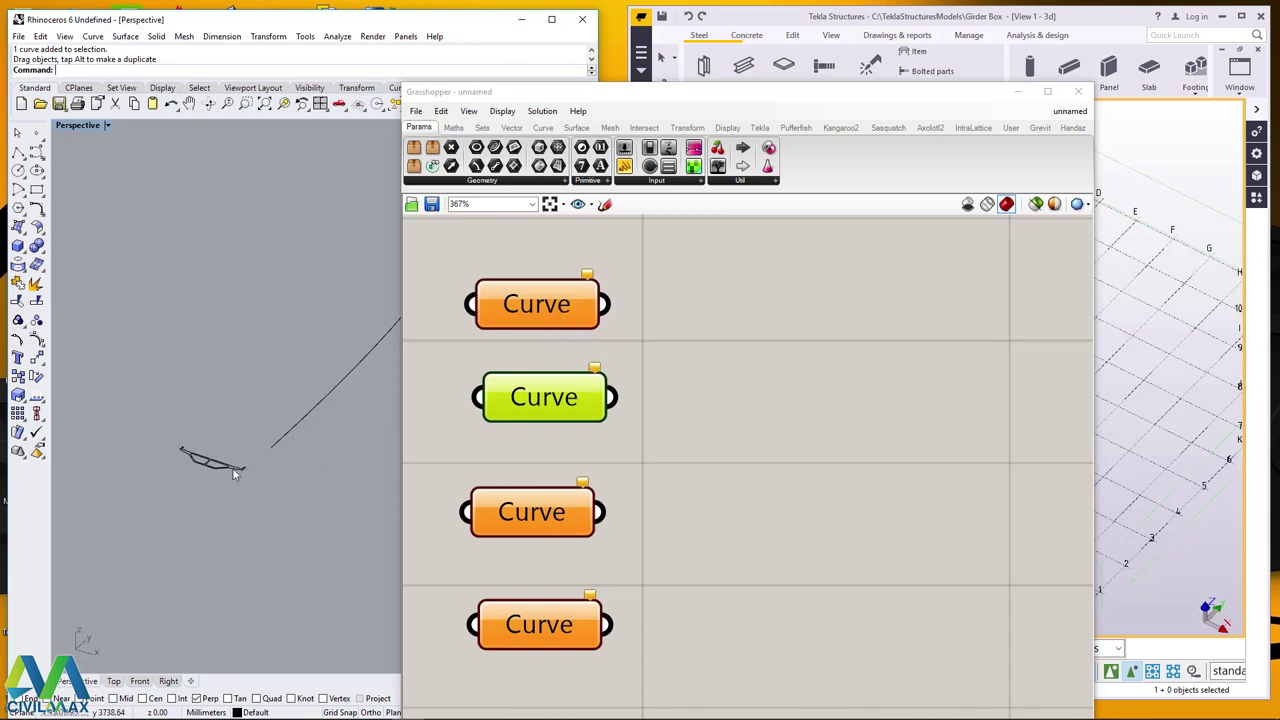
{"action": "right_click_drag", "start_coordinate": [234, 473], "coordinate": [380, 393]}
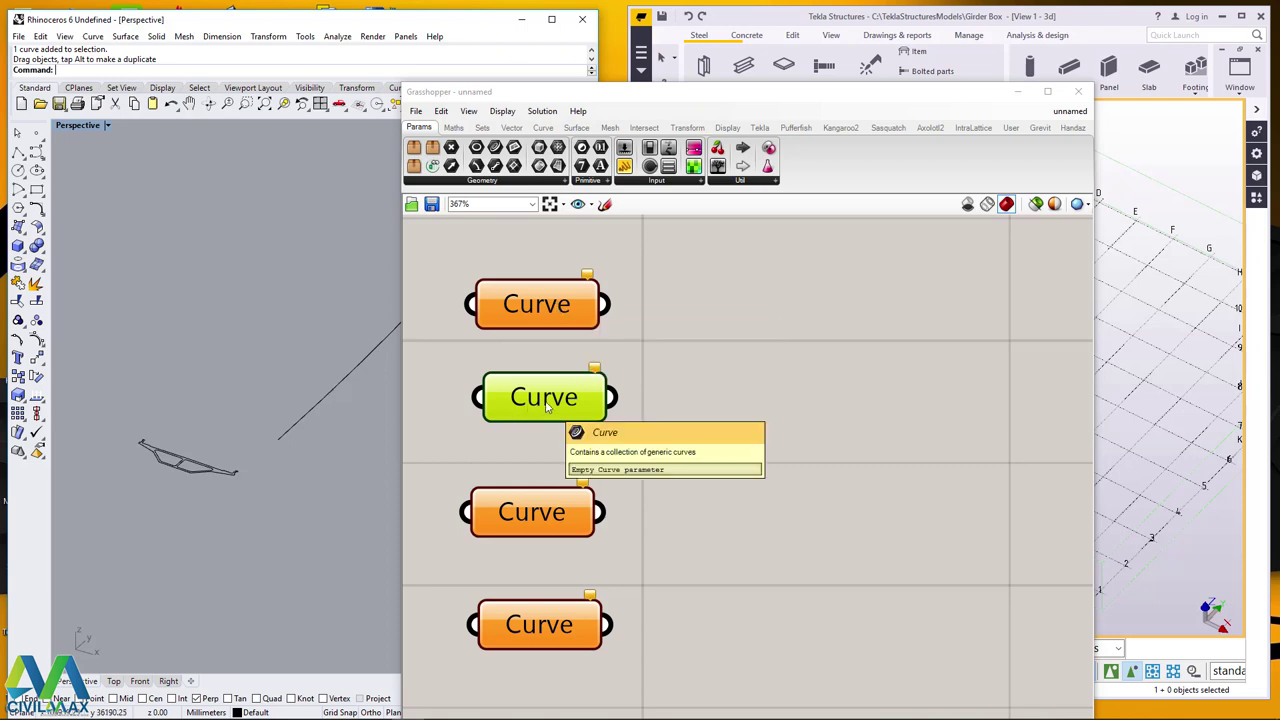
{"action": "scroll", "coordinate": [160, 462], "scroll_direction": "up", "scroll_amount": 4}
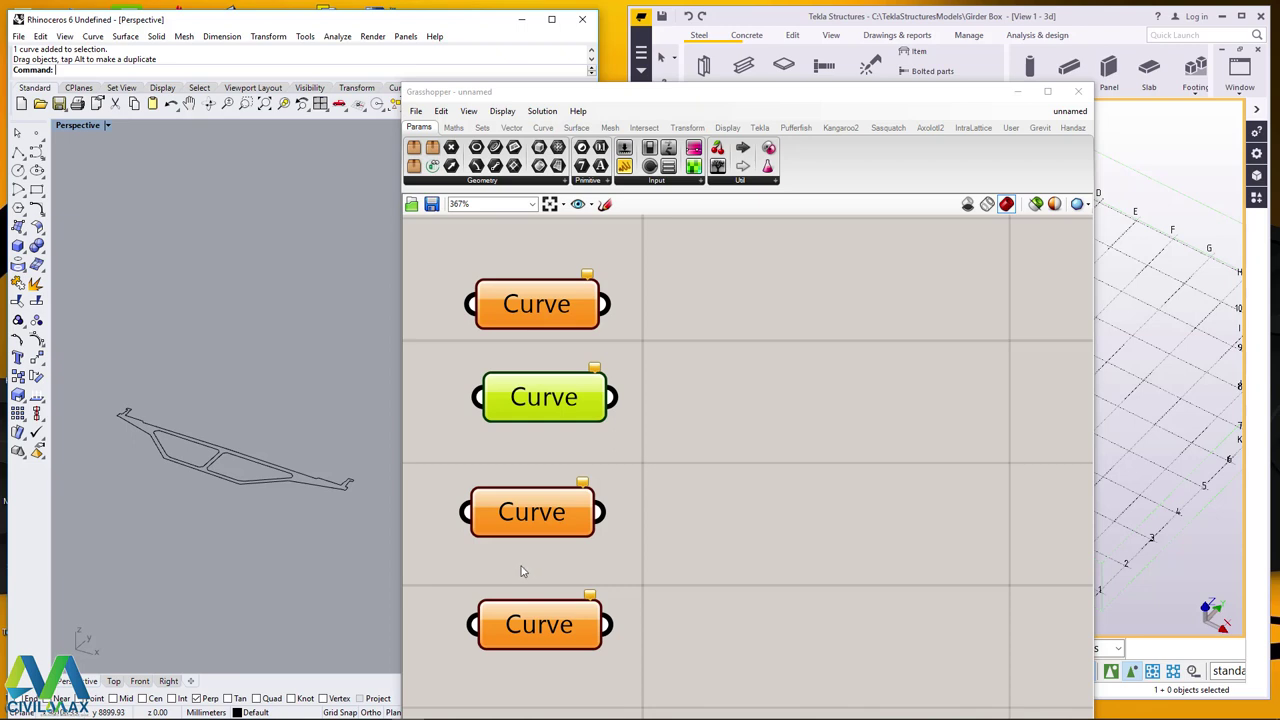
{"action": "scroll", "coordinate": [234, 482], "scroll_direction": "up", "scroll_amount": 2}
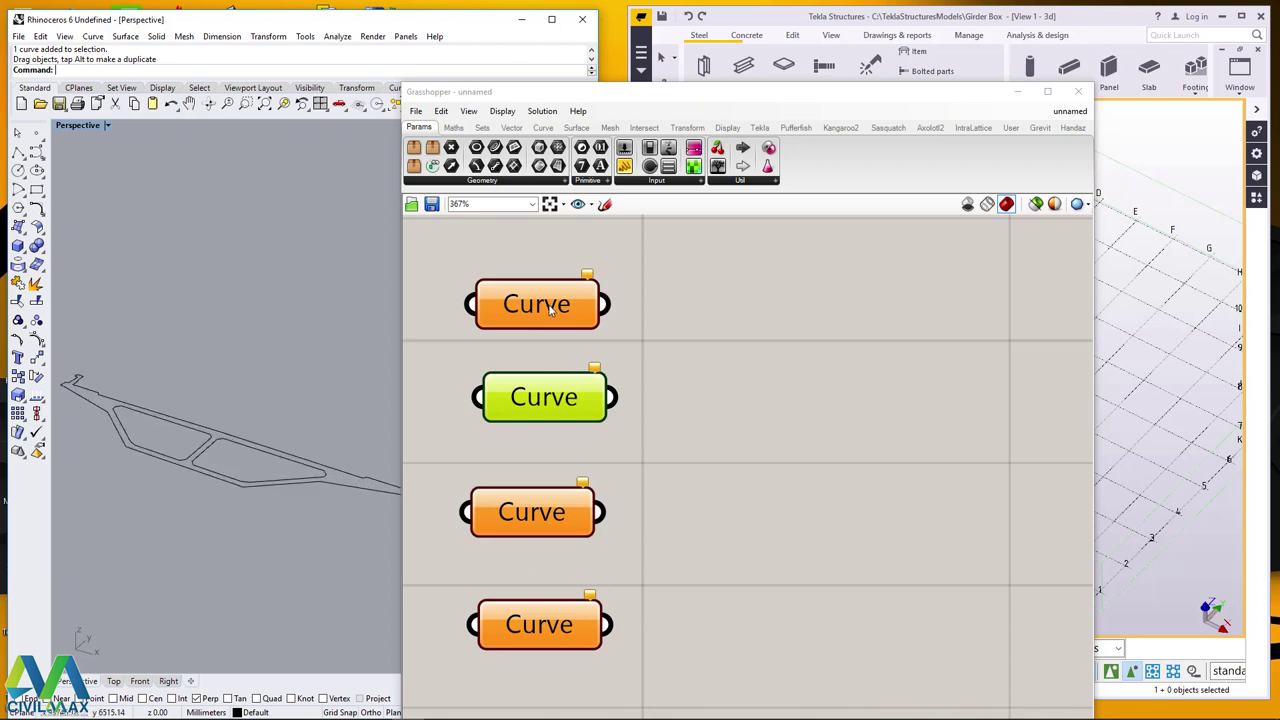
{"action": "scroll", "coordinate": [266, 411], "scroll_direction": "down", "scroll_amount": 3}
{"action": "right_click_drag", "start_coordinate": [265, 409], "coordinate": [342, 369]}
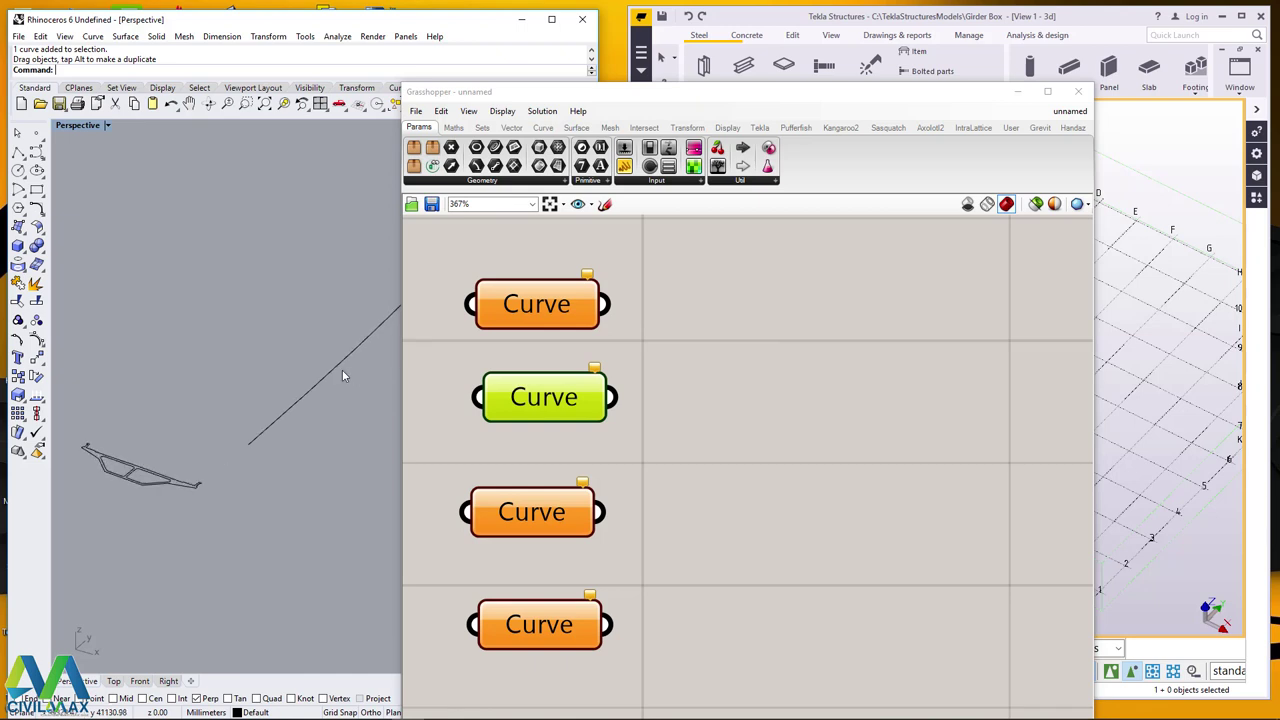
Rename the topmost Curve parameter in Grasshopper as Road Line.
{"action": "left_click", "coordinate": [530, 311]}
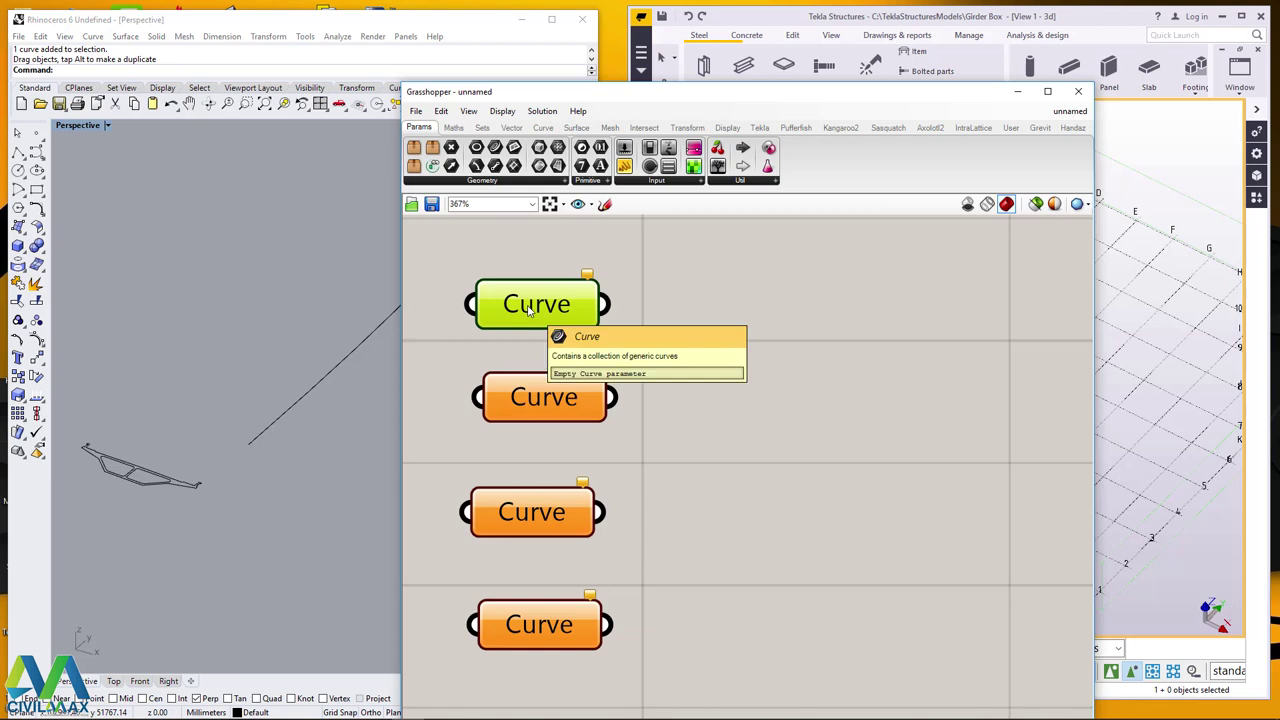
{"action": "right_click", "coordinate": [530, 309]}
{"action": "left_click_drag", "start_coordinate": [600, 314], "coordinate": [520, 313]}
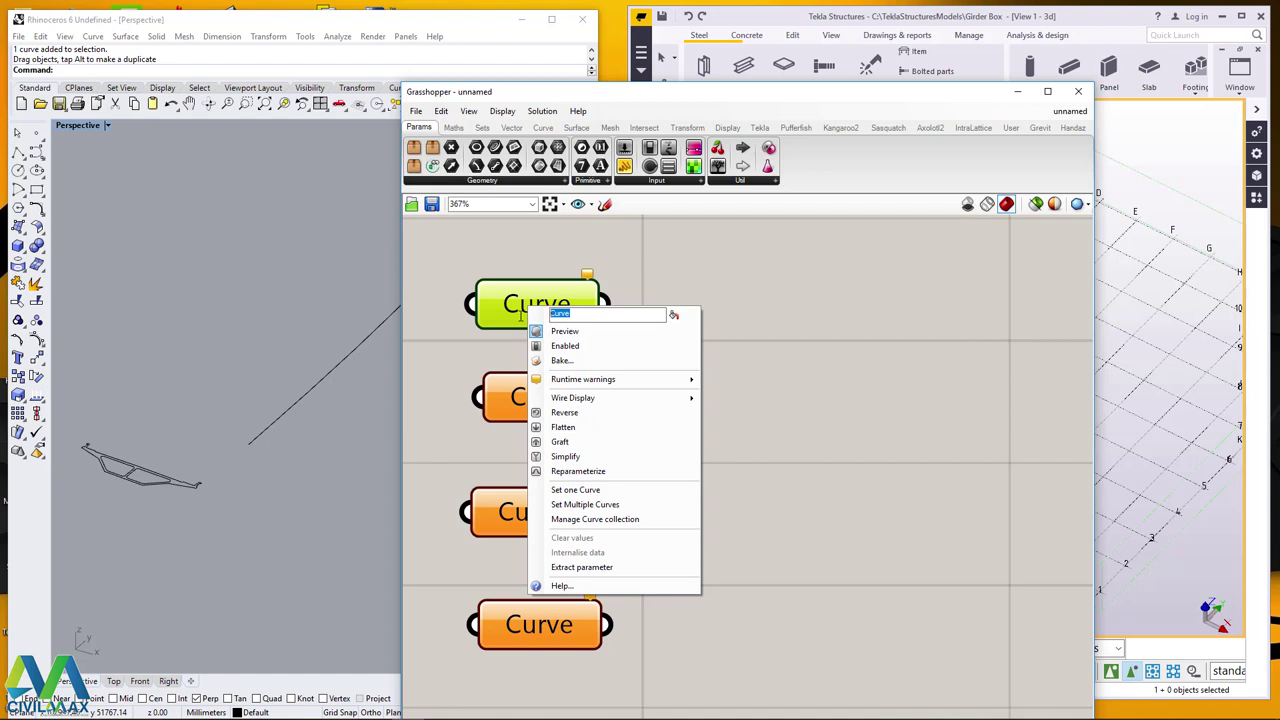
{"action": "type", "text": "Road Line"}
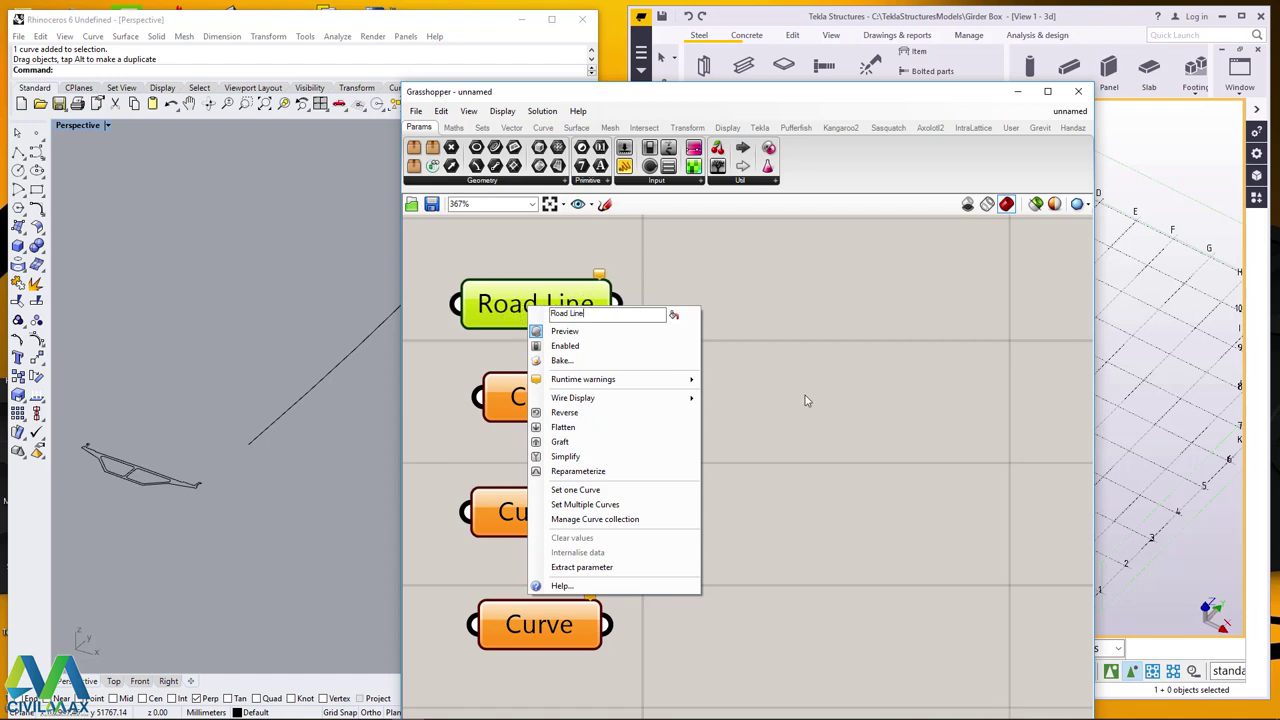
{"action": "left_click", "coordinate": [845, 362]}
Rename the second Curve parameter, directly below Road Line, as Gider Box Profile.
{"action": "left_click", "coordinate": [535, 418]}
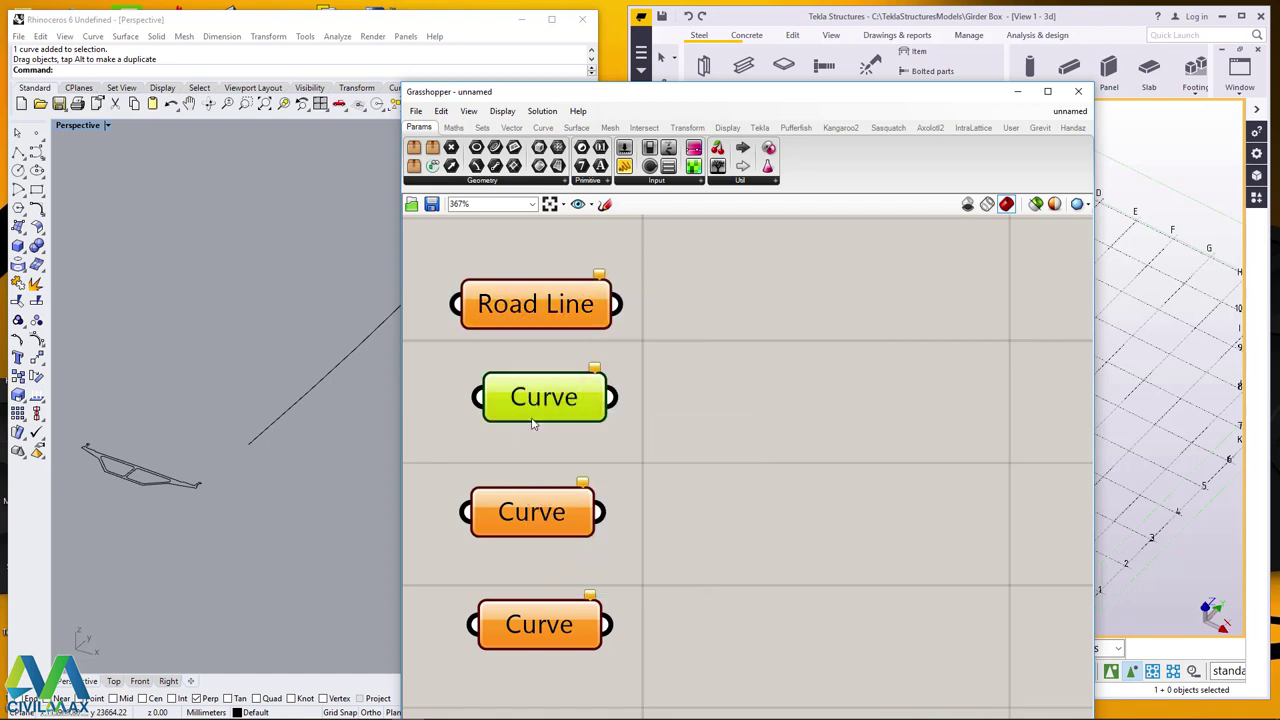
{"action": "scroll", "coordinate": [145, 490], "scroll_direction": "up", "scroll_amount": 2}
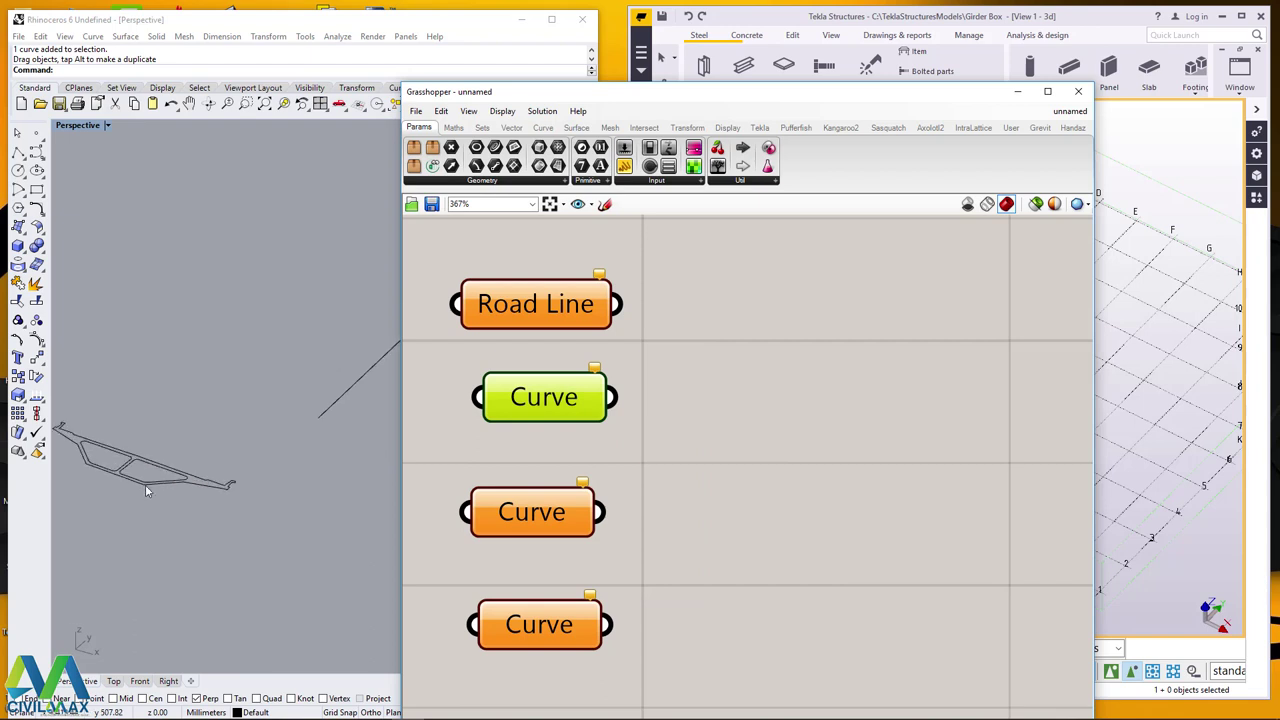
{"action": "right_click_drag", "start_coordinate": [145, 490], "coordinate": [178, 490], "text": "shift"}
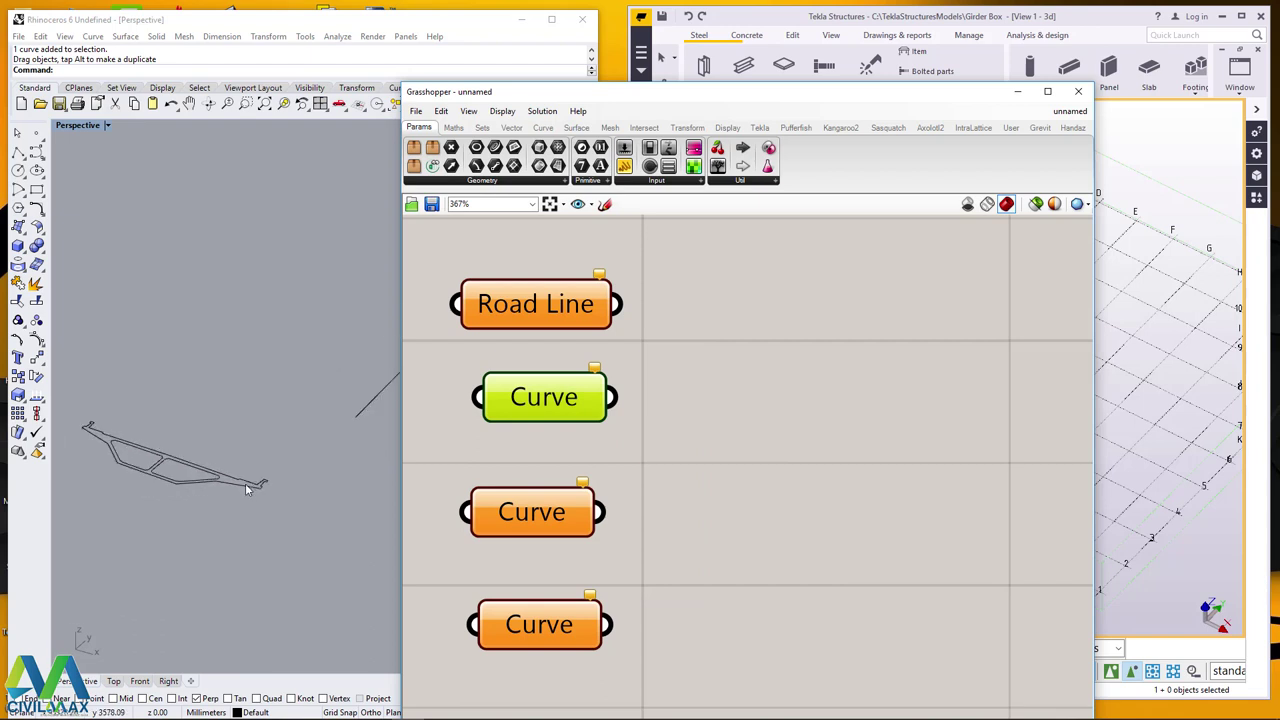
{"action": "right_click", "coordinate": [533, 397]}
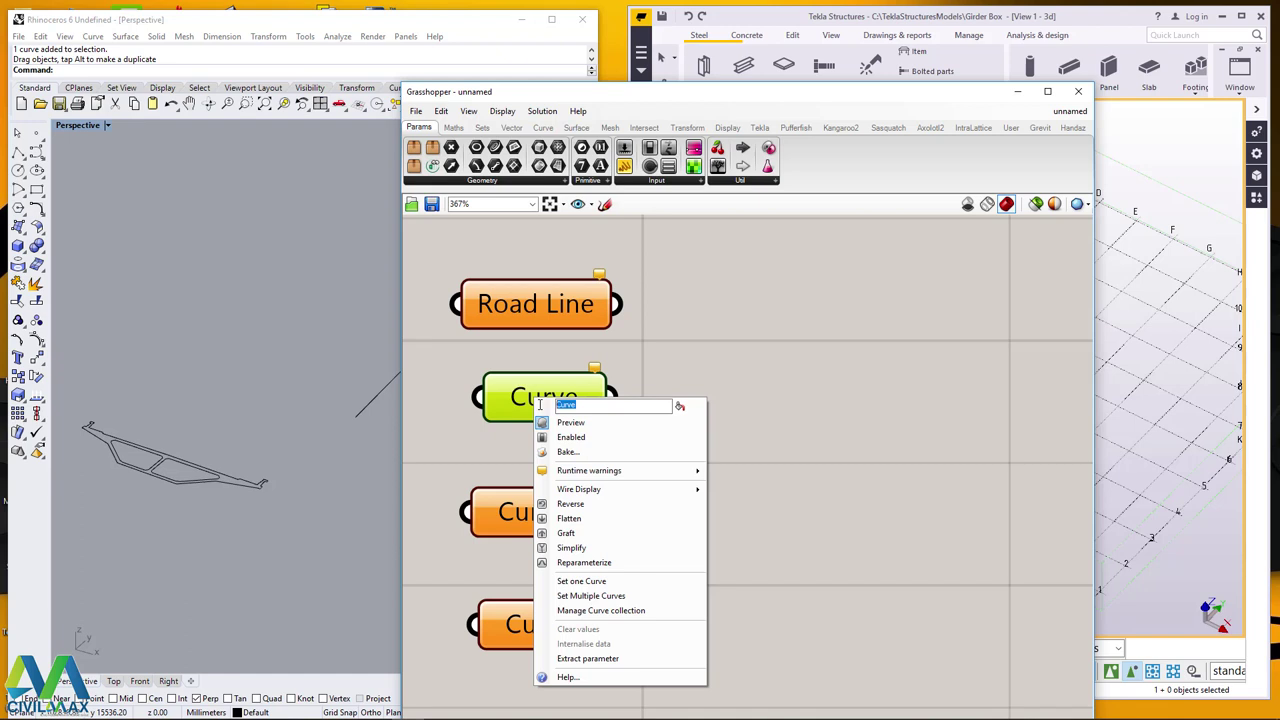
{"action": "type", "text": "Gider B"}
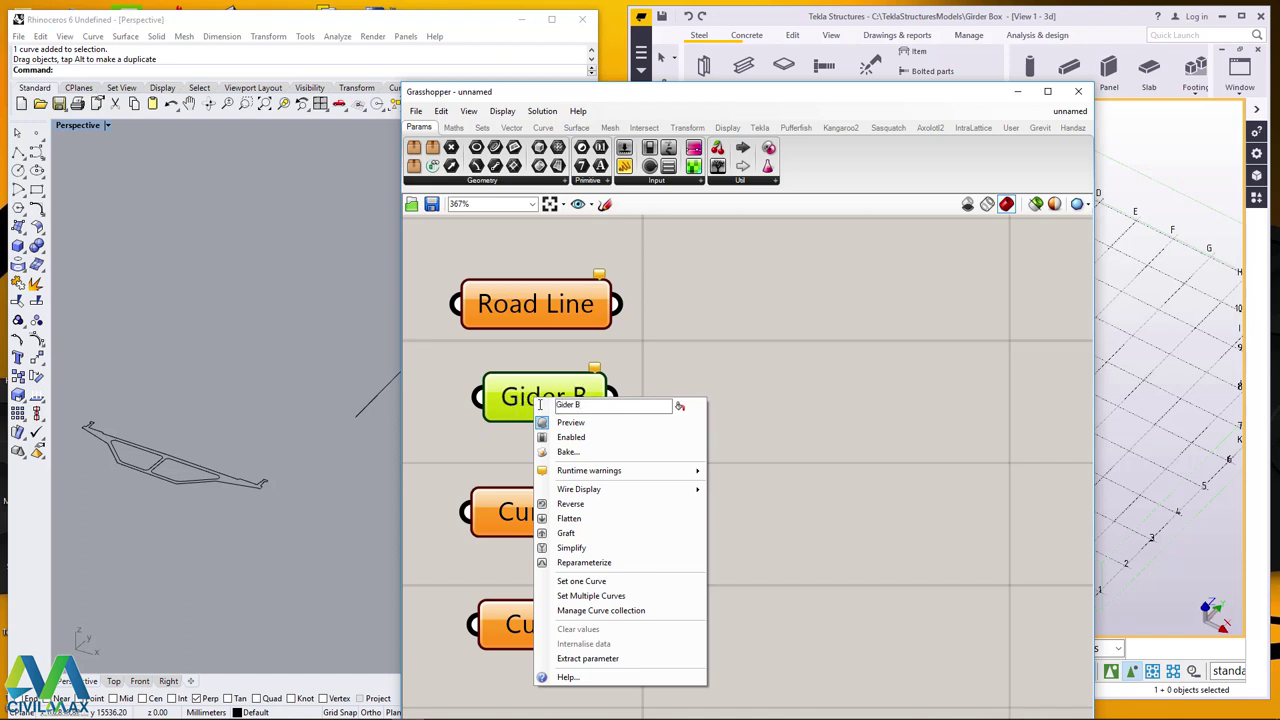
{"action": "type", "text": "ox"}
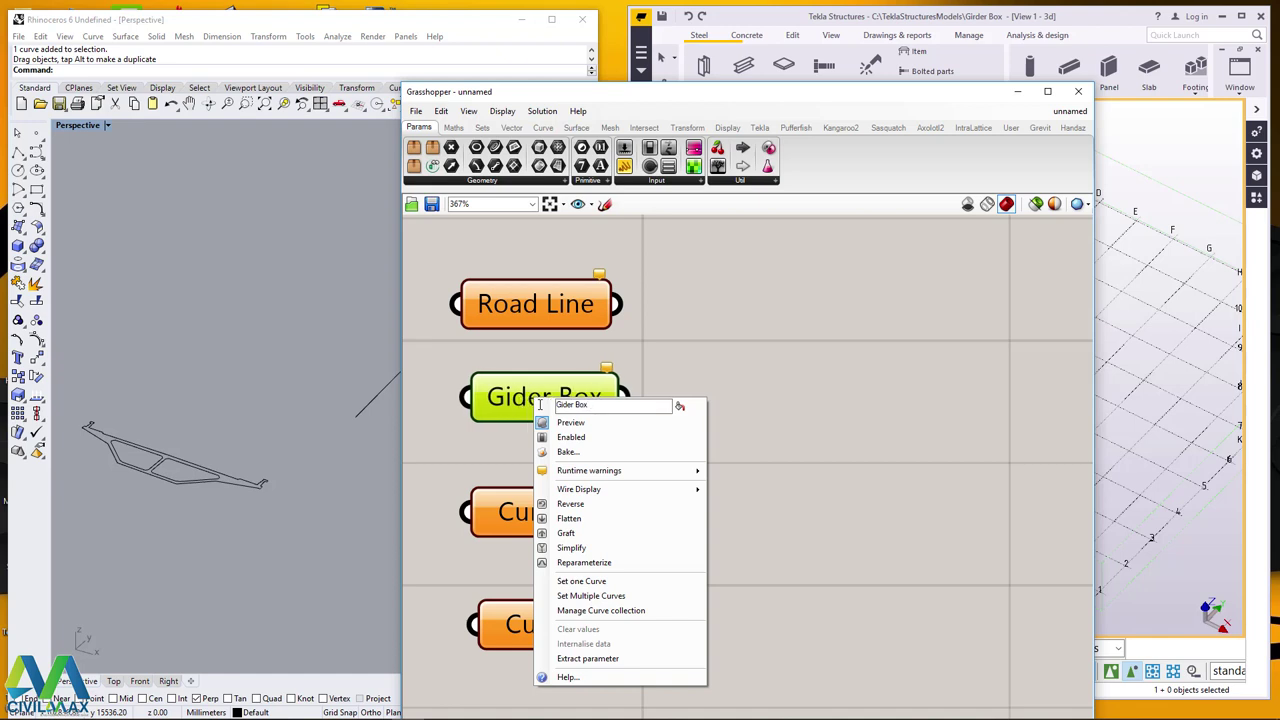
{"action": "type", "text": " Pr"}
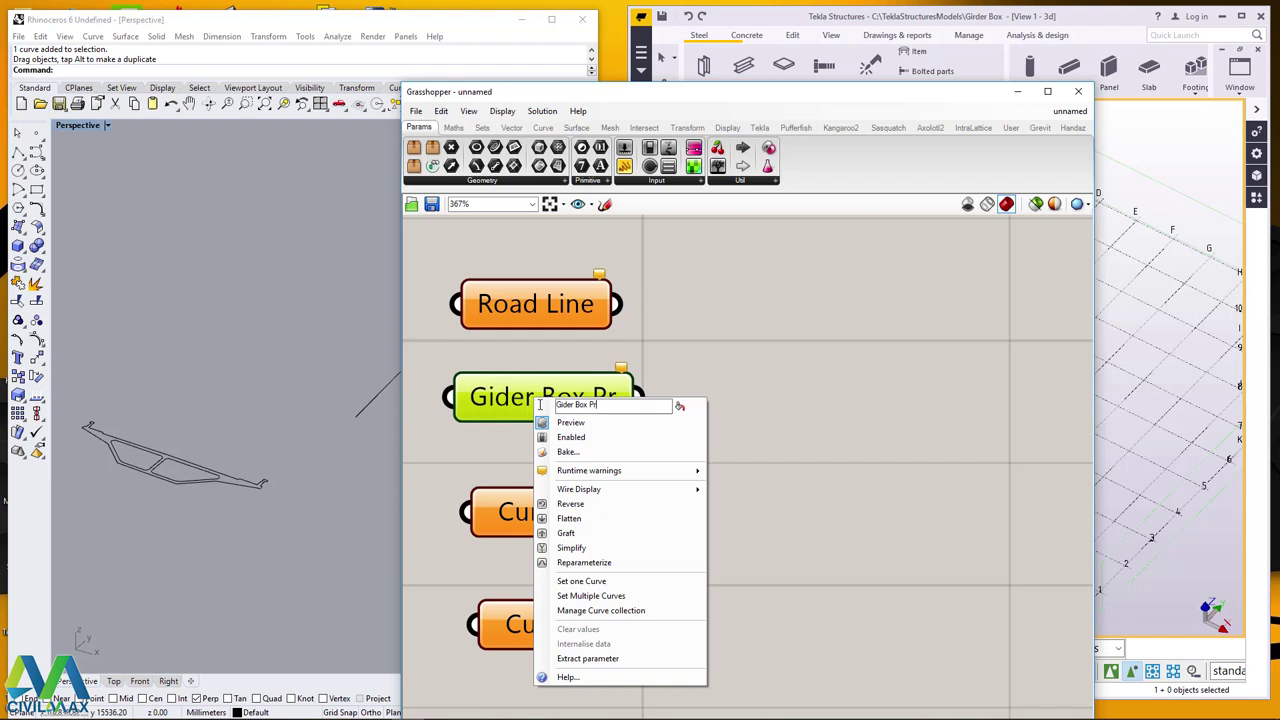
{"action": "type", "text": "ofile"}
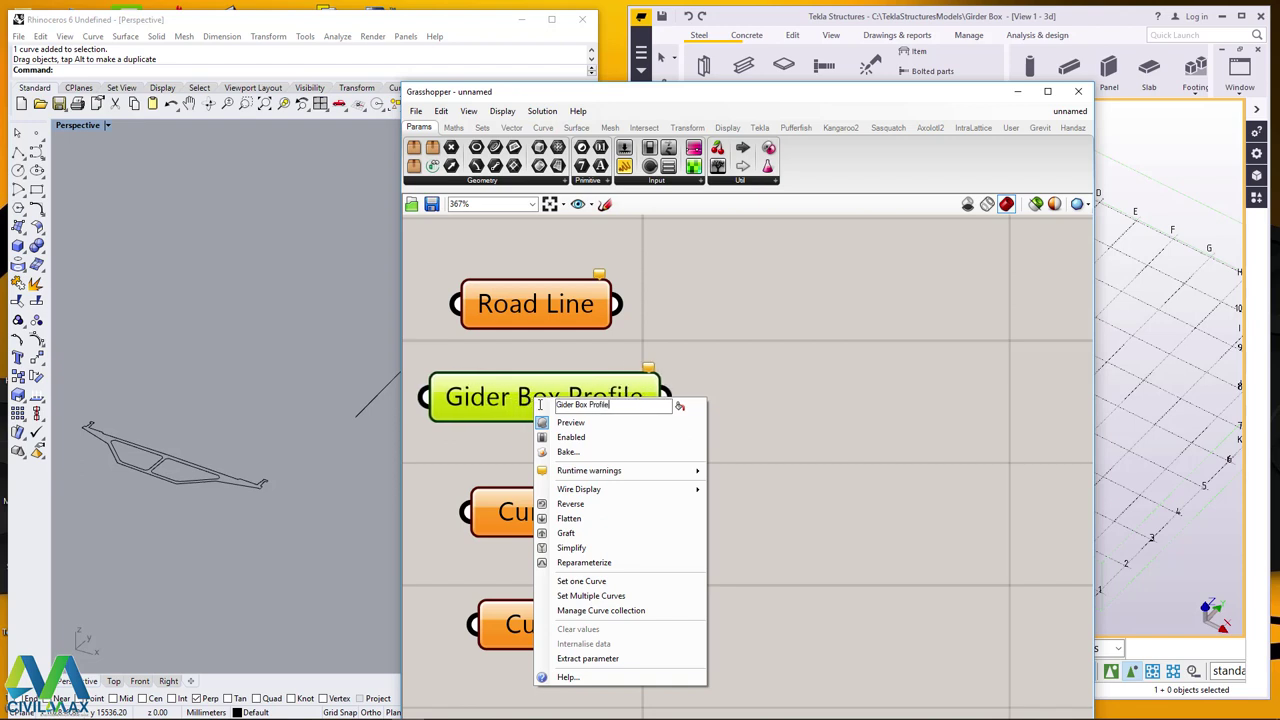
{"action": "left_click", "coordinate": [802, 351]}
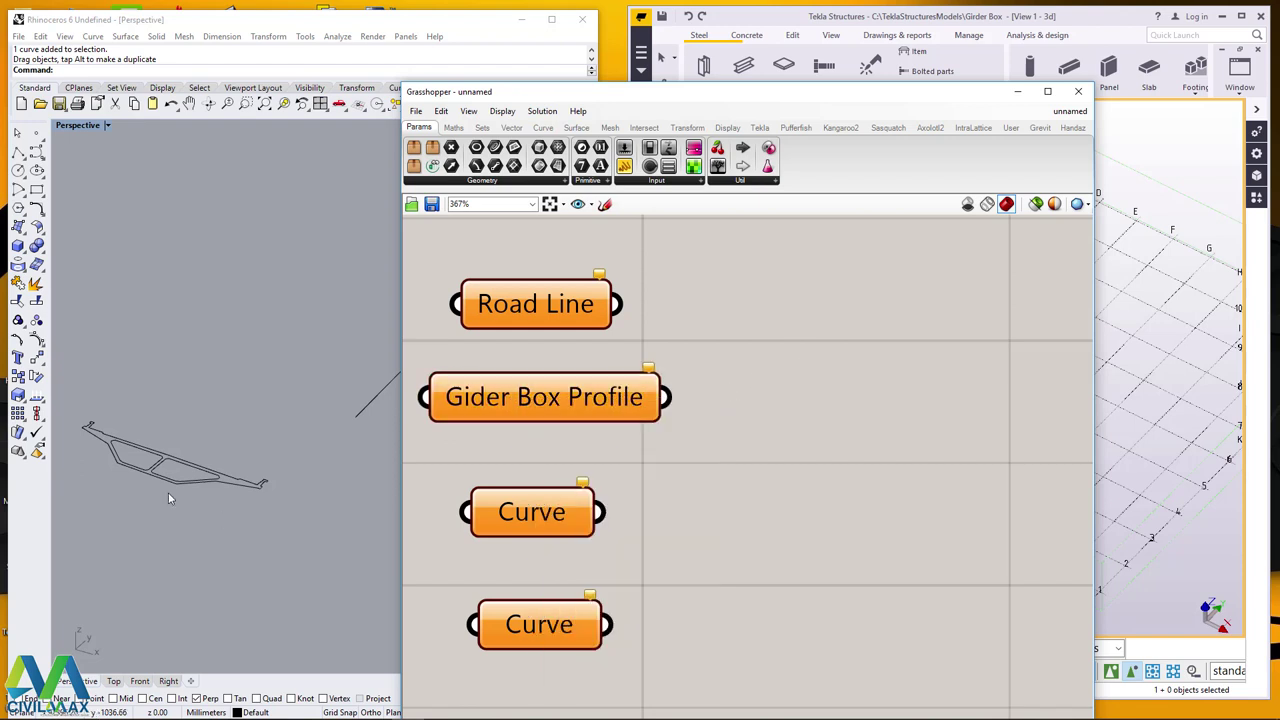
Rename the third Curve parameter, below Gider Box Profile, as Girder Shell1.
{"action": "scroll", "coordinate": [134, 466], "scroll_direction": "up", "scroll_amount": 2}
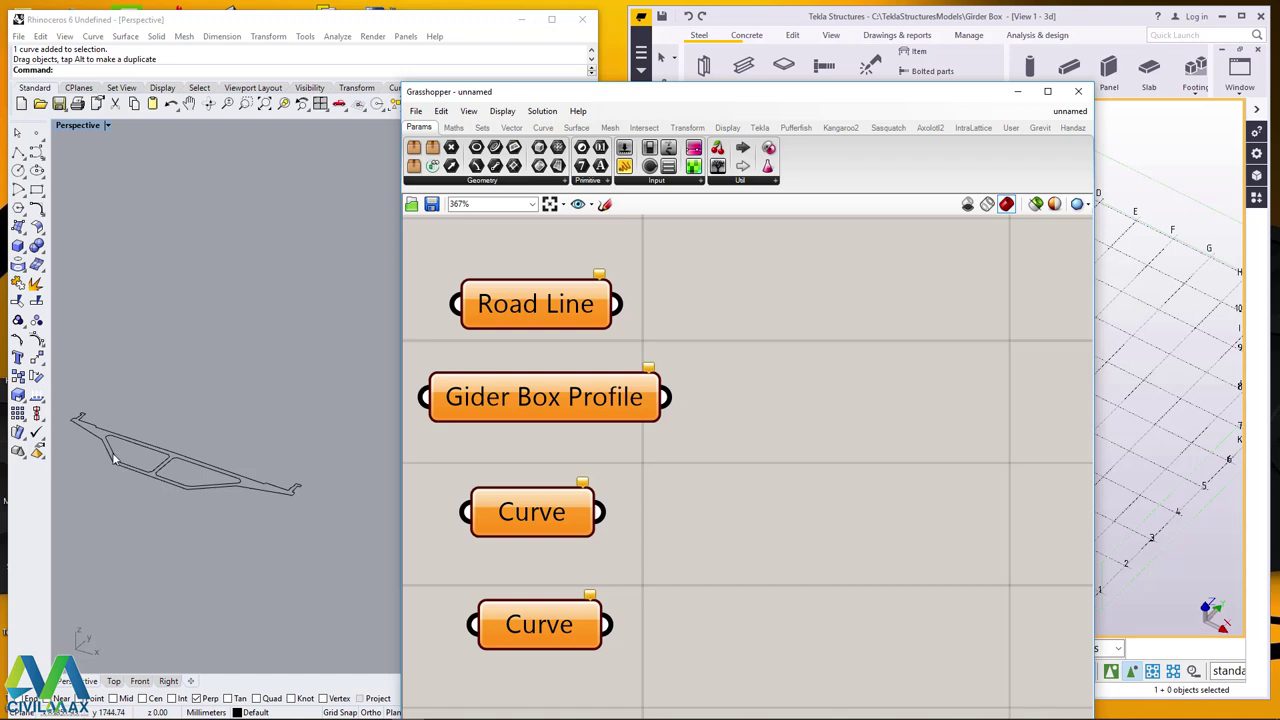
{"action": "left_click", "coordinate": [528, 514]}
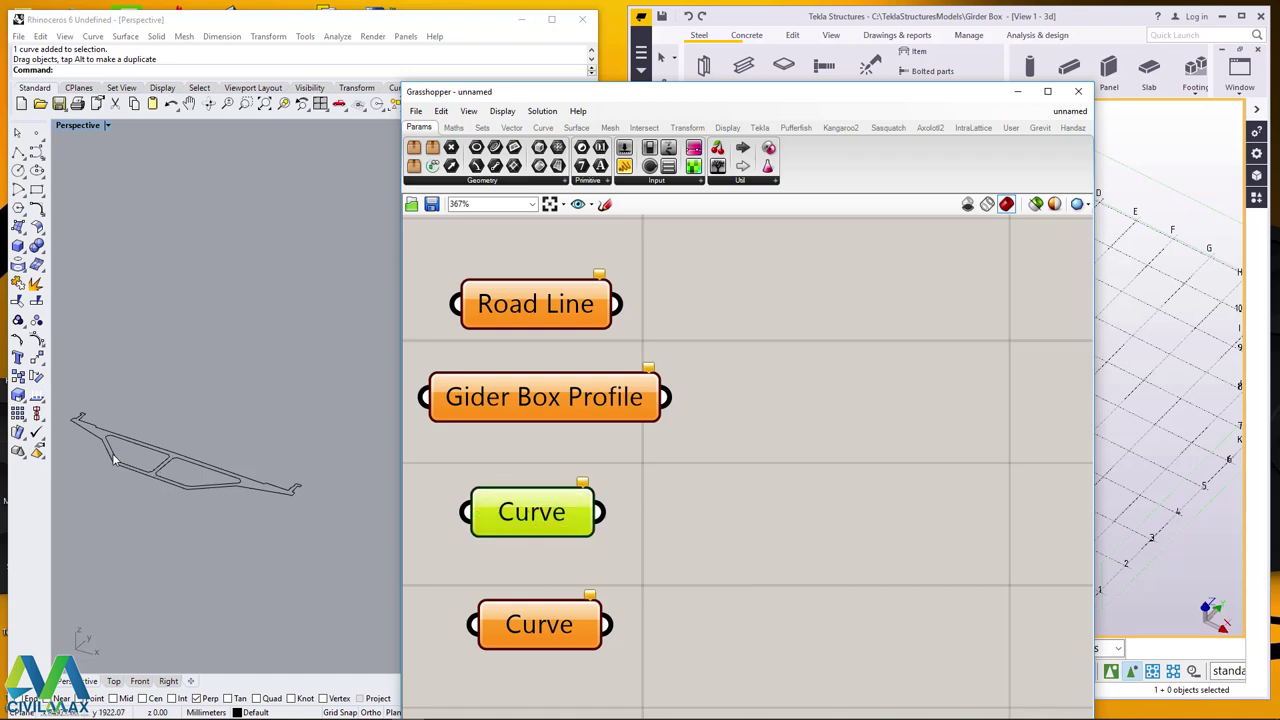
{"action": "left_click", "coordinate": [556, 628]}
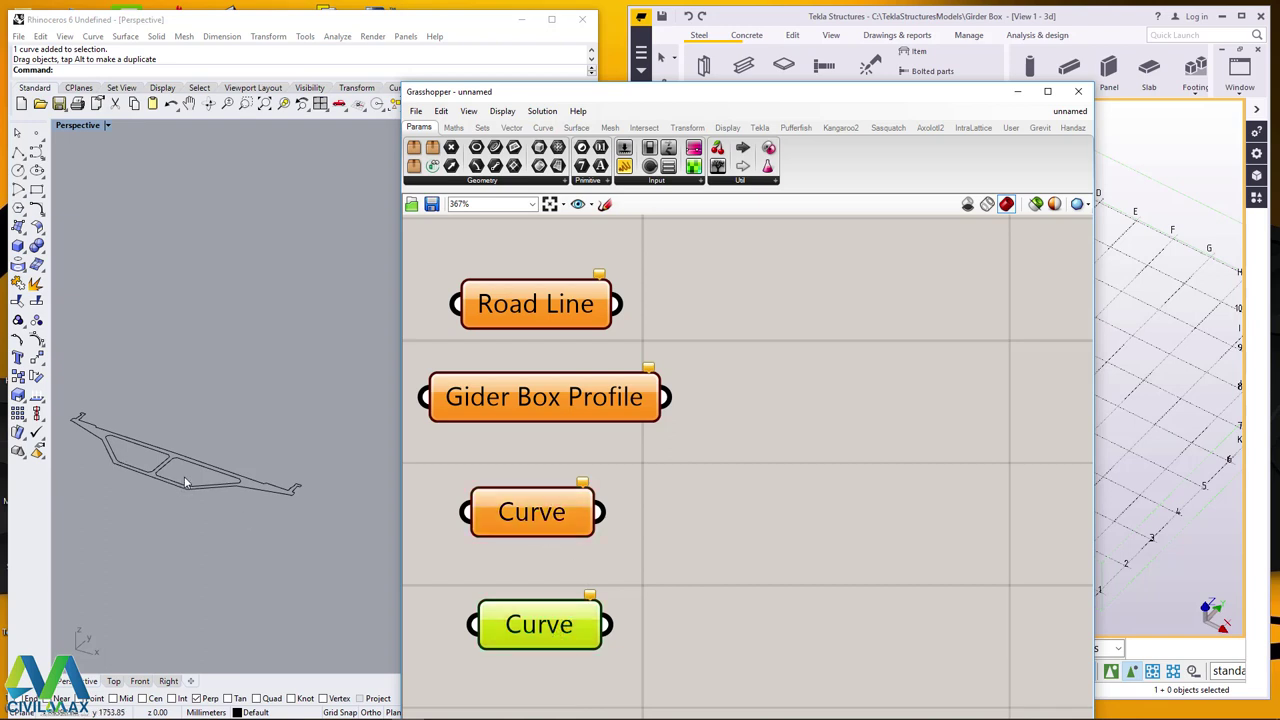
{"action": "scroll", "coordinate": [215, 499], "scroll_direction": "down", "scroll_amount": 1}
{"action": "scroll", "coordinate": [210, 495], "scroll_direction": "down", "scroll_amount": 4}
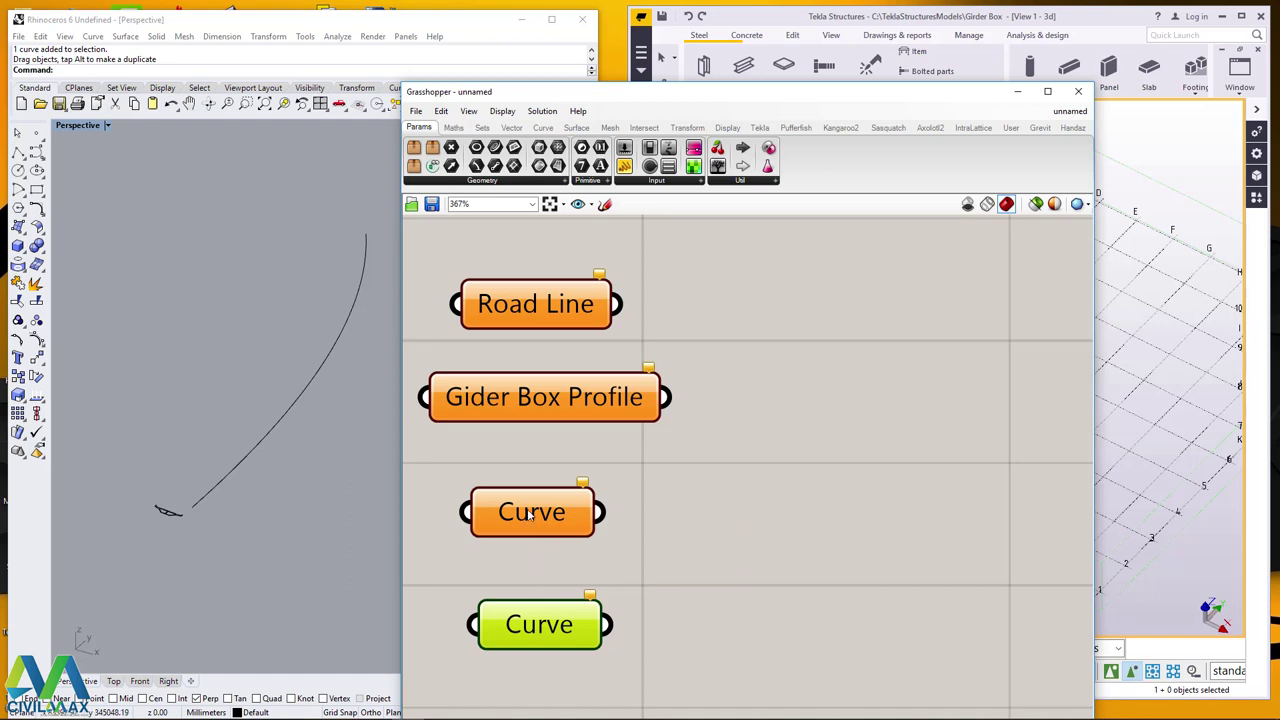
{"action": "scroll", "coordinate": [170, 506], "scroll_direction": "up", "scroll_amount": 2}
{"action": "scroll", "coordinate": [160, 510], "scroll_direction": "up", "scroll_amount": 5}
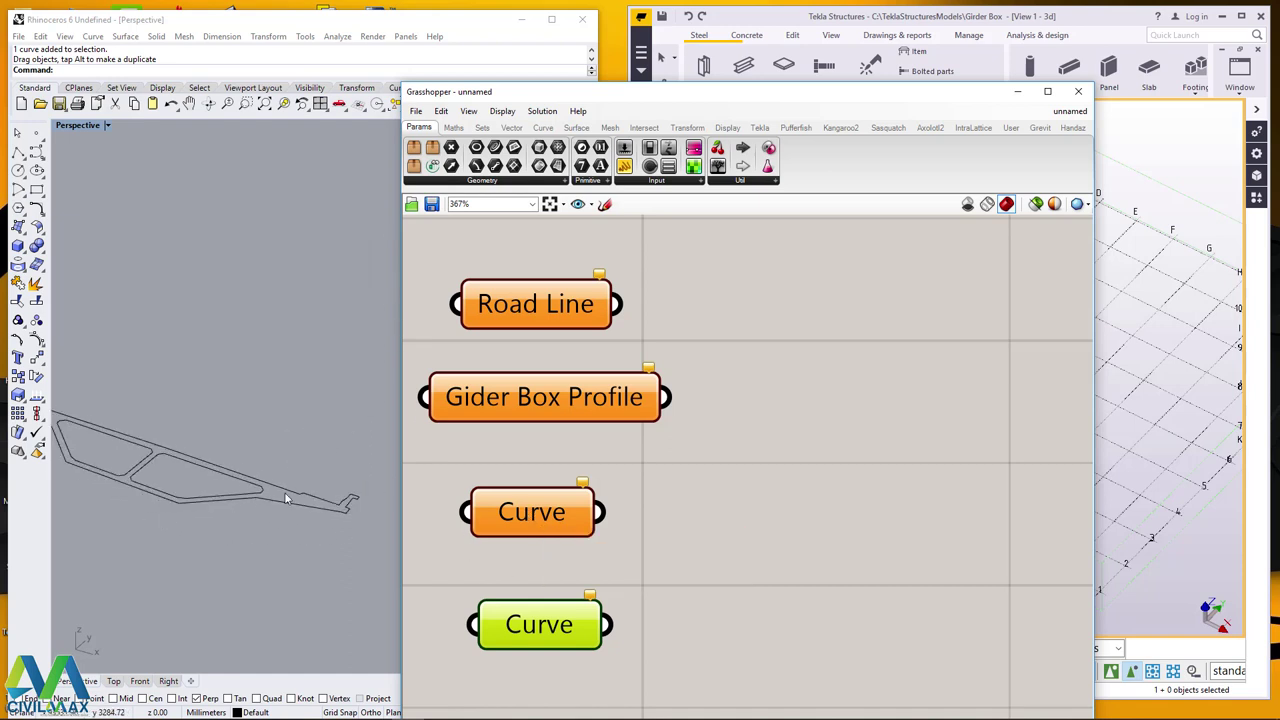
{"action": "left_click", "coordinate": [531, 516]}
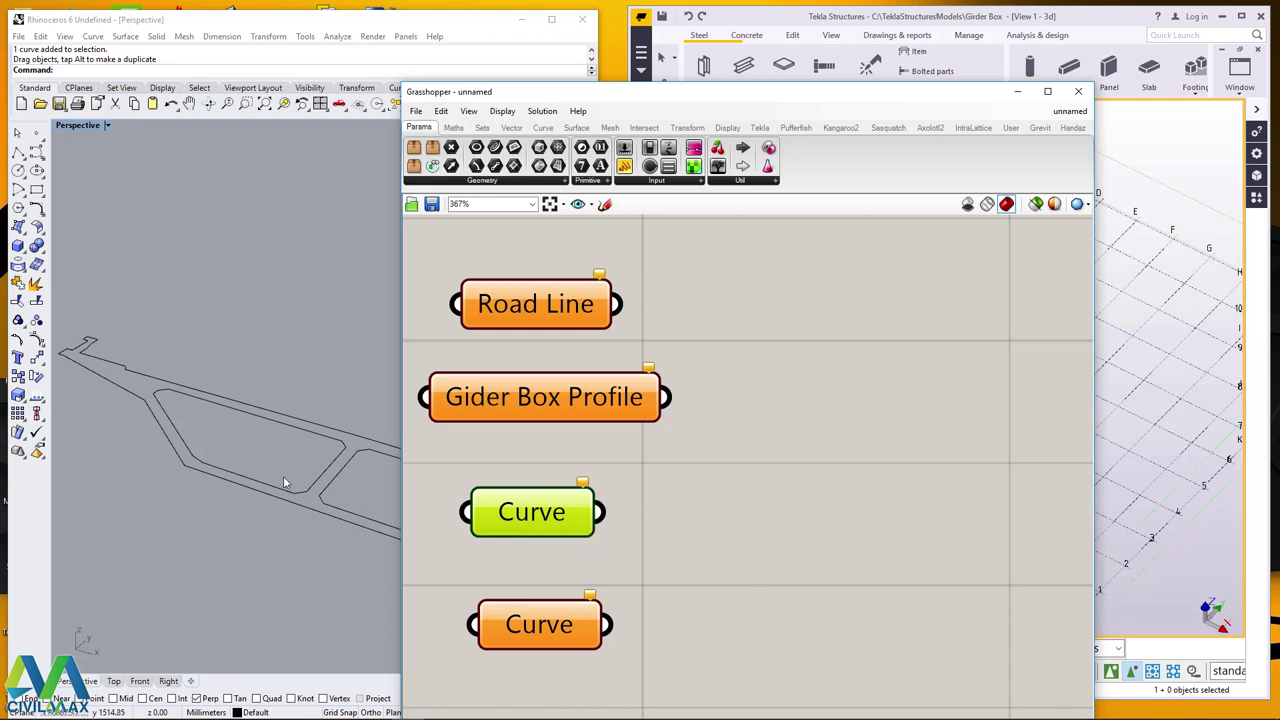
{"action": "right_click", "coordinate": [529, 516]}
{"action": "left_click_drag", "start_coordinate": [568, 438], "coordinate": [529, 445]}
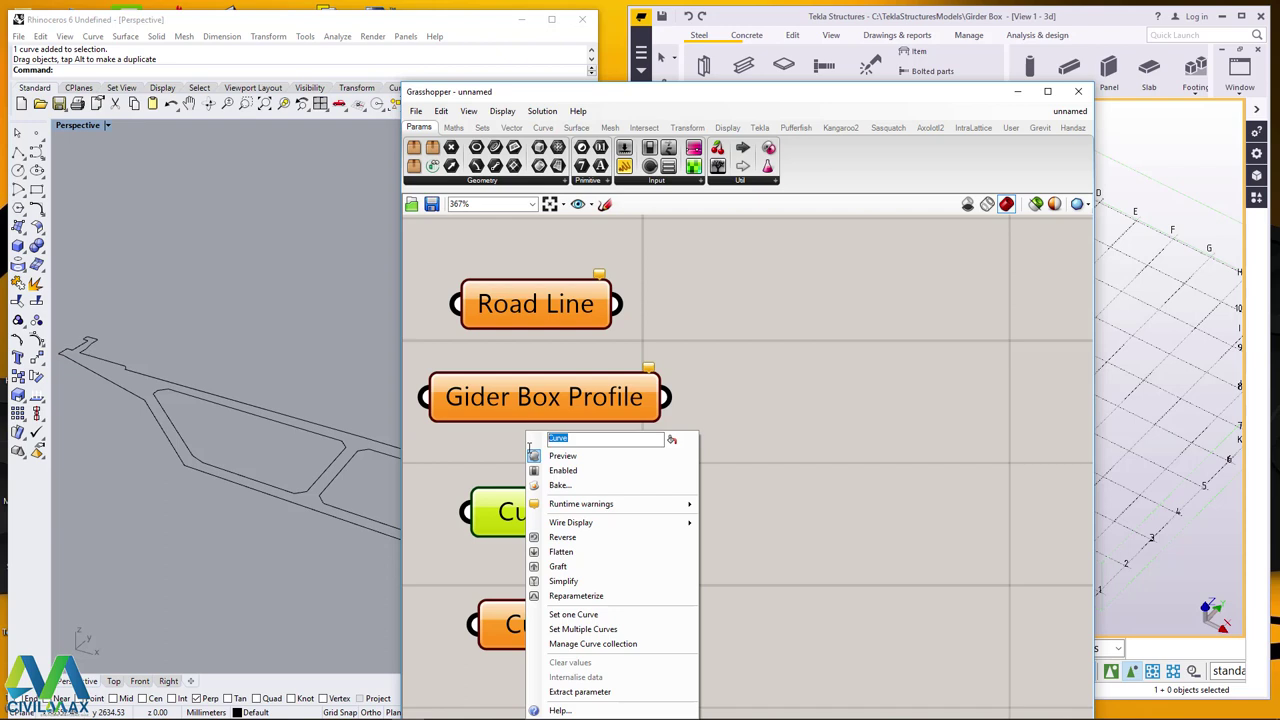
{"action": "type", "text": "Girder Sh"}
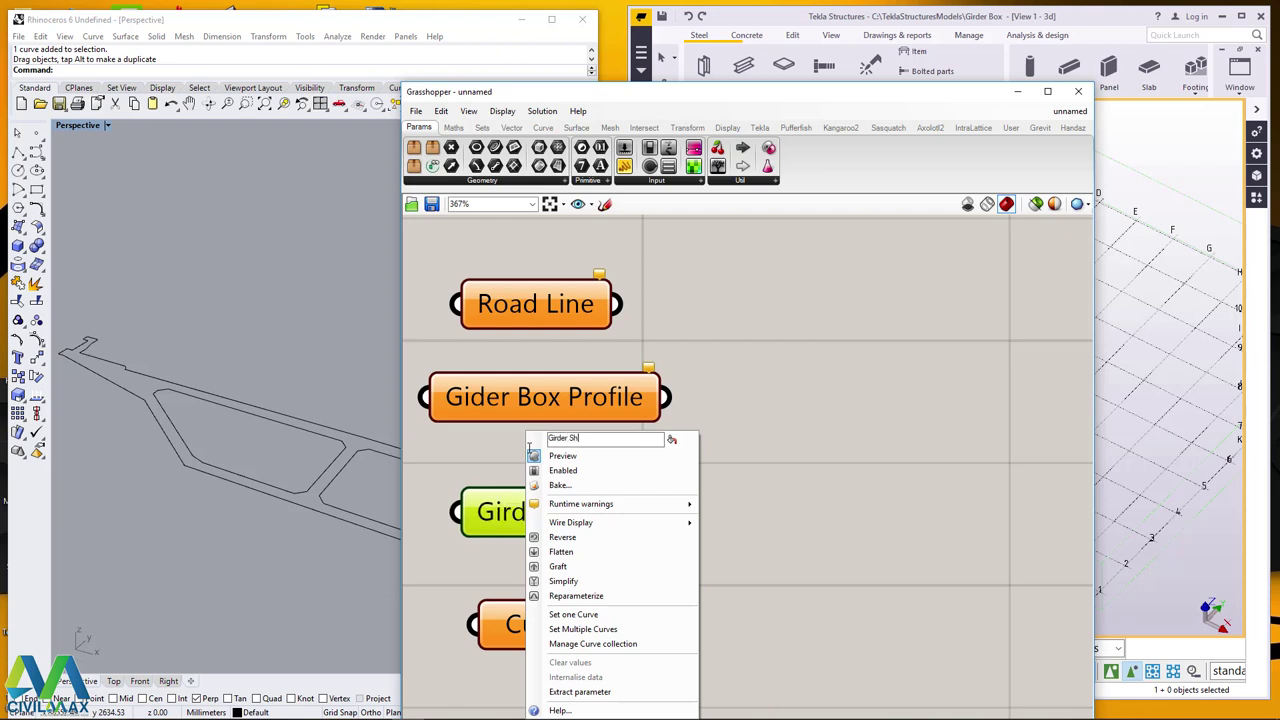
{"action": "type", "text": "ell"}
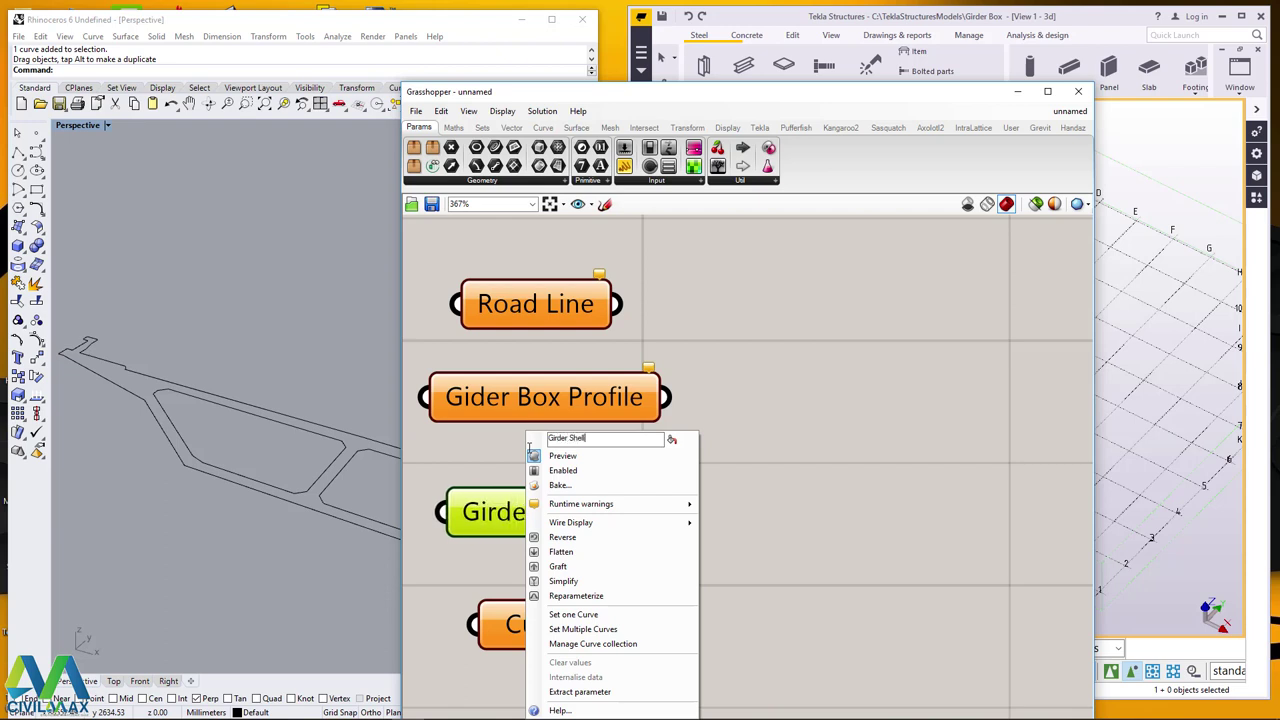
{"action": "type", "text": "1"}
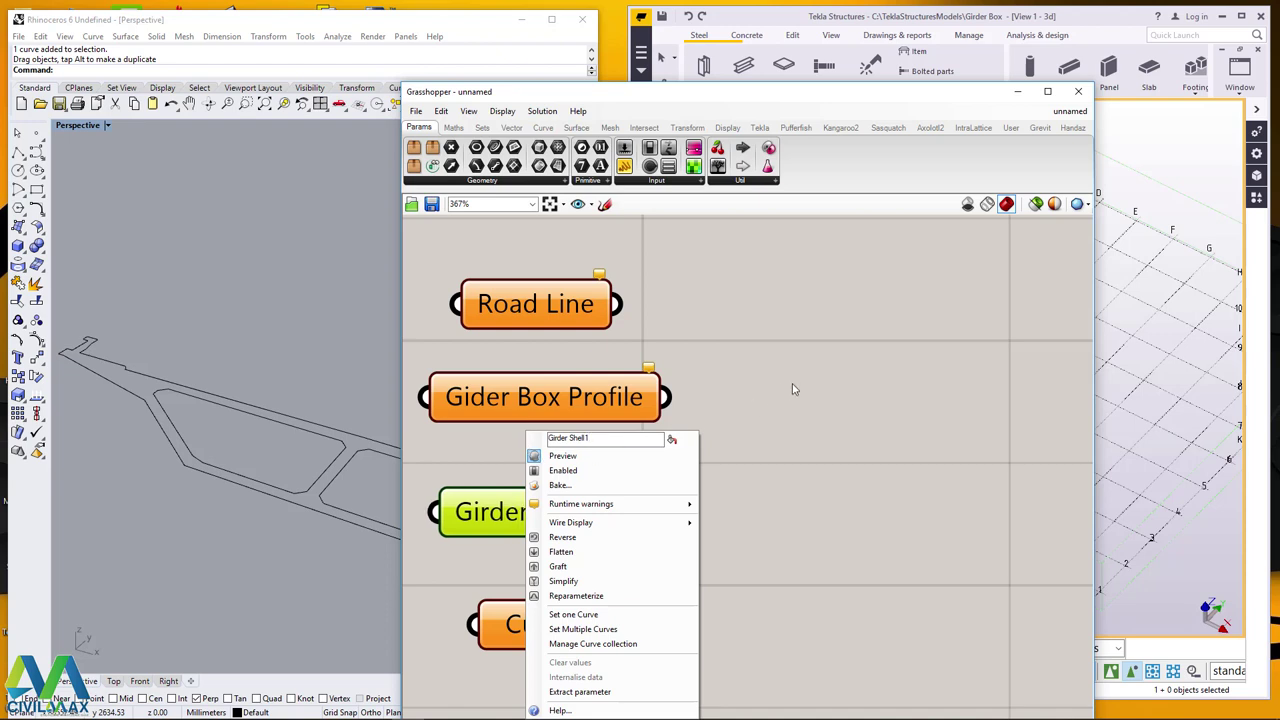
{"action": "key", "text": "Return"}
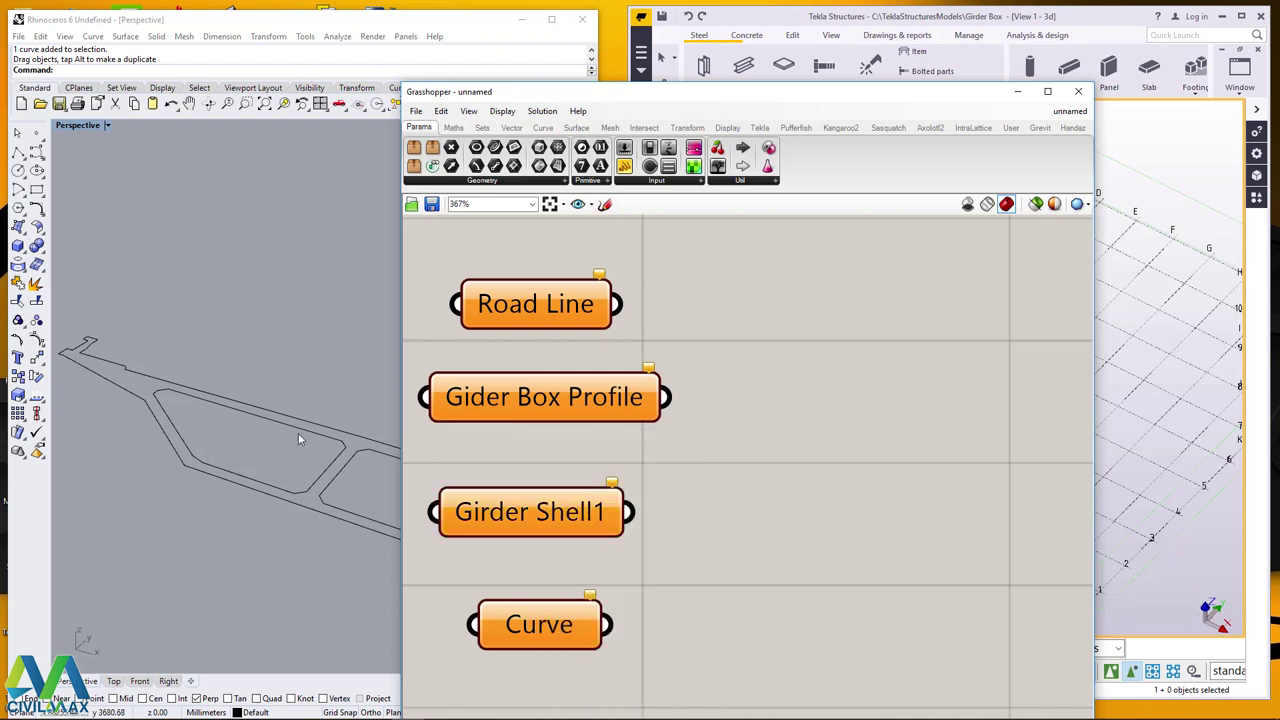
Rename the last remaining Curve parameter, below Girder Shell1, as Girder Shell 2.
{"action": "scroll", "coordinate": [298, 433], "scroll_direction": "down", "scroll_amount": 3}
{"action": "right_click", "coordinate": [540, 625]}
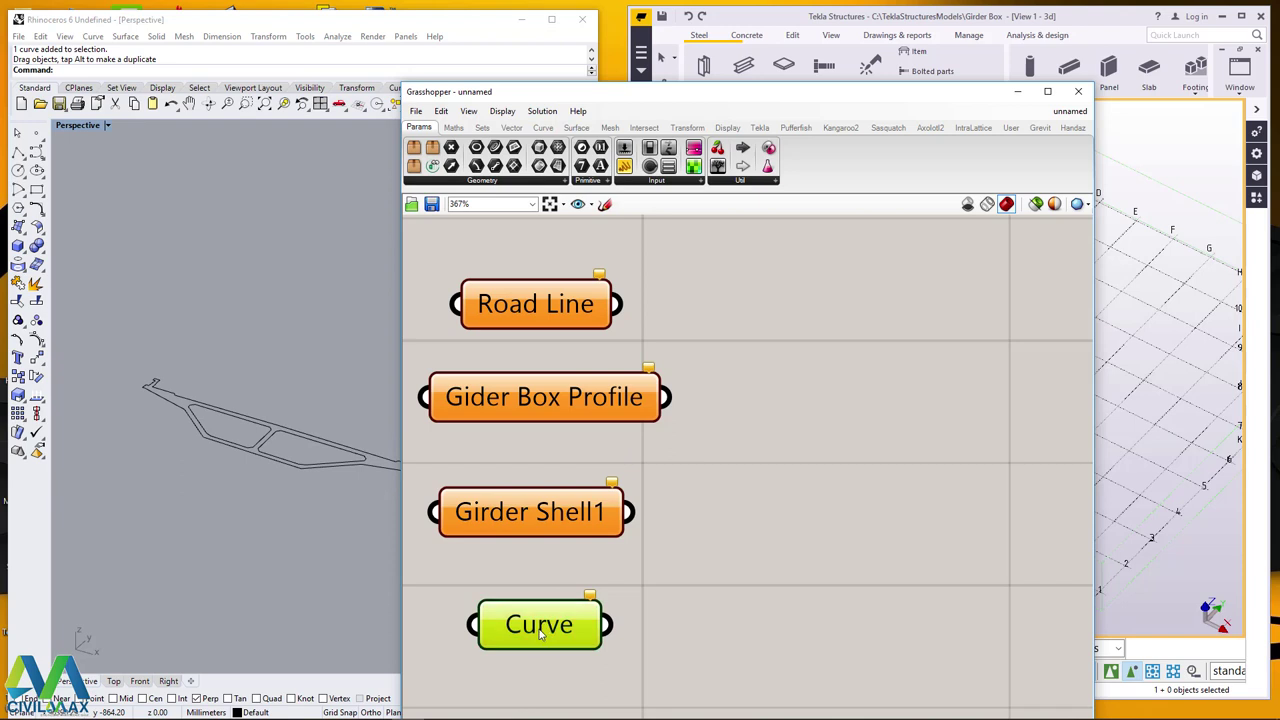
{"action": "left_click_drag", "start_coordinate": [579, 438], "coordinate": [547, 441]}
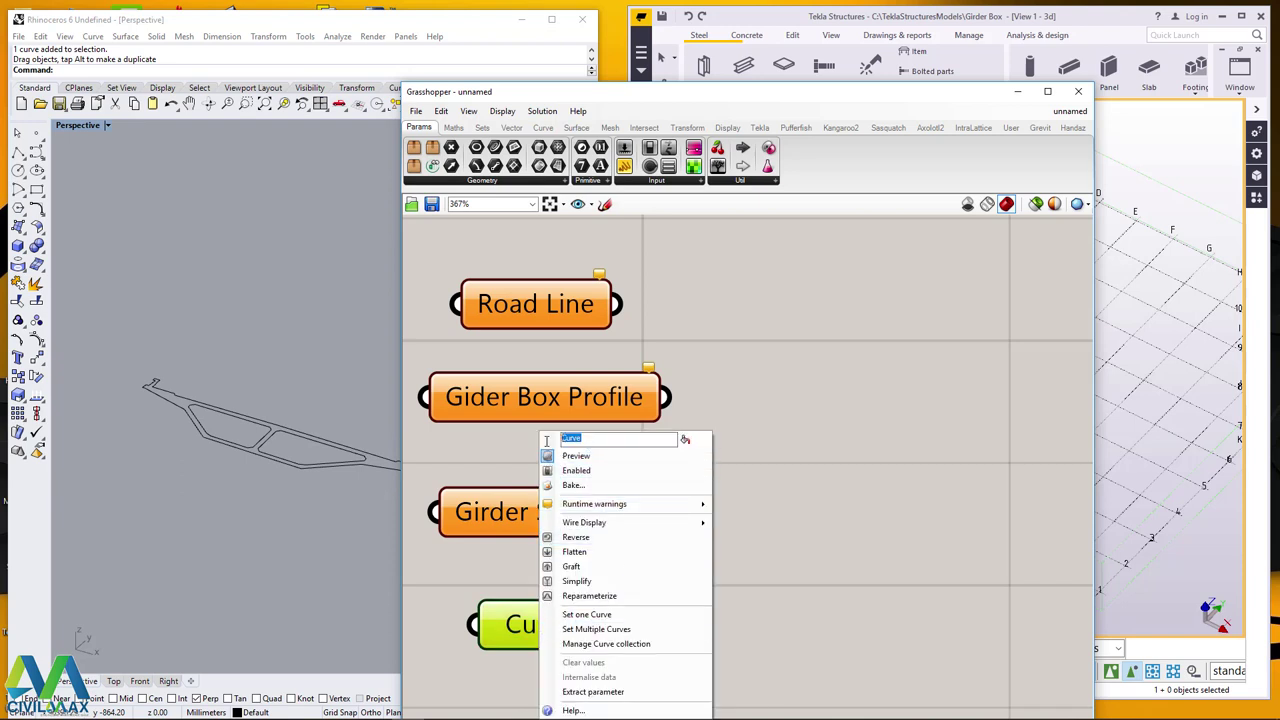
{"action": "type", "text": "Gireder"}
{"action": "key", "text": "BackSpace"}
{"action": "key", "text": "BackSpace"}
{"action": "key", "text": "BackSpace"}
{"action": "key", "text": "BackSpace"}
{"action": "type", "text": "der She"}
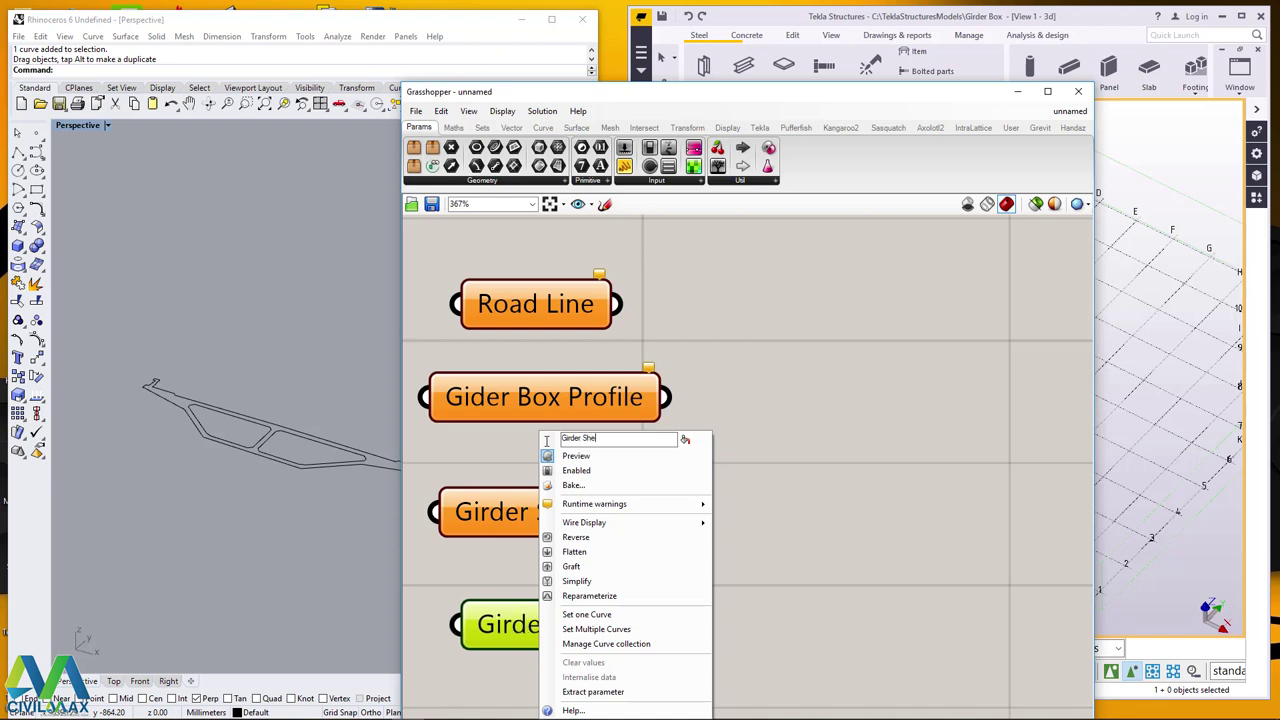
{"action": "type", "text": "ll"}
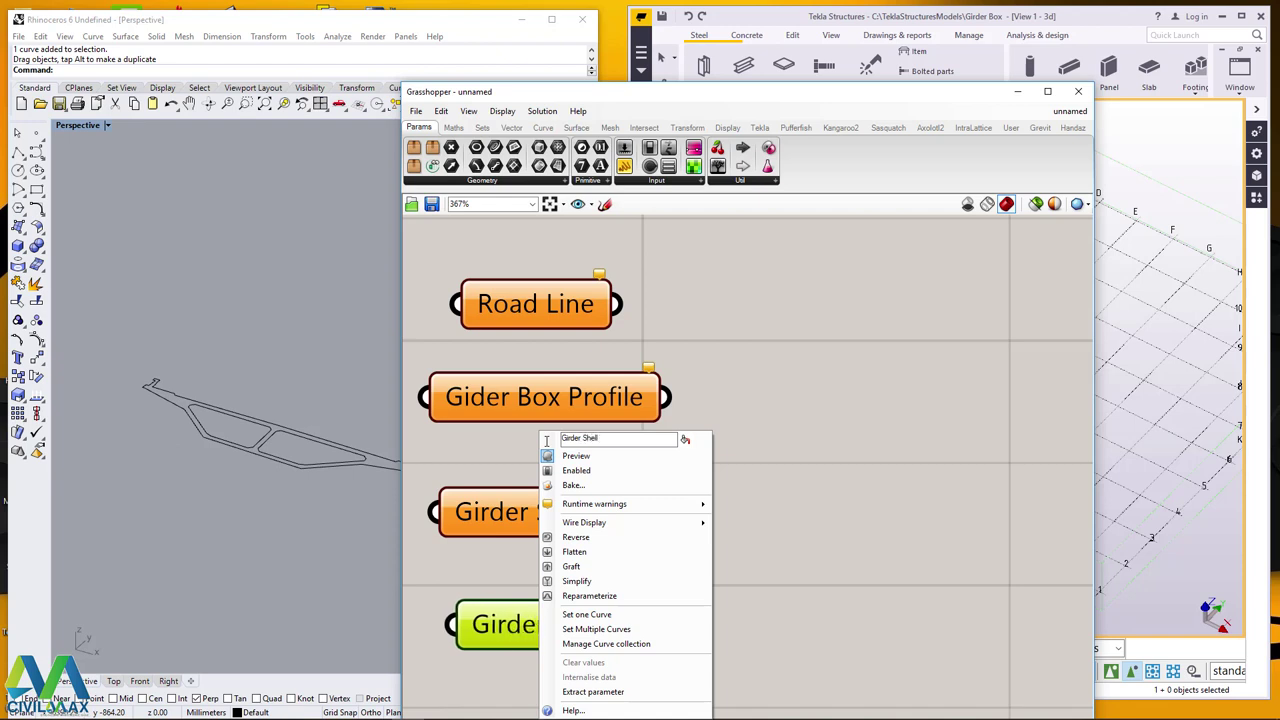
{"action": "type", "text": " 2"}
{"action": "left_click", "coordinate": [834, 396]}
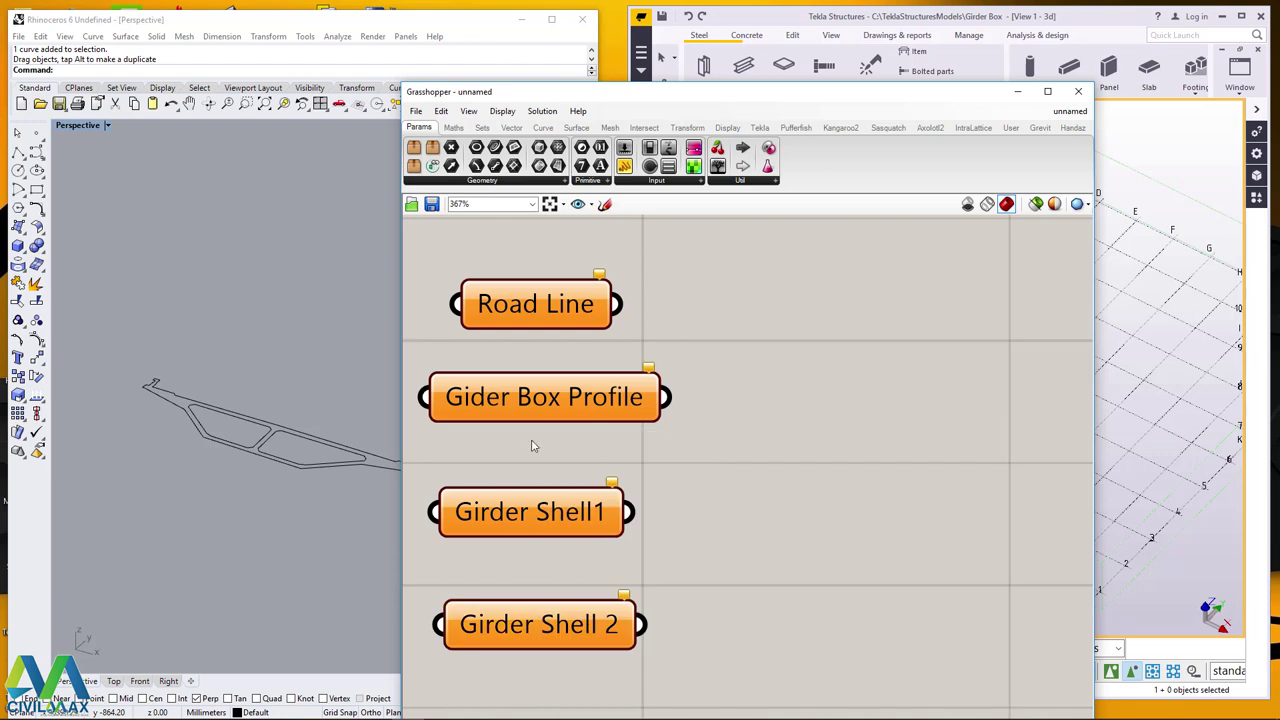
Examine the girder cross-section and the near end of the road curve in Rhino's Perspective viewport.
{"action": "scroll", "coordinate": [189, 424], "scroll_direction": "down", "scroll_amount": 2}
{"action": "scroll", "coordinate": [278, 447], "scroll_direction": "up", "scroll_amount": 3}
{"action": "scroll", "coordinate": [205, 490], "scroll_direction": "up", "scroll_amount": 1}
{"action": "scroll", "coordinate": [205, 490], "scroll_direction": "down", "scroll_amount": 4}
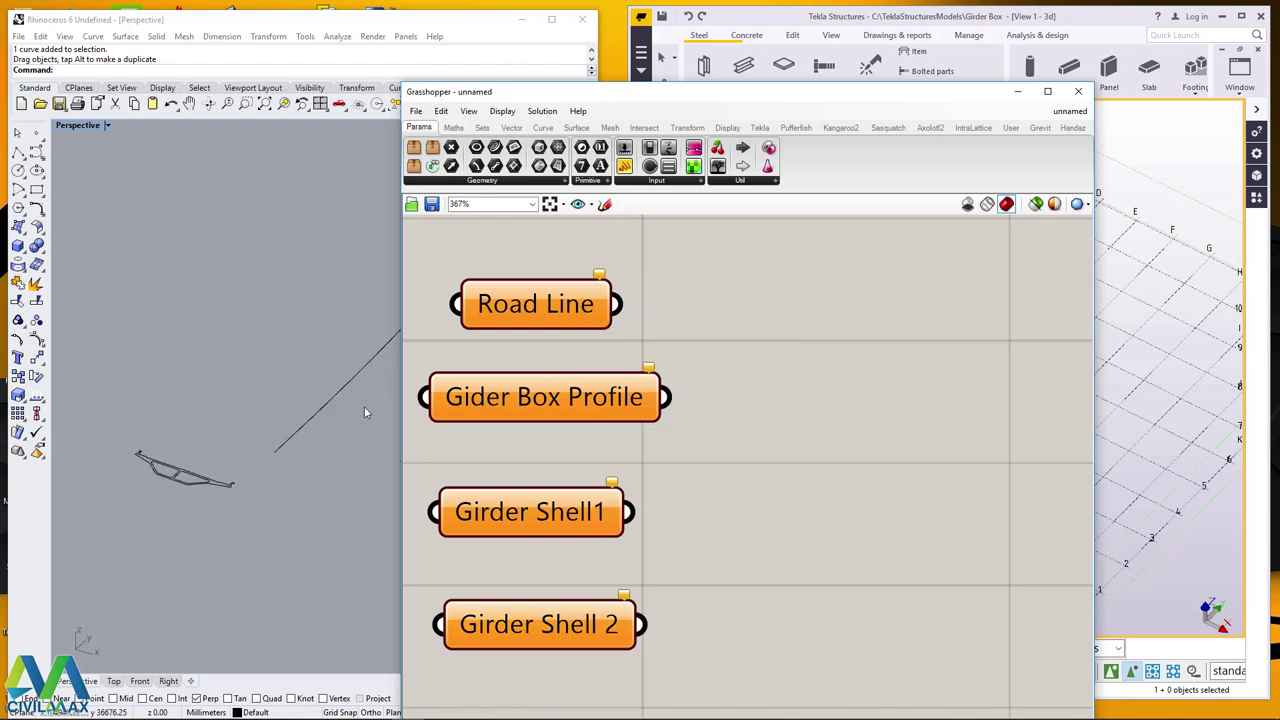
{"action": "scroll", "coordinate": [184, 496], "scroll_direction": "up", "scroll_amount": 1}
{"action": "scroll", "coordinate": [186, 490], "scroll_direction": "up", "scroll_amount": 2}
{"action": "scroll", "coordinate": [205, 482], "scroll_direction": "down", "scroll_amount": 2}
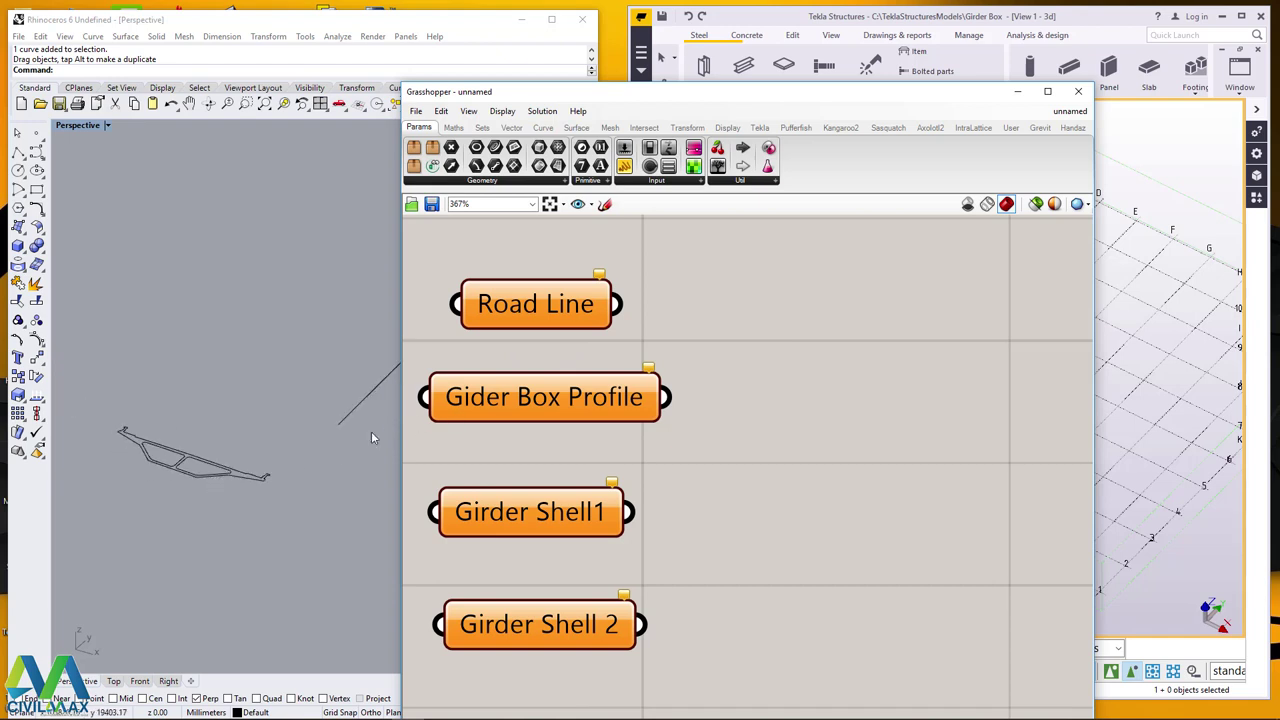
{"action": "scroll", "coordinate": [371, 431], "scroll_direction": "down", "scroll_amount": 1}
{"action": "scroll", "coordinate": [345, 411], "scroll_direction": "up", "scroll_amount": 2}
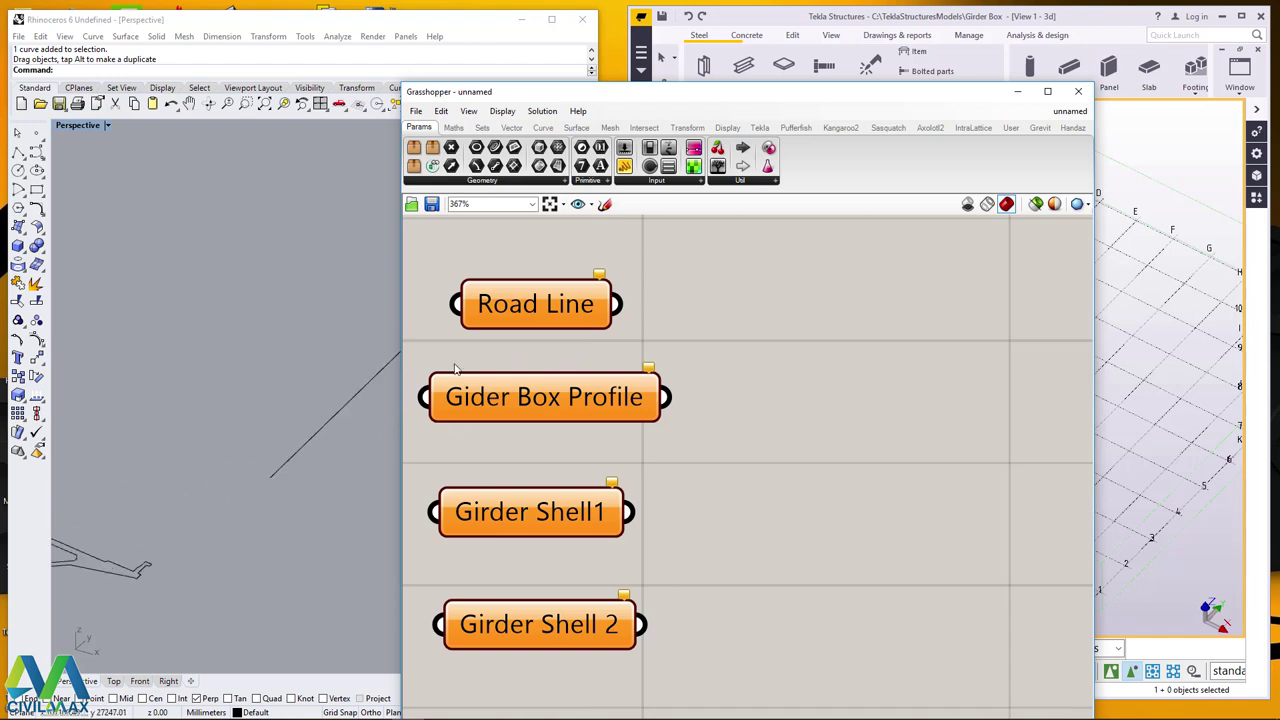
Reference the road alignment curve from Rhino as the single curve of the Road Line parameter and check its preview.
{"action": "left_click", "coordinate": [545, 304]}
{"action": "right_click", "coordinate": [545, 306]}
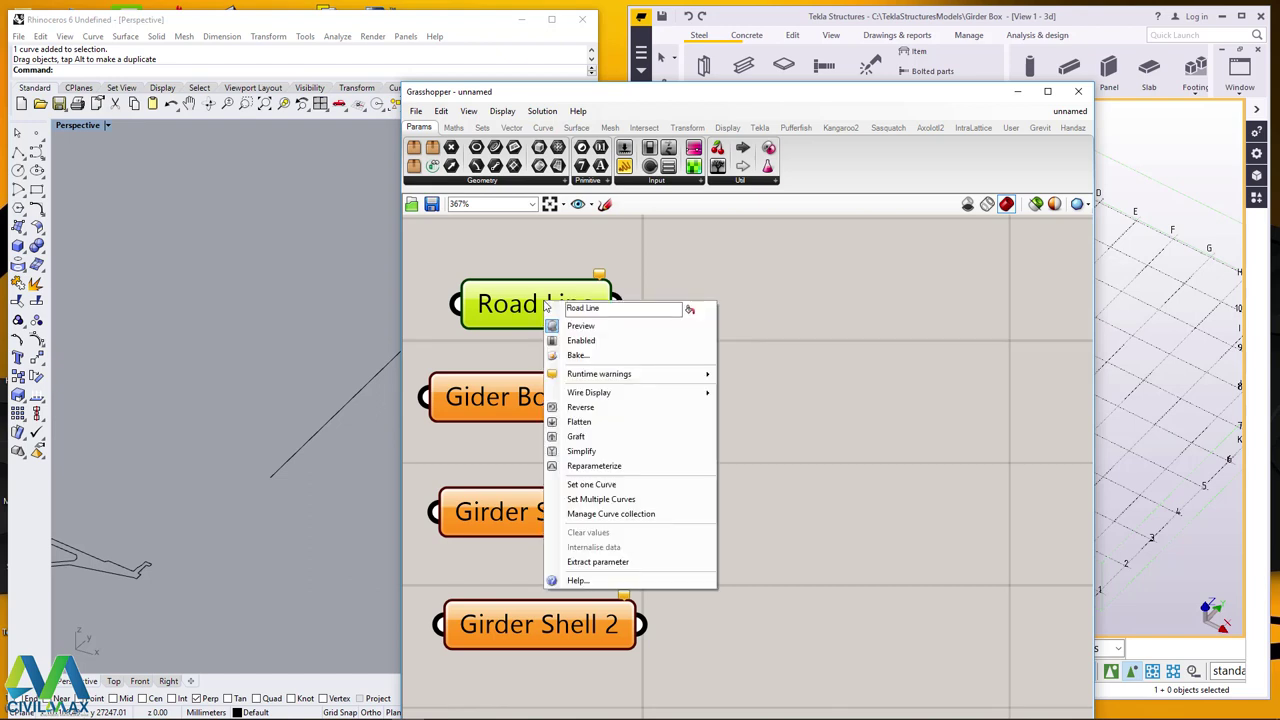
{"action": "left_click", "coordinate": [600, 485]}
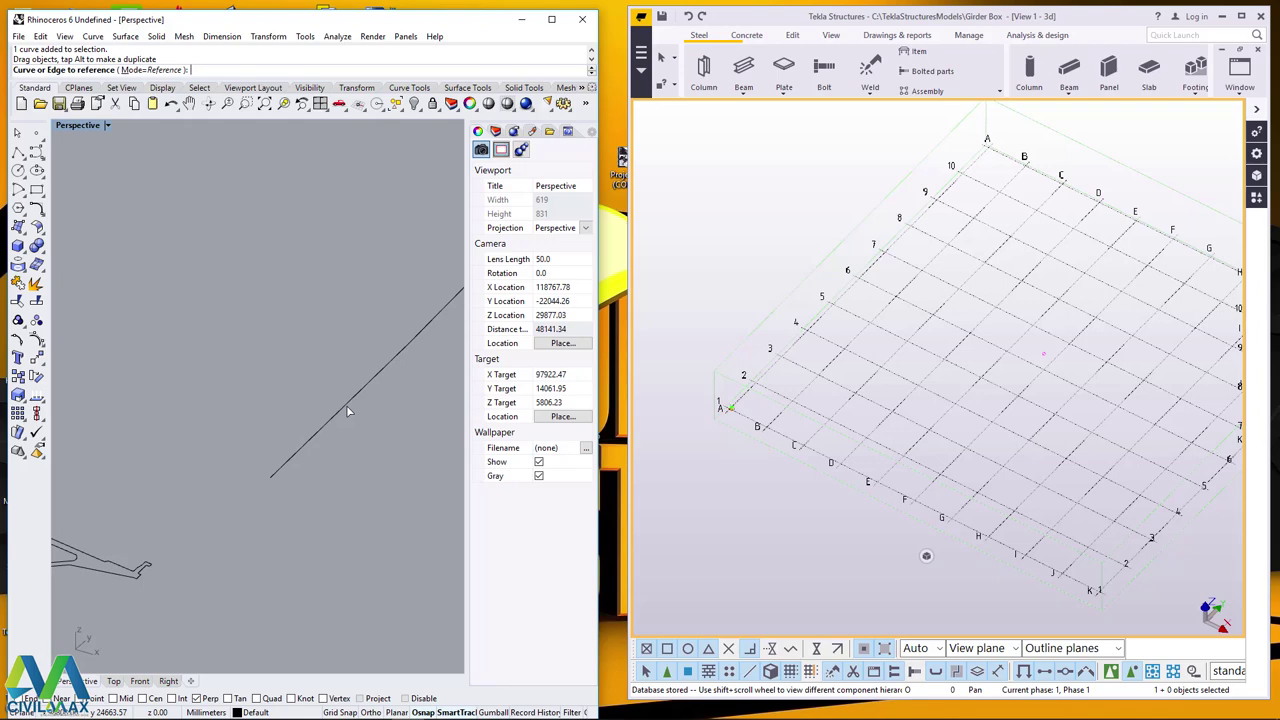
{"action": "left_click", "coordinate": [348, 411]}
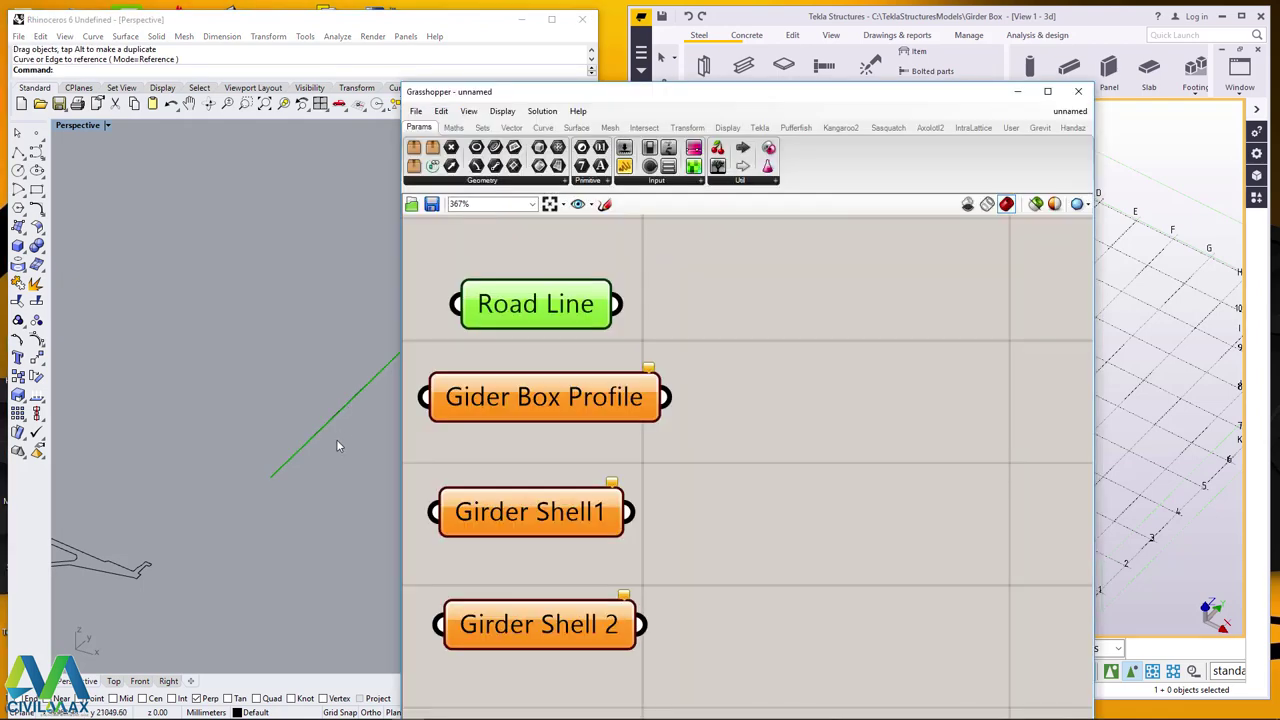
{"action": "mouse_move", "coordinate": [561, 305]}
{"action": "left_click", "coordinate": [722, 304]}
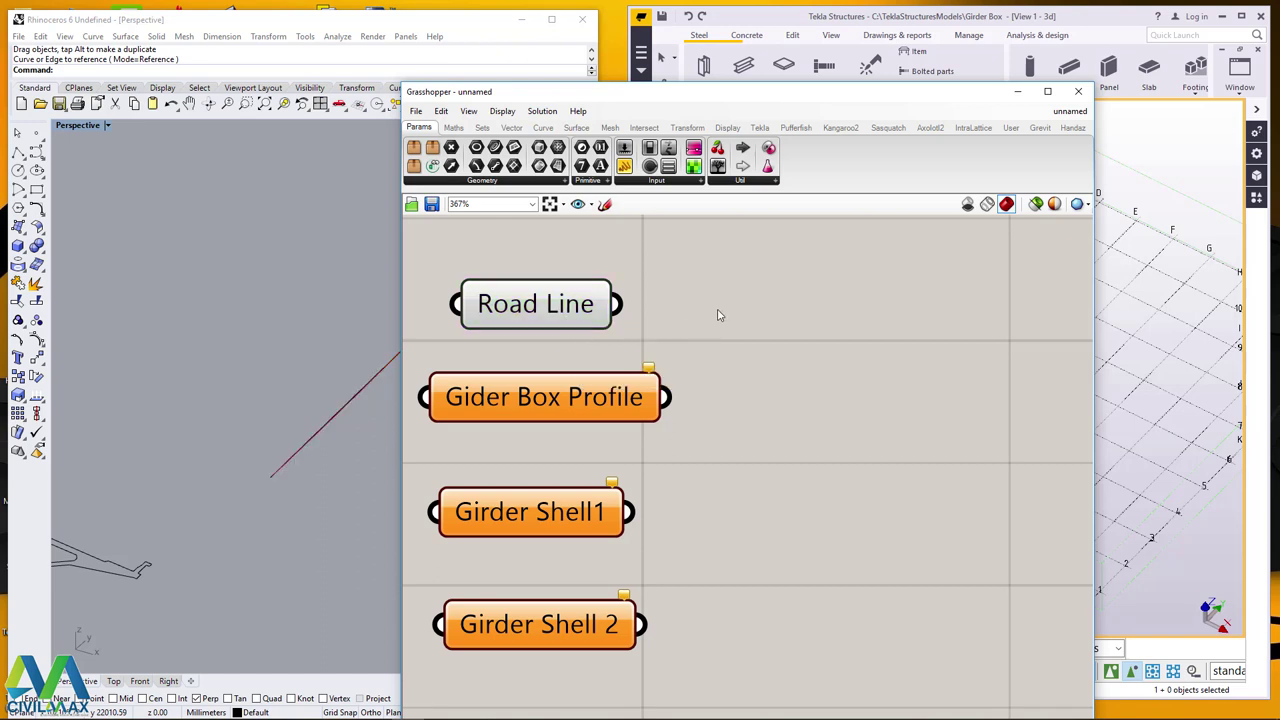
{"action": "left_click", "coordinate": [546, 308]}
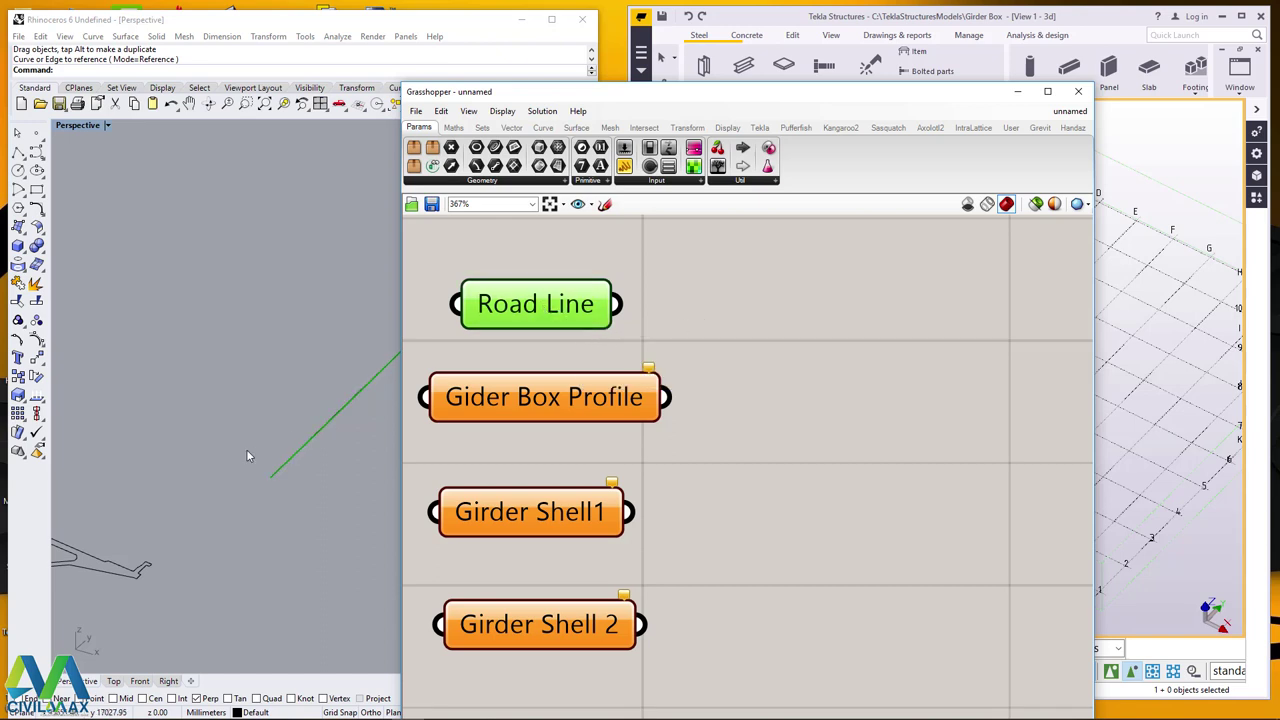
{"action": "scroll", "coordinate": [246, 449], "scroll_direction": "down", "scroll_amount": 2}
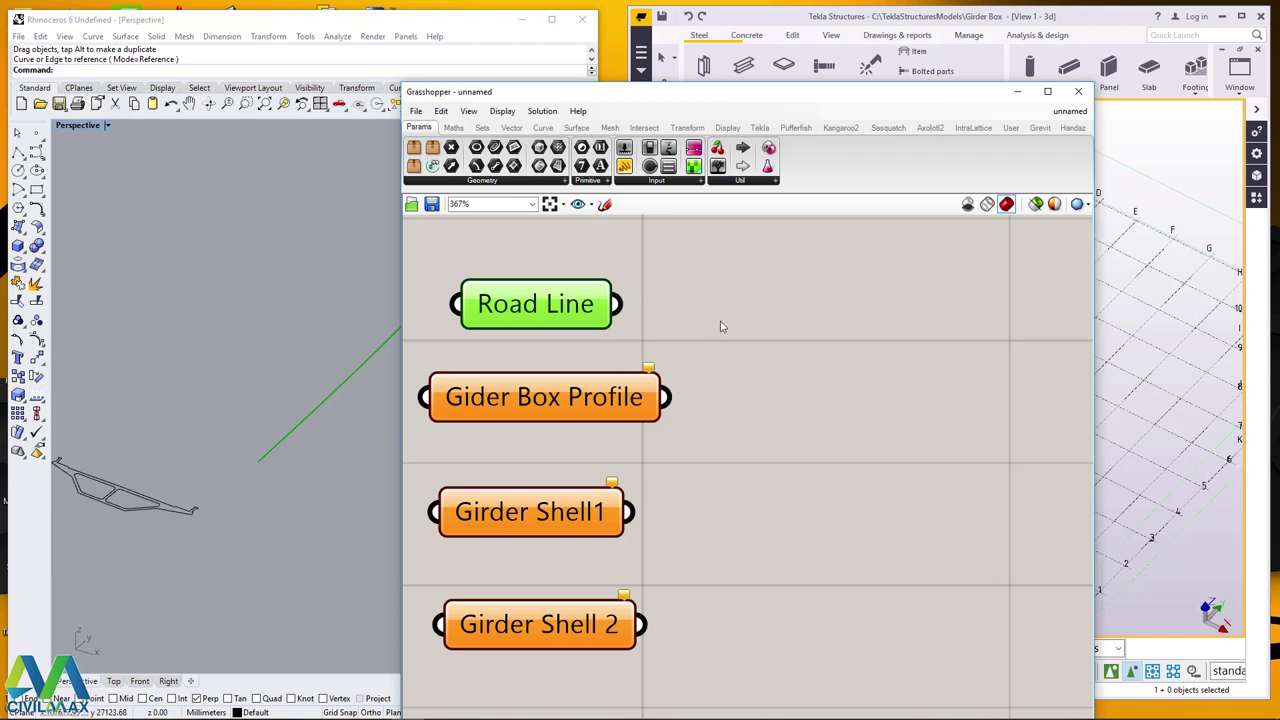
{"action": "scroll", "coordinate": [90, 492], "scroll_direction": "up", "scroll_amount": 4}
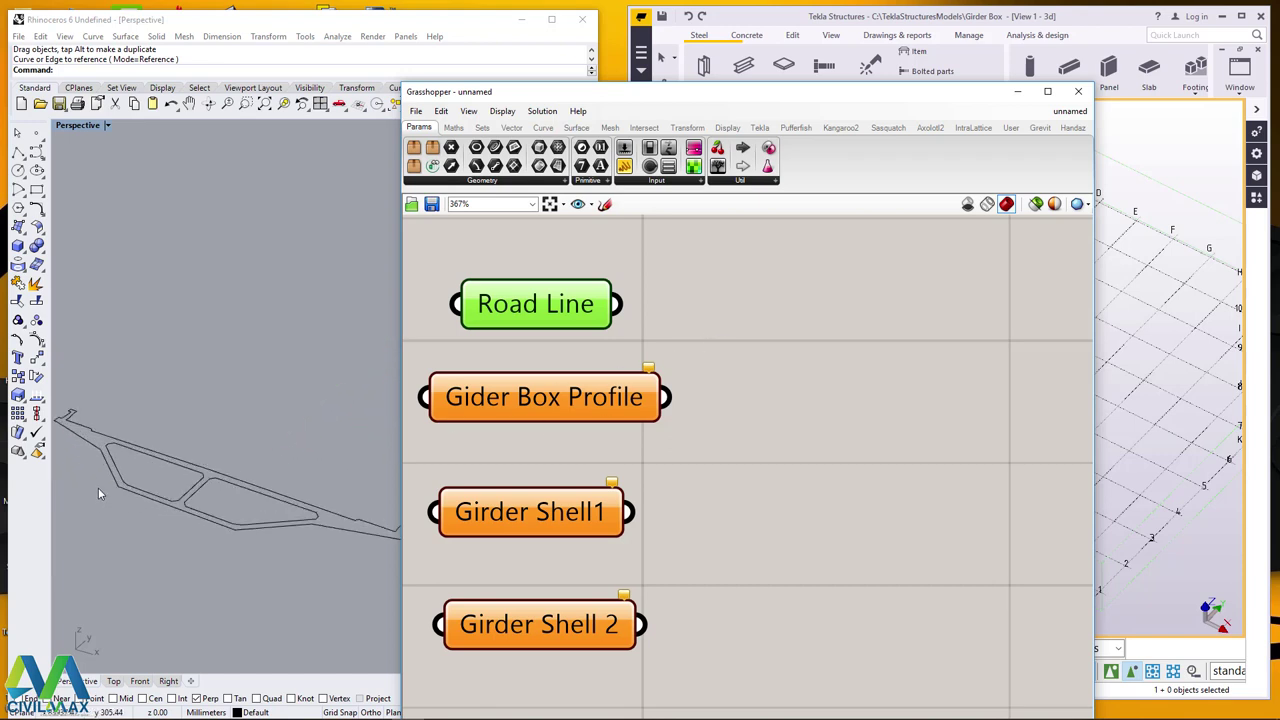
Reference the outer outline of the girder section from Rhino as the single curve of the Gider Box Profile parameter and check its preview.
{"action": "scroll", "coordinate": [227, 449], "scroll_direction": "down", "scroll_amount": 1}
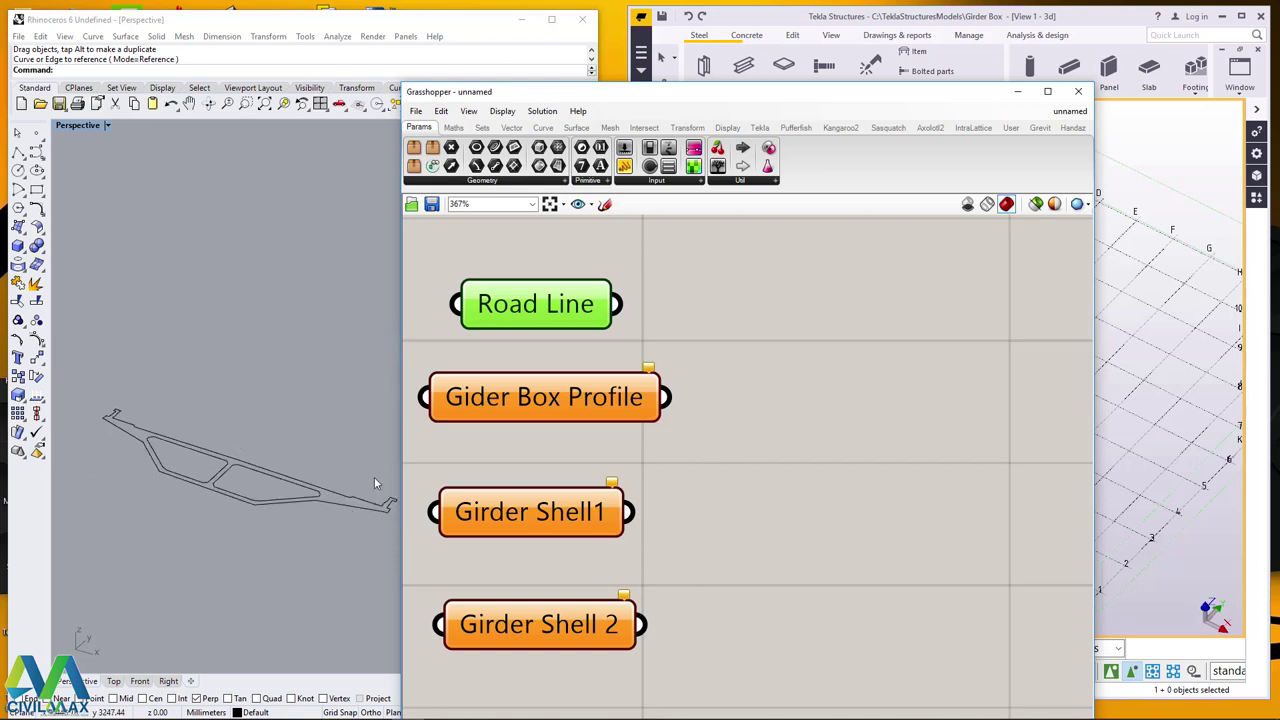
{"action": "left_click", "coordinate": [558, 403]}
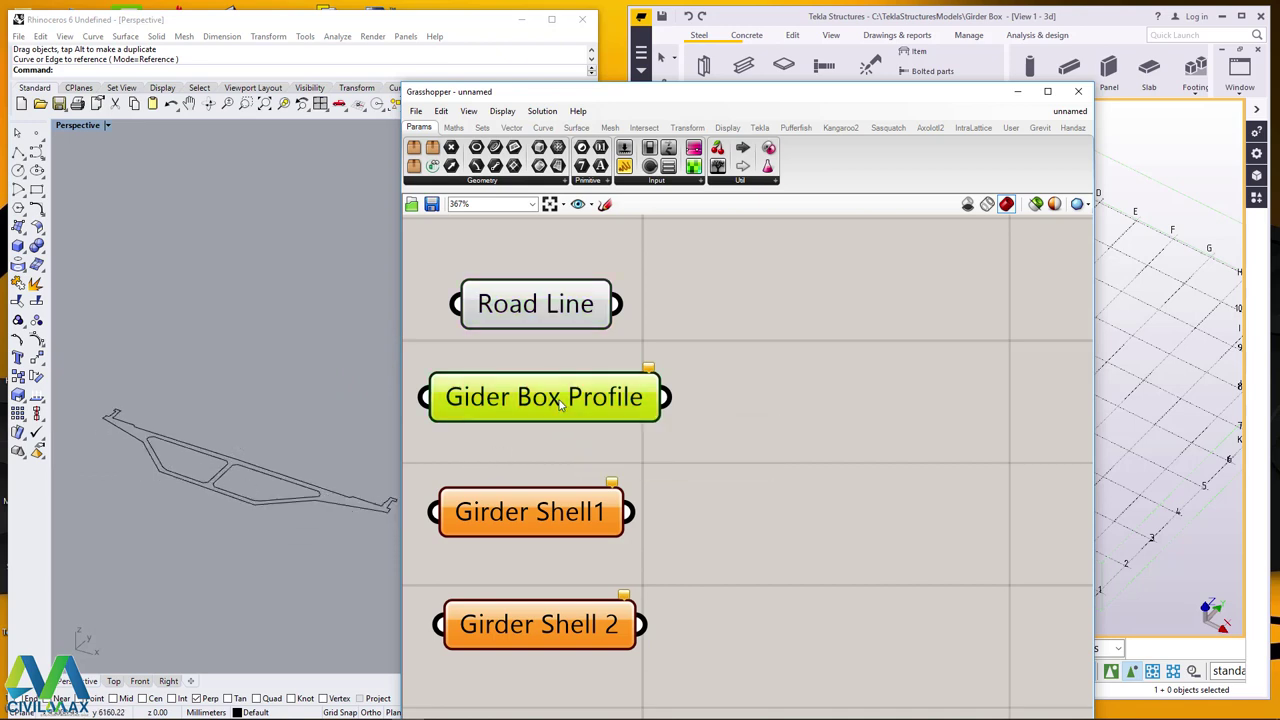
{"action": "right_click", "coordinate": [552, 403]}
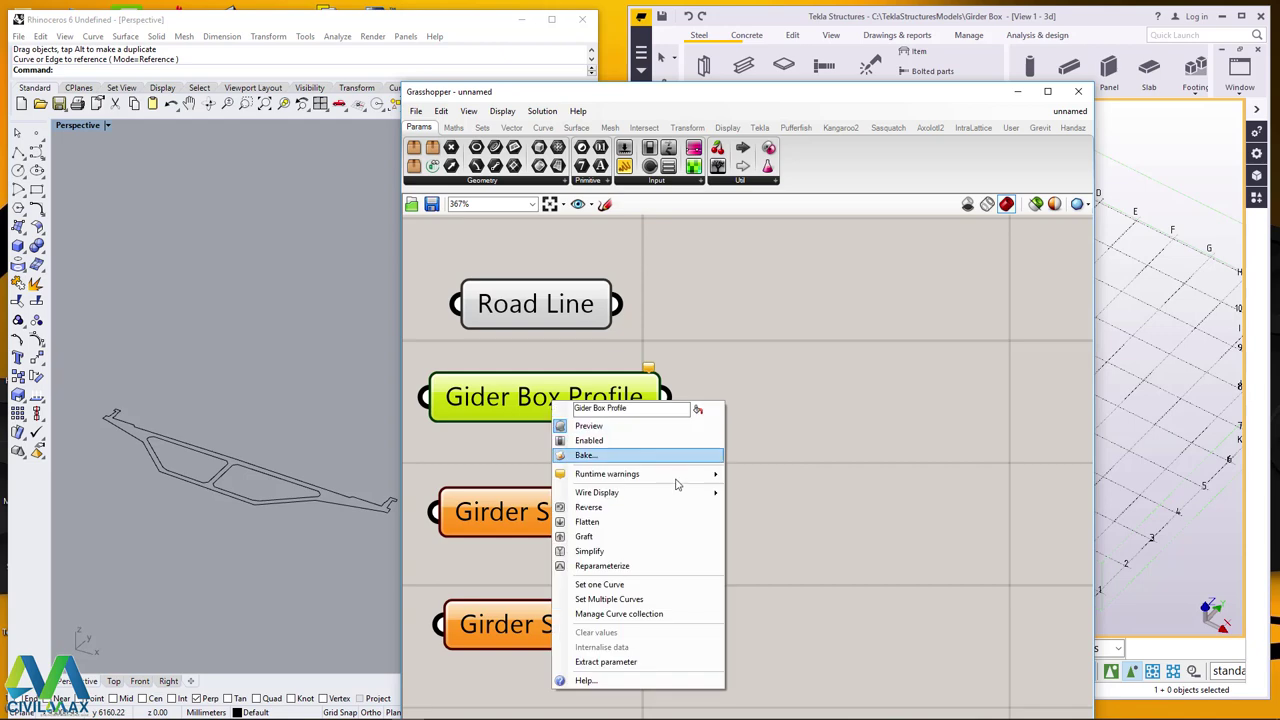
{"action": "left_click", "coordinate": [621, 588]}
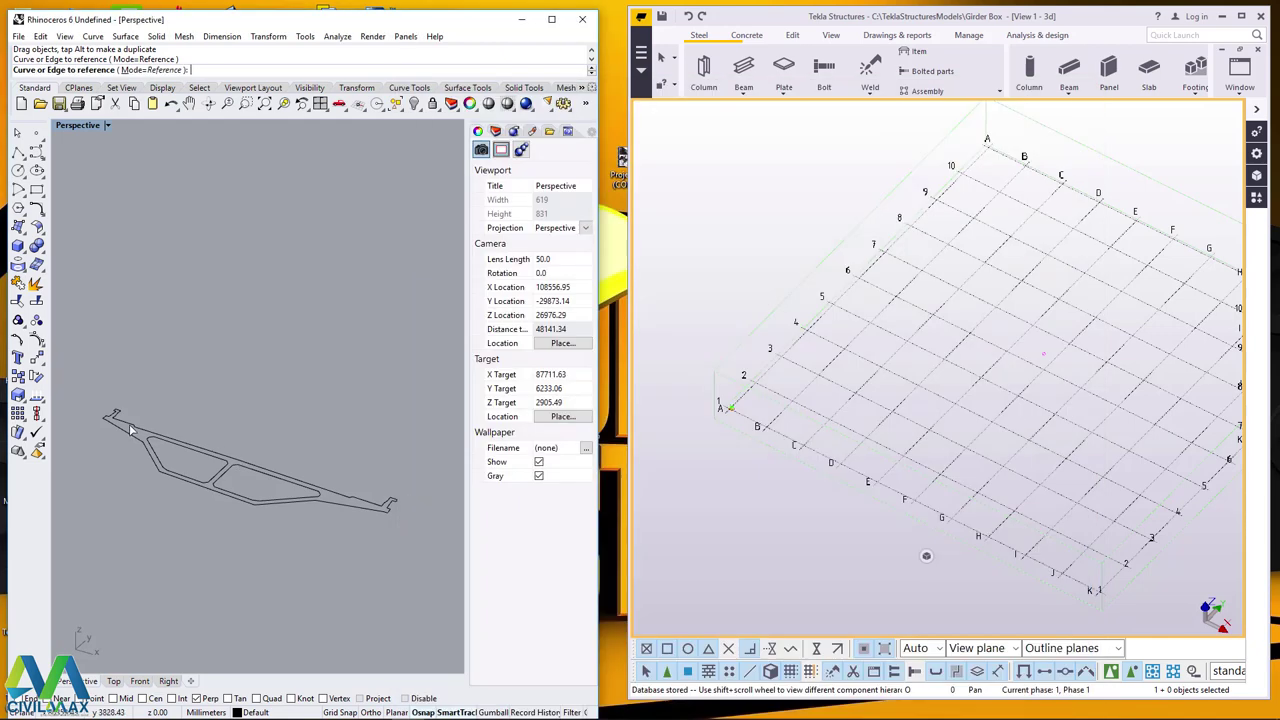
{"action": "left_click", "coordinate": [130, 428]}
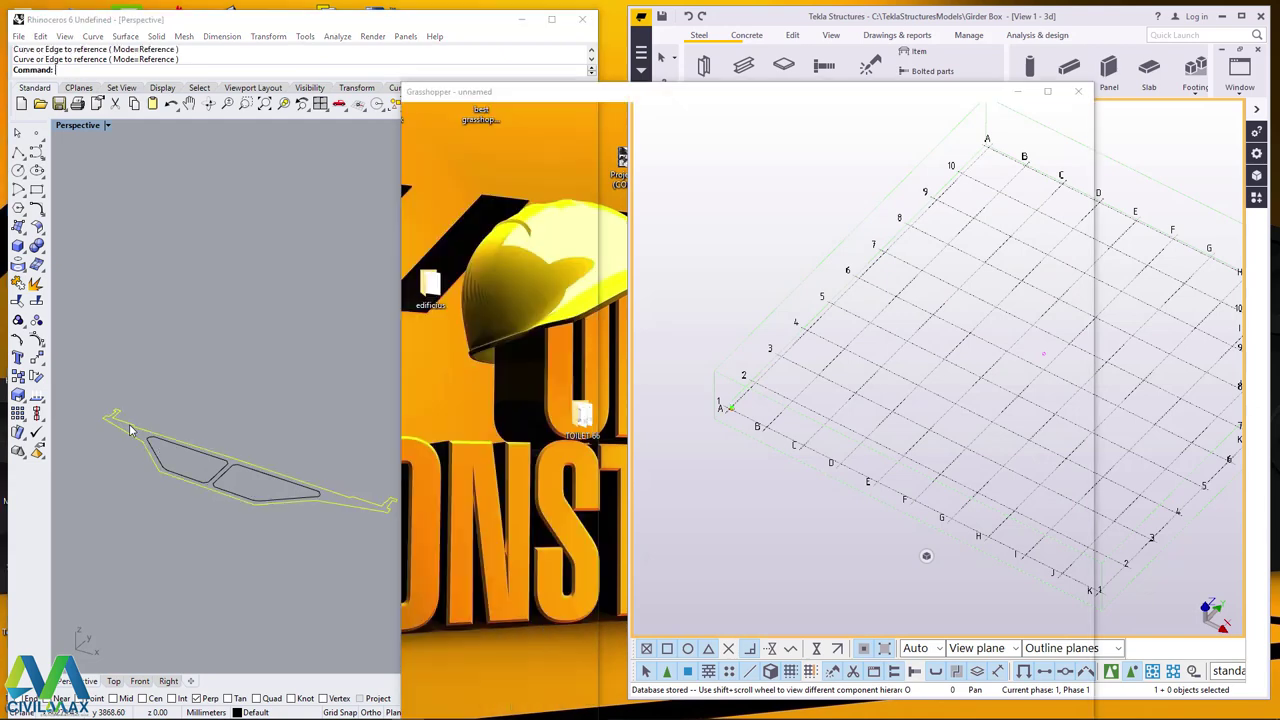
{"action": "left_click", "coordinate": [765, 446]}
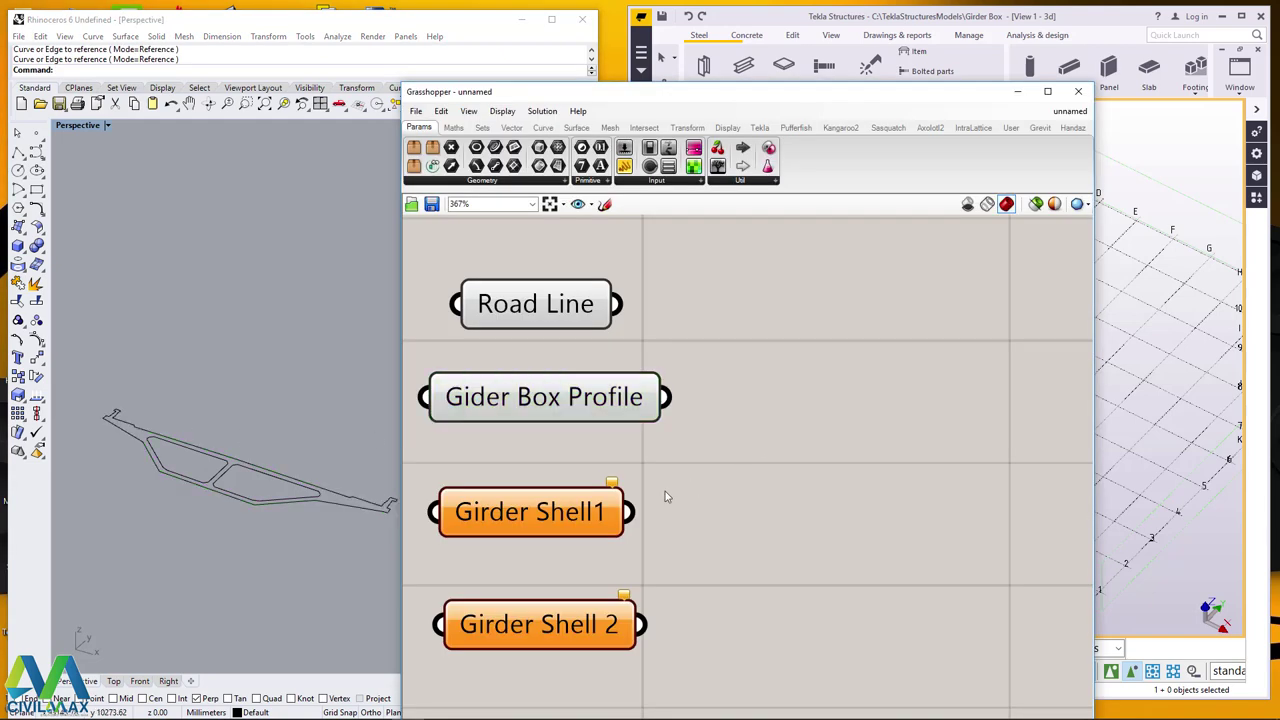
{"action": "left_click", "coordinate": [585, 409]}
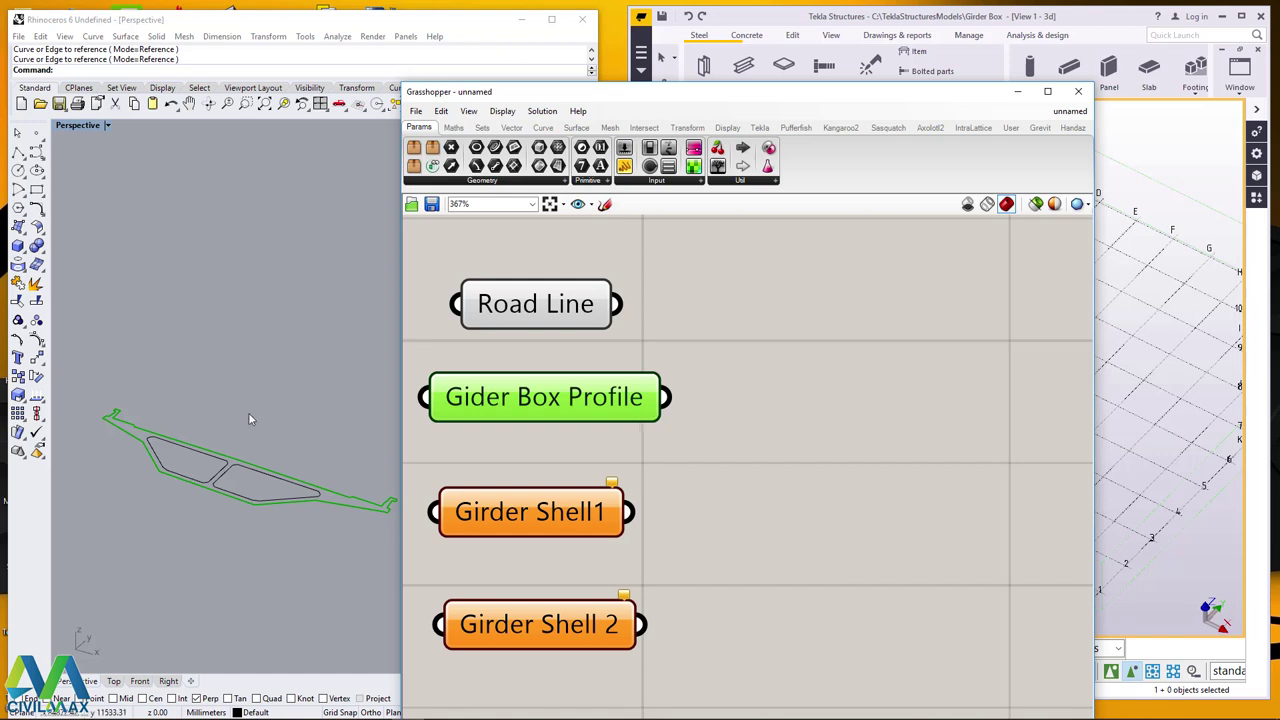
Reference the left inner opening of the girder section as the single curve of the Girder Shell1 parameter.
{"action": "left_click", "coordinate": [521, 518]}
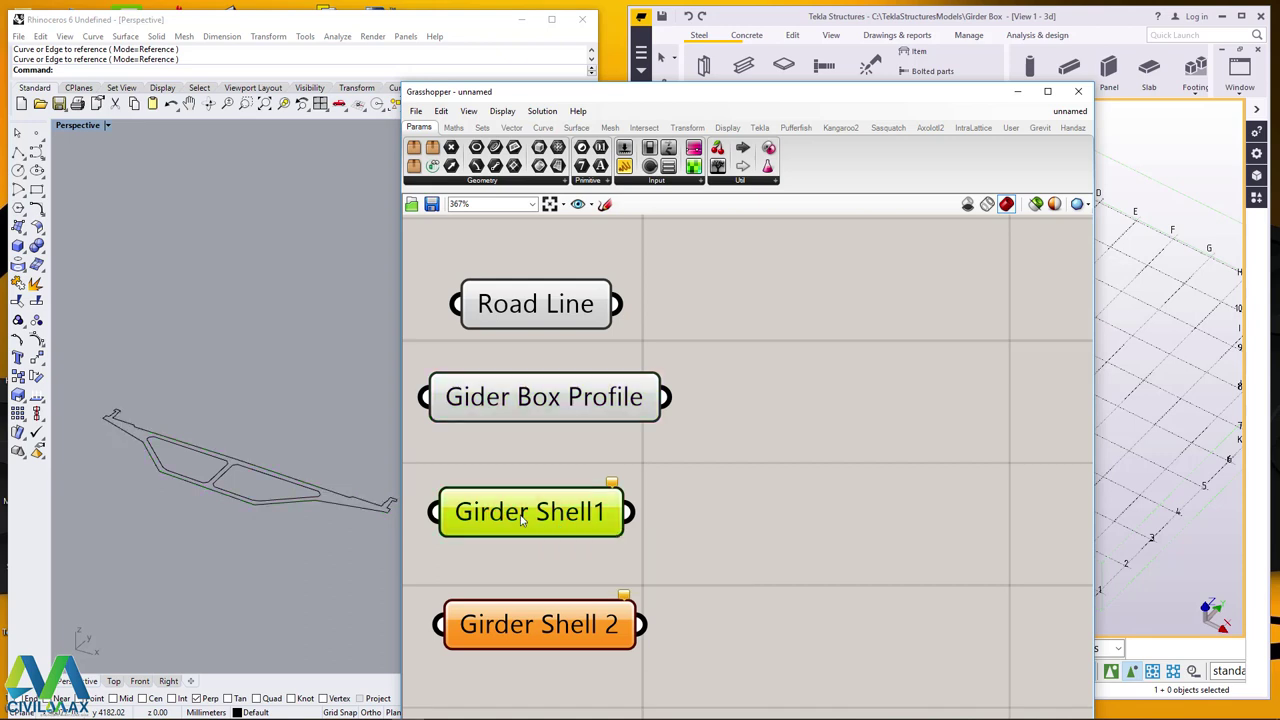
{"action": "right_click", "coordinate": [521, 518]}
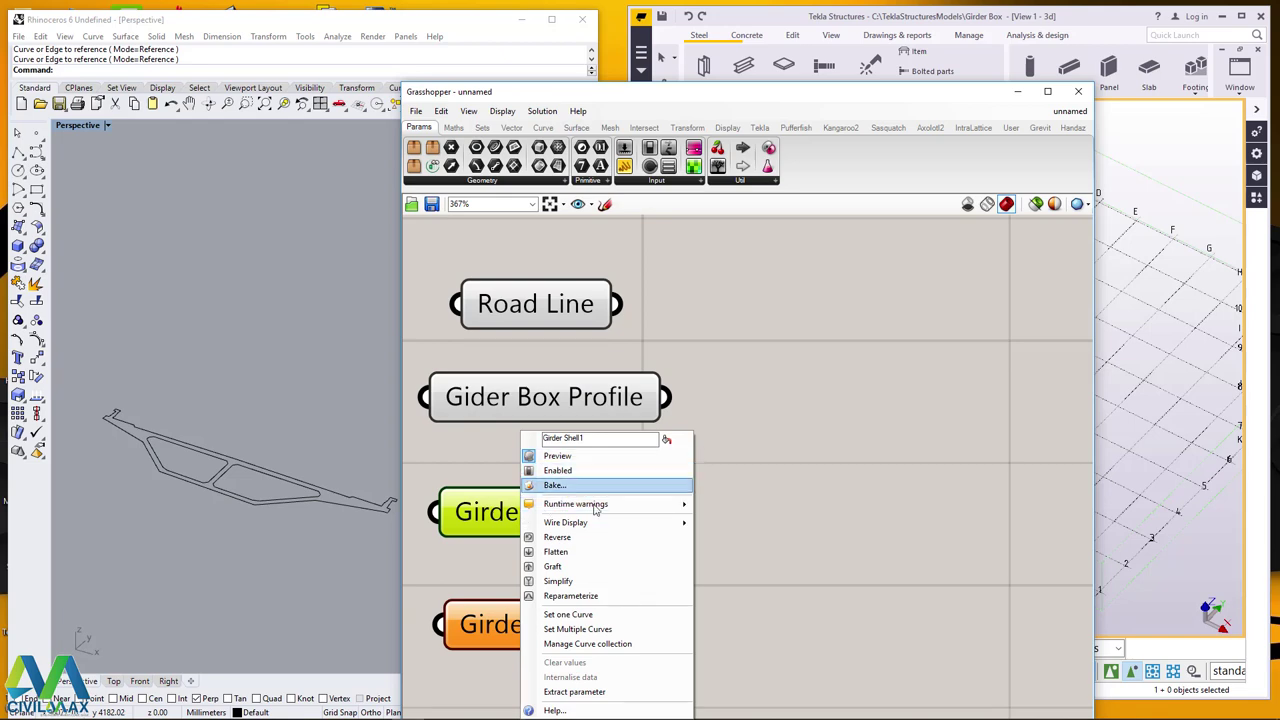
{"action": "left_click", "coordinate": [580, 615]}
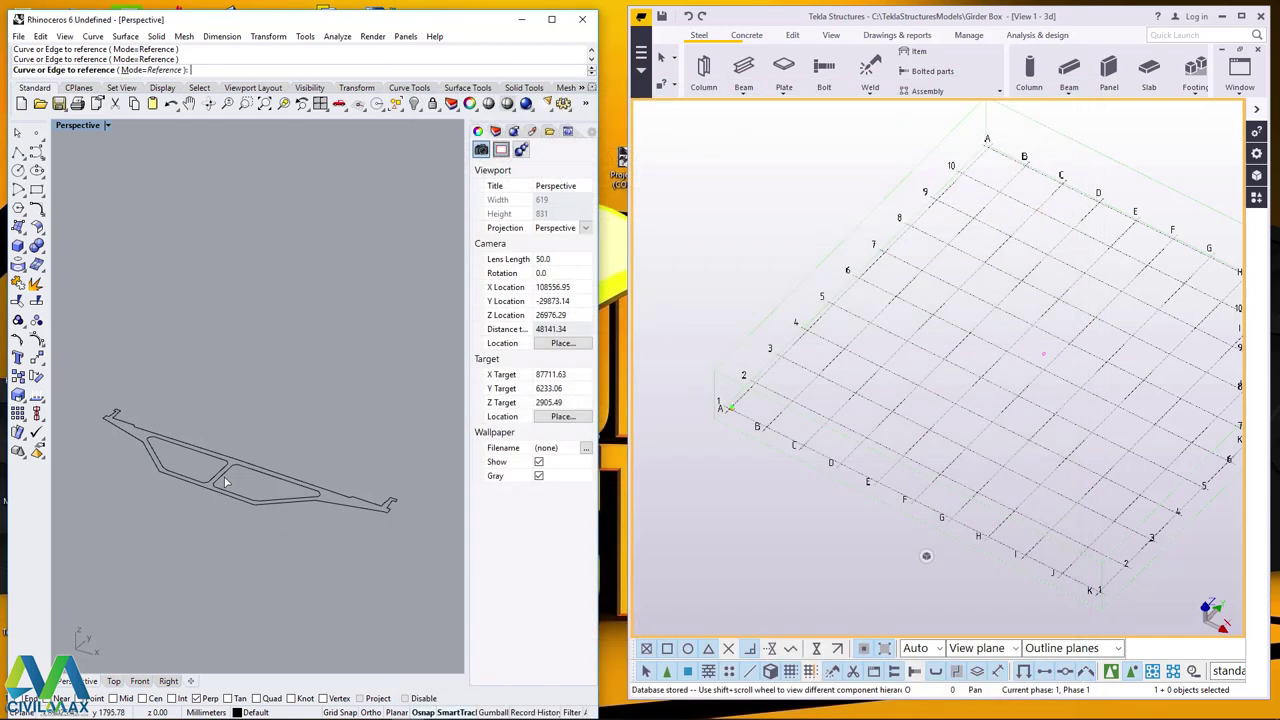
{"action": "left_click", "coordinate": [158, 463]}
{"action": "left_click", "coordinate": [743, 509]}
Reference the right inner opening of the girder section as the single curve of the Girder Shell 2 parameter.
{"action": "left_click", "coordinate": [527, 632]}
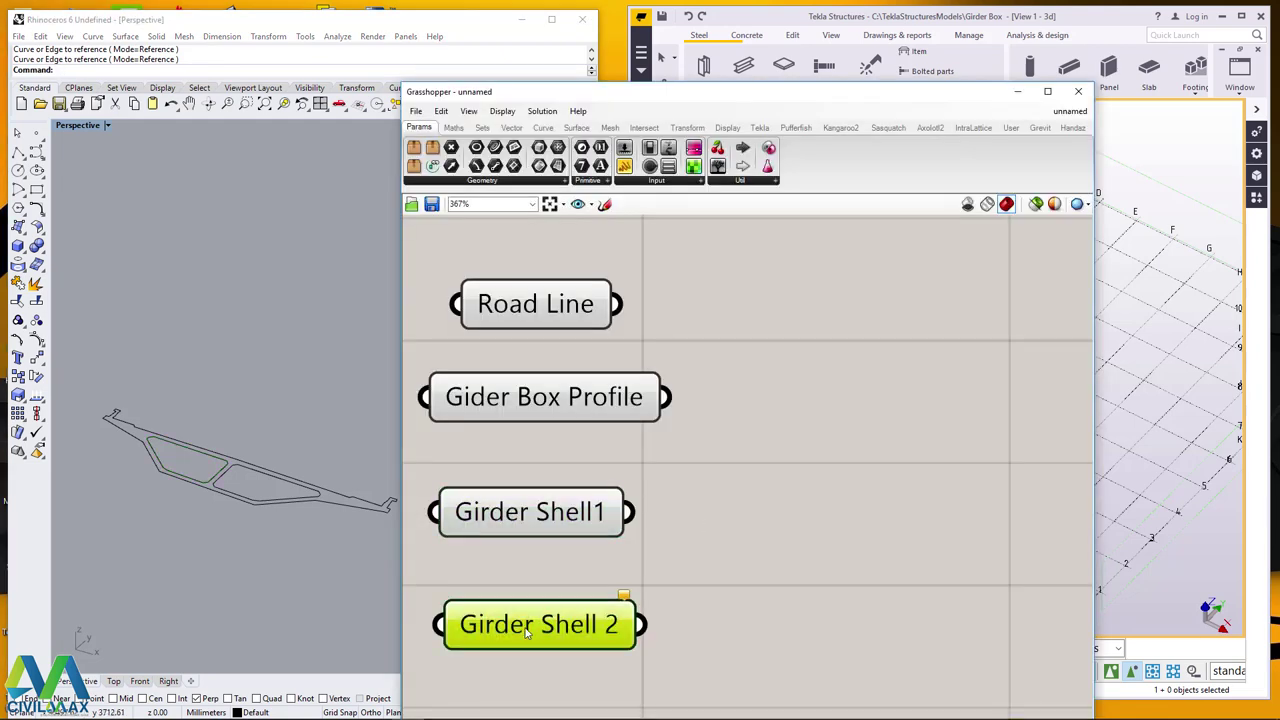
{"action": "right_click", "coordinate": [527, 632]}
{"action": "left_click", "coordinate": [591, 616]}
{"action": "scroll", "coordinate": [220, 490], "scroll_direction": "up", "scroll_amount": 4}
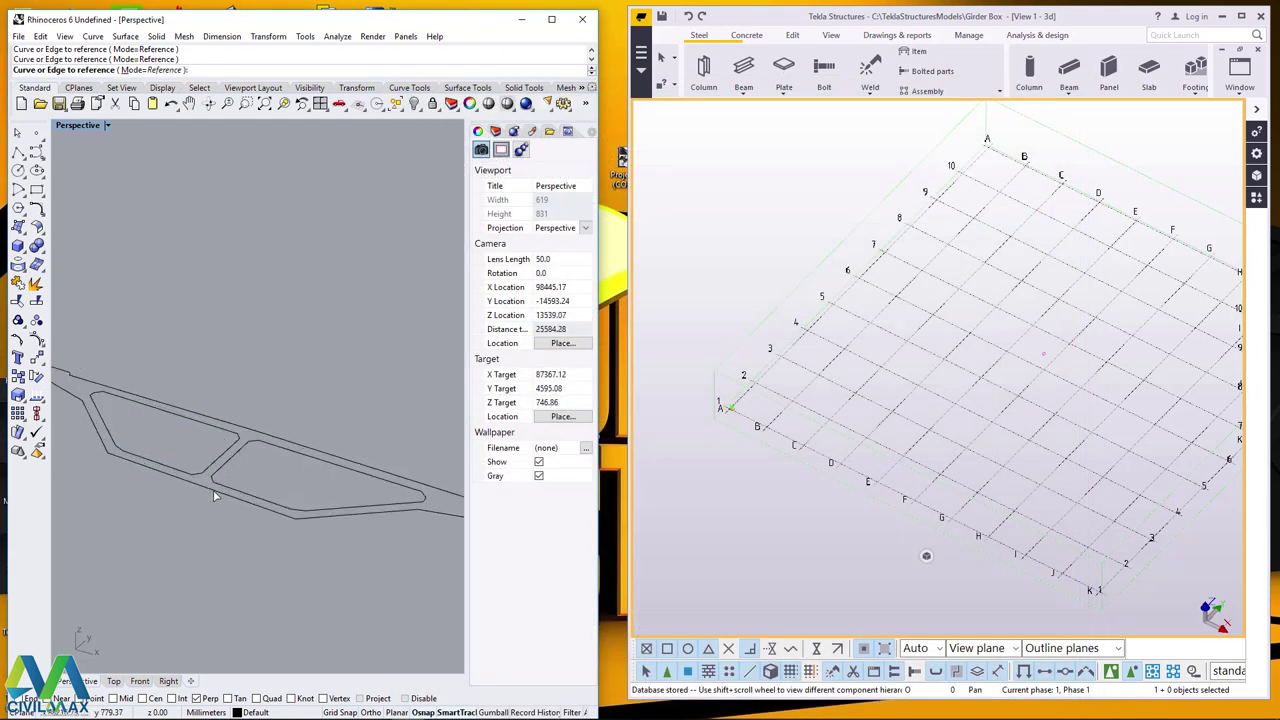
{"action": "left_click", "coordinate": [383, 521]}
{"action": "left_click", "coordinate": [791, 528]}
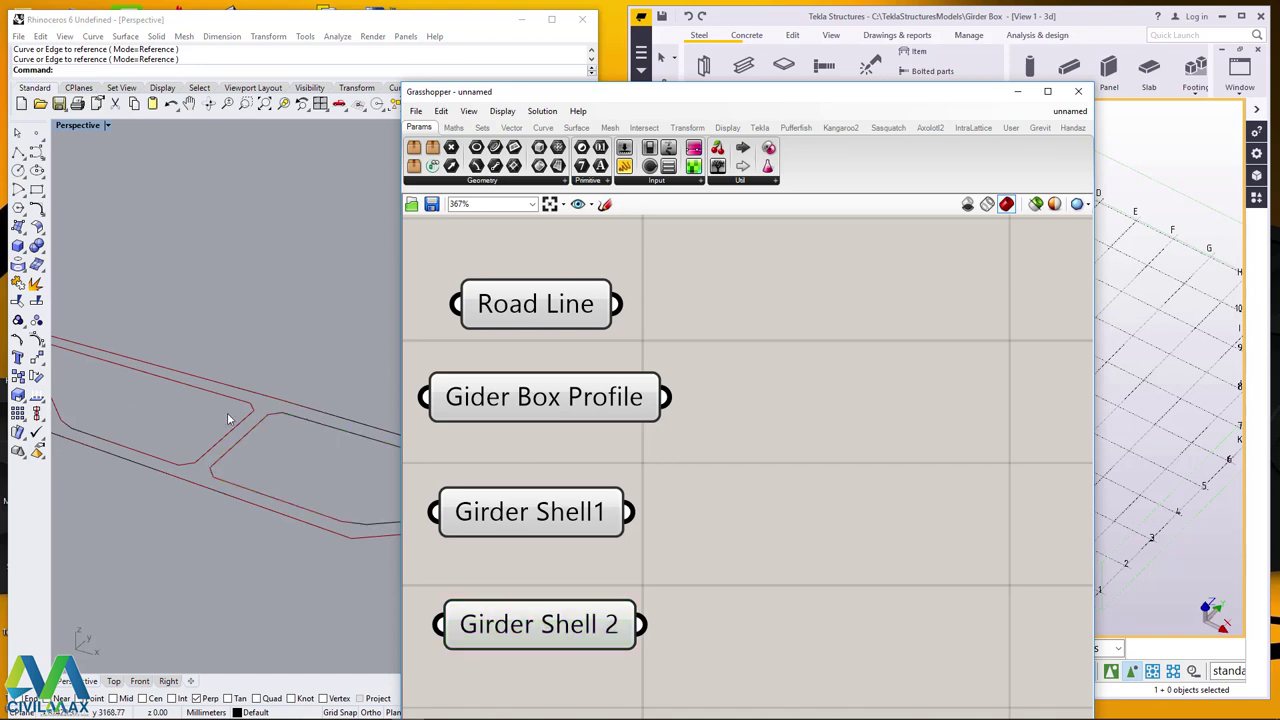
Examine the position of the girder section relative to the start of the road curve in Rhino's Perspective viewport.
{"action": "scroll", "coordinate": [227, 420], "scroll_direction": "down", "scroll_amount": 4}
{"action": "scroll", "coordinate": [225, 438], "scroll_direction": "down", "scroll_amount": 2}
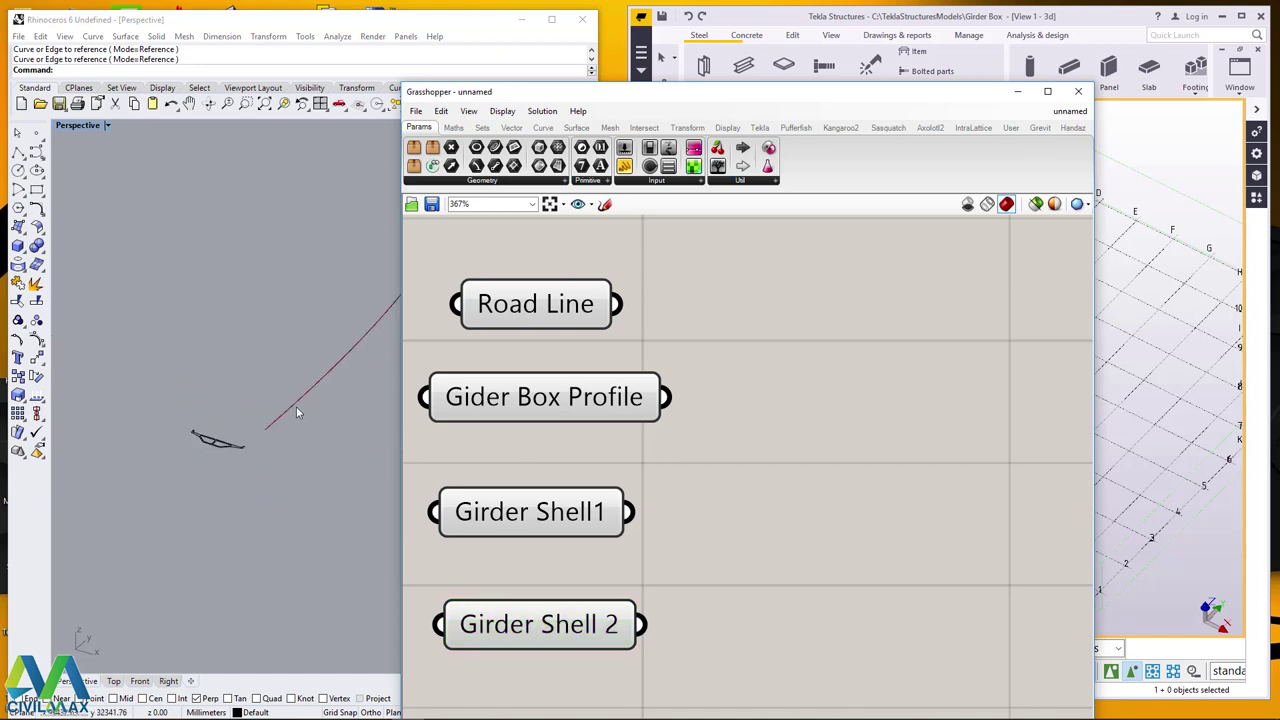
{"action": "scroll", "coordinate": [296, 408], "scroll_direction": "down", "scroll_amount": 2}
{"action": "scroll", "coordinate": [209, 471], "scroll_direction": "up", "scroll_amount": 2}
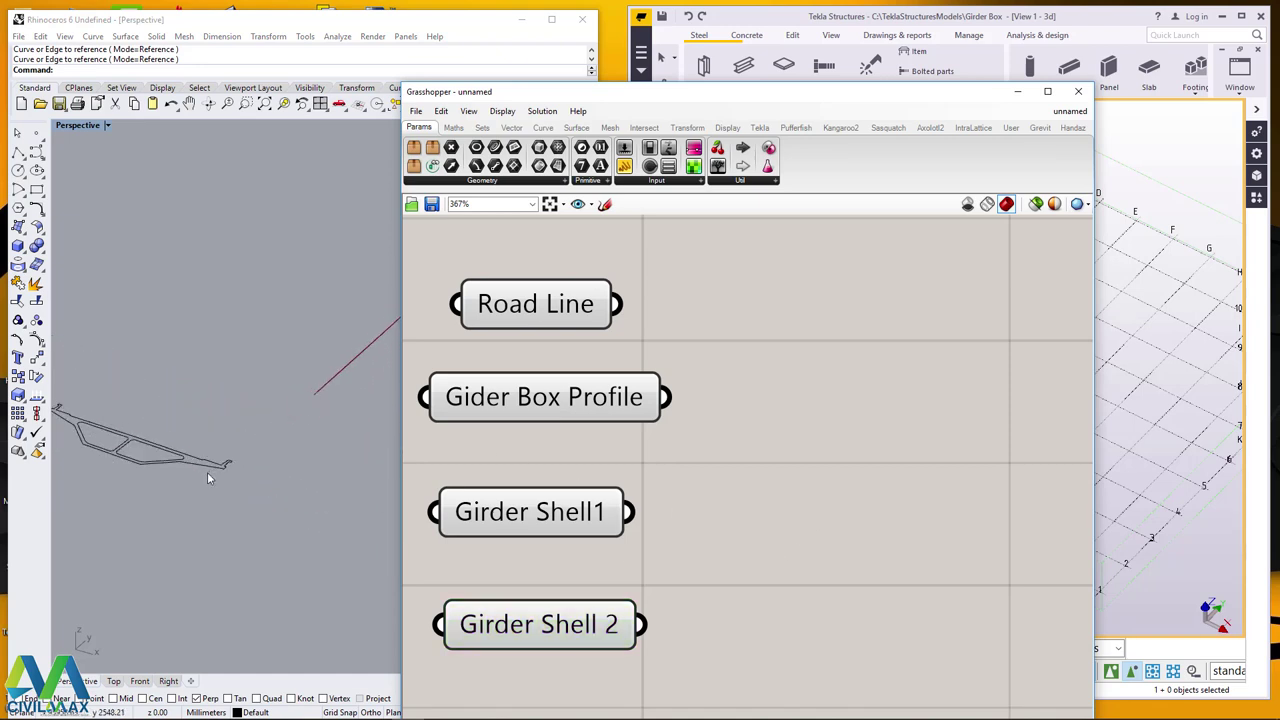
{"action": "scroll", "coordinate": [297, 480], "scroll_direction": "down", "scroll_amount": 2}
{"action": "scroll", "coordinate": [297, 480], "scroll_direction": "up", "scroll_amount": 3}
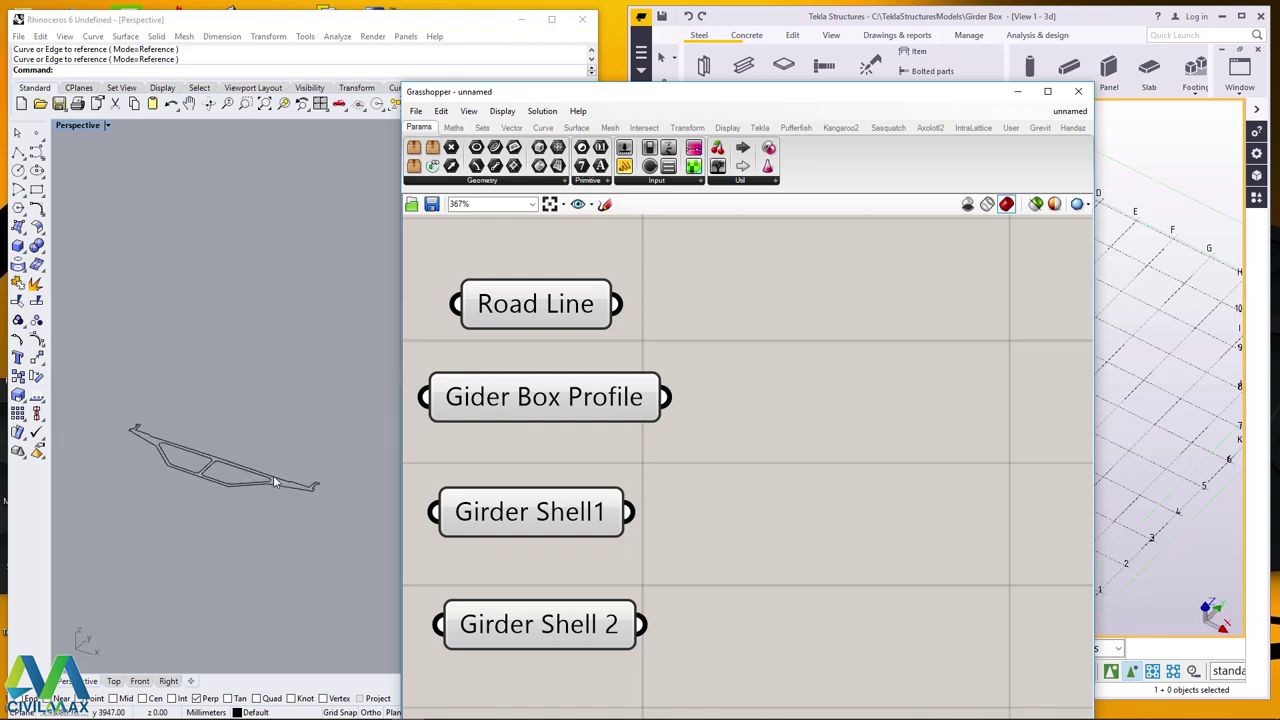
{"action": "scroll", "coordinate": [273, 475], "scroll_direction": "down", "scroll_amount": 3}
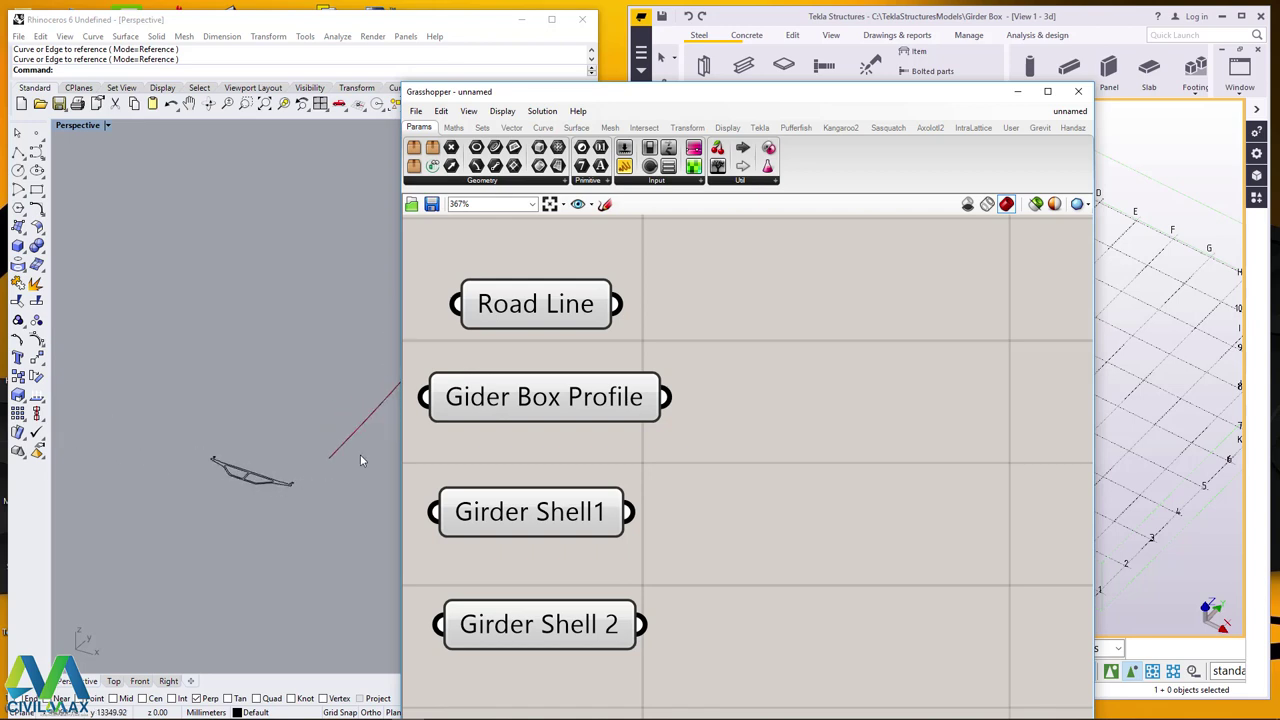
{"action": "right_click_drag", "start_coordinate": [337, 482], "coordinate": [307, 475]}
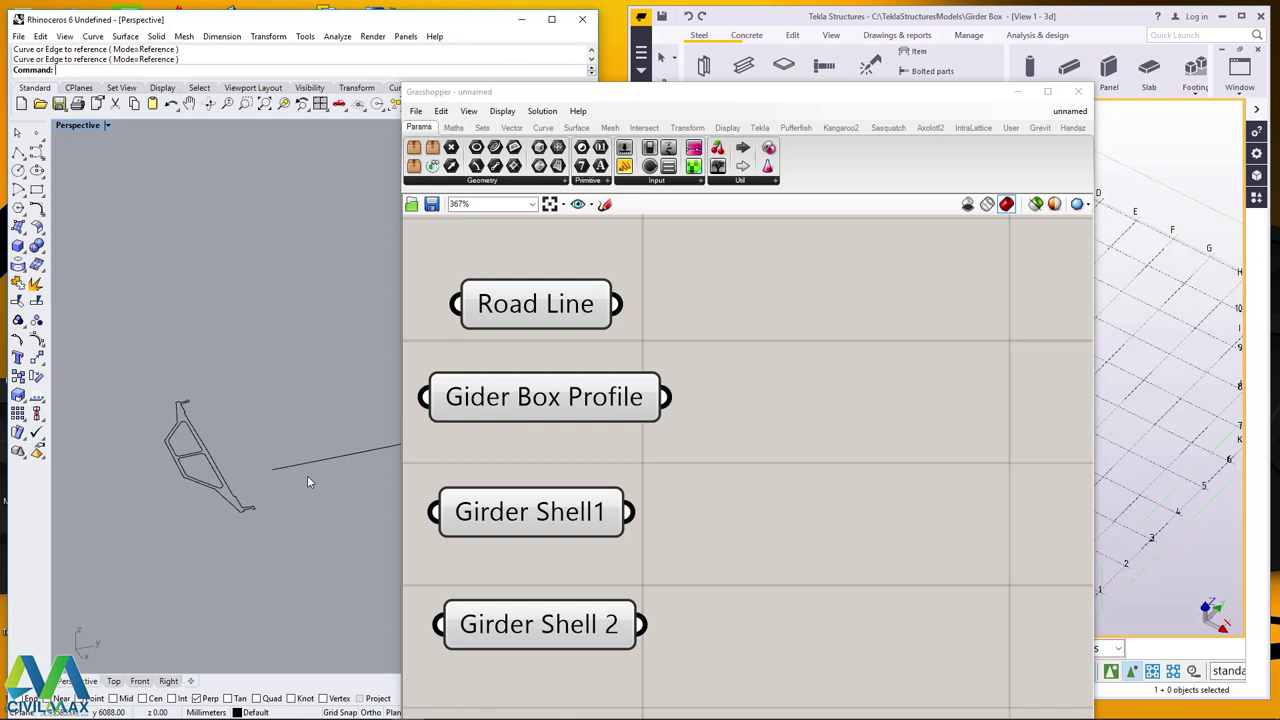
{"action": "left_click", "coordinate": [812, 326]}
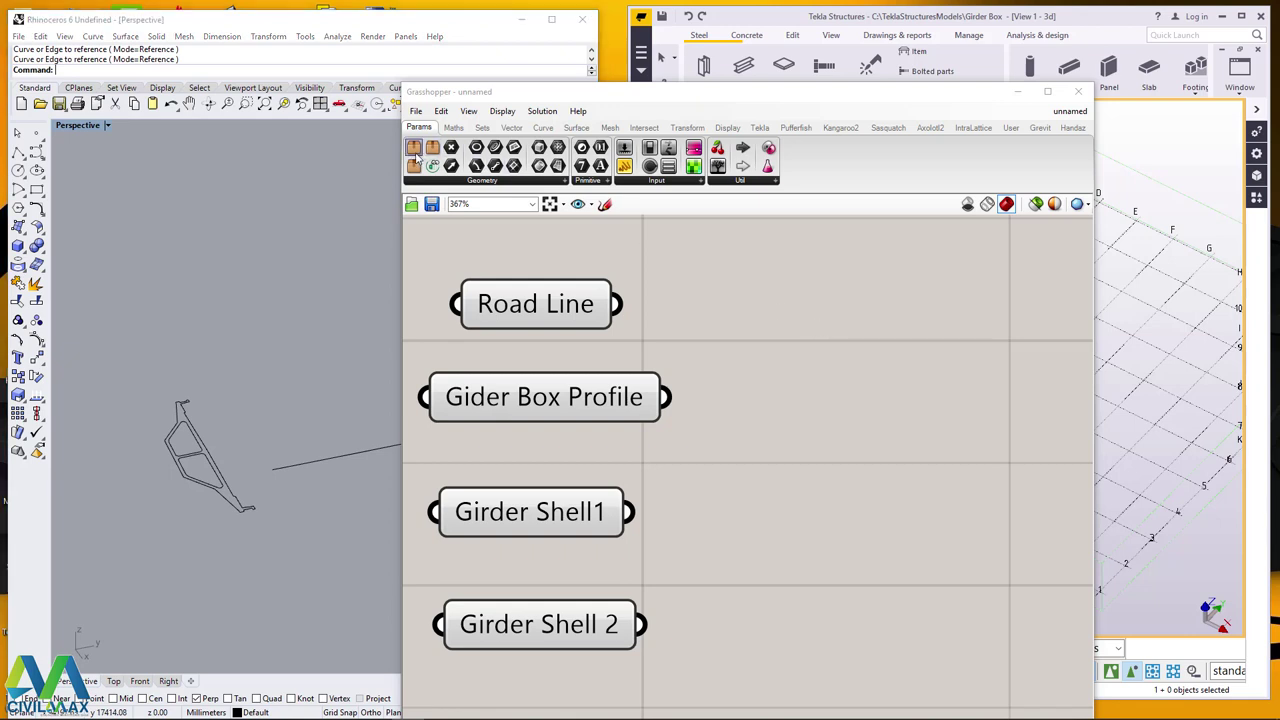
{"action": "key", "text": "ctrl+v"}
{"action": "left_click_drag", "start_coordinate": [822, 316], "coordinate": [853, 388]}
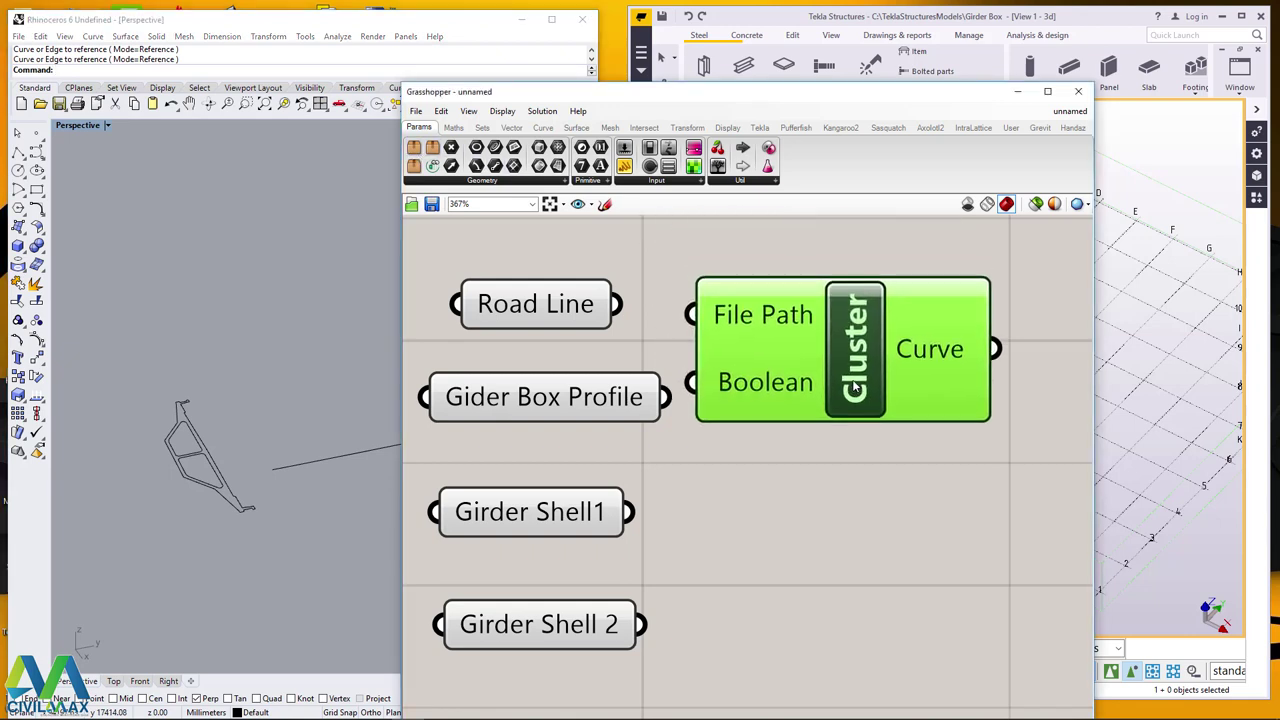
{"action": "key", "text": "Delete"}
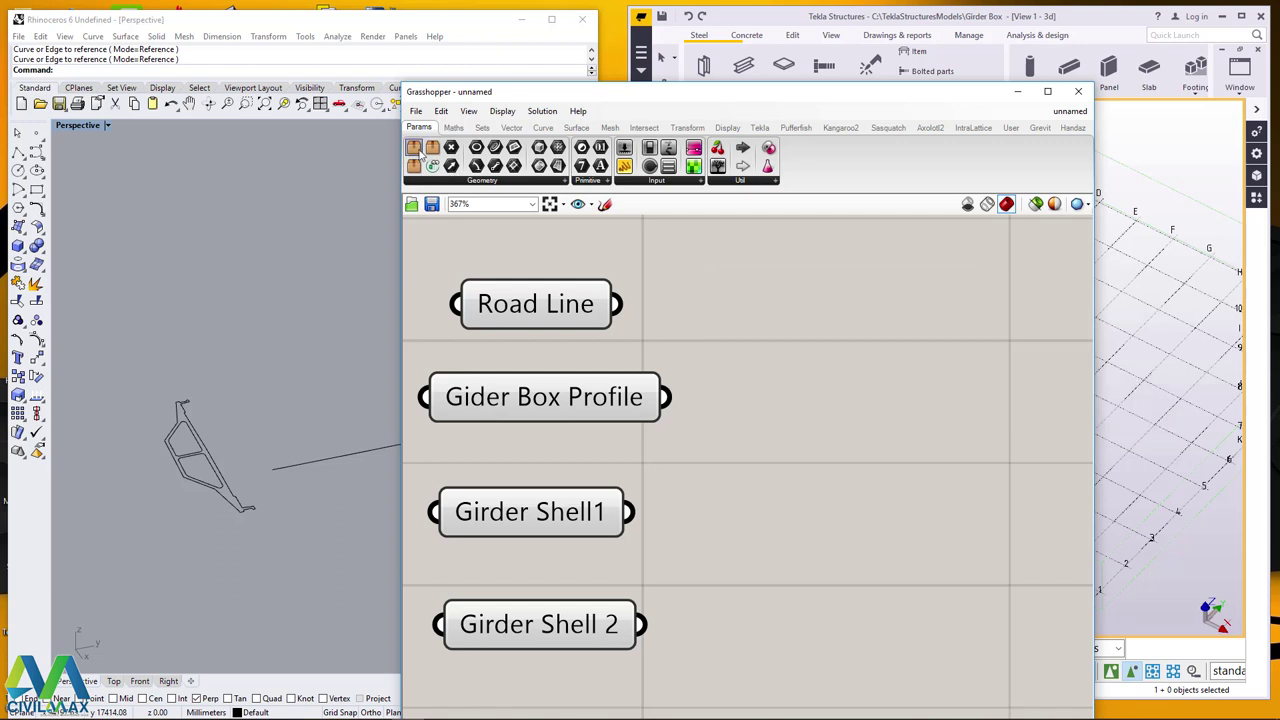
Place the Cluster with Geometry and Curve inputs beside the four curve parameters and check its content preview.
{"action": "key", "text": "ctrl+v"}
{"action": "left_click_drag", "start_coordinate": [732, 289], "coordinate": [838, 342]}
{"action": "scroll", "coordinate": [530, 390], "scroll_direction": "down", "scroll_amount": 5}
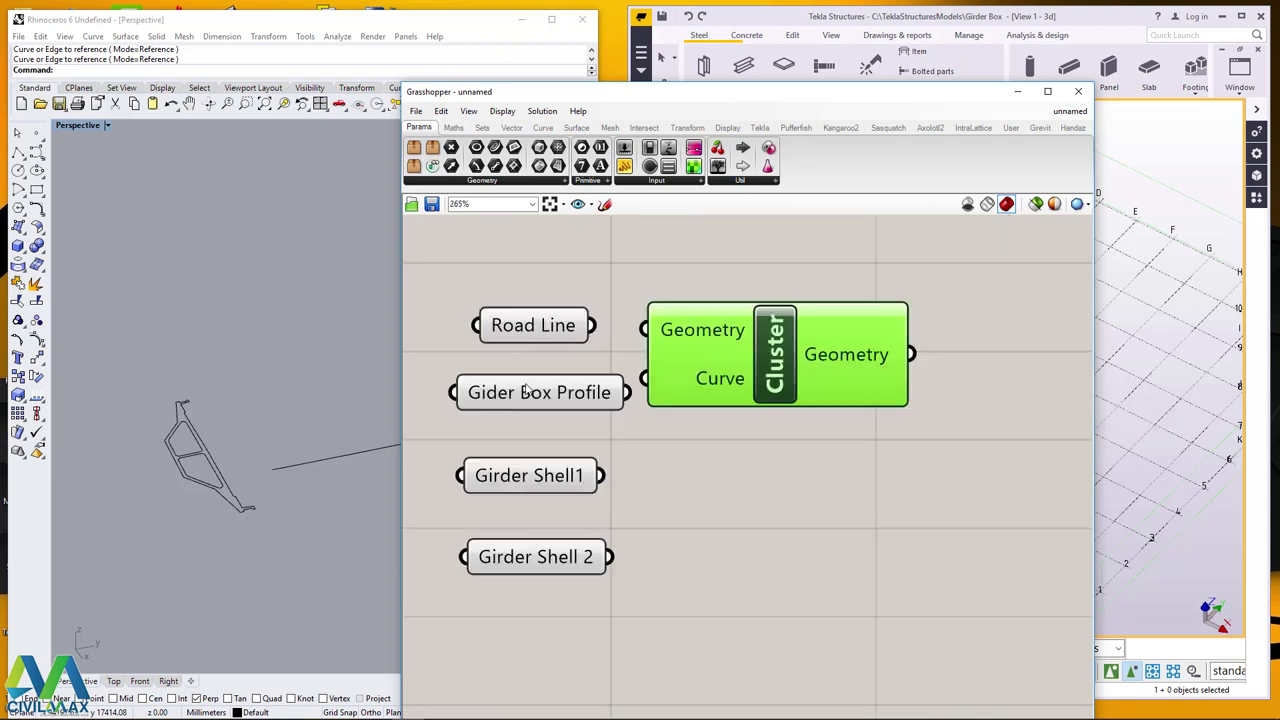
{"action": "scroll", "coordinate": [592, 378], "scroll_direction": "up", "scroll_amount": 2}
{"action": "left_click_drag", "start_coordinate": [666, 372], "coordinate": [702, 360]}
{"action": "scroll", "coordinate": [688, 373], "scroll_direction": "up", "scroll_amount": 2}
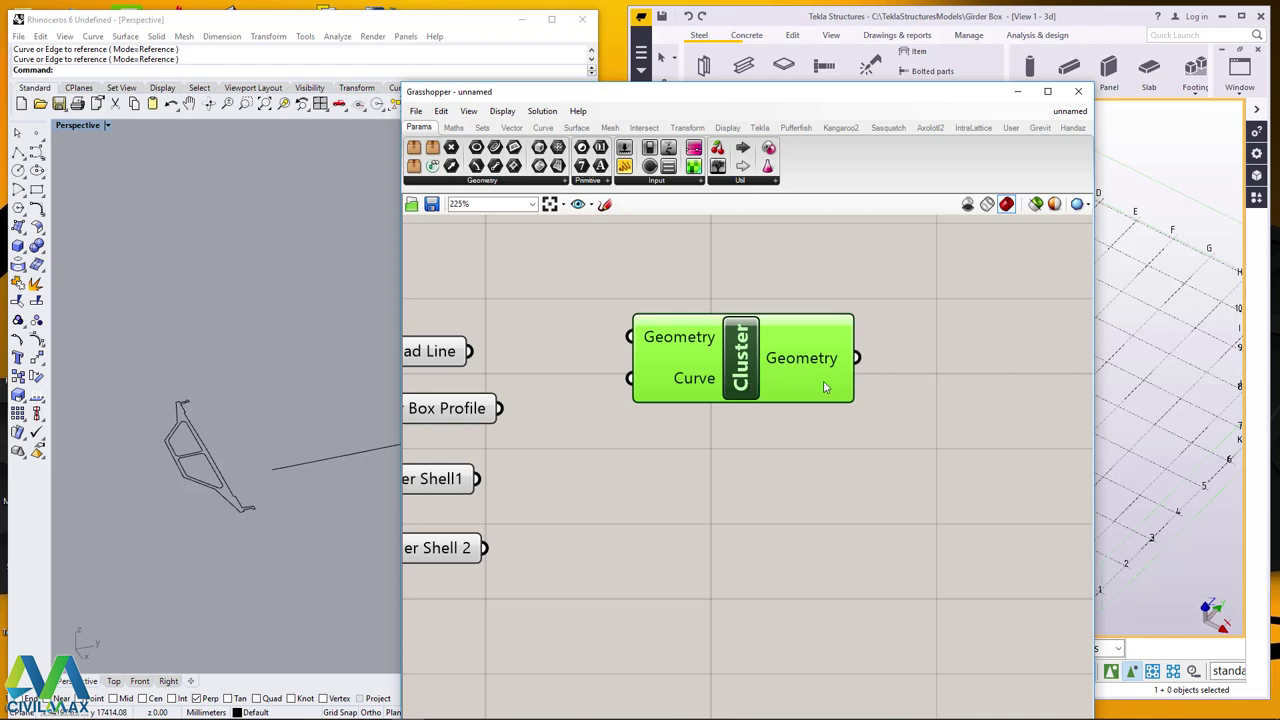
{"action": "scroll", "coordinate": [525, 395], "scroll_direction": "down", "scroll_amount": 4}
{"action": "scroll", "coordinate": [517, 397], "scroll_direction": "up", "scroll_amount": 5}
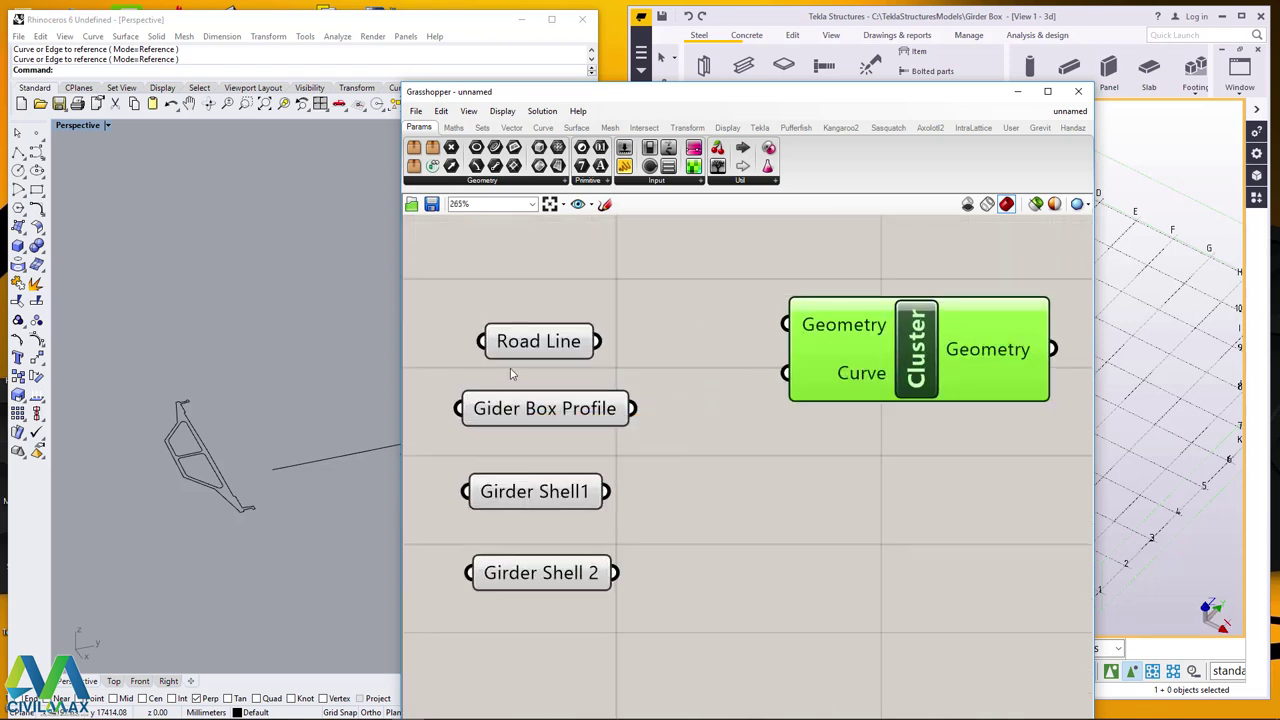
{"action": "left_click_drag", "start_coordinate": [957, 362], "coordinate": [903, 329]}
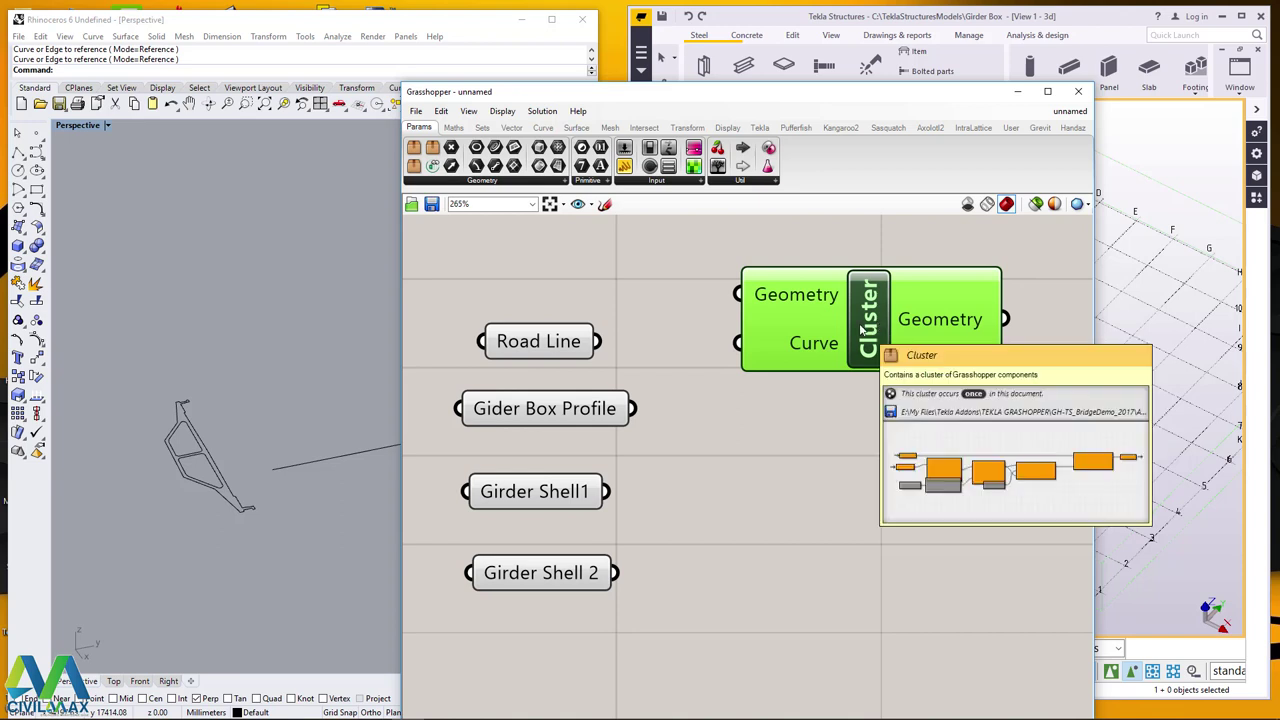
{"action": "mouse_move", "coordinate": [869, 328]}
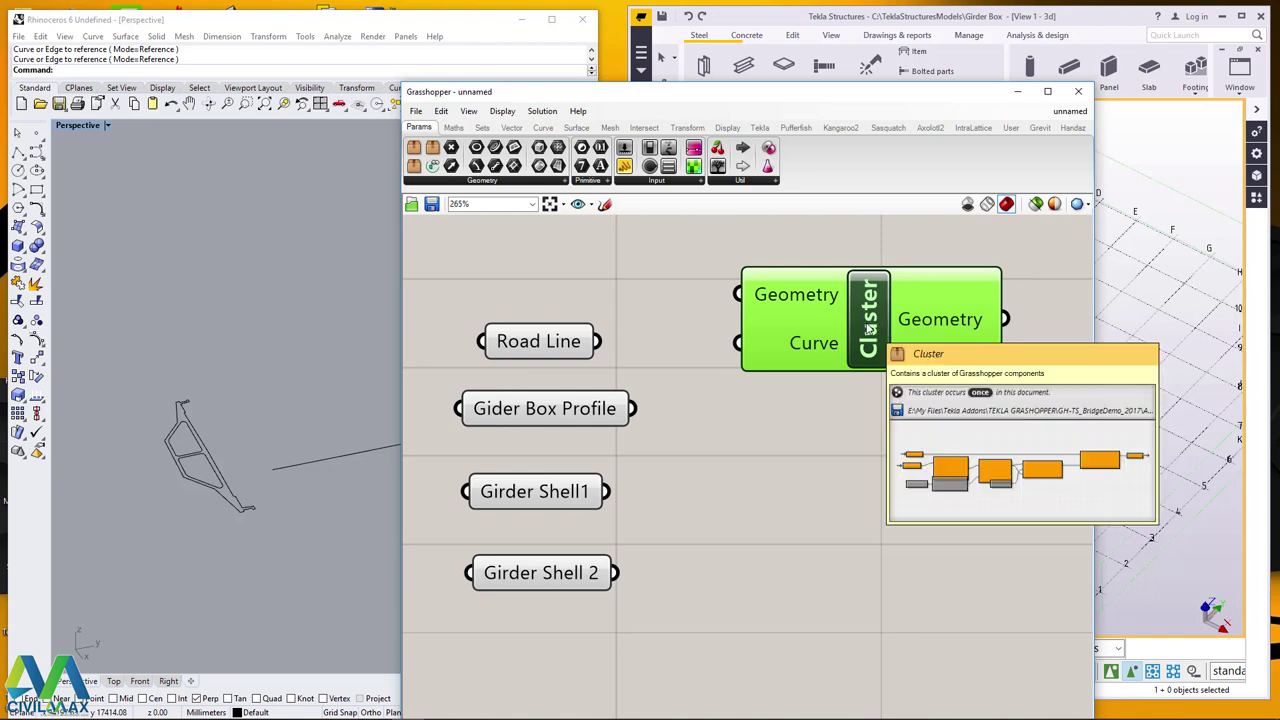
{"action": "mouse_move", "coordinate": [852, 365]}
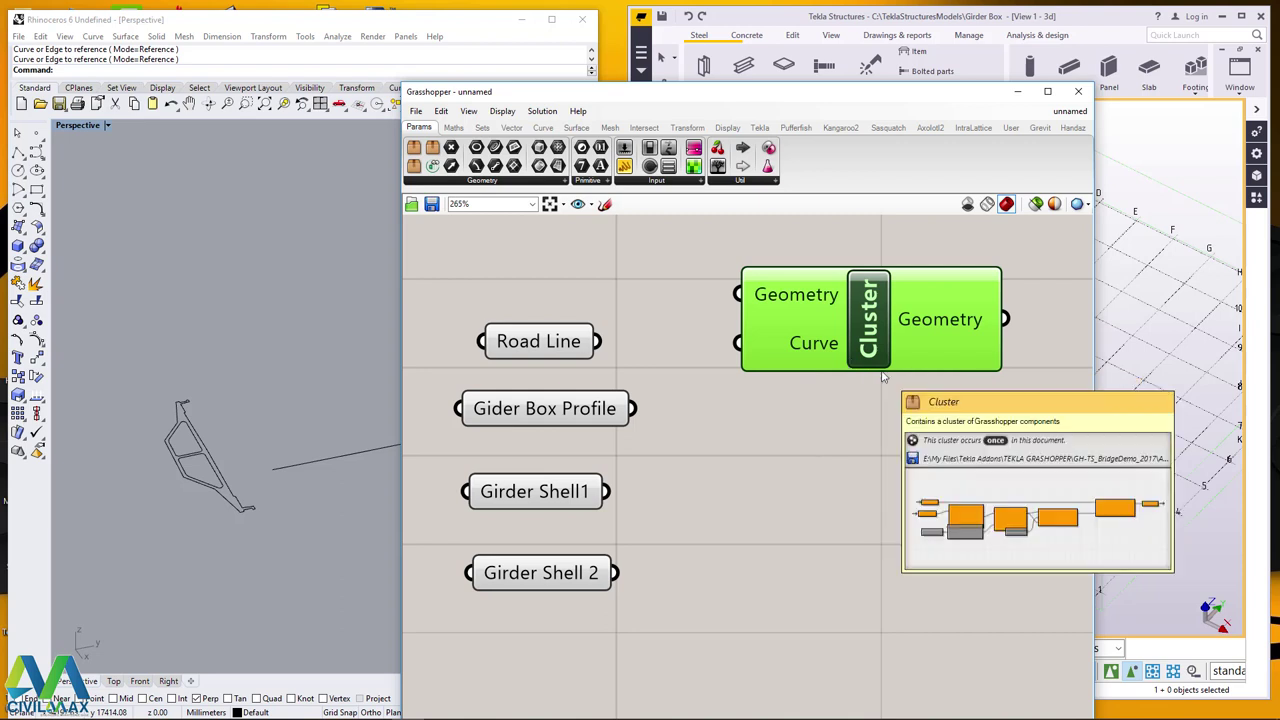
Duplicate the Geometry and Curve Cluster twice and arrange the three clusters in a column beside the curve parameters.
{"action": "key", "text": "ctrl+v"}
{"action": "key", "text": "ctrl+v"}
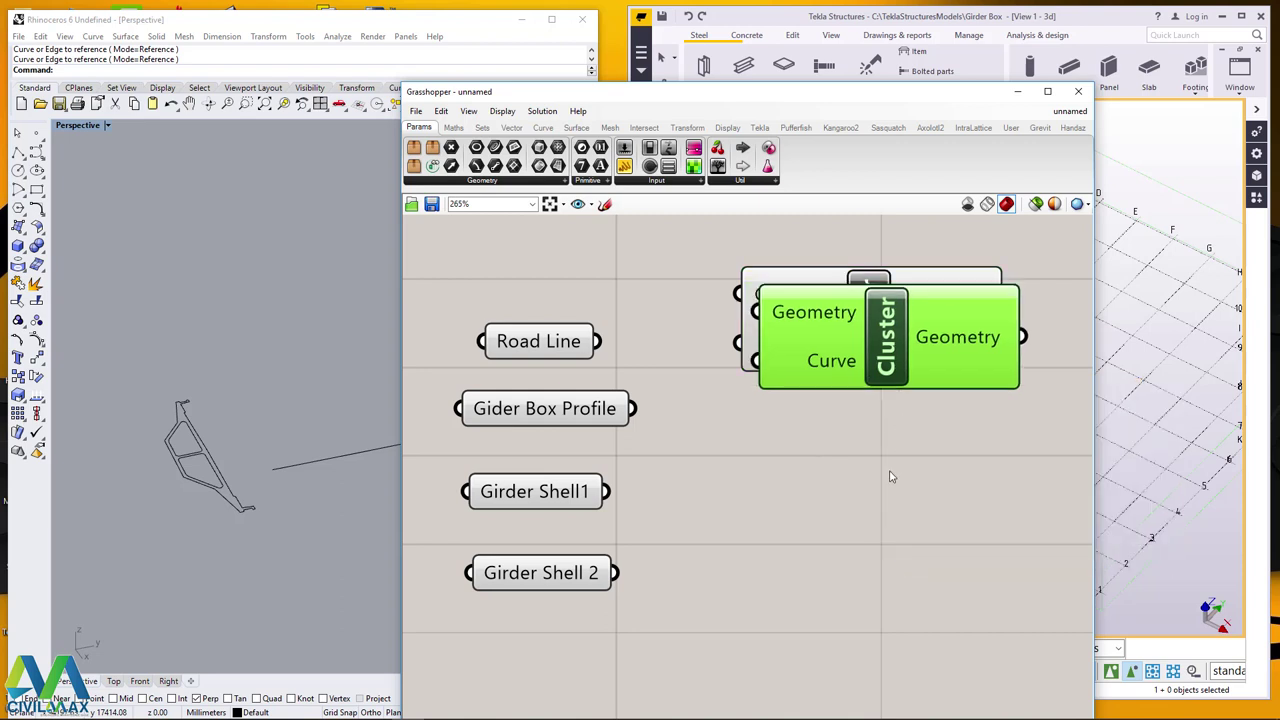
{"action": "left_click_drag", "start_coordinate": [898, 372], "coordinate": [883, 475]}
{"action": "left_click_drag", "start_coordinate": [903, 587], "coordinate": [883, 631]}
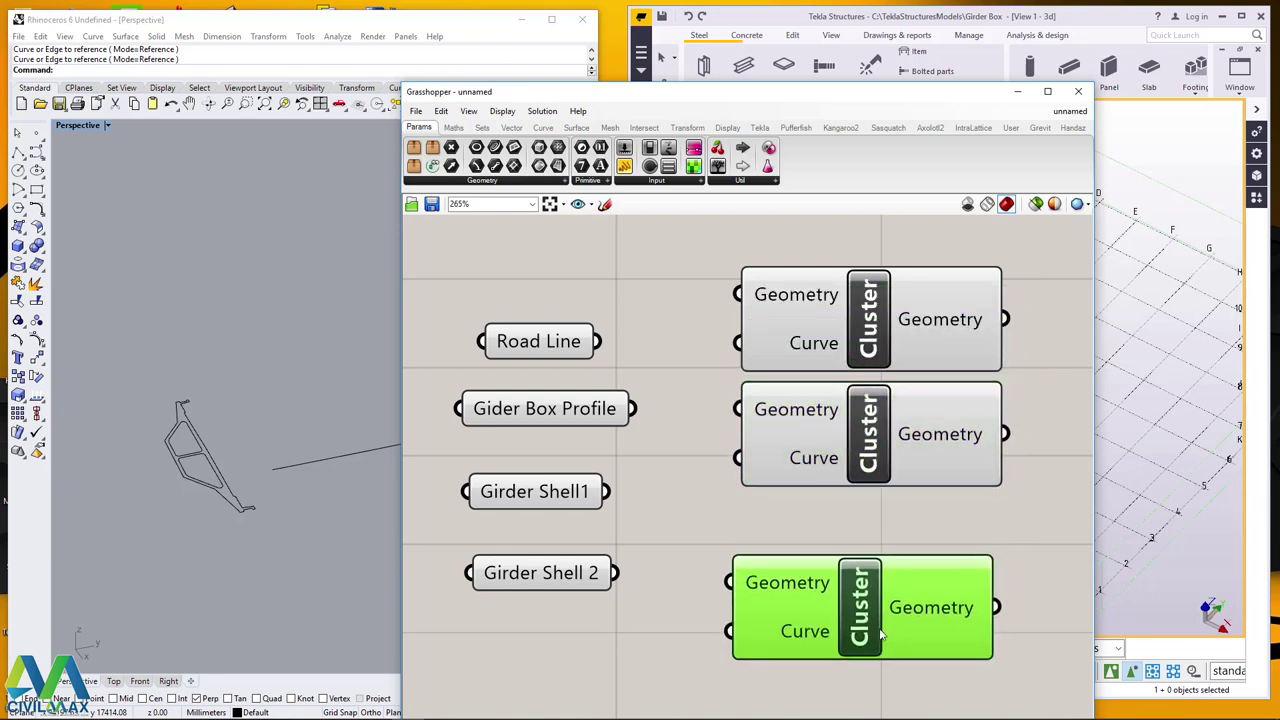
{"action": "left_click_drag", "start_coordinate": [903, 461], "coordinate": [894, 511]}
{"action": "left_click_drag", "start_coordinate": [891, 358], "coordinate": [866, 362]}
{"action": "left_click_drag", "start_coordinate": [858, 505], "coordinate": [860, 481]}
{"action": "left_click_drag", "start_coordinate": [859, 606], "coordinate": [849, 588]}
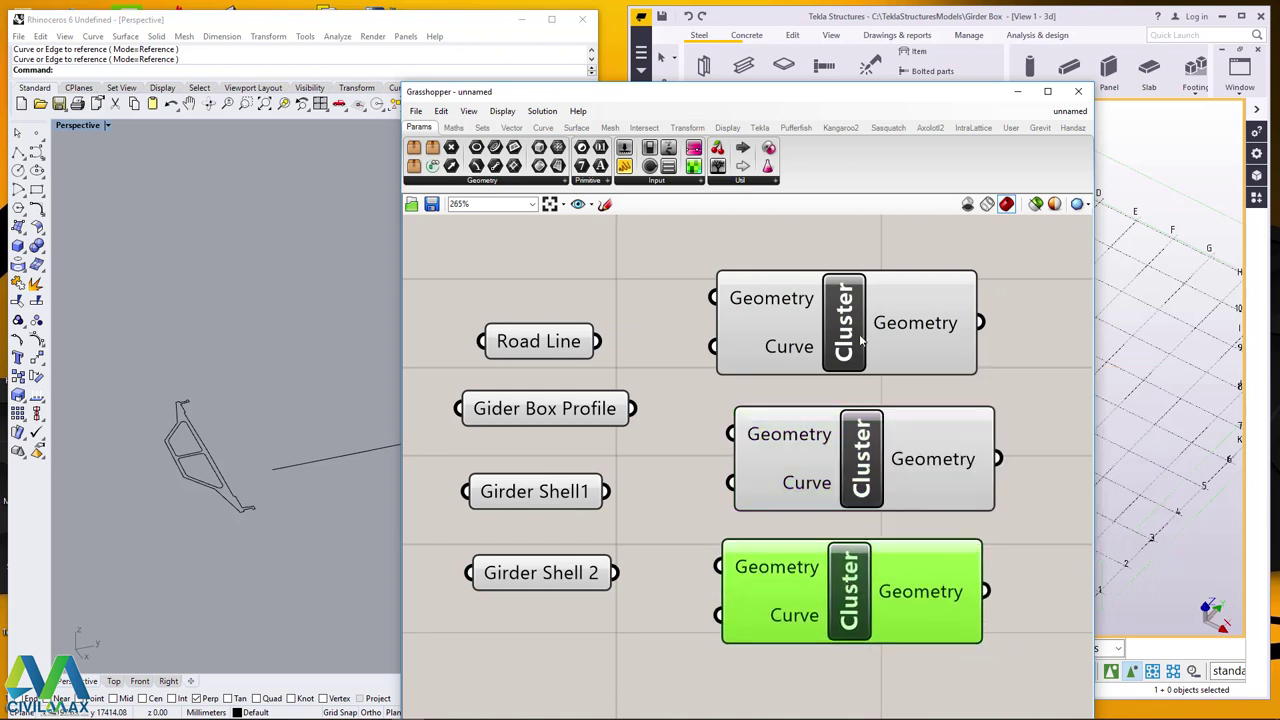
Move the first two clusters higher on the canvas and place the third one well below them.
{"action": "left_click_drag", "start_coordinate": [860, 340], "coordinate": [856, 280]}
{"action": "left_click_drag", "start_coordinate": [855, 448], "coordinate": [852, 358]}
{"action": "left_click_drag", "start_coordinate": [852, 562], "coordinate": [834, 504]}
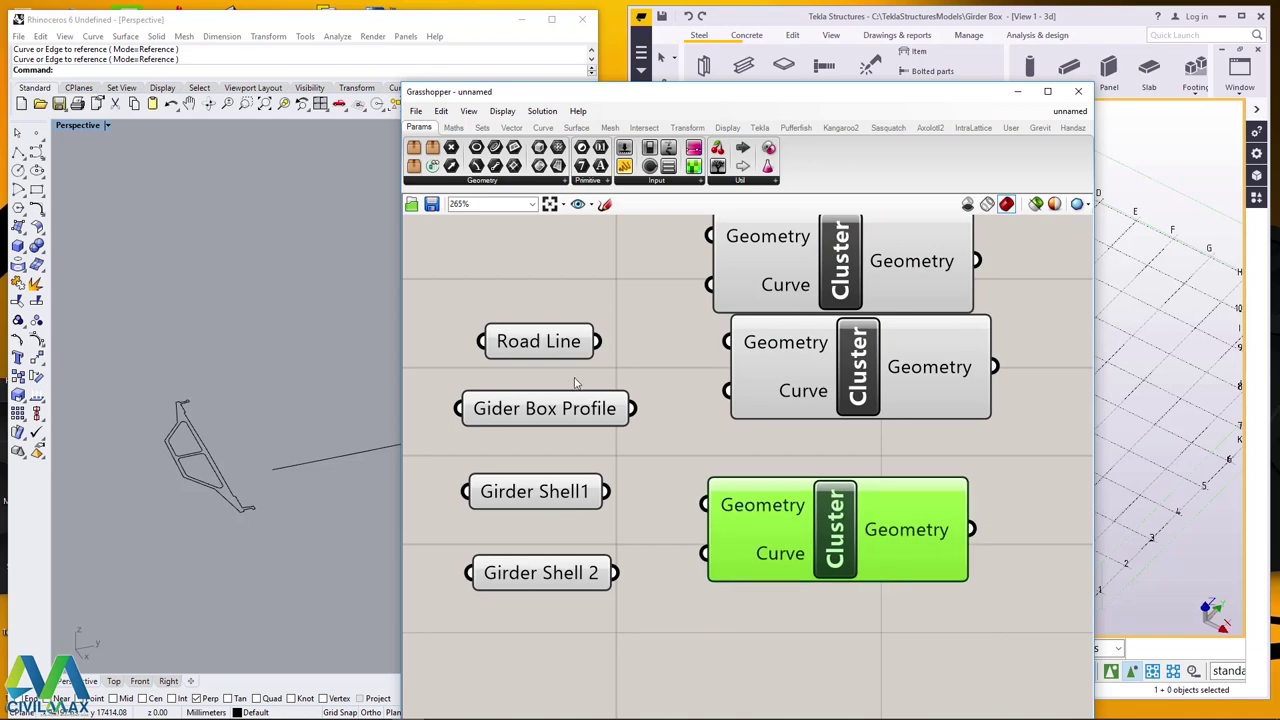
{"action": "scroll", "coordinate": [575, 383], "scroll_direction": "down", "scroll_amount": 4}
{"action": "left_click", "coordinate": [686, 405]}
{"action": "left_click", "coordinate": [688, 575]}
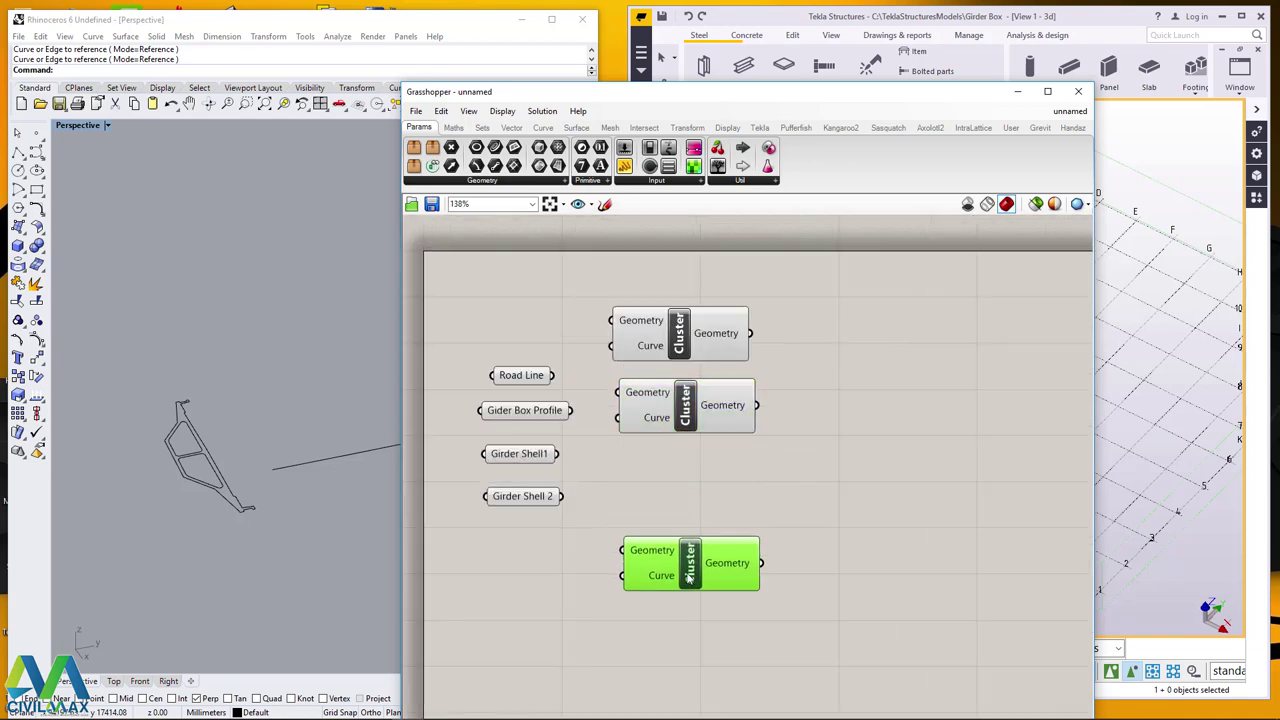
{"action": "left_click_drag", "start_coordinate": [688, 575], "coordinate": [691, 583]}
Space out the Road Line, Gider Box Profile, Girder Shell1 and Girder Shell 2 parameters farther from the clusters and select all four.
{"action": "left_click_drag", "start_coordinate": [522, 496], "coordinate": [508, 570]}
{"action": "left_click_drag", "start_coordinate": [519, 453], "coordinate": [483, 500]}
{"action": "left_click", "coordinate": [494, 441]}
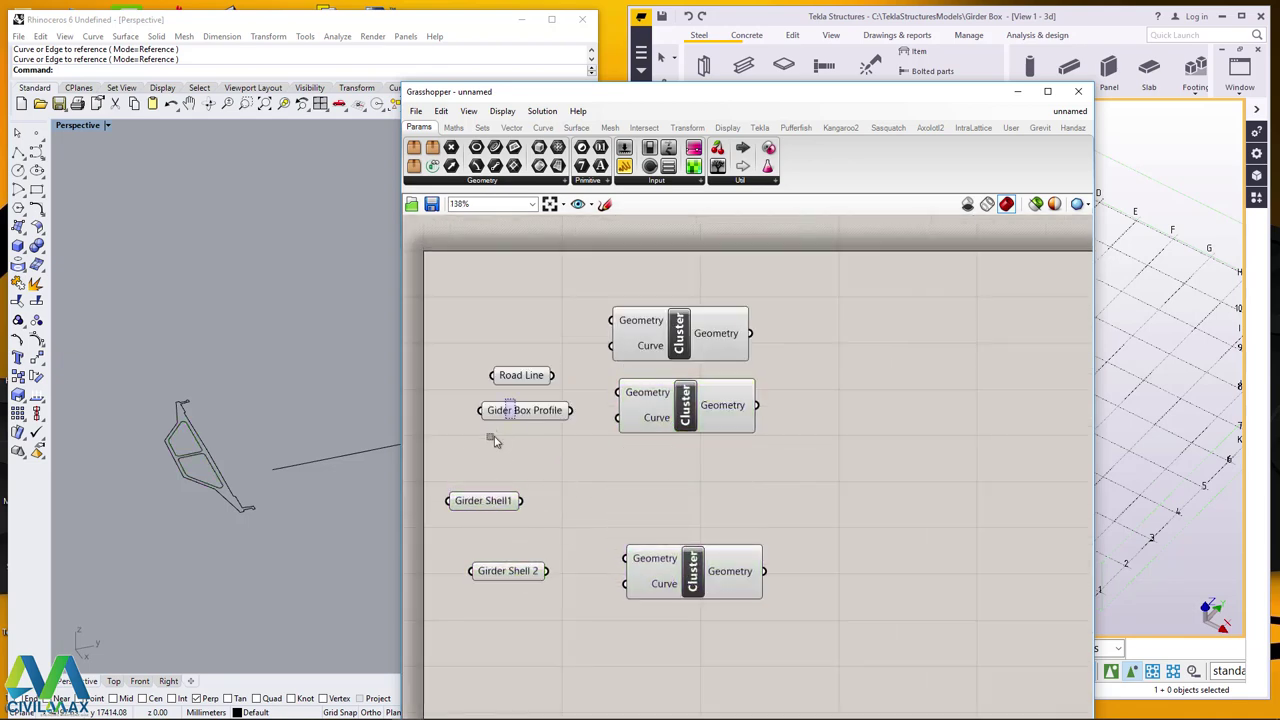
{"action": "left_click_drag", "start_coordinate": [516, 412], "coordinate": [467, 431]}
{"action": "left_click_drag", "start_coordinate": [527, 378], "coordinate": [494, 381]}
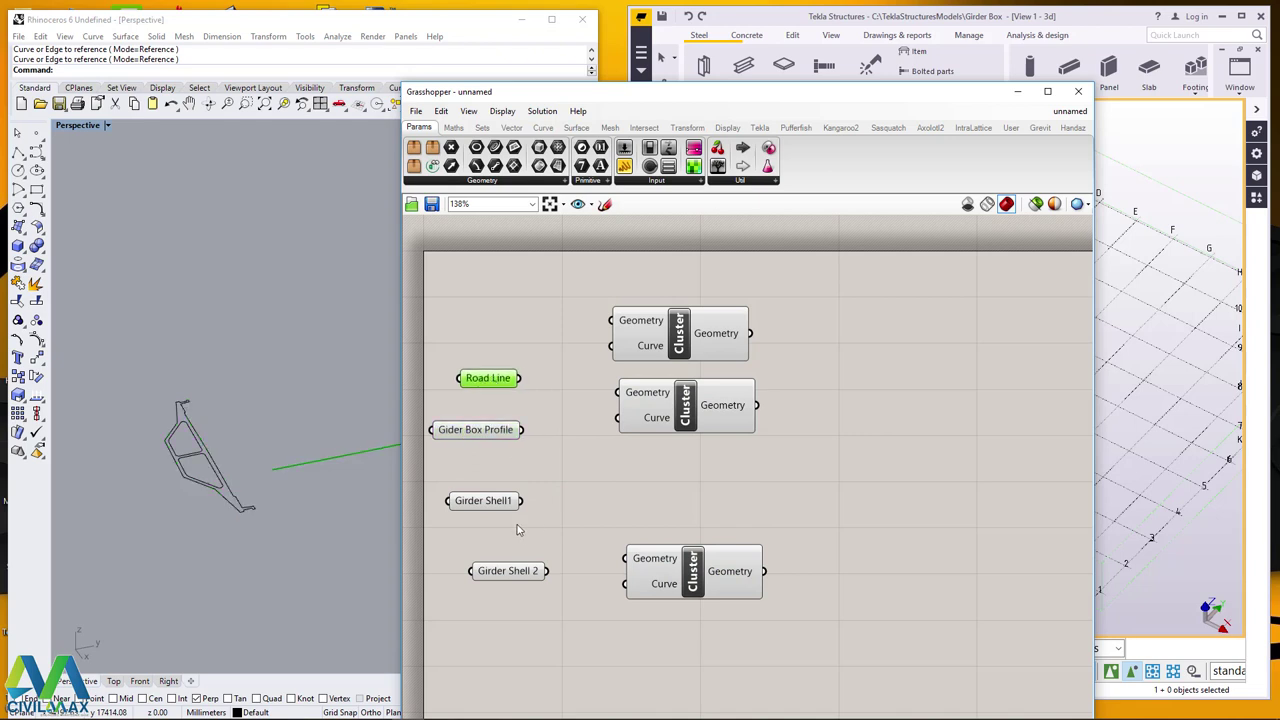
{"action": "left_click_drag", "start_coordinate": [563, 353], "coordinate": [423, 608]}
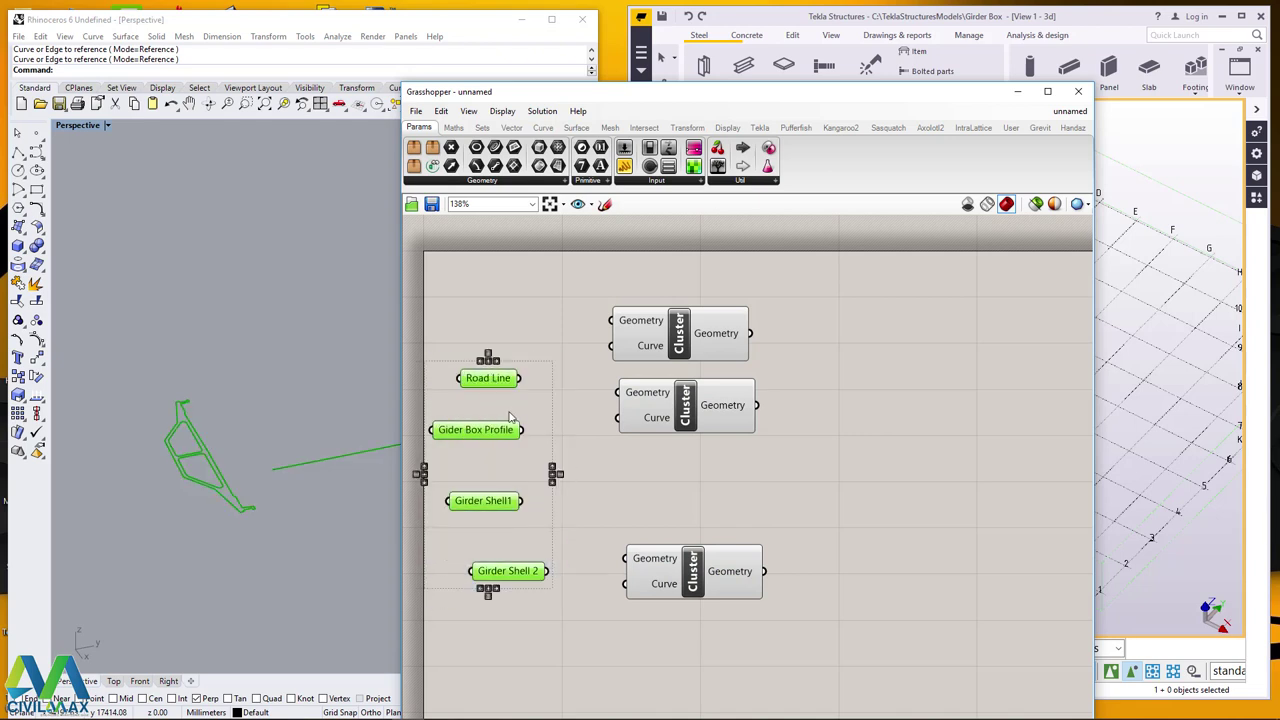
Center-align the Road Line, Gider Box Profile, Girder Shell1 and Girder Shell 2 parameters and distribute them evenly in a column.
{"action": "left_click", "coordinate": [490, 358]}
{"action": "left_click", "coordinate": [489, 363]}
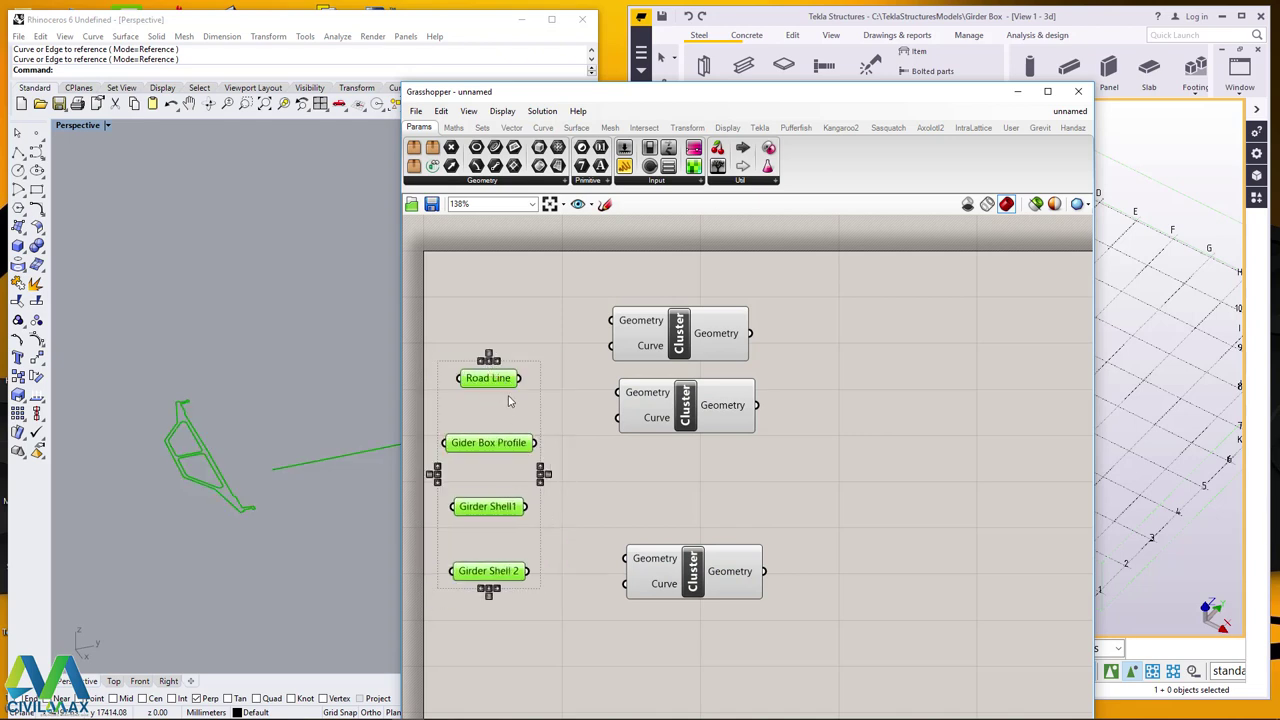
{"action": "left_click", "coordinate": [577, 384]}
Paste a fourth copy of the Geometry and Curve Cluster and space all four clusters in a column beside the curve parameters.
{"action": "left_click", "coordinate": [692, 562]}
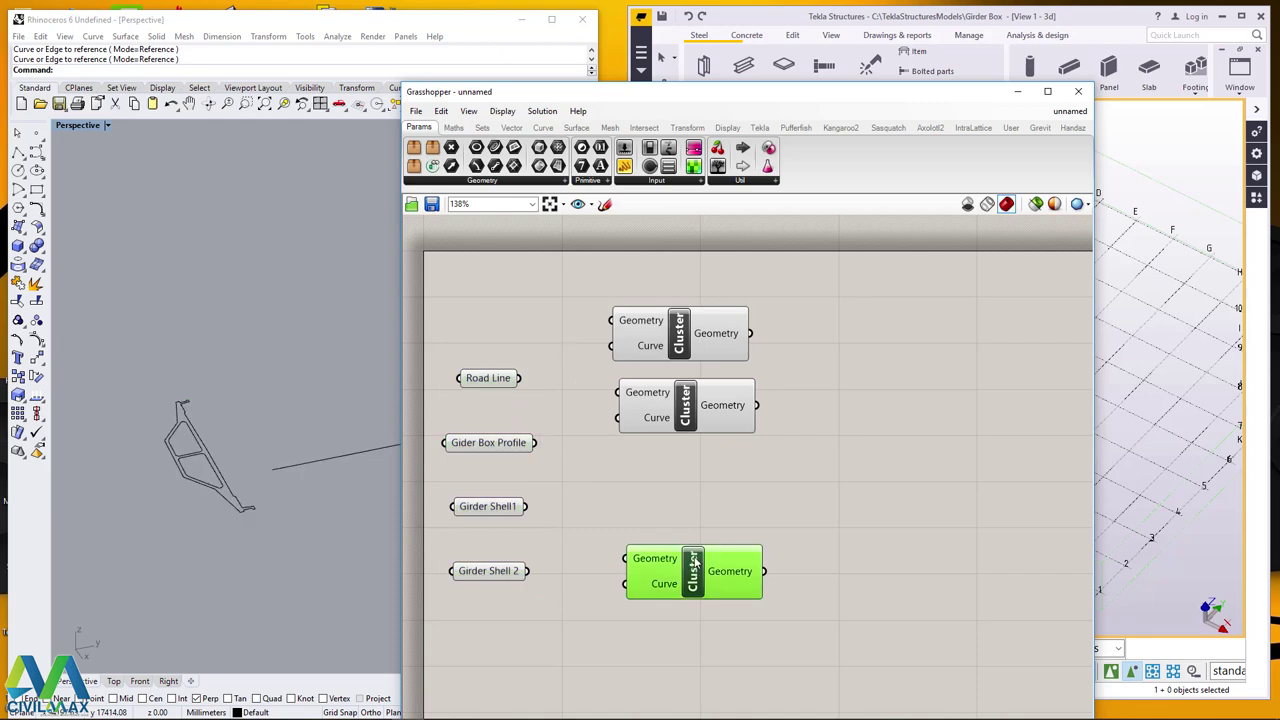
{"action": "left_click", "coordinate": [680, 486]}
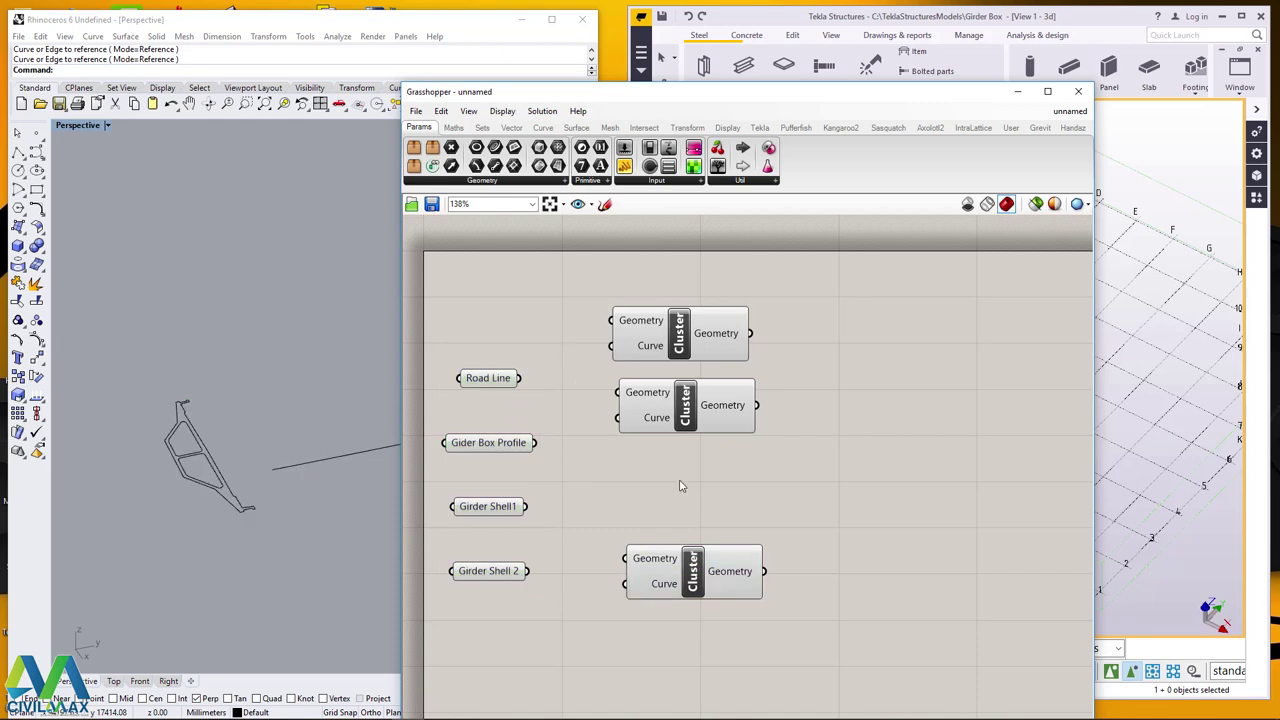
{"action": "key", "text": "ctrl+v"}
{"action": "left_click_drag", "start_coordinate": [726, 373], "coordinate": [692, 472]}
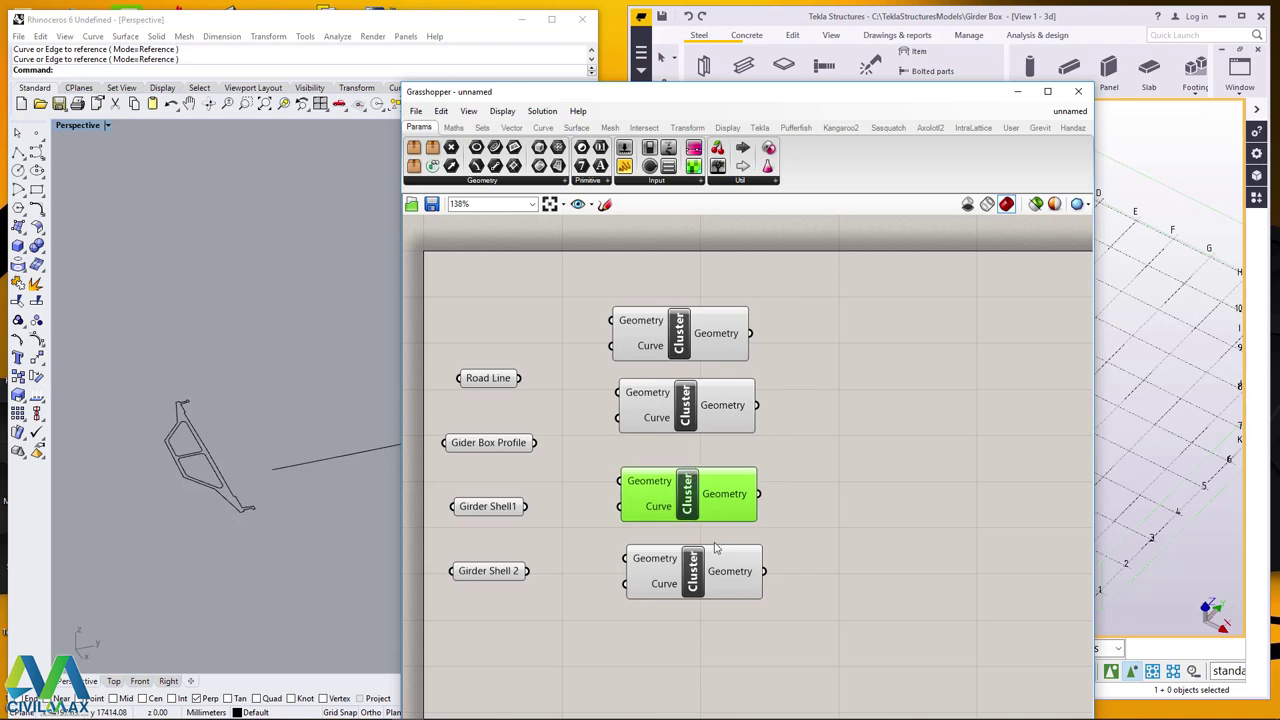
{"action": "left_click_drag", "start_coordinate": [715, 548], "coordinate": [701, 597]}
{"action": "left_click_drag", "start_coordinate": [694, 506], "coordinate": [681, 547]}
{"action": "left_click", "coordinate": [684, 424]}
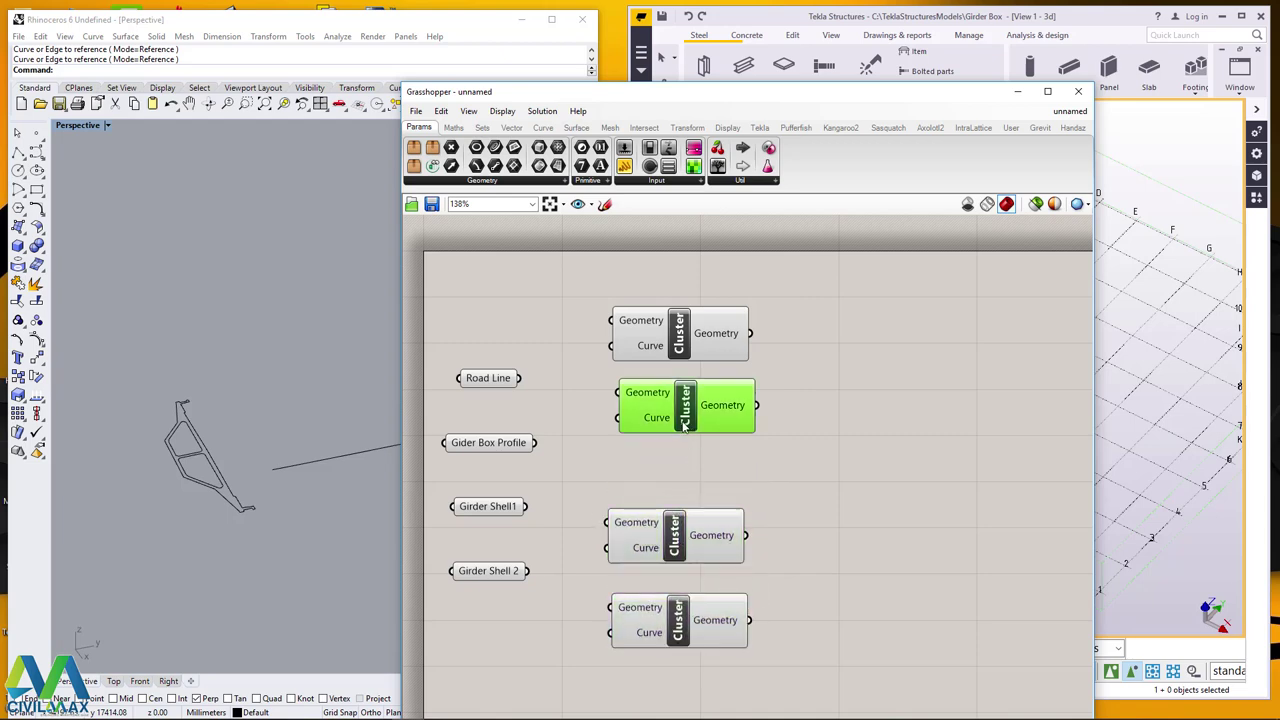
{"action": "left_click_drag", "start_coordinate": [684, 424], "coordinate": [671, 448]}
{"action": "left_click_drag", "start_coordinate": [678, 340], "coordinate": [671, 355]}
{"action": "left_click", "coordinate": [440, 478]}
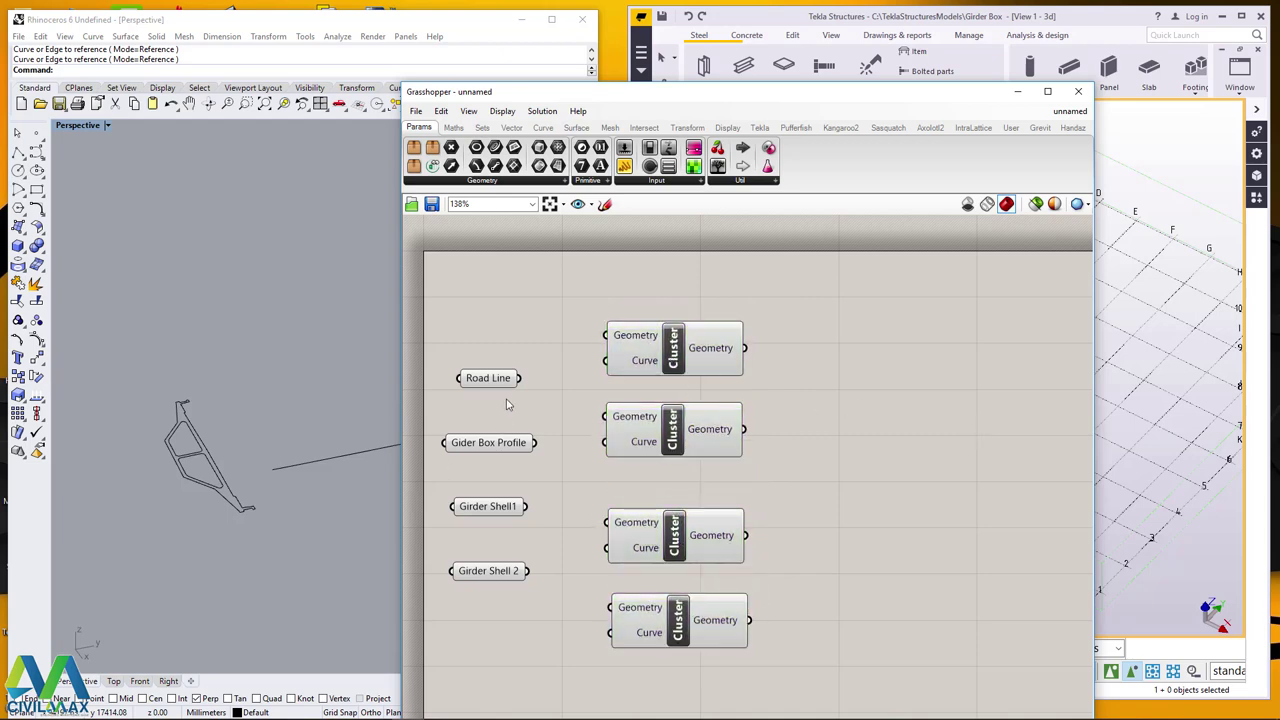
Move the Road Line parameter up beside the top cluster and connect it to the Curve inputs of the first two clusters.
{"action": "mouse_move", "coordinate": [340, 455]}
{"action": "right_mouse_down"}
{"action": "mouse_move", "coordinate": [288, 477]}
{"action": "mouse_move", "coordinate": [326, 471]}
{"action": "right_mouse_up"}
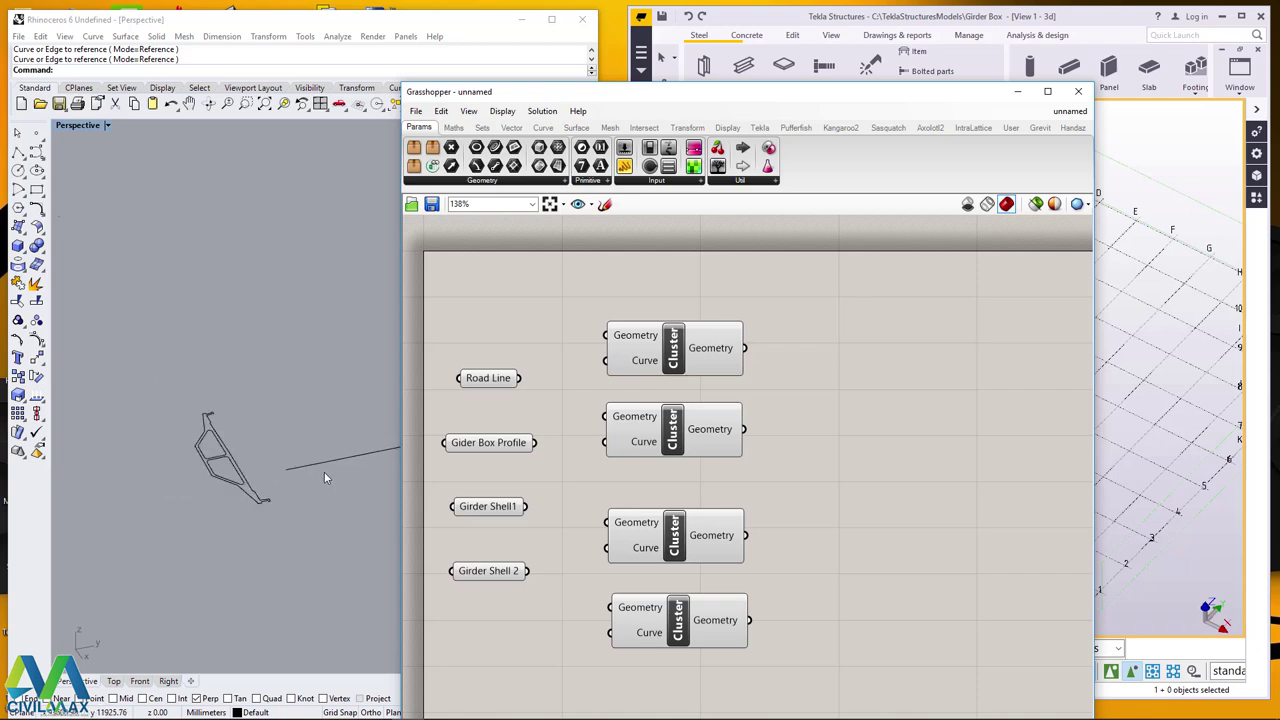
{"action": "left_click_drag", "start_coordinate": [645, 360], "coordinate": [674, 353]}
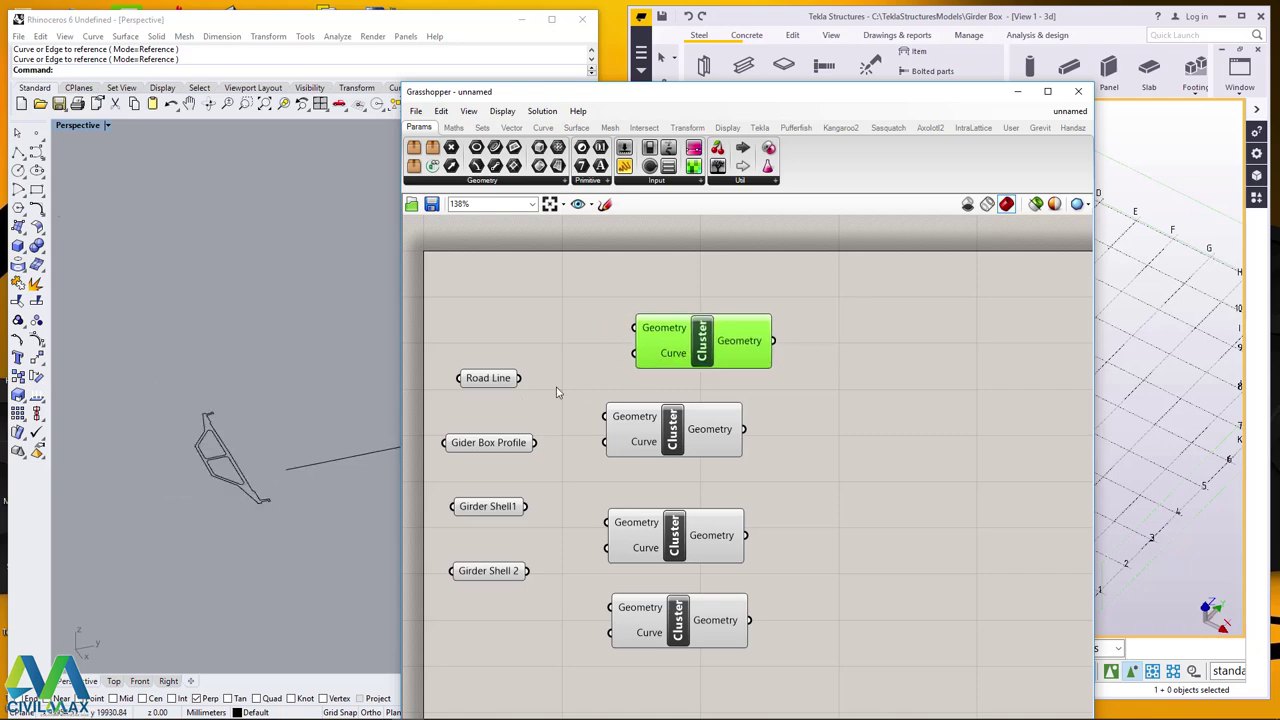
{"action": "left_click_drag", "start_coordinate": [495, 383], "coordinate": [495, 339]}
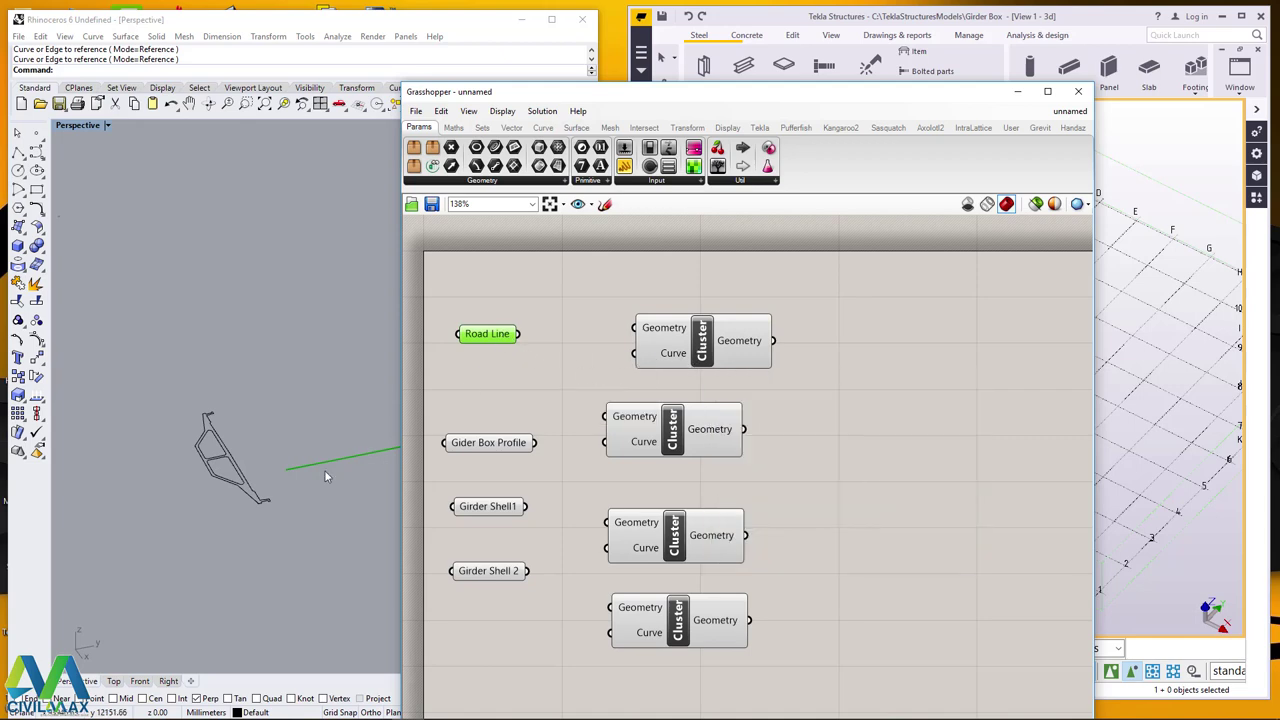
{"action": "left_click_drag", "start_coordinate": [519, 334], "coordinate": [634, 354]}
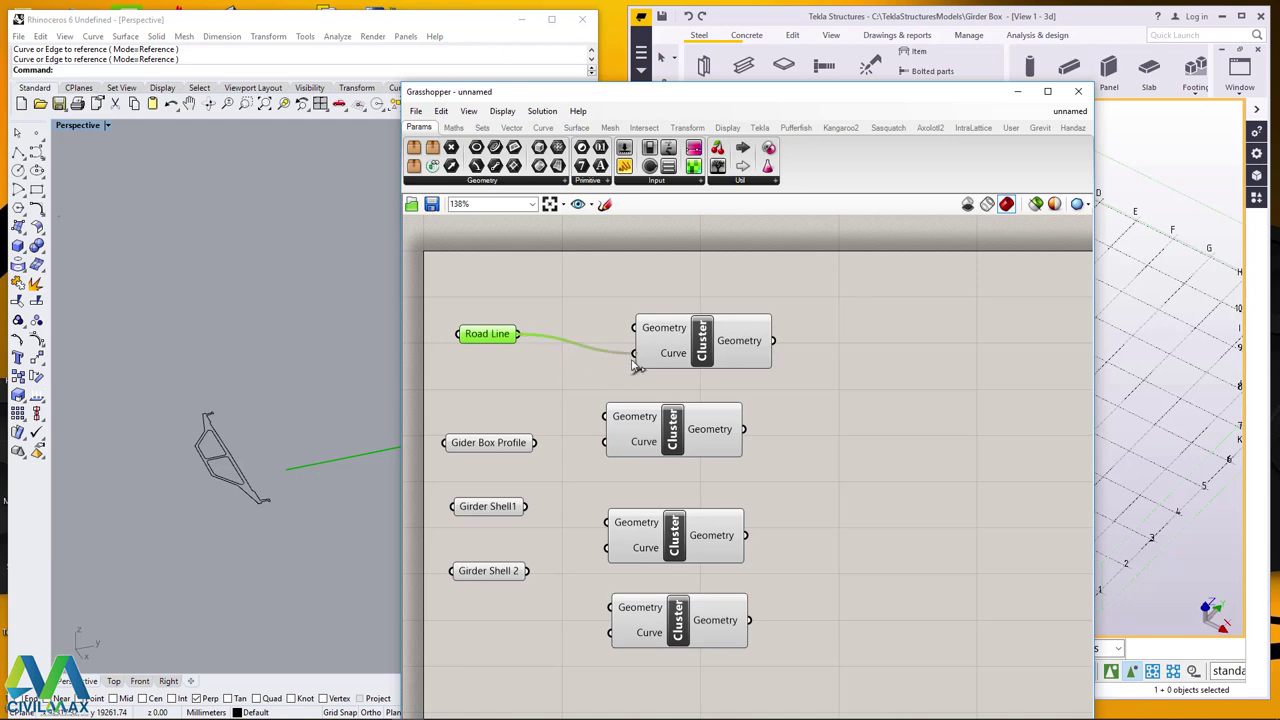
{"action": "right_click_drag", "start_coordinate": [262, 462], "coordinate": [352, 470]}
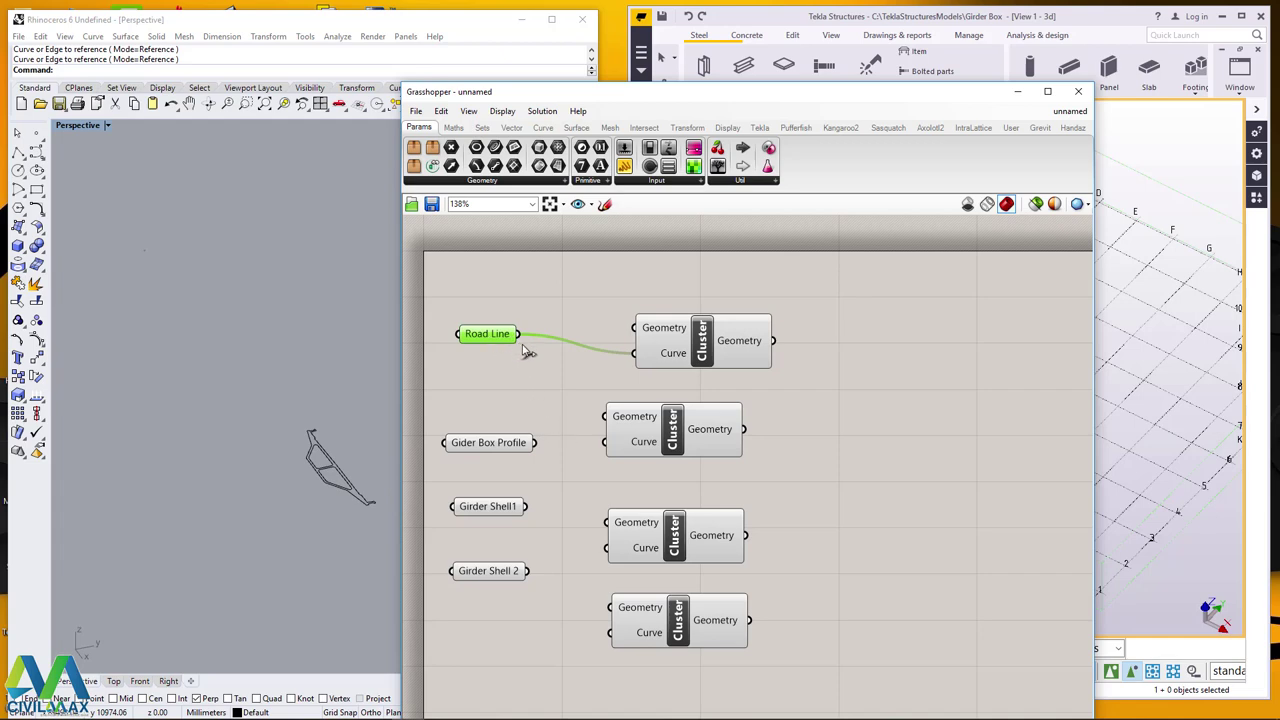
{"action": "left_click_drag", "start_coordinate": [519, 335], "coordinate": [594, 451]}
{"action": "scroll", "coordinate": [196, 502], "scroll_direction": "down", "scroll_amount": 3}
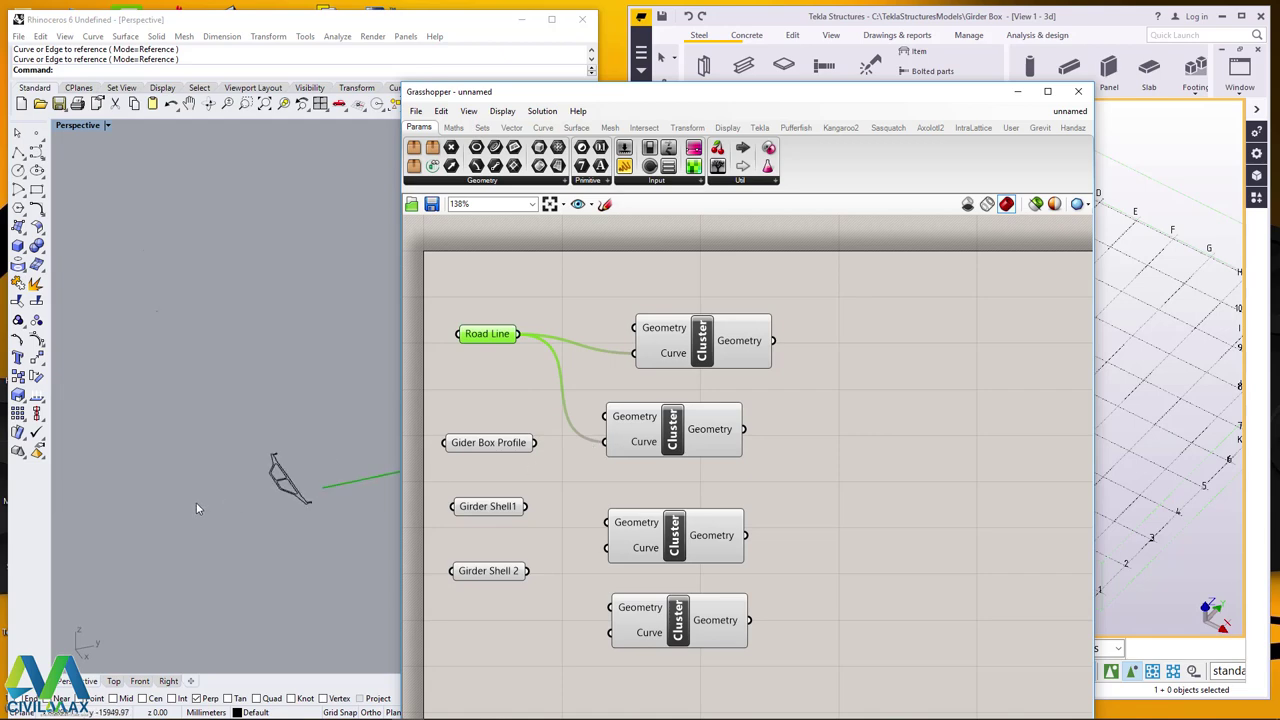
{"action": "scroll", "coordinate": [285, 509], "scroll_direction": "up", "scroll_amount": 5}
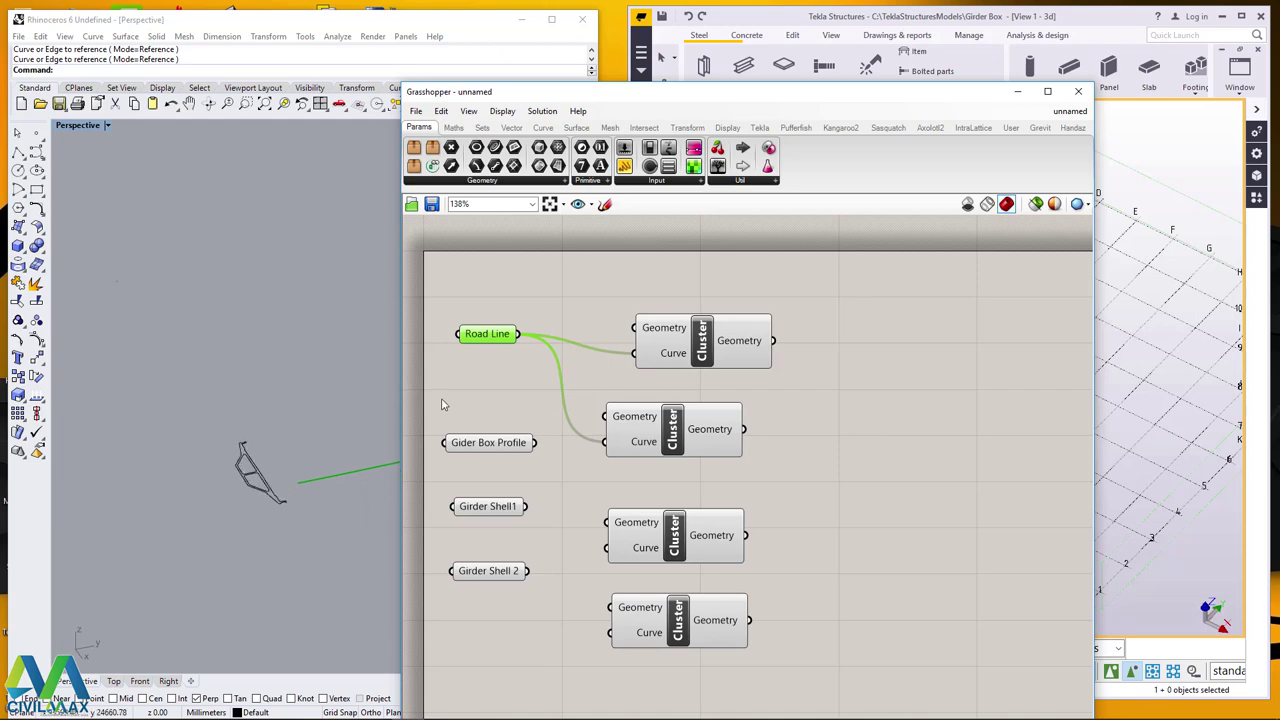
{"action": "left_click", "coordinate": [515, 447]}
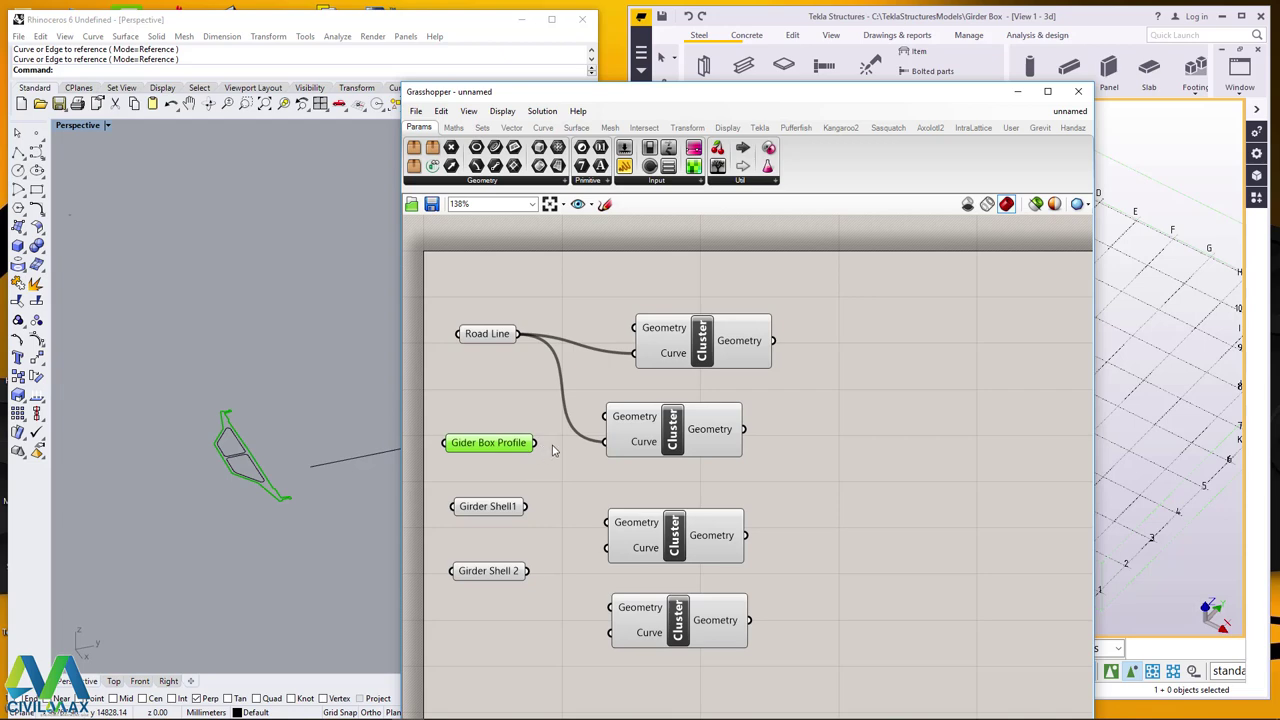
Delete the top cluster and move the remaining three up into a column starting beside the Road Line parameter.
{"action": "left_click", "coordinate": [686, 360]}
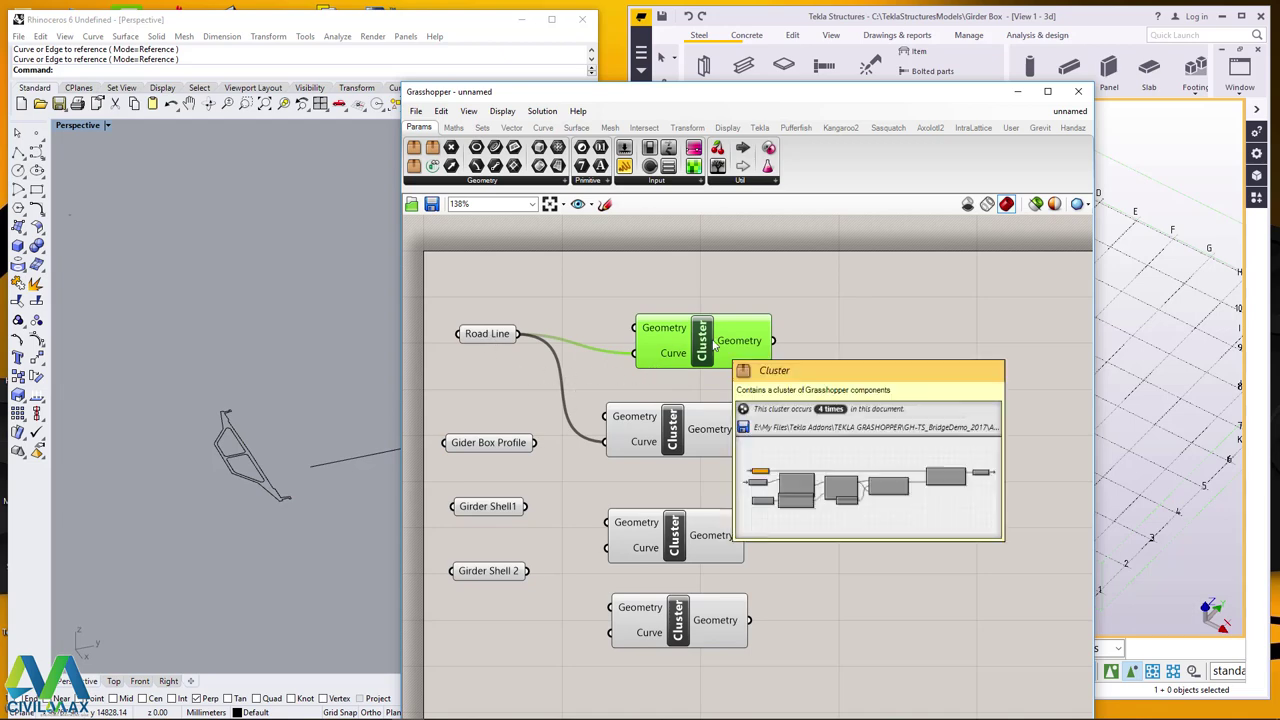
{"action": "right_click", "coordinate": [766, 342]}
{"action": "left_click", "coordinate": [1055, 422]}
{"action": "left_click", "coordinate": [743, 347]}
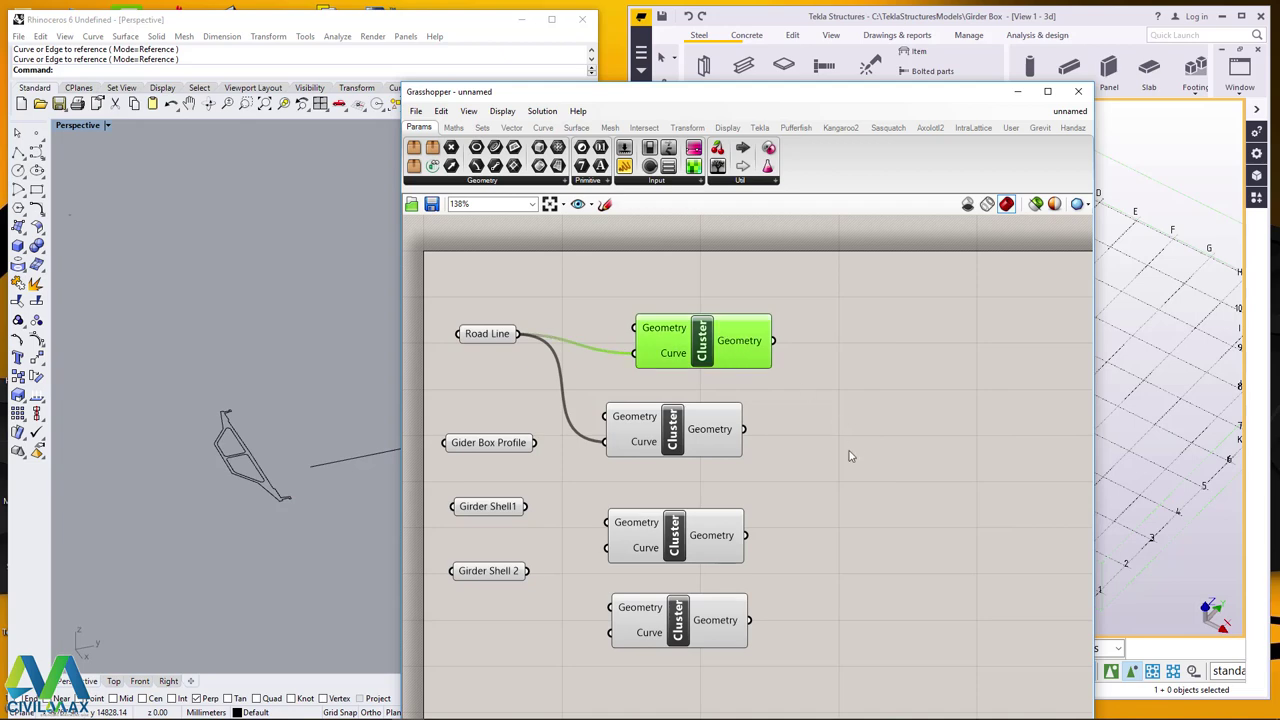
{"action": "key", "text": "Delete"}
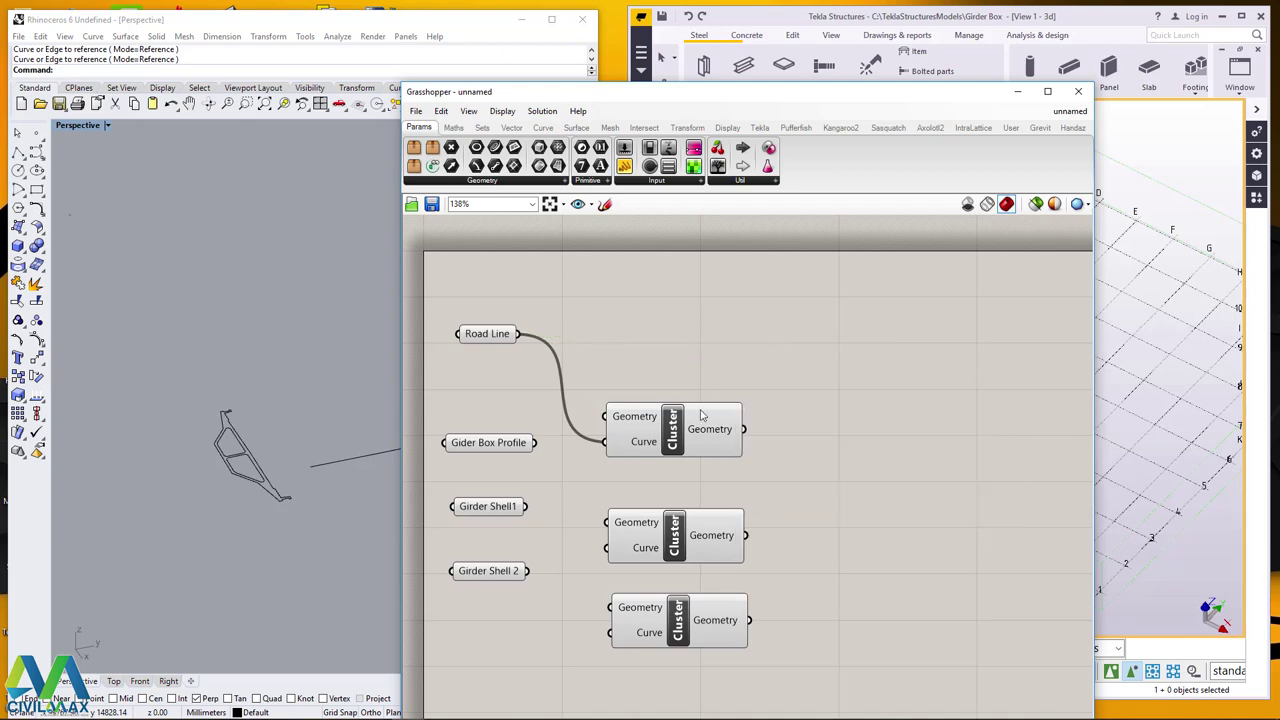
{"action": "left_click_drag", "start_coordinate": [685, 441], "coordinate": [704, 346]}
{"action": "left_click_drag", "start_coordinate": [690, 540], "coordinate": [714, 419]}
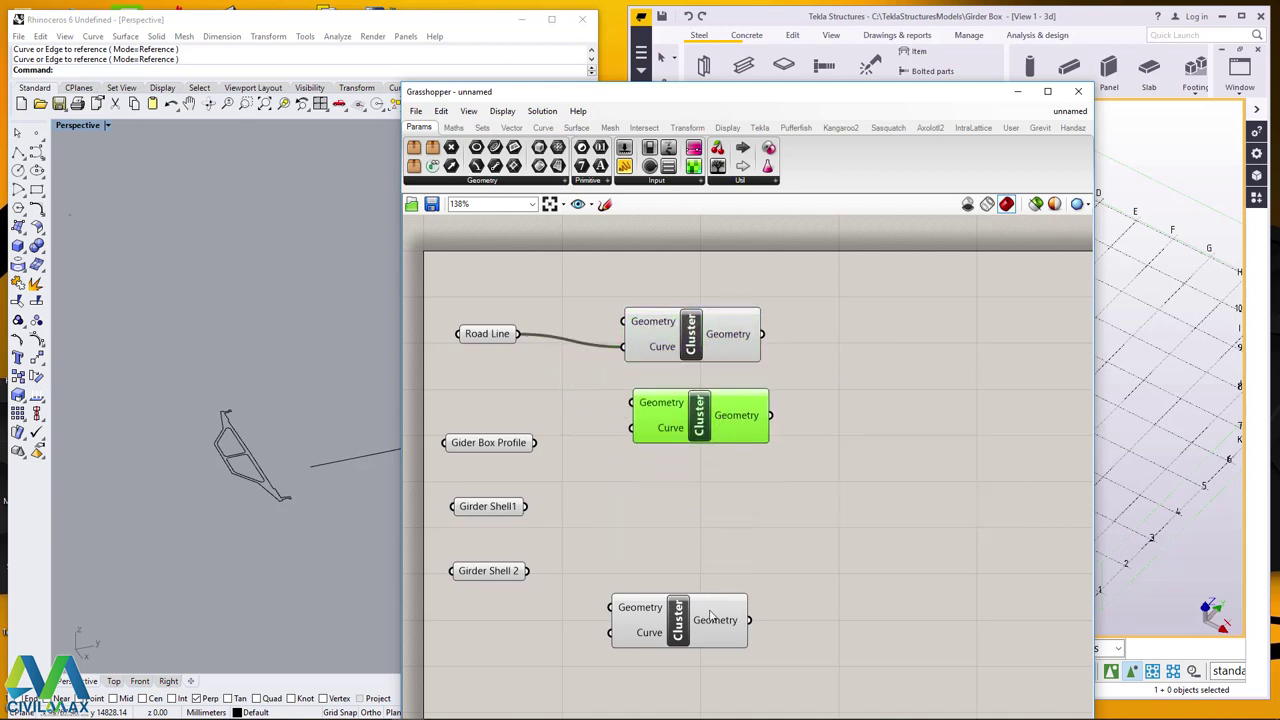
{"action": "left_click_drag", "start_coordinate": [710, 614], "coordinate": [722, 481]}
Move the Gider Box Profile, Girder Shell1 and Girder Shell 2 parameters up below Road Line, beside the three clusters.
{"action": "left_click_drag", "start_coordinate": [483, 450], "coordinate": [486, 408]}
{"action": "left_click_drag", "start_coordinate": [487, 507], "coordinate": [490, 462]}
{"action": "left_click_drag", "start_coordinate": [485, 569], "coordinate": [487, 502]}
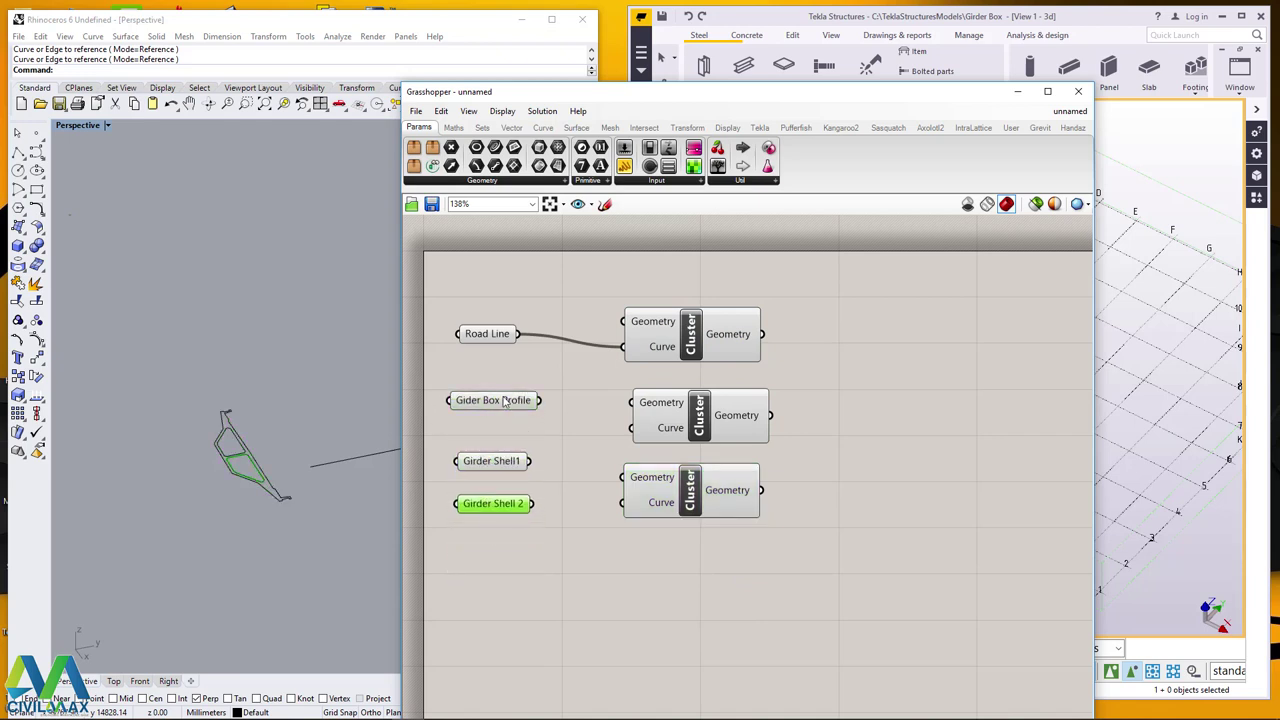
{"action": "left_click_drag", "start_coordinate": [505, 402], "coordinate": [505, 392]}
{"action": "left_click_drag", "start_coordinate": [497, 461], "coordinate": [497, 443]}
{"action": "scroll", "coordinate": [314, 430], "scroll_direction": "up", "scroll_amount": 2}
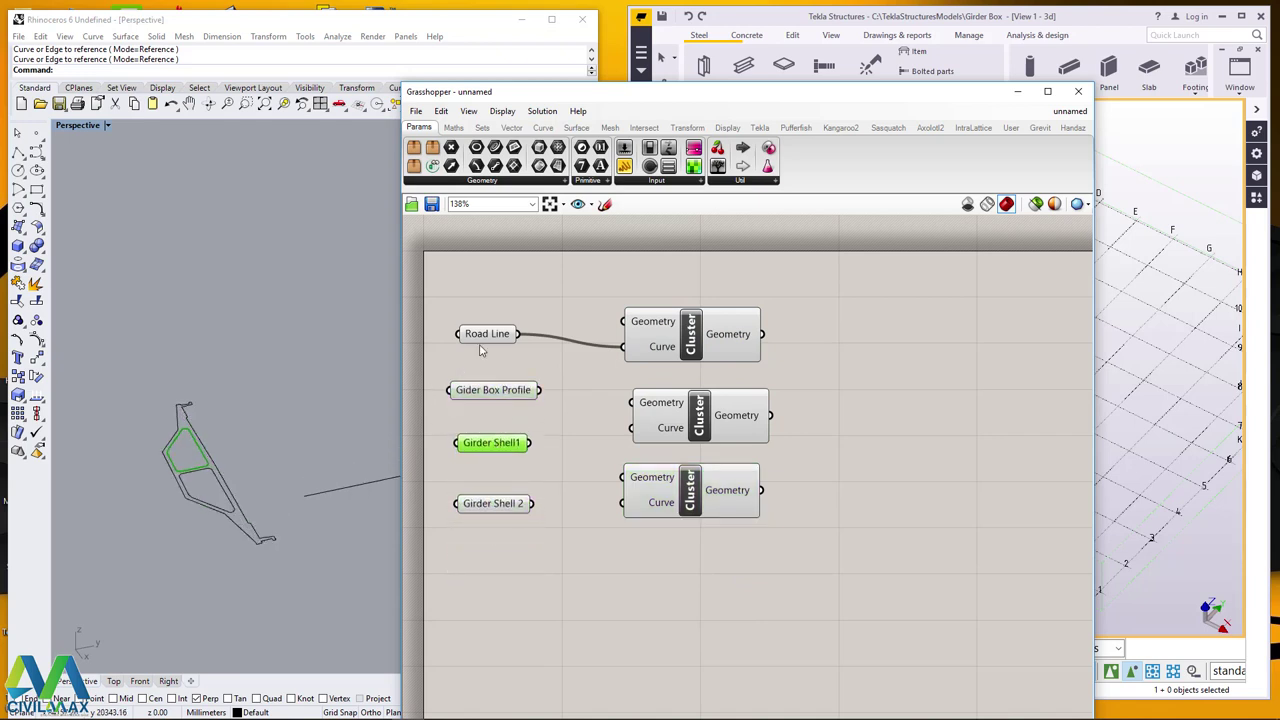
Connect the Road Line parameter to the Curve inputs of the second and third clusters as well.
{"action": "left_click", "coordinate": [488, 336]}
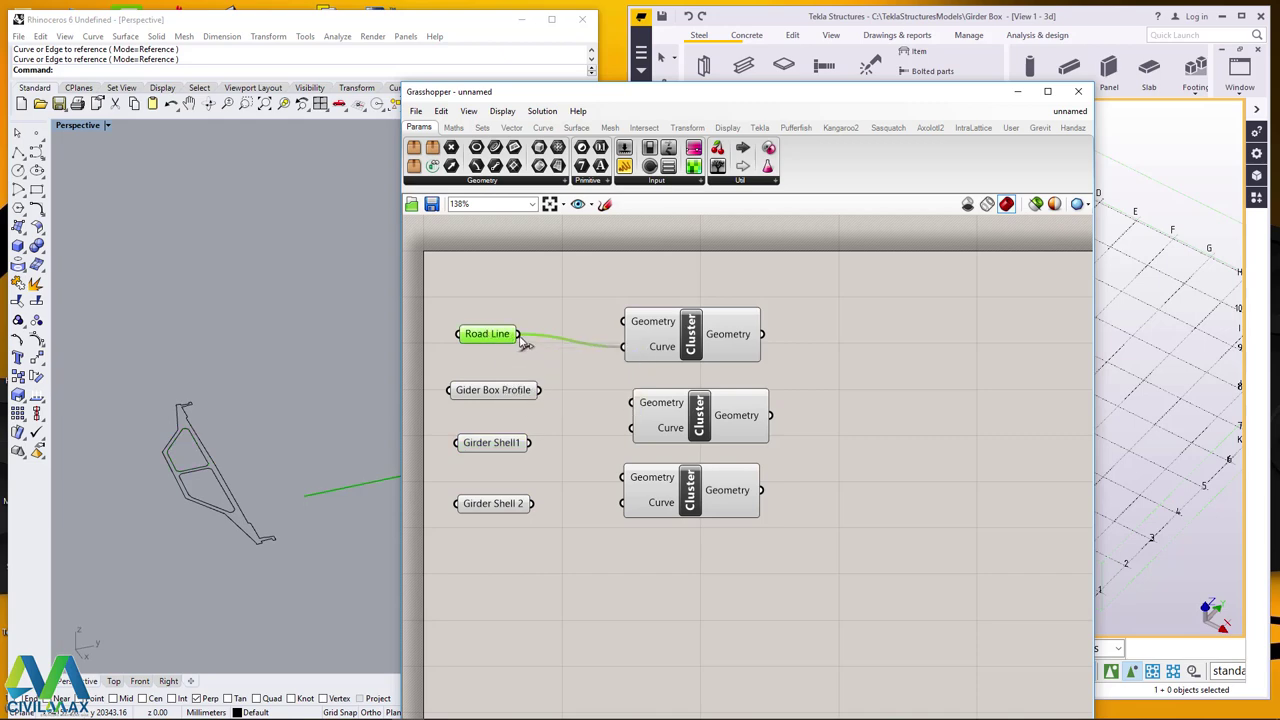
{"action": "left_click_drag", "start_coordinate": [519, 336], "coordinate": [630, 428]}
{"action": "left_click_drag", "start_coordinate": [519, 334], "coordinate": [613, 509]}
{"action": "left_click", "coordinate": [592, 553]}
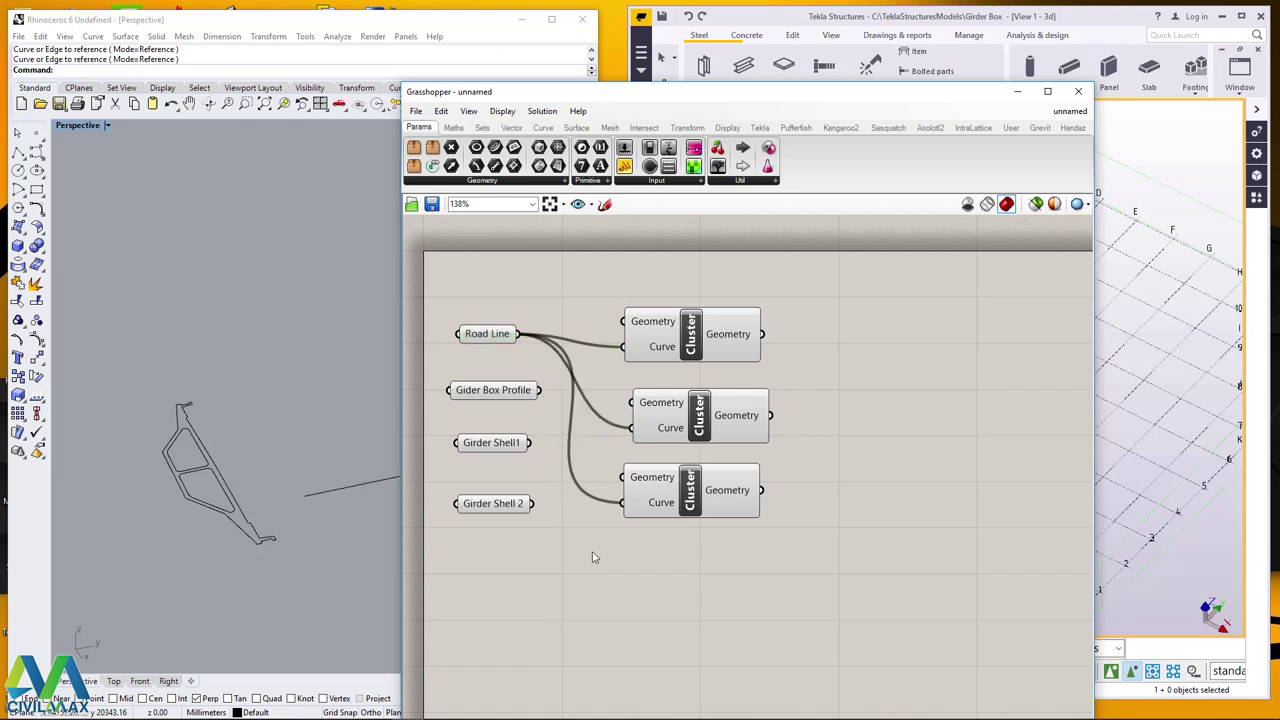
Highlight Gider Box Profile, Girder Shell1 and Girder Shell 2 in turn to check which Rhino section curve each one references.
{"action": "left_click", "coordinate": [501, 397]}
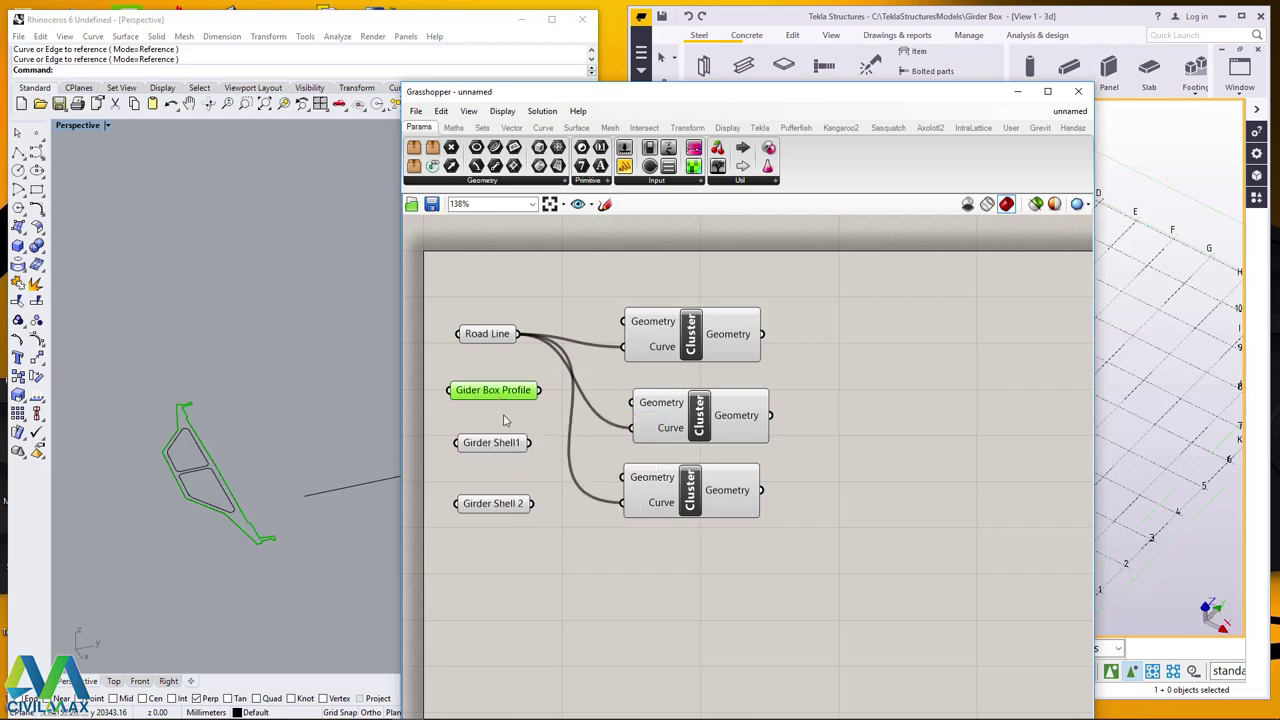
{"action": "left_click", "coordinate": [491, 446]}
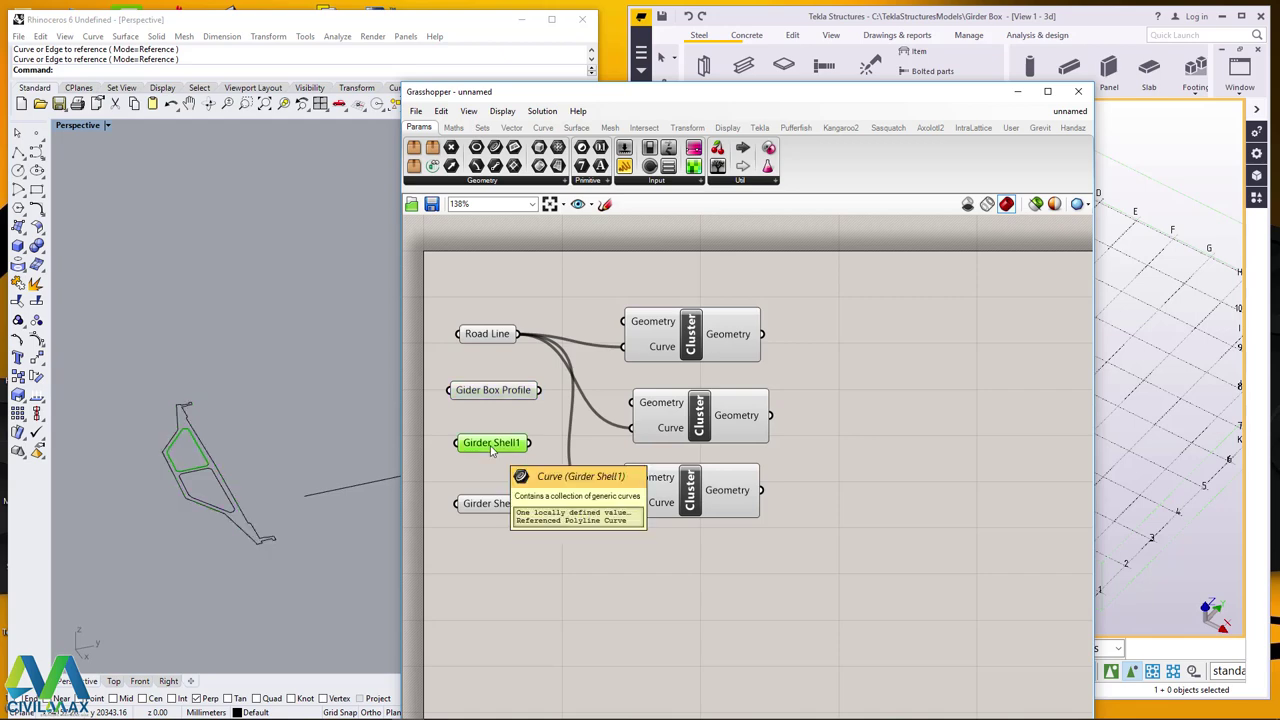
{"action": "left_click", "coordinate": [488, 505]}
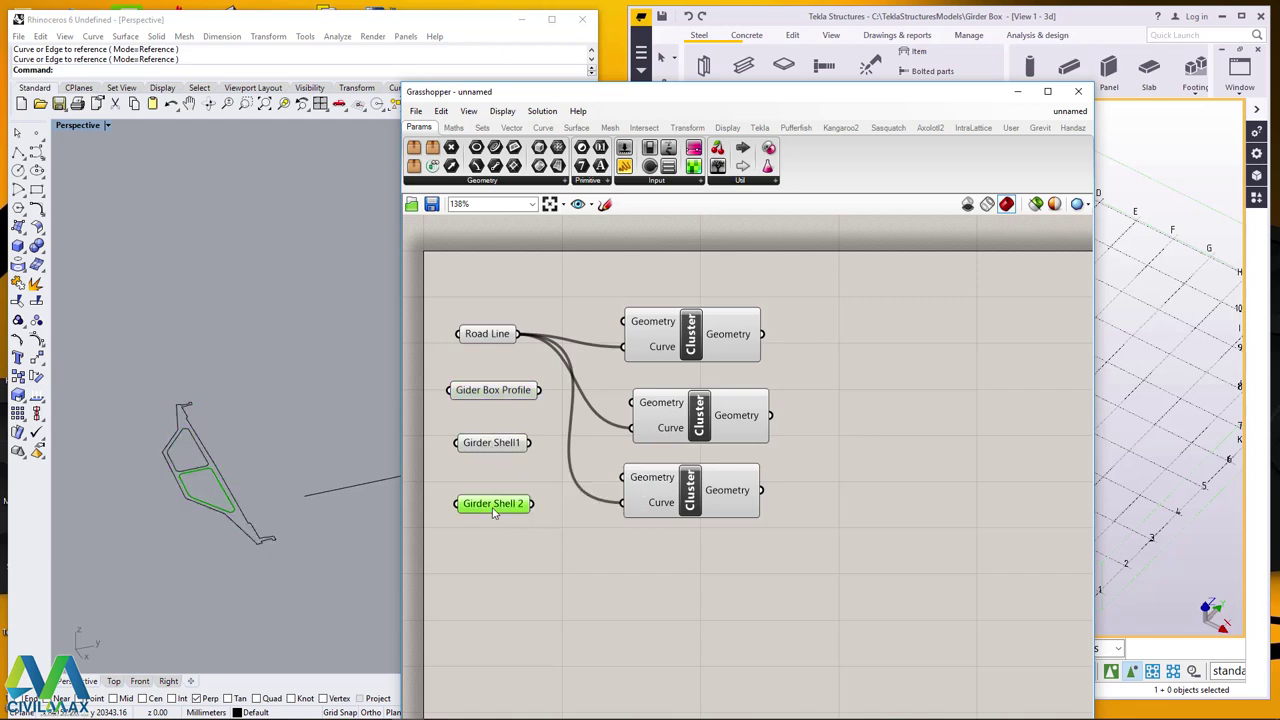
{"action": "left_click", "coordinate": [551, 539]}
{"action": "left_click", "coordinate": [502, 396]}
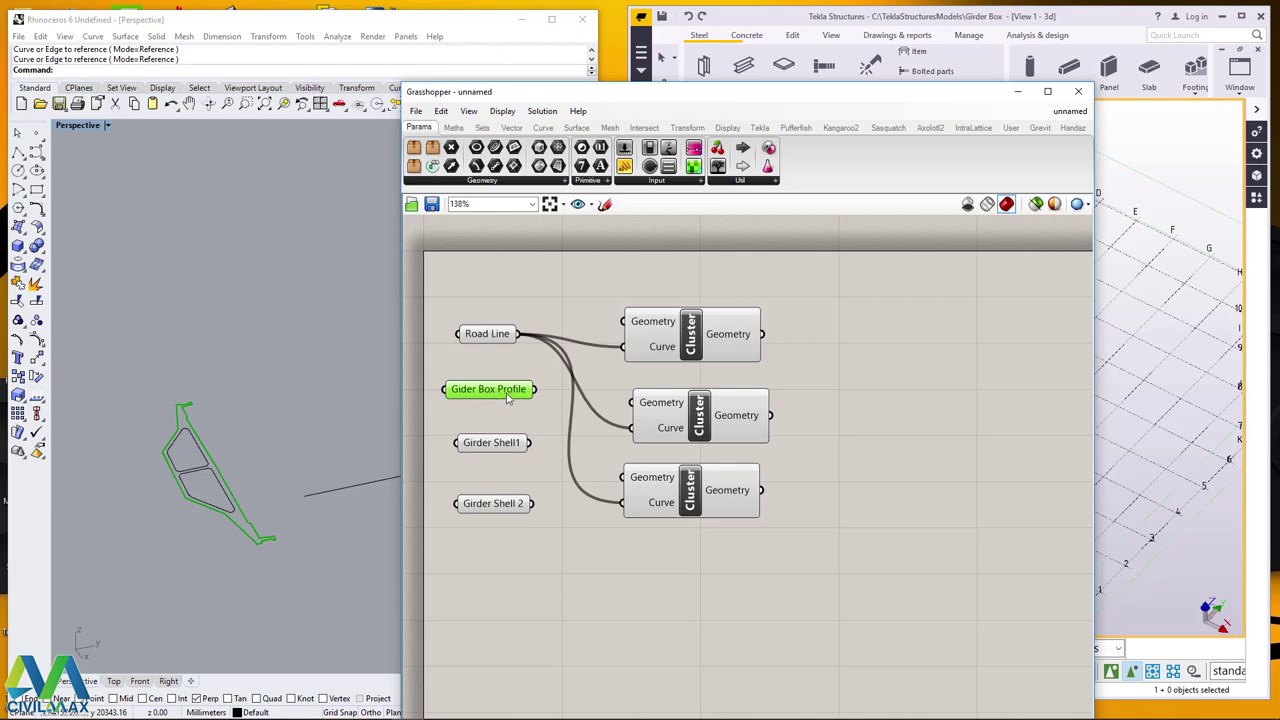
{"action": "right_click_drag", "start_coordinate": [214, 471], "coordinate": [331, 486]}
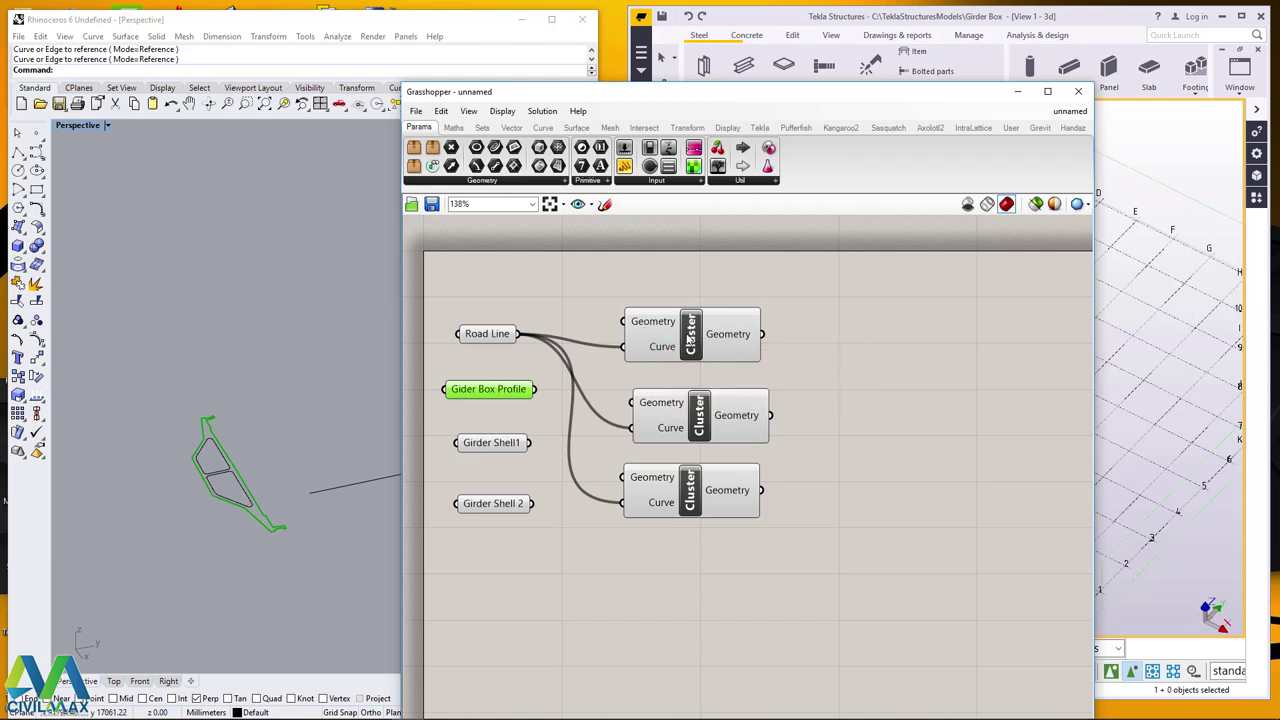
Connect the Gider Box Profile parameter to the top cluster's Geometry input and inspect the resulting profile in the Rhino view.
{"action": "left_click_drag", "start_coordinate": [670, 342], "coordinate": [674, 340]}
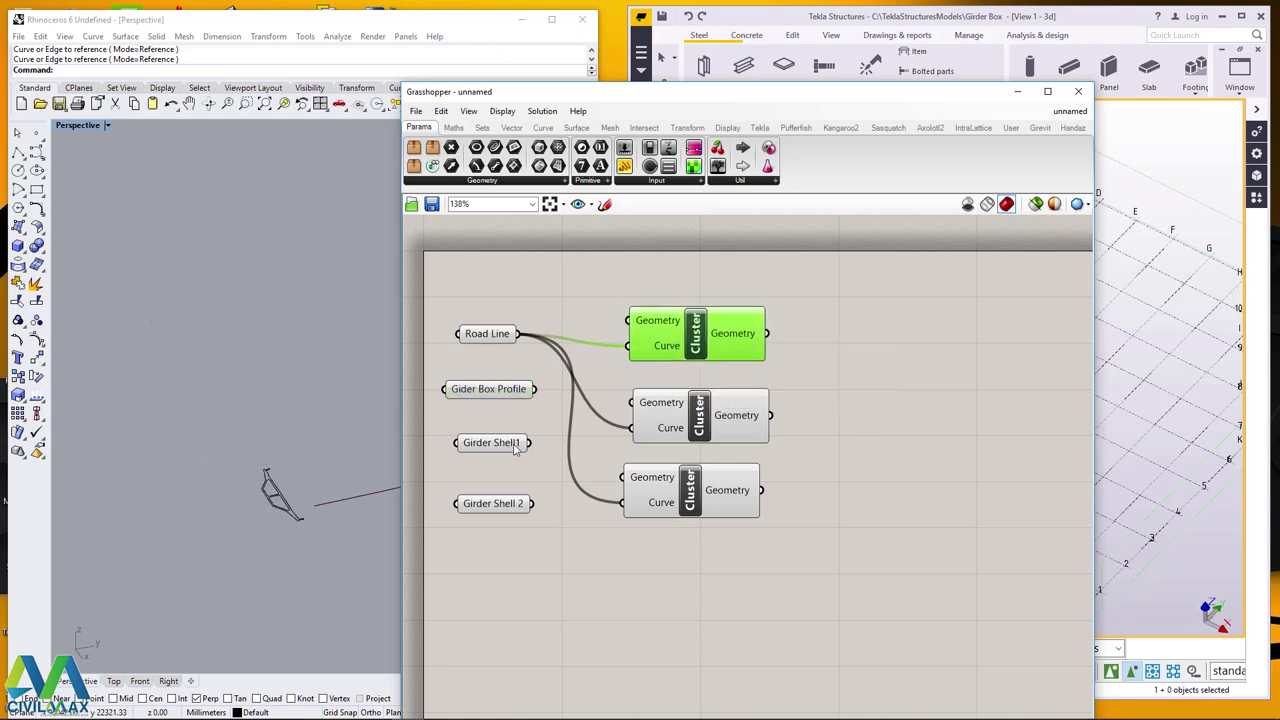
{"action": "left_click", "coordinate": [505, 396]}
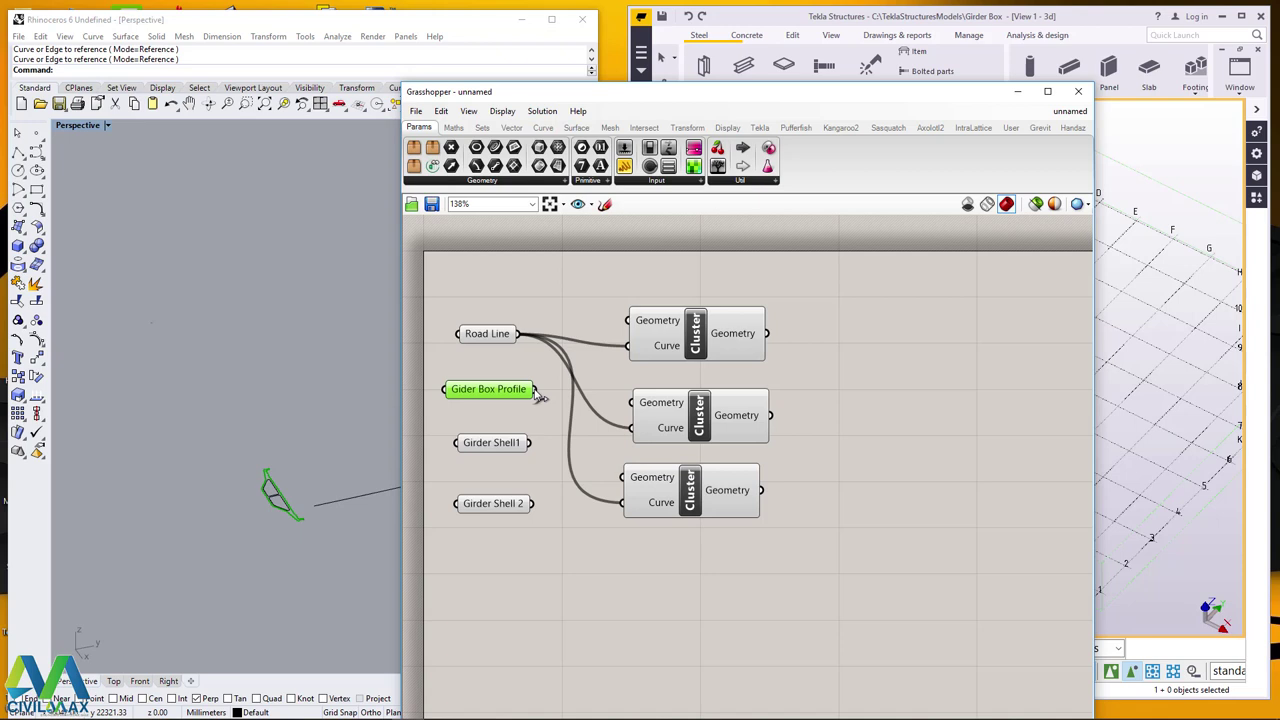
{"action": "left_click_drag", "start_coordinate": [537, 396], "coordinate": [628, 320]}
{"action": "scroll", "coordinate": [197, 322], "scroll_direction": "up", "scroll_amount": 5}
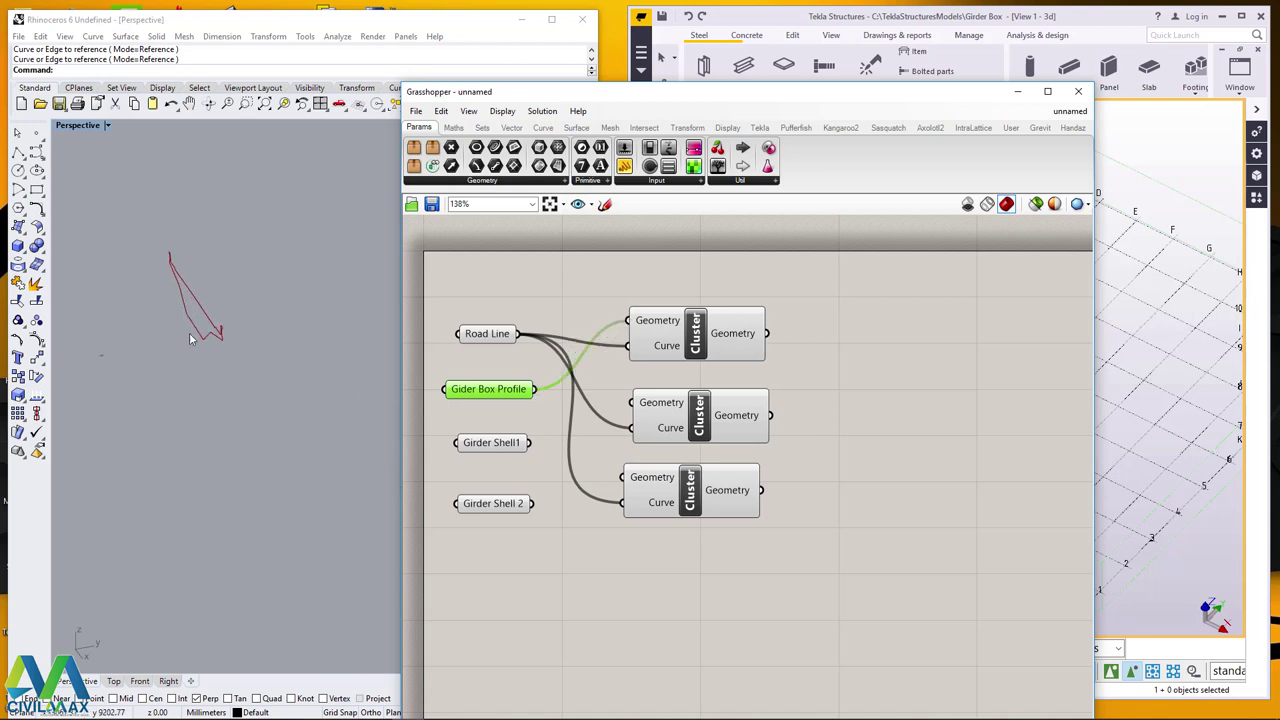
{"action": "right_click_drag", "start_coordinate": [232, 328], "coordinate": [156, 378]}
{"action": "right_click_drag", "start_coordinate": [277, 428], "coordinate": [315, 537]}
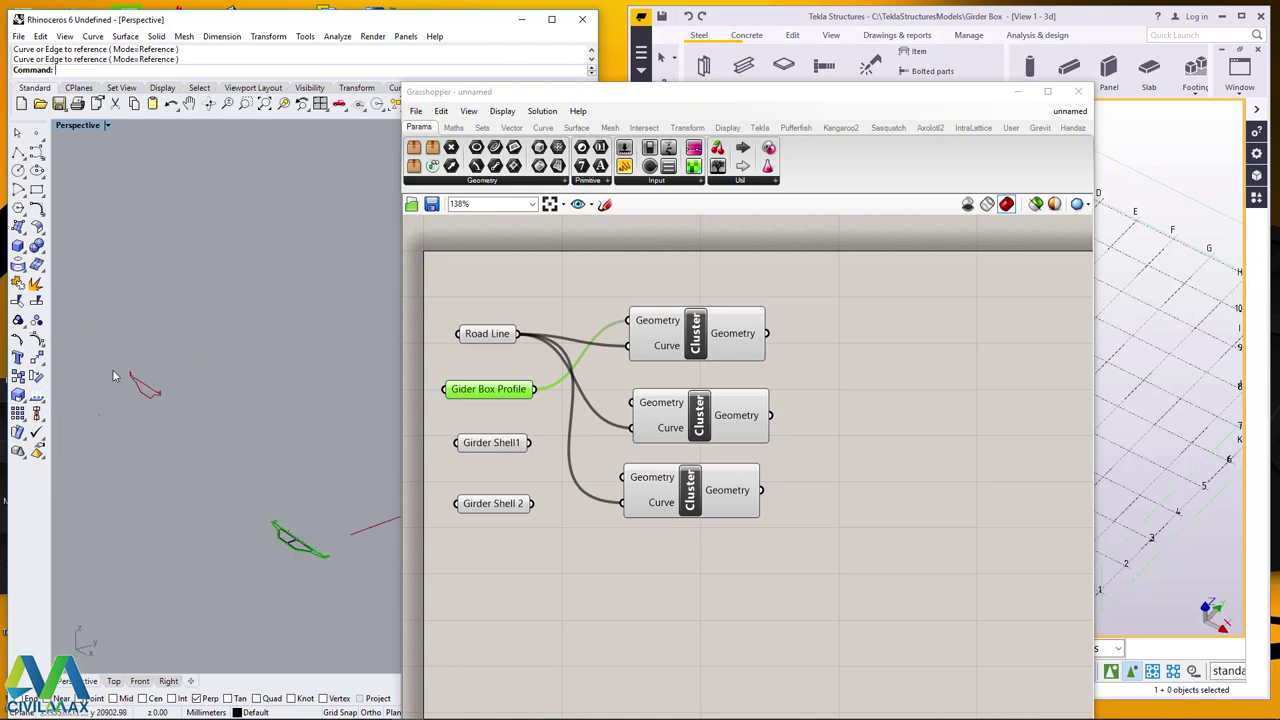
{"action": "right_click_drag", "start_coordinate": [113, 375], "coordinate": [187, 424]}
{"action": "right_click_drag", "start_coordinate": [307, 550], "coordinate": [241, 427]}
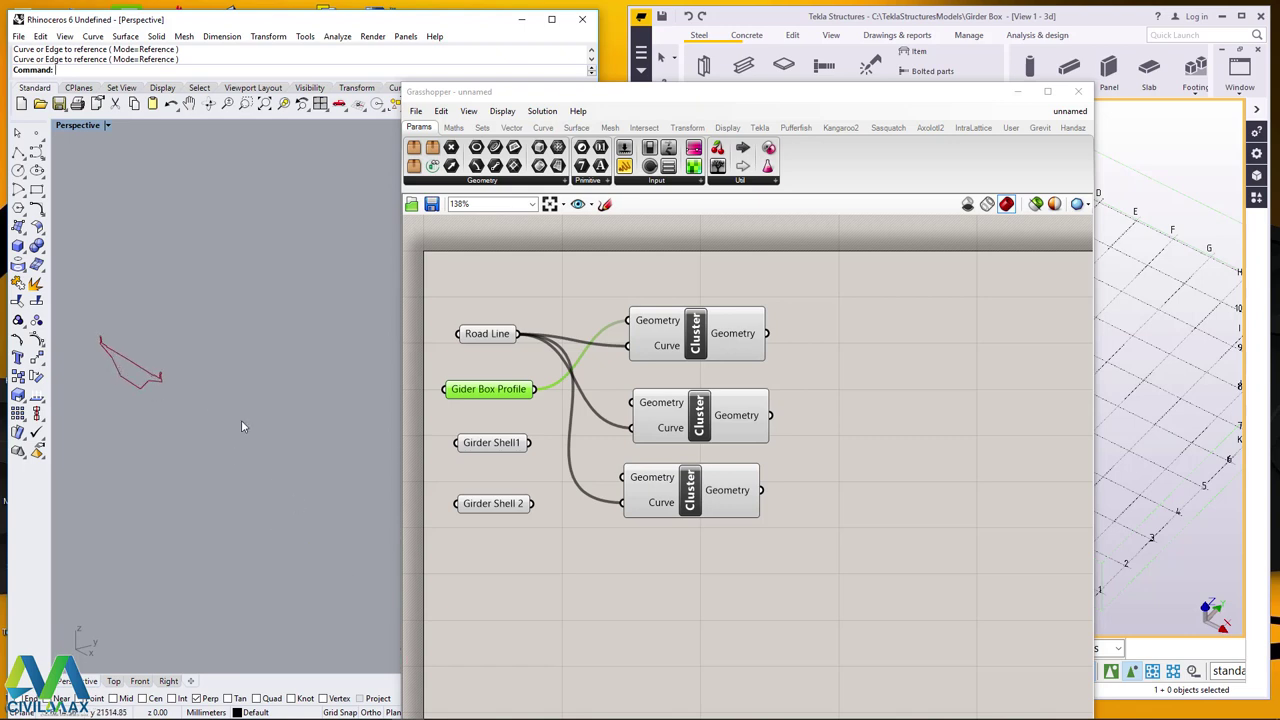
Connect Girder Shell1 to the second cluster's Geometry input and Girder Shell 2 to the third cluster's Geometry input.
{"action": "left_click", "coordinate": [505, 456]}
{"action": "left_click_drag", "start_coordinate": [528, 442], "coordinate": [632, 403]}
{"action": "left_click", "coordinate": [498, 505]}
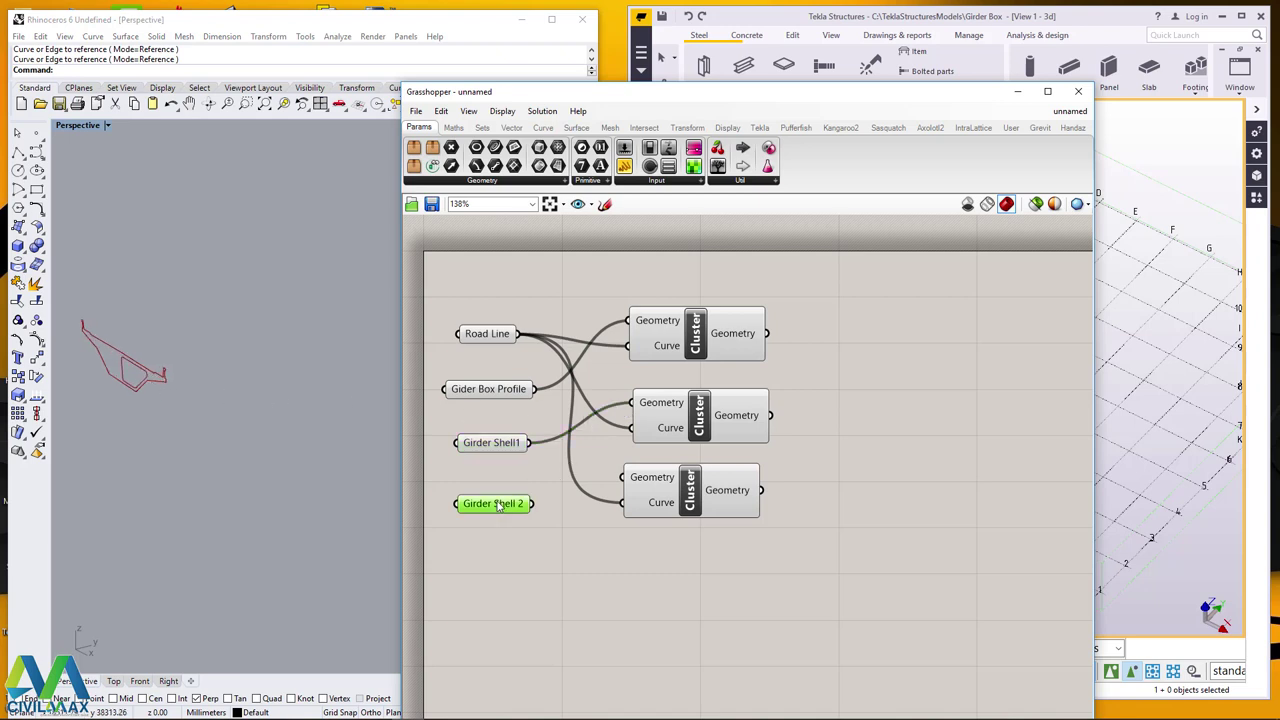
{"action": "left_click_drag", "start_coordinate": [532, 504], "coordinate": [622, 477]}
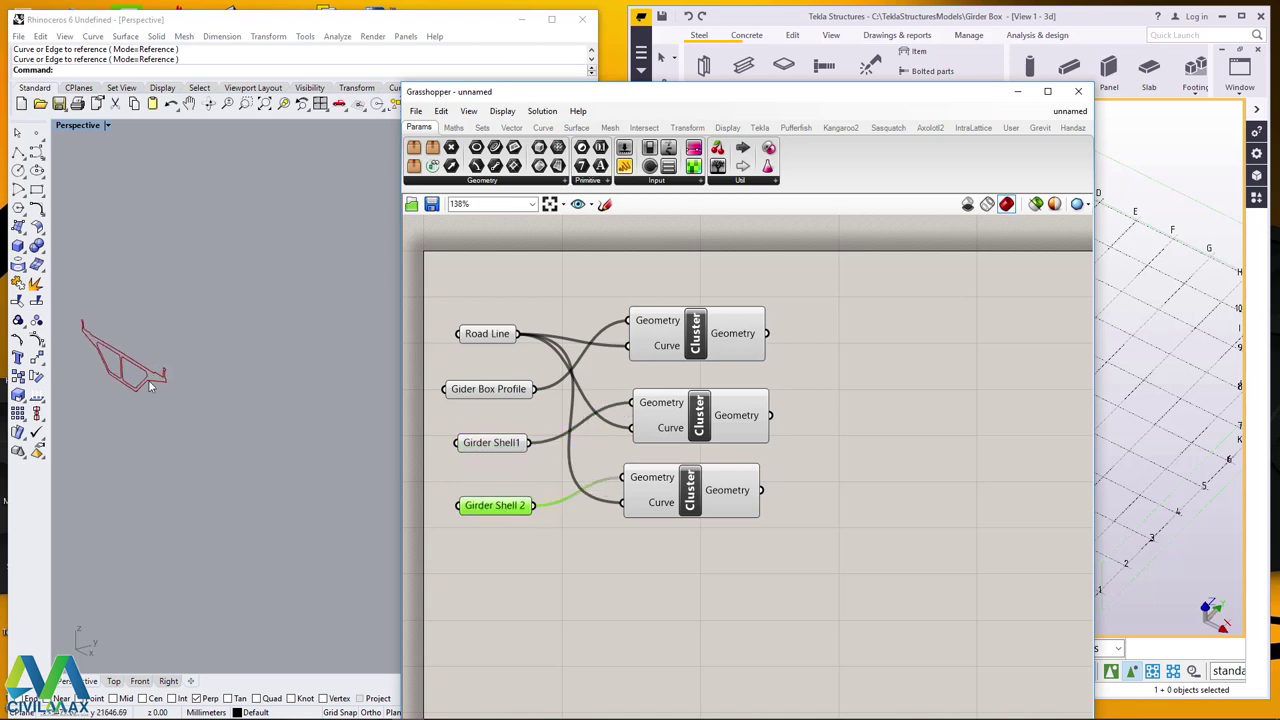
{"action": "scroll", "coordinate": [116, 366], "scroll_direction": "up", "scroll_amount": 4}
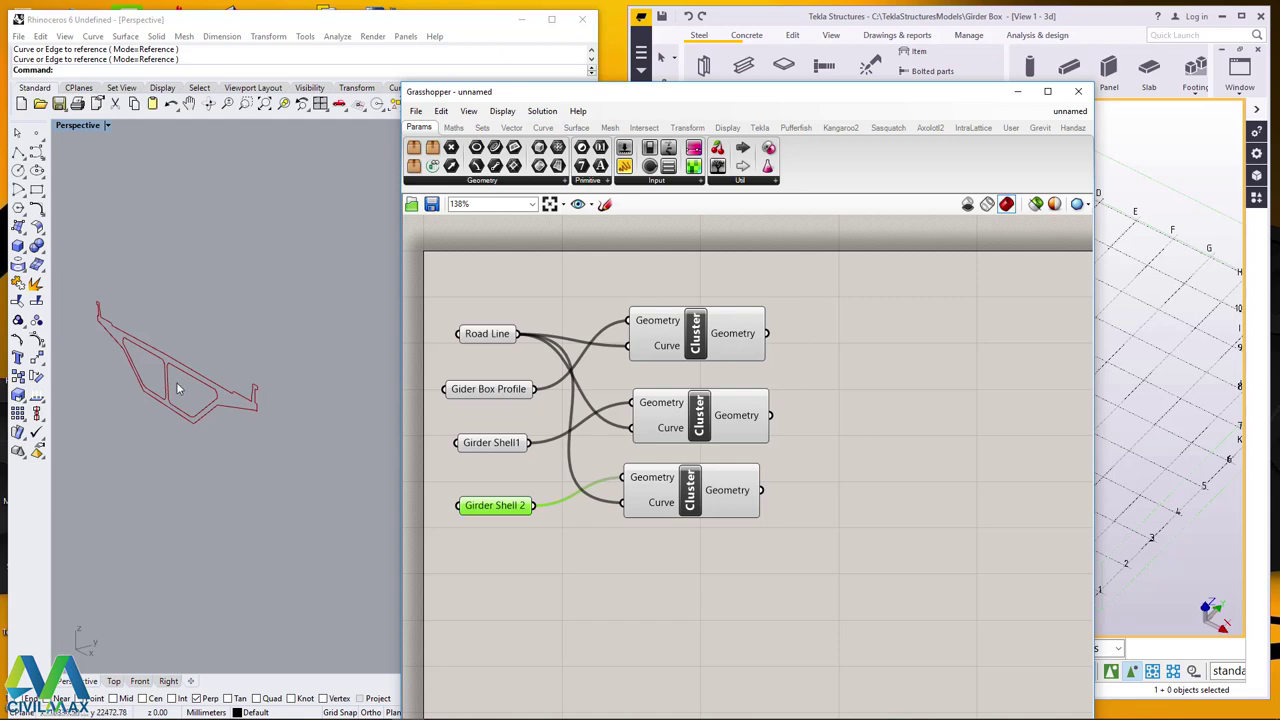
Tidy the canvas by shifting Girder Shell1, Girder Shell 2 and the three clusters into neat columns.
{"action": "left_click_drag", "start_coordinate": [481, 448], "coordinate": [468, 446]}
{"action": "left_click", "coordinate": [483, 512]}
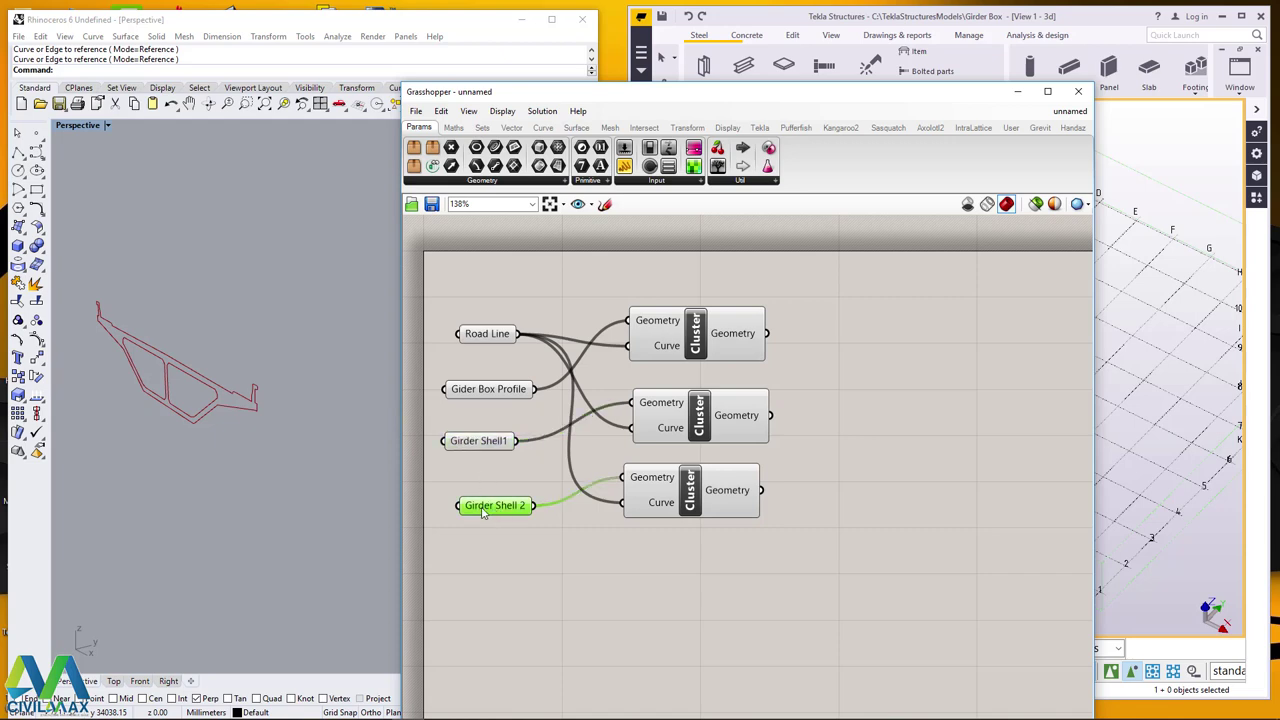
{"action": "left_click_drag", "start_coordinate": [483, 512], "coordinate": [461, 512]}
{"action": "left_click_drag", "start_coordinate": [717, 433], "coordinate": [700, 428]}
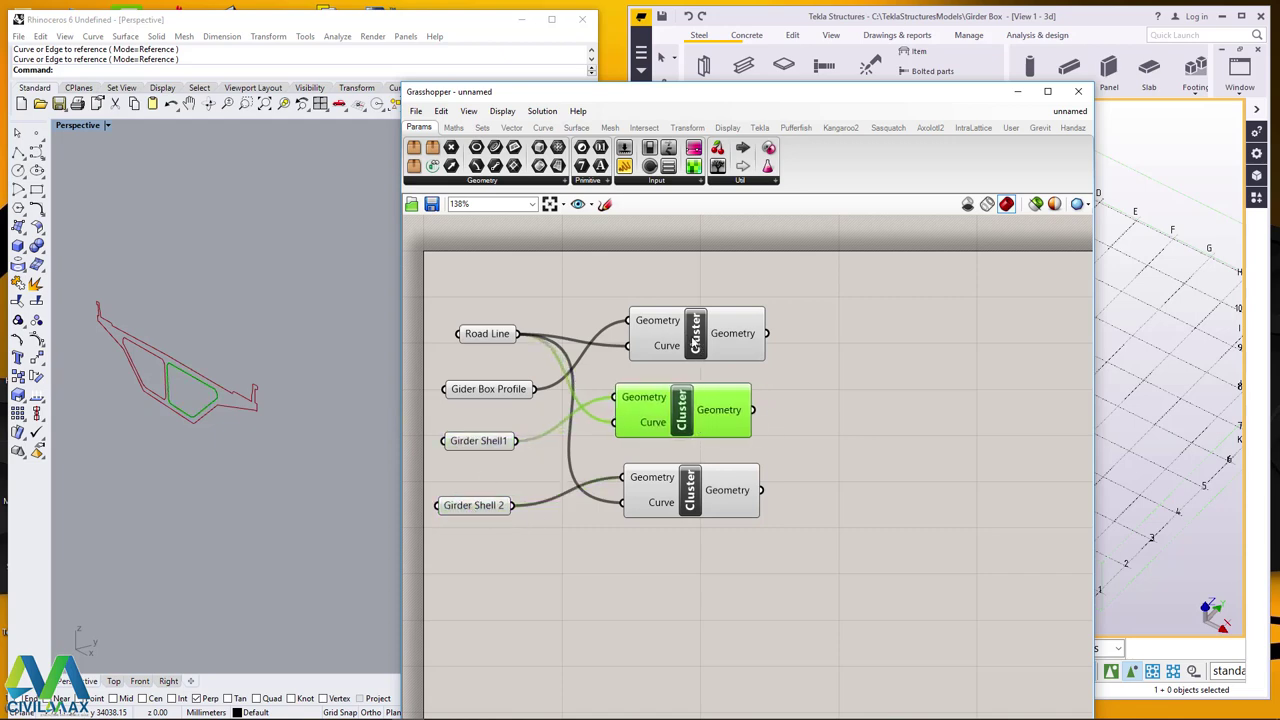
{"action": "left_click_drag", "start_coordinate": [694, 341], "coordinate": [671, 334]}
{"action": "left_click_drag", "start_coordinate": [714, 417], "coordinate": [705, 417]}
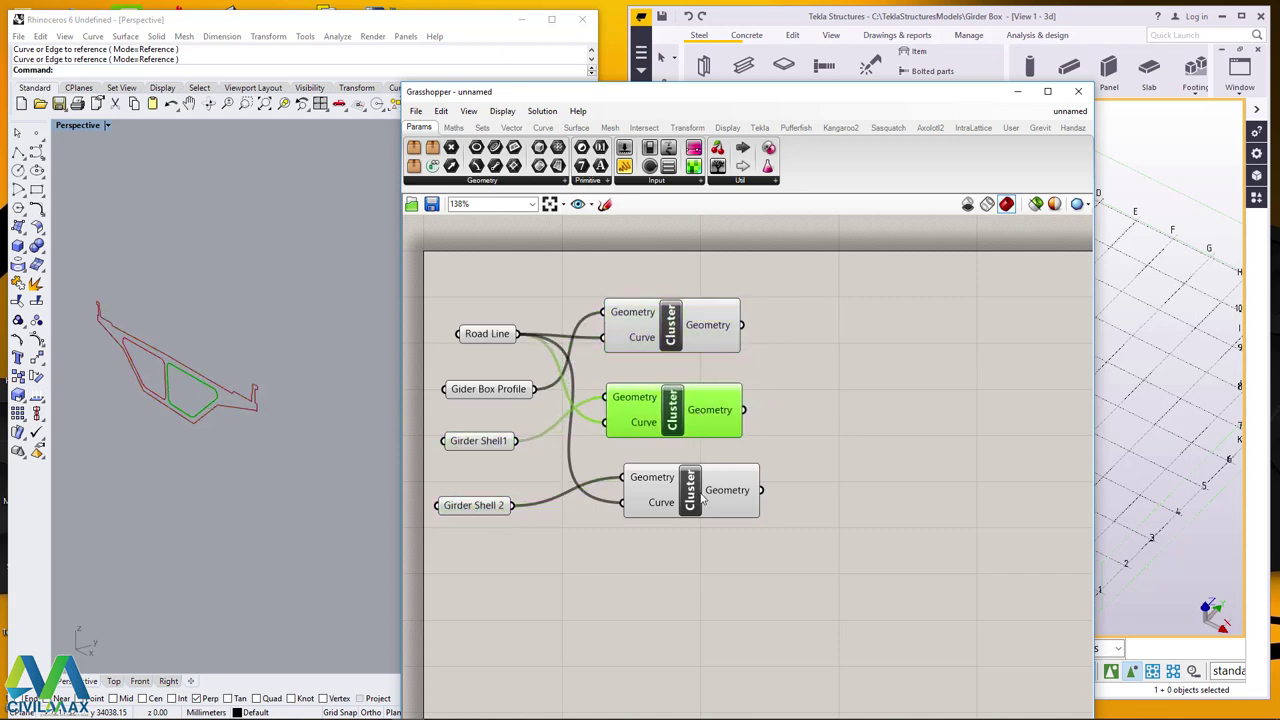
{"action": "left_click_drag", "start_coordinate": [696, 502], "coordinate": [683, 505]}
{"action": "left_click", "coordinate": [848, 395]}
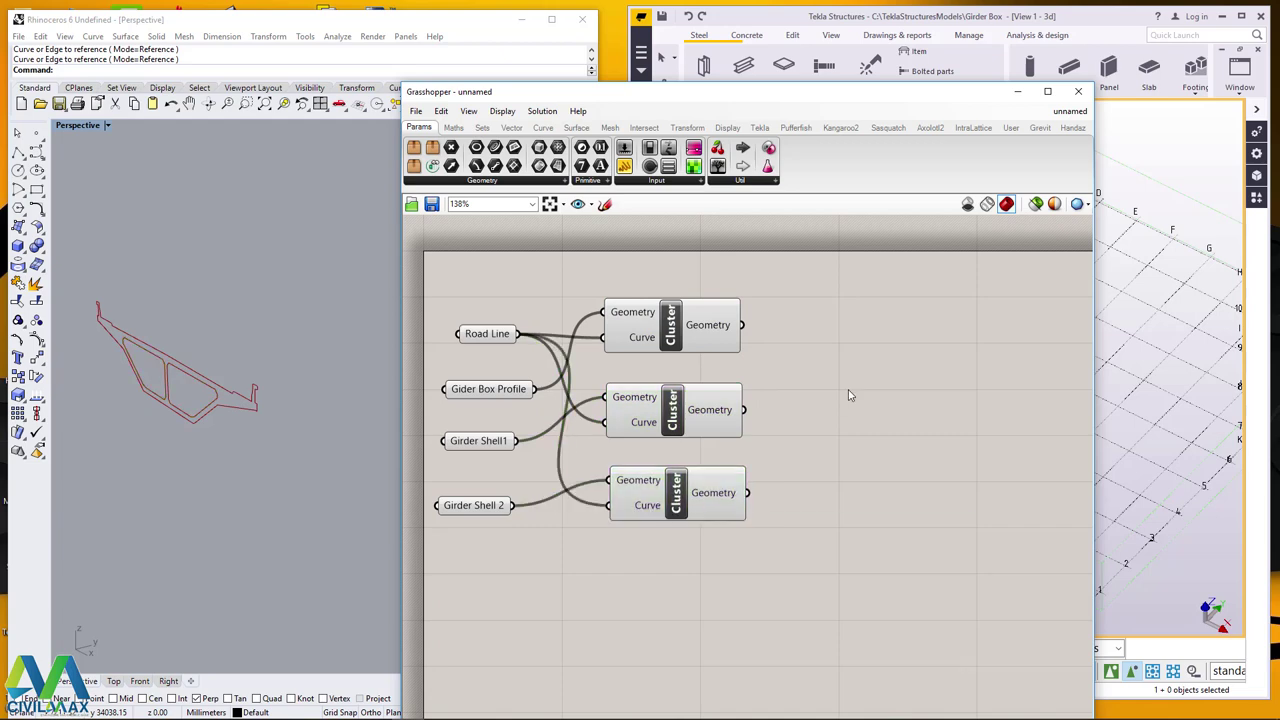
Add a Sweep1 component beside the top cluster and paste two more copies of it.
{"action": "double_click", "coordinate": [850, 328]}
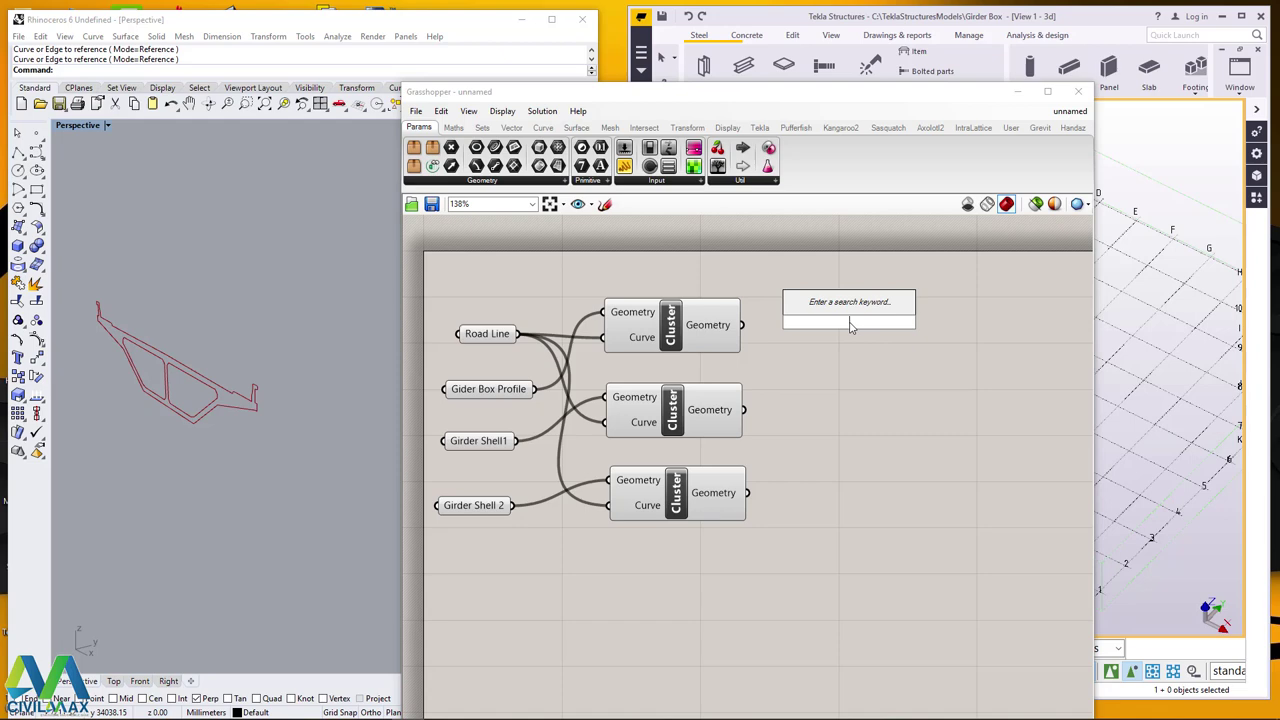
{"action": "type", "text": "swee"}
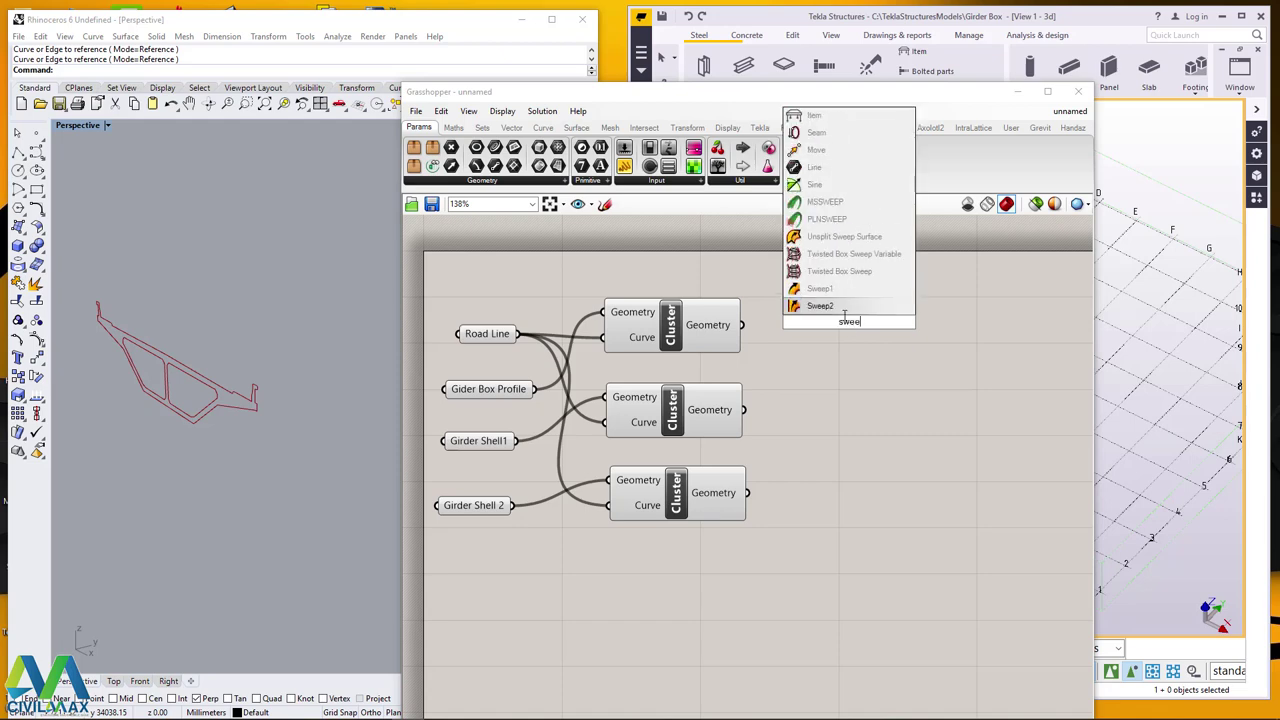
{"action": "left_click", "coordinate": [820, 288]}
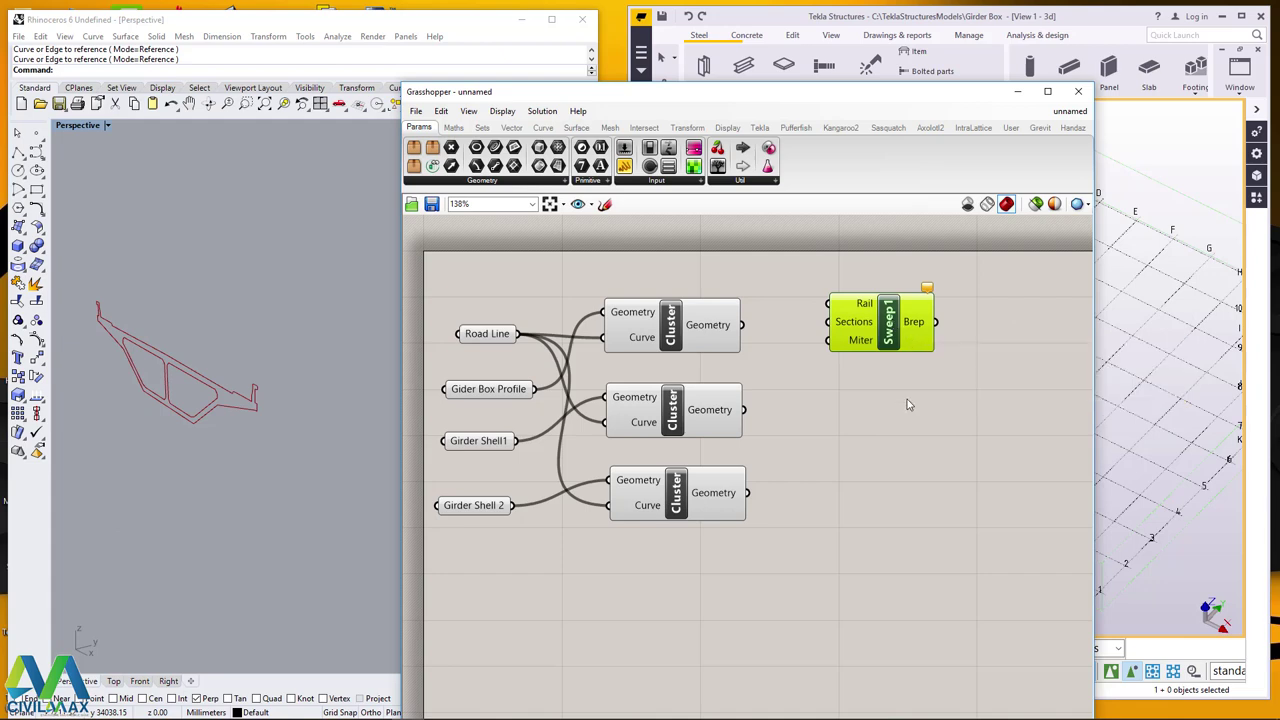
{"action": "key", "text": "ctrl+v"}
{"action": "key", "text": "ctrl+v"}
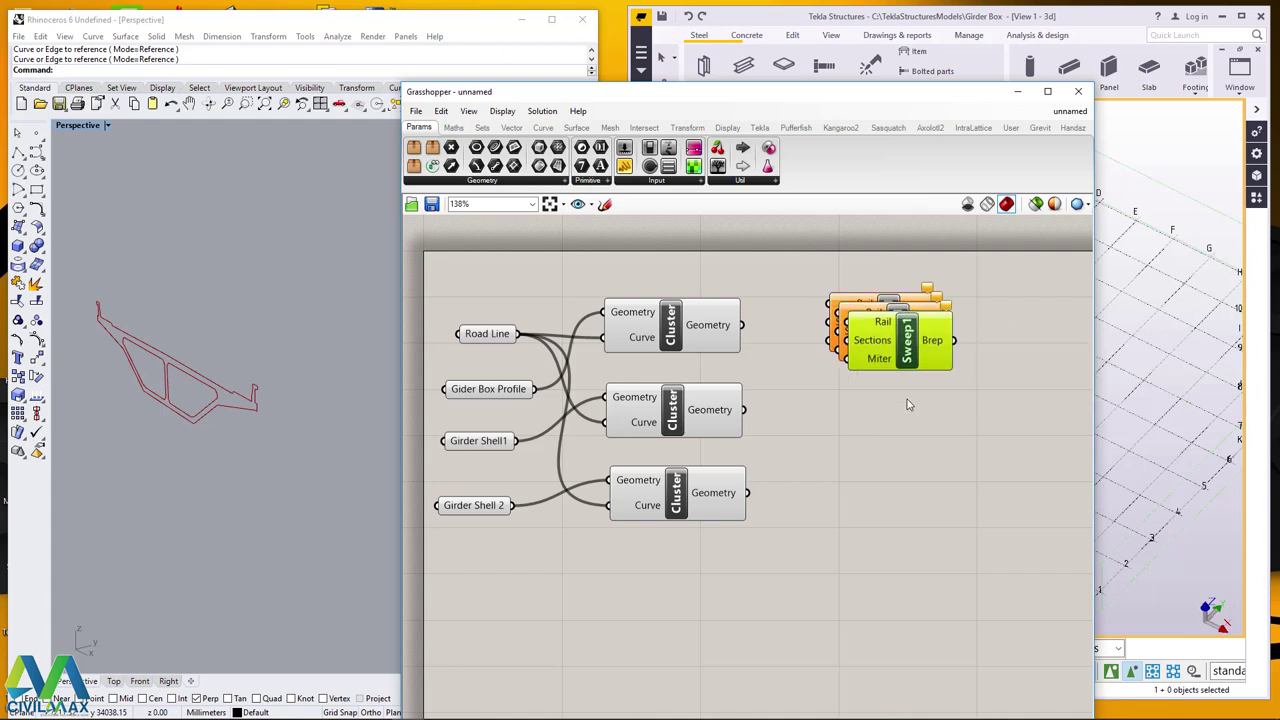
Spread the three Sweep1 components beside their clusters, then centre them in one column with even vertical spacing.
{"action": "left_click_drag", "start_coordinate": [893, 358], "coordinate": [875, 537]}
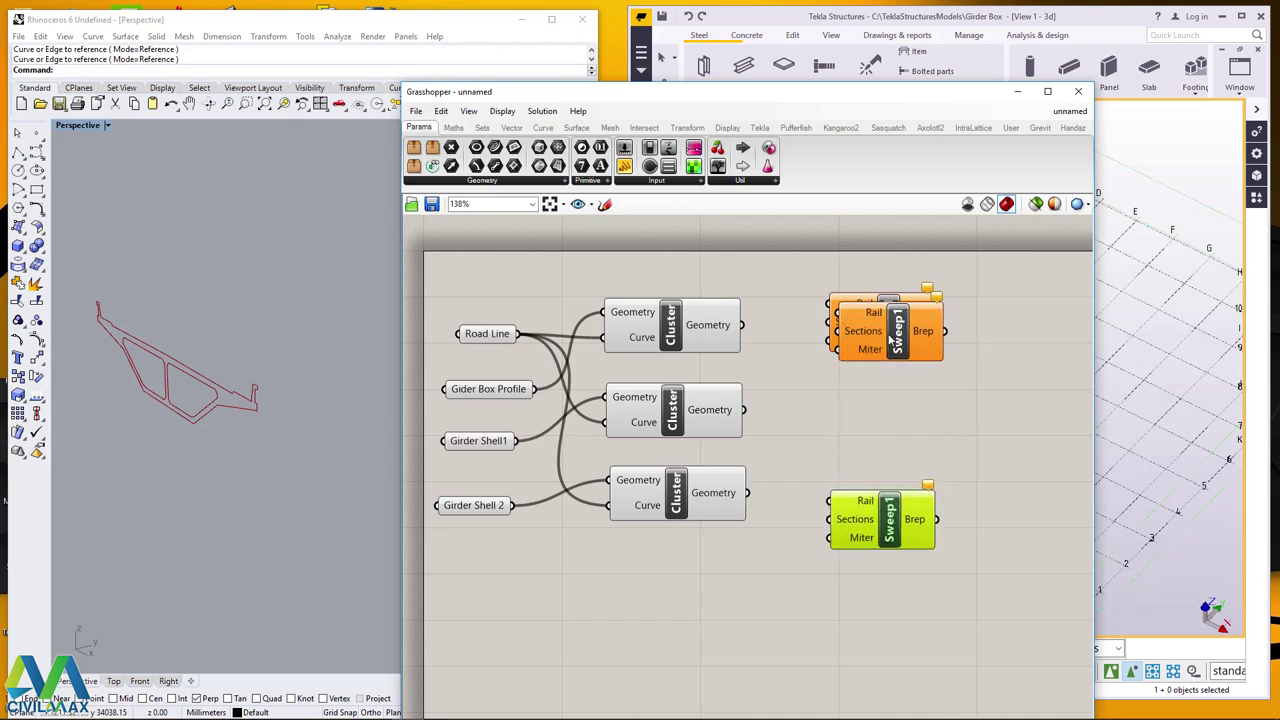
{"action": "left_click_drag", "start_coordinate": [891, 341], "coordinate": [882, 308]}
{"action": "left_click_drag", "start_coordinate": [880, 445], "coordinate": [865, 430]}
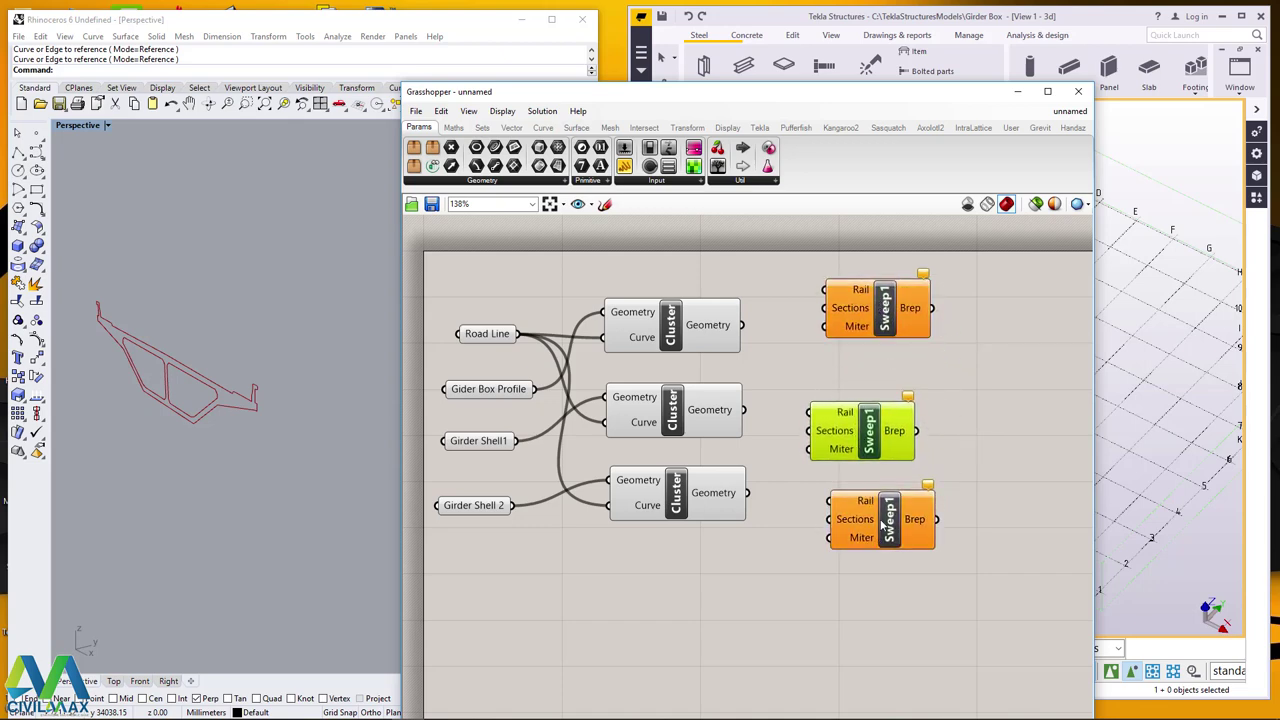
{"action": "left_click_drag", "start_coordinate": [888, 518], "coordinate": [868, 508]}
{"action": "left_click_drag", "start_coordinate": [974, 284], "coordinate": [812, 540]}
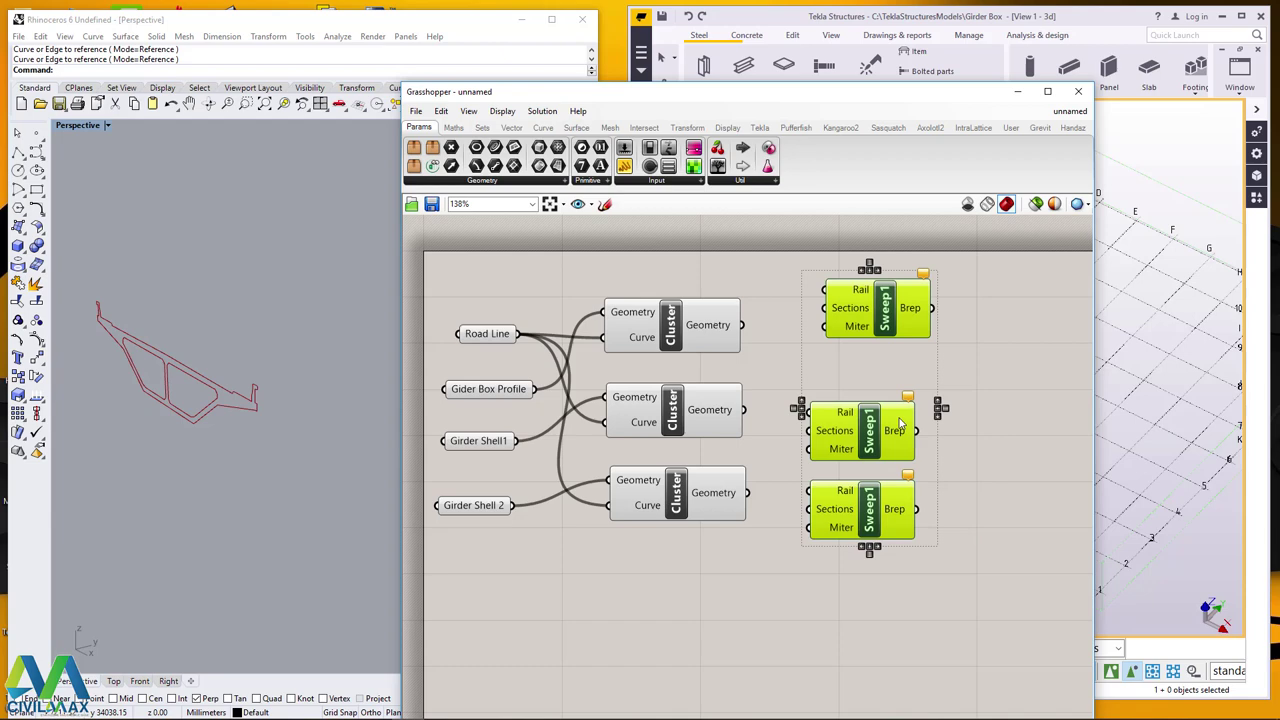
{"action": "left_click", "coordinate": [869, 266]}
{"action": "left_click", "coordinate": [870, 270]}
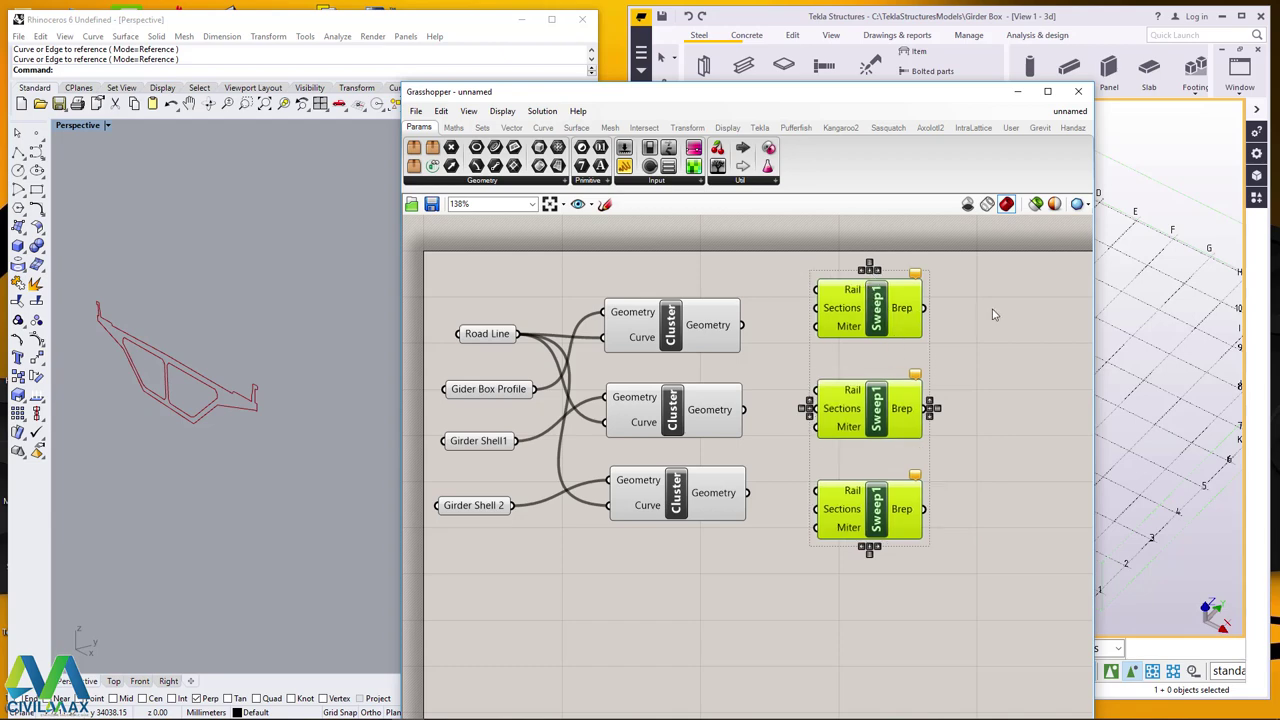
{"action": "left_click", "coordinate": [992, 320]}
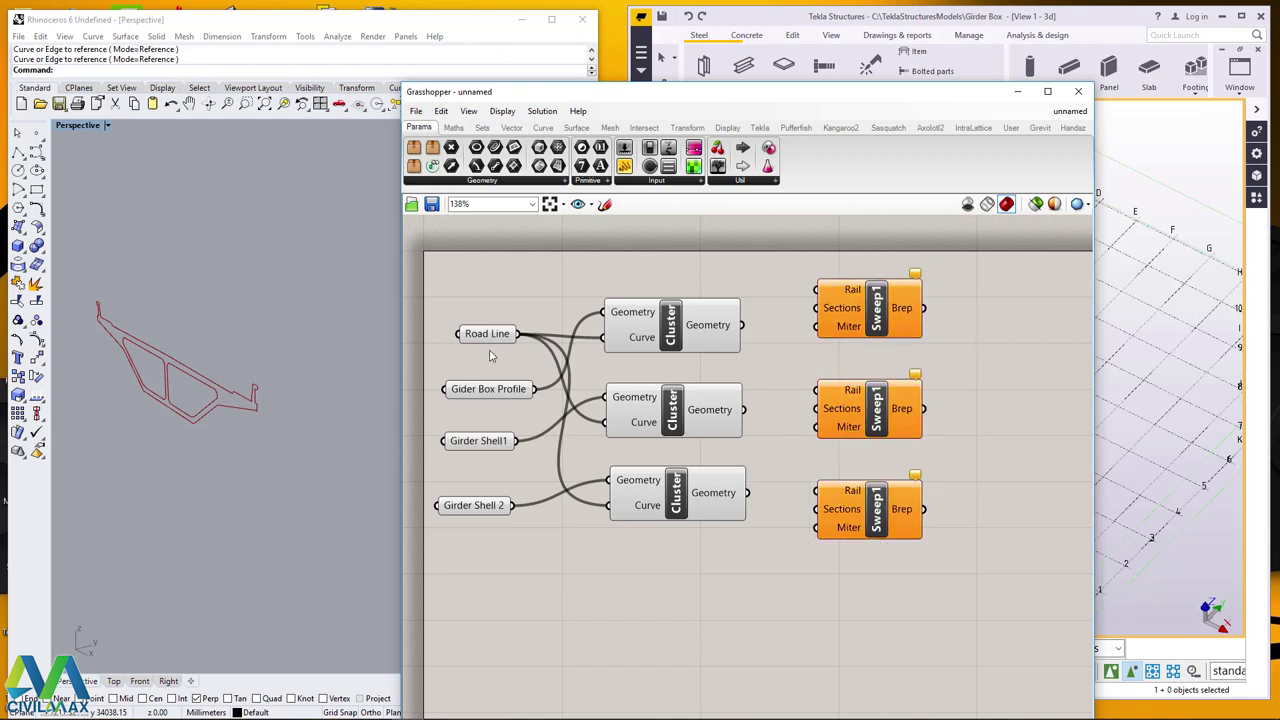
Move the Road Line parameter above the clusters and connect it to the Rail inputs of all three Sweep1 components.
{"action": "left_click_drag", "start_coordinate": [480, 337], "coordinate": [460, 291]}
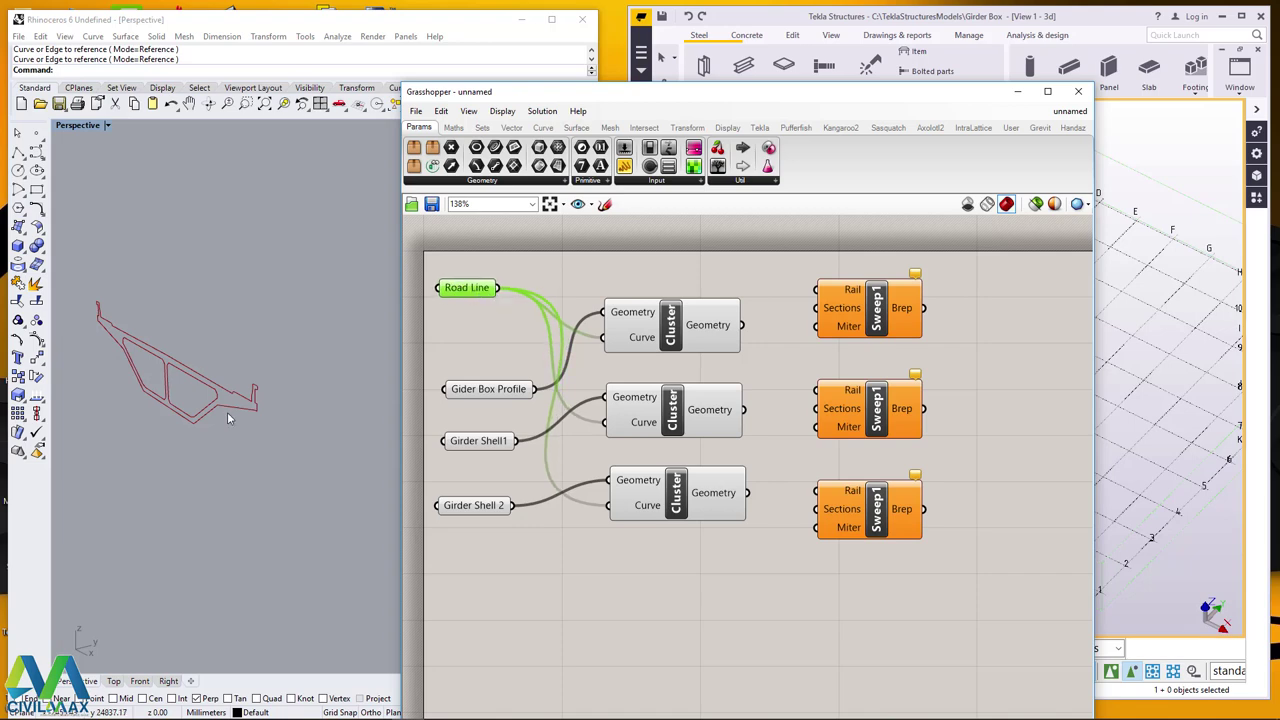
{"action": "right_click_drag", "start_coordinate": [227, 412], "coordinate": [211, 424]}
{"action": "left_click_drag", "start_coordinate": [498, 288], "coordinate": [808, 297]}
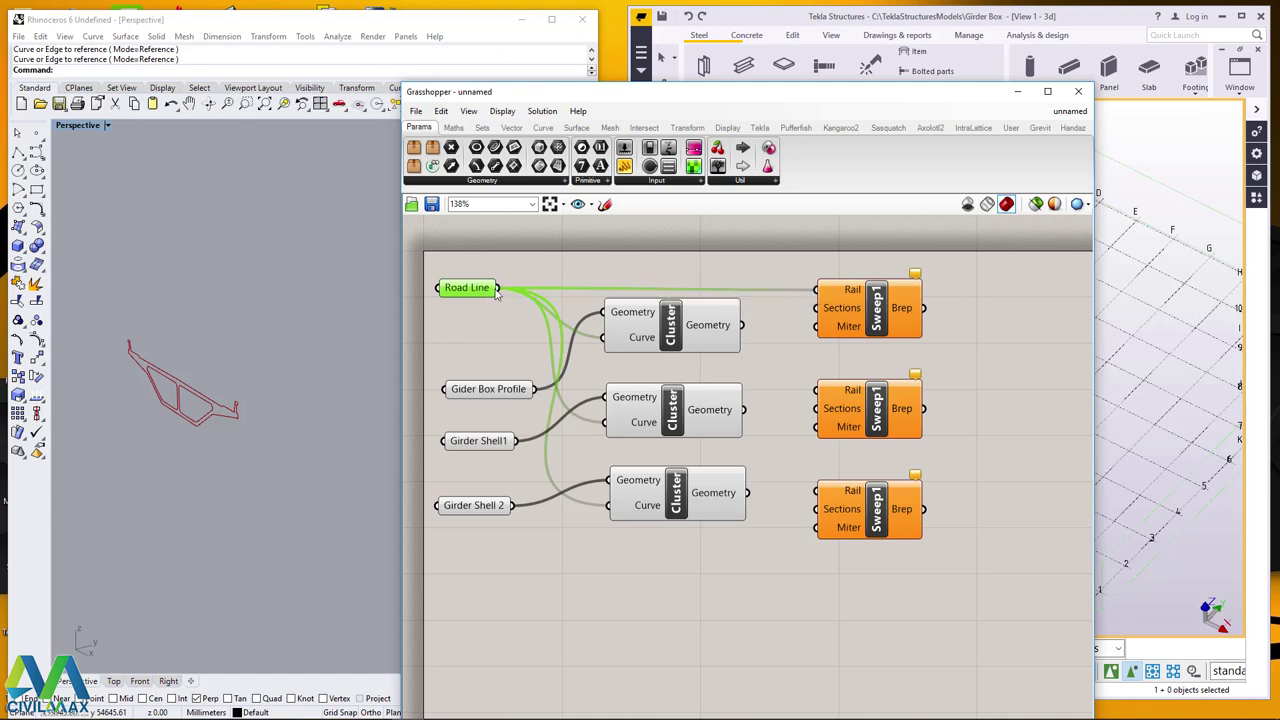
{"action": "left_click_drag", "start_coordinate": [497, 288], "coordinate": [816, 390]}
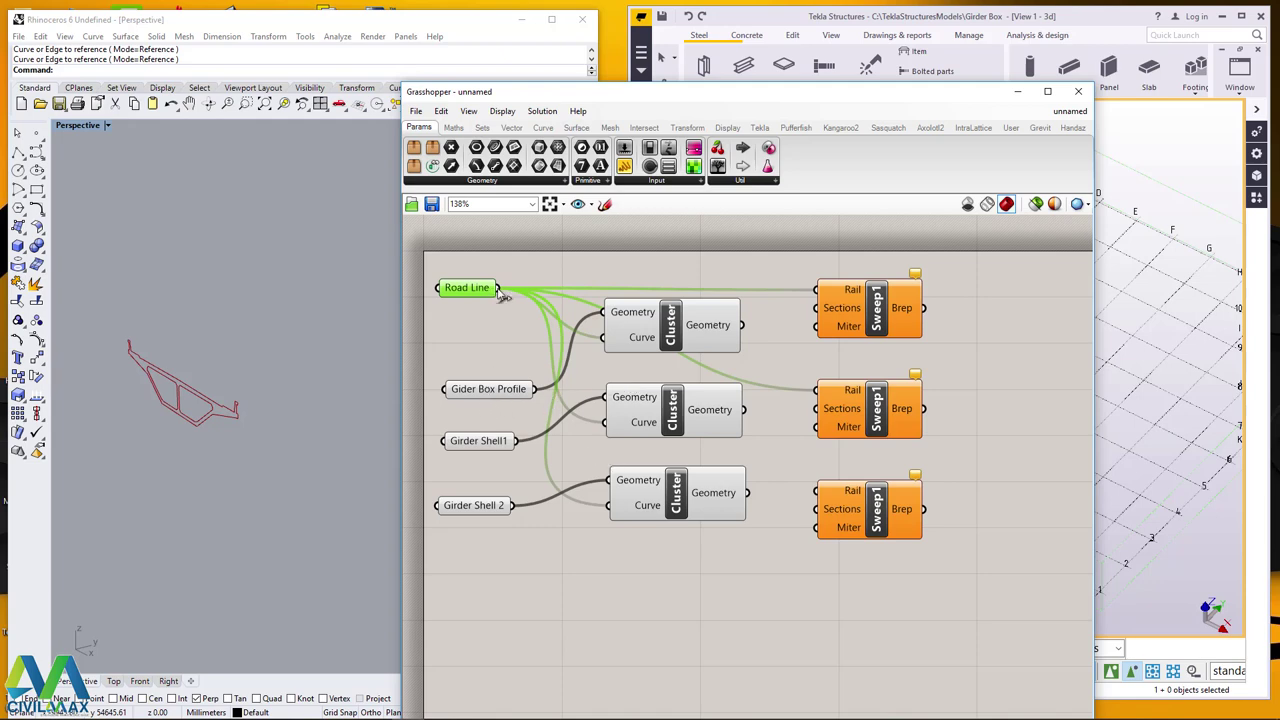
{"action": "left_click_drag", "start_coordinate": [498, 288], "coordinate": [816, 490]}
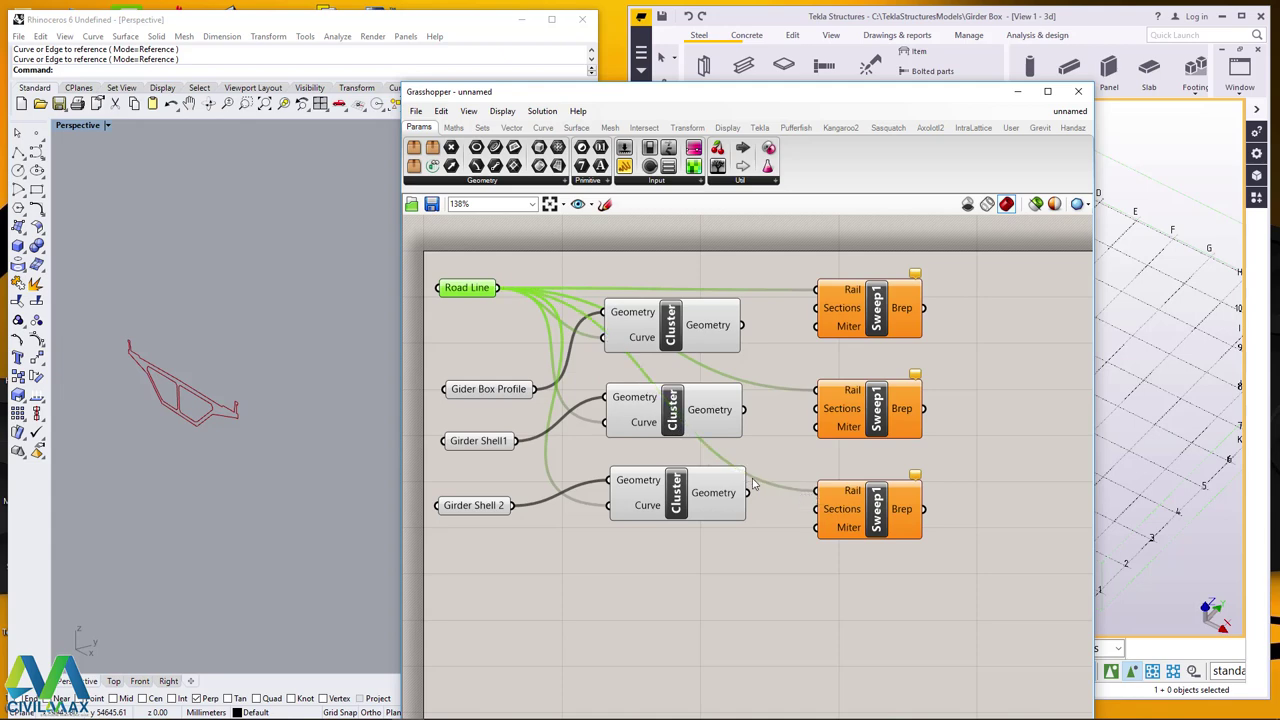
Reposition the top Sweep1 and connect the top cluster's Geometry output to its Sections input.
{"action": "left_click_drag", "start_coordinate": [877, 315], "coordinate": [890, 305]}
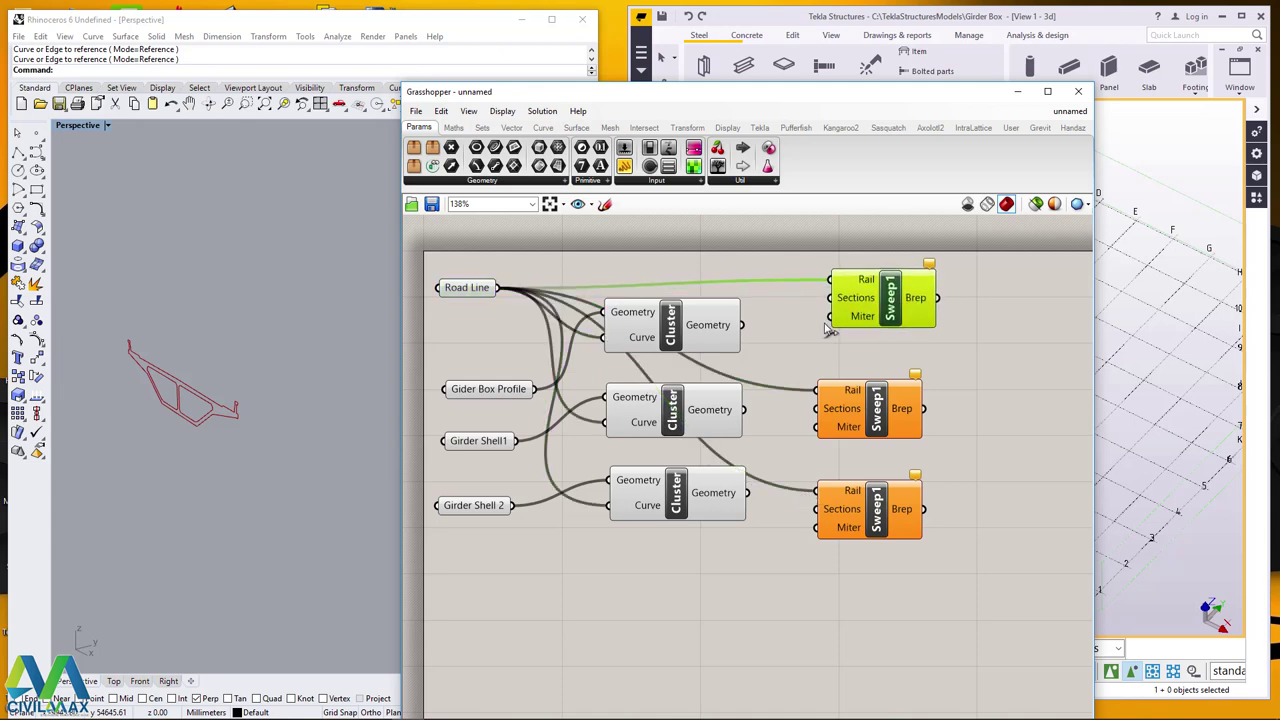
{"action": "left_click", "coordinate": [723, 330]}
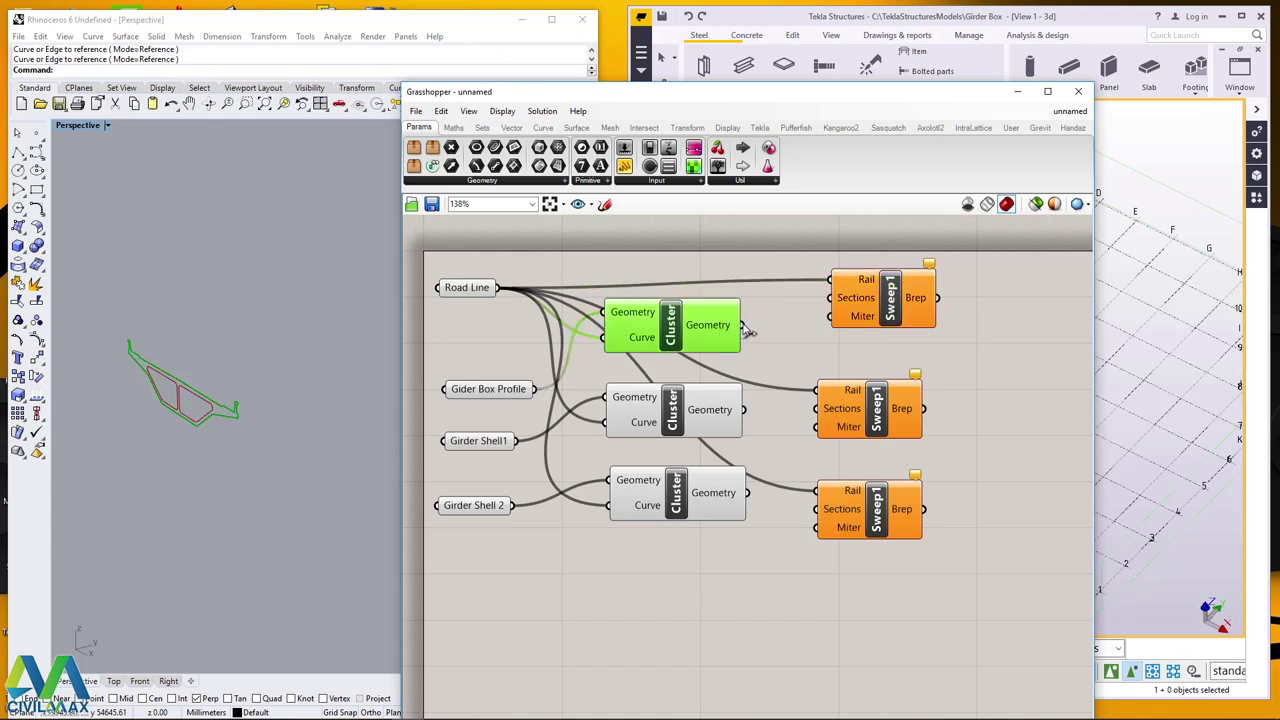
{"action": "left_click_drag", "start_coordinate": [743, 326], "coordinate": [830, 298]}
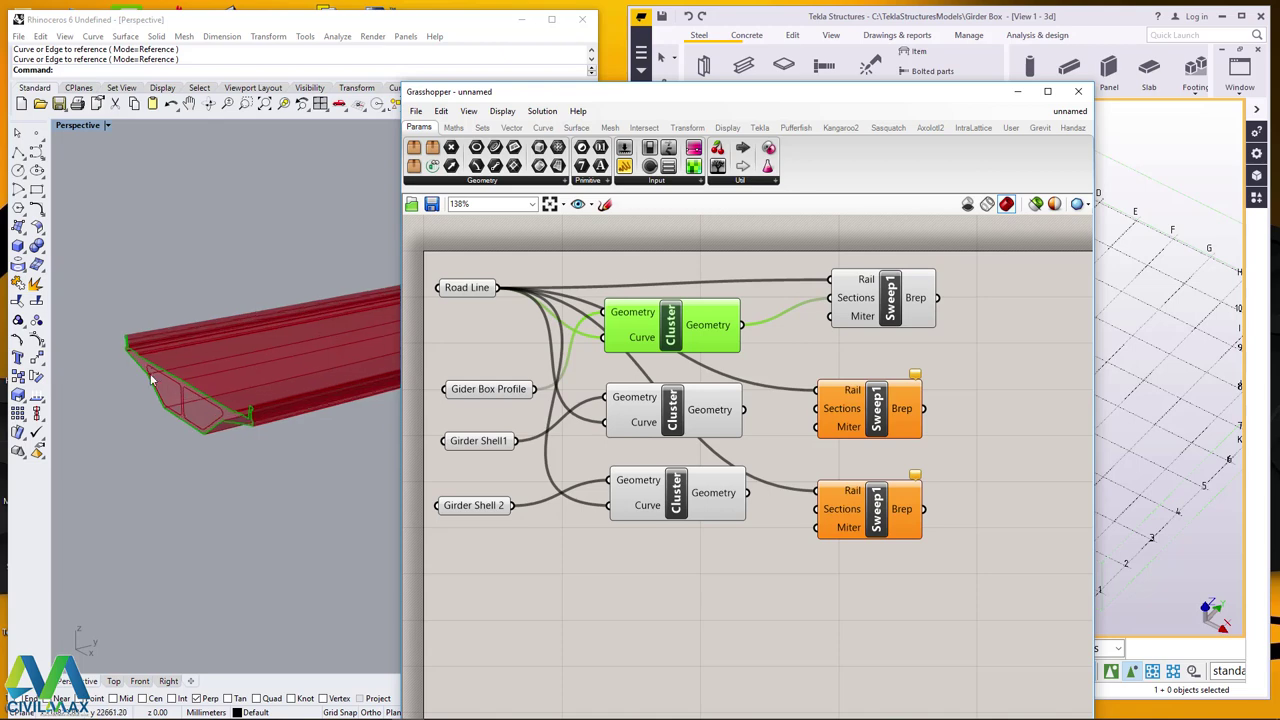
Examine the swept girder box and its end section in the Rhino perspective view.
{"action": "scroll", "coordinate": [150, 368], "scroll_direction": "up", "scroll_amount": 2}
{"action": "scroll", "coordinate": [200, 452], "scroll_direction": "down", "scroll_amount": 3}
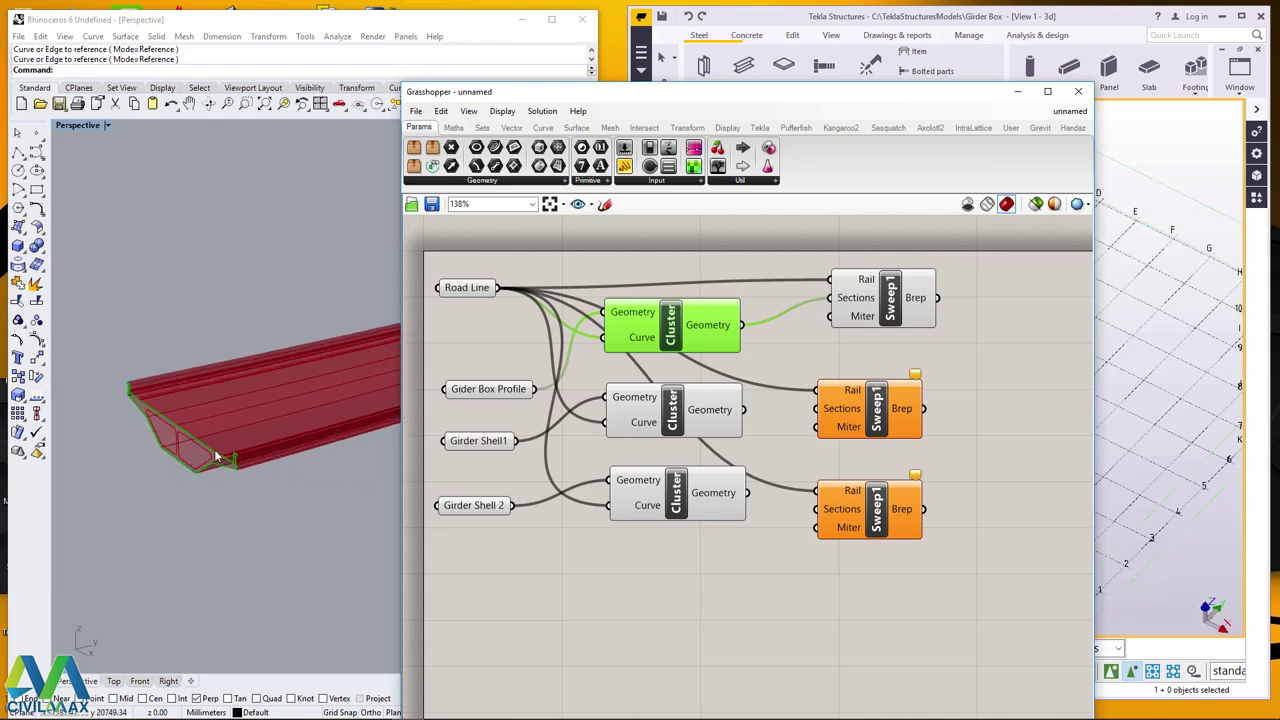
{"action": "scroll", "coordinate": [200, 458], "scroll_direction": "up", "scroll_amount": 3}
{"action": "scroll", "coordinate": [200, 461], "scroll_direction": "up", "scroll_amount": 3}
{"action": "scroll", "coordinate": [203, 460], "scroll_direction": "down", "scroll_amount": 3}
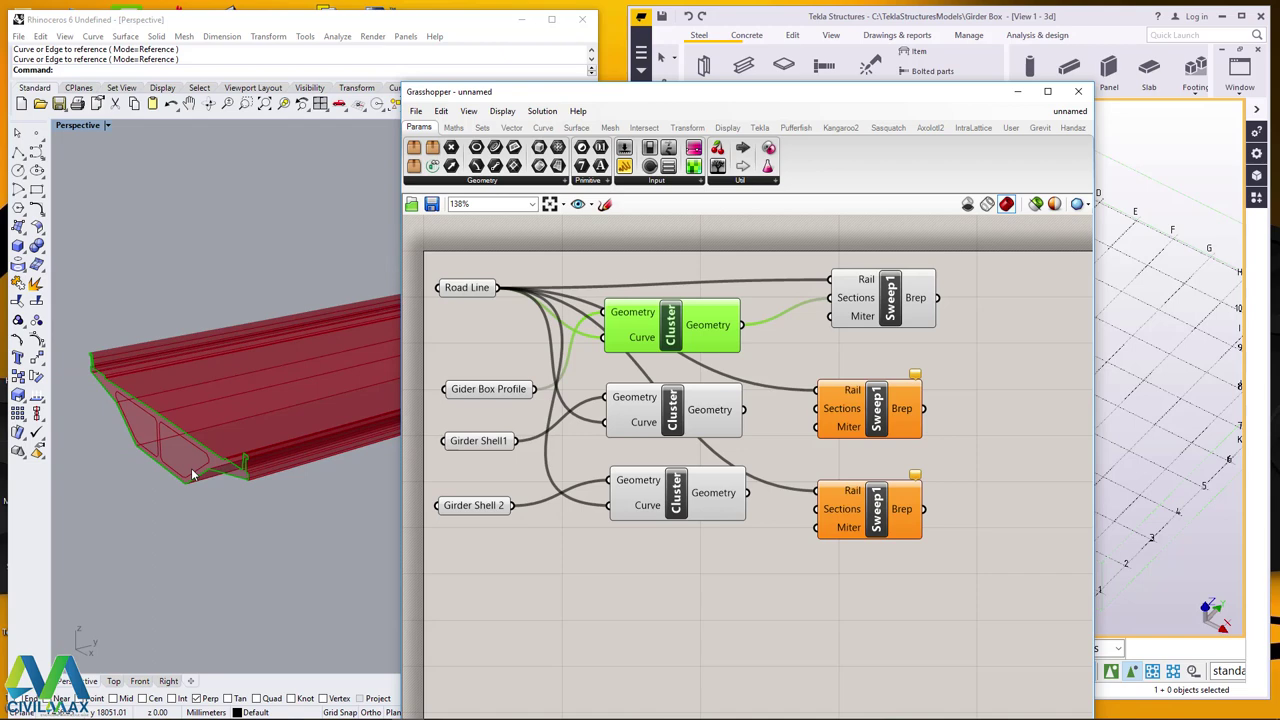
{"action": "scroll", "coordinate": [171, 504], "scroll_direction": "down", "scroll_amount": 5}
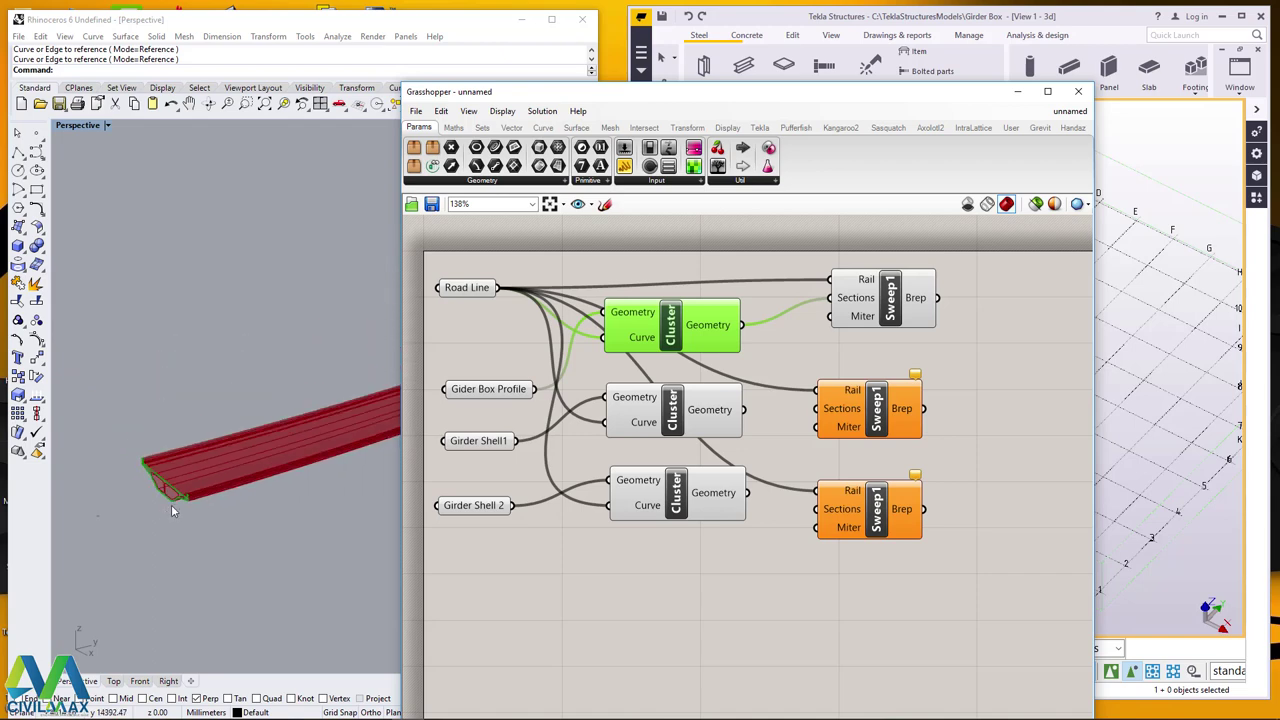
{"action": "right_click_drag", "start_coordinate": [206, 525], "coordinate": [164, 516]}
{"action": "scroll", "coordinate": [247, 462], "scroll_direction": "up", "scroll_amount": 5}
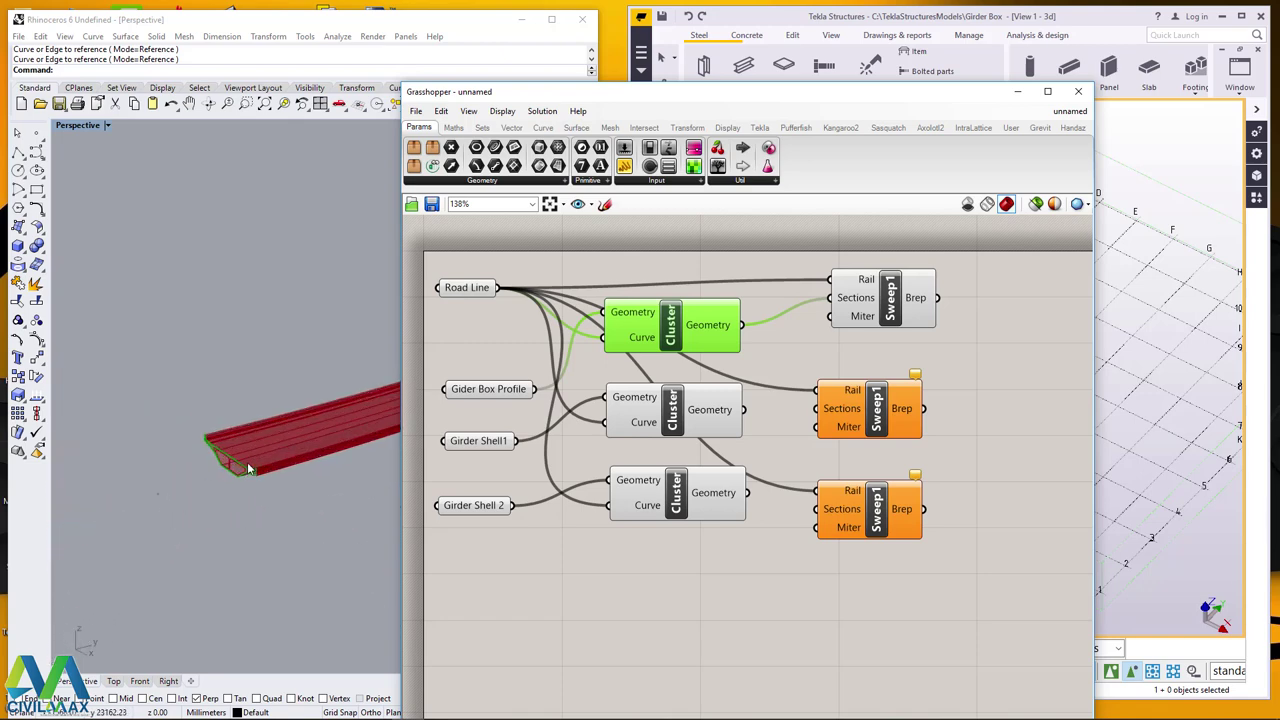
Connect the second and third clusters' Geometry outputs to the Sections inputs of their matching Sweep1 components and inspect the swept shells.
{"action": "left_click", "coordinate": [728, 428]}
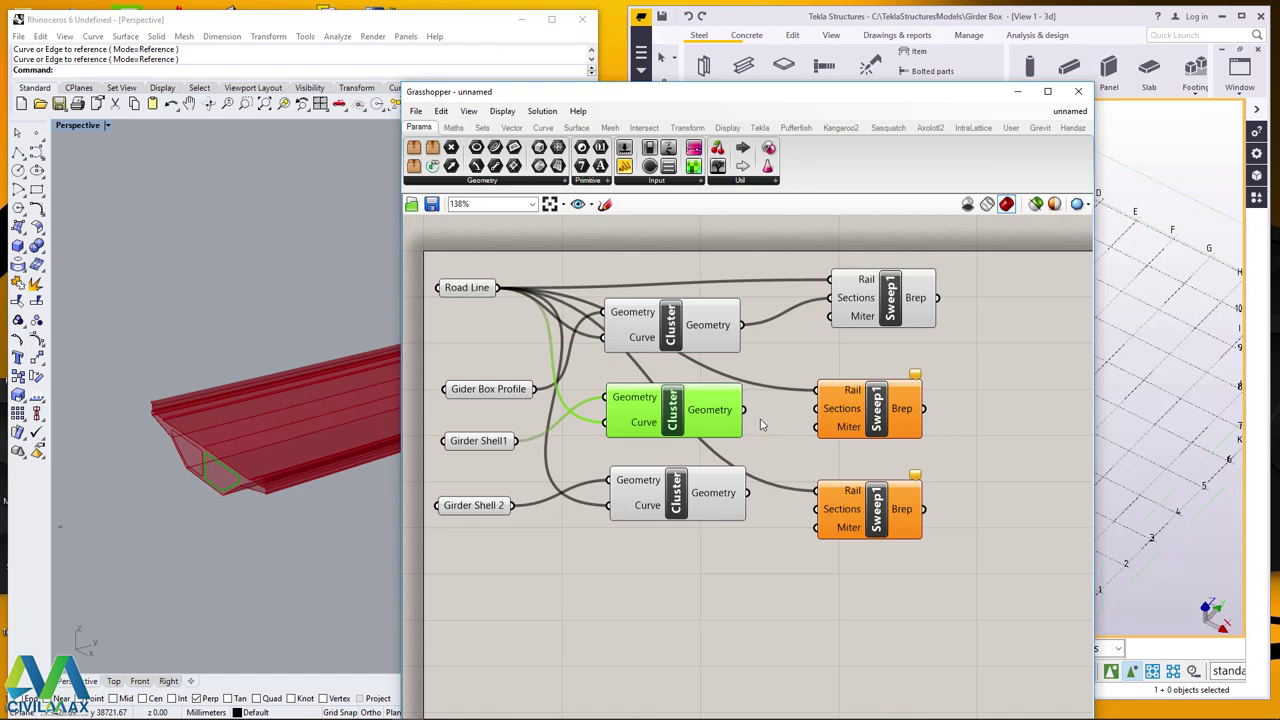
{"action": "left_click_drag", "start_coordinate": [745, 409], "coordinate": [816, 408]}
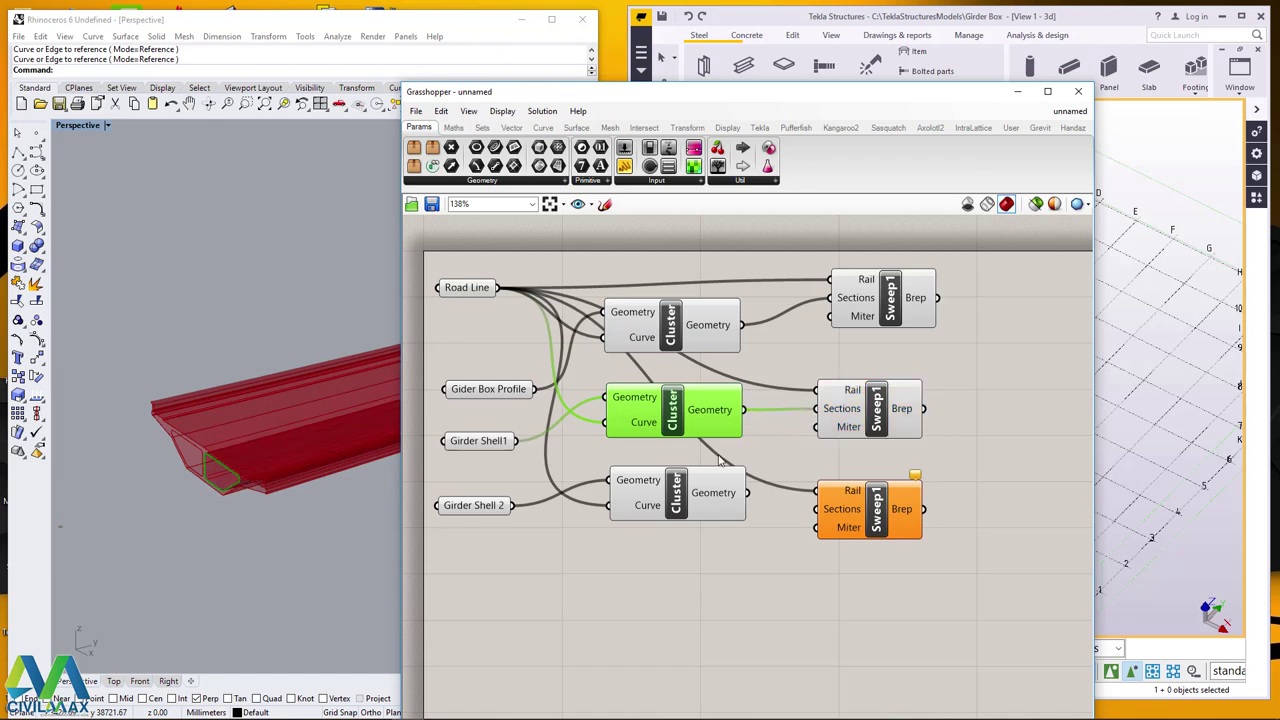
{"action": "left_click", "coordinate": [722, 502]}
{"action": "left_click_drag", "start_coordinate": [746, 492], "coordinate": [816, 508]}
{"action": "right_click_drag", "start_coordinate": [222, 458], "coordinate": [167, 502]}
{"action": "scroll", "coordinate": [240, 500], "scroll_direction": "up", "scroll_amount": 5}
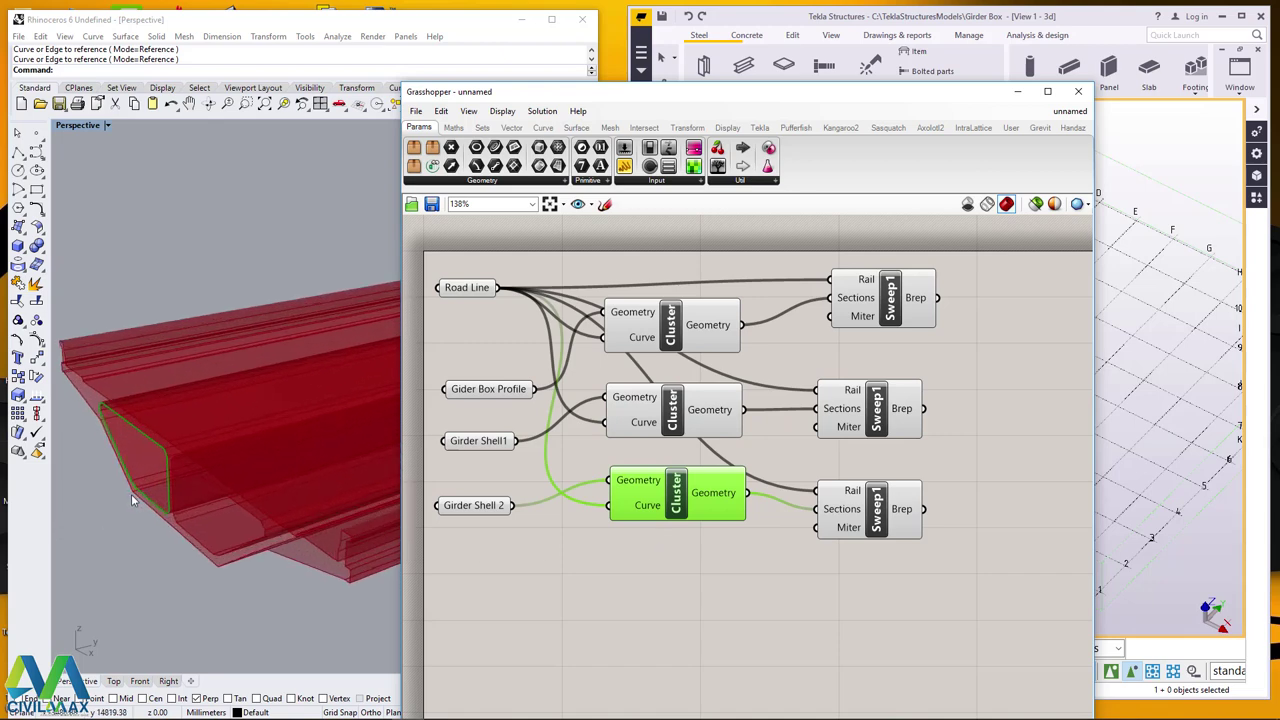
{"action": "right_click_drag", "start_coordinate": [320, 537], "coordinate": [147, 429]}
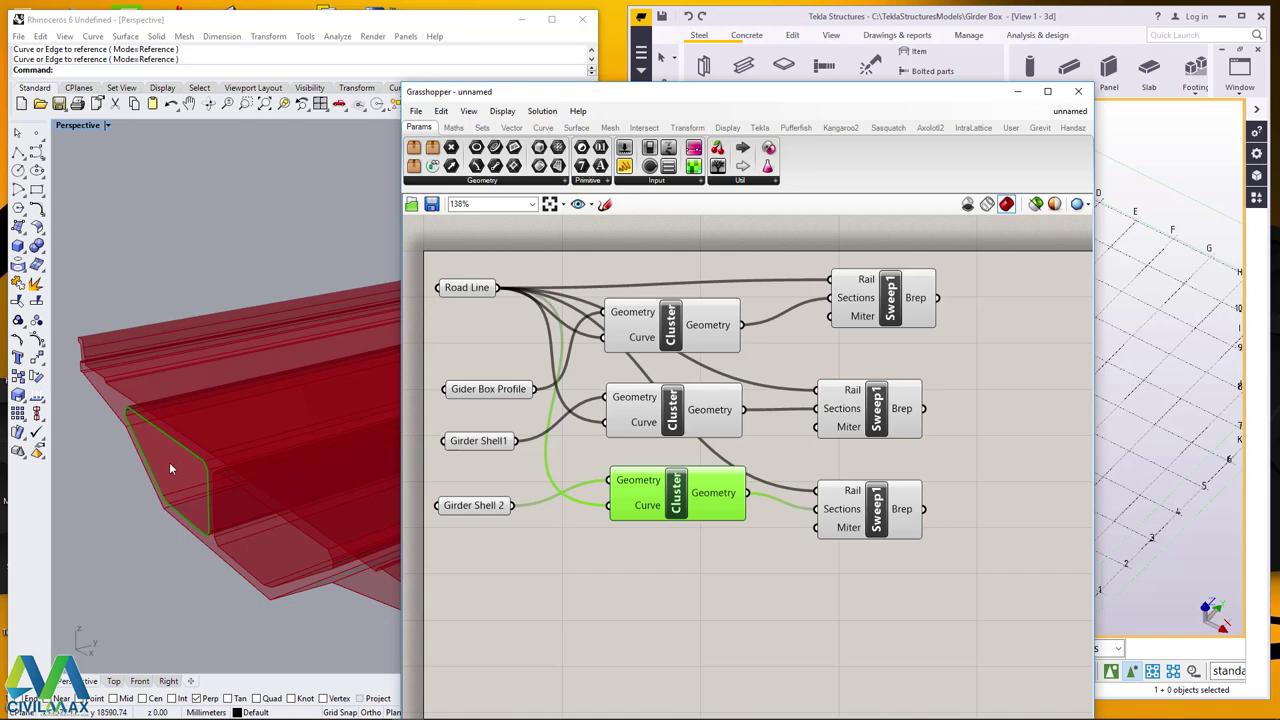
{"action": "scroll", "coordinate": [162, 468], "scroll_direction": "down", "scroll_amount": 3}
{"action": "scroll", "coordinate": [162, 468], "scroll_direction": "down", "scroll_amount": 2}
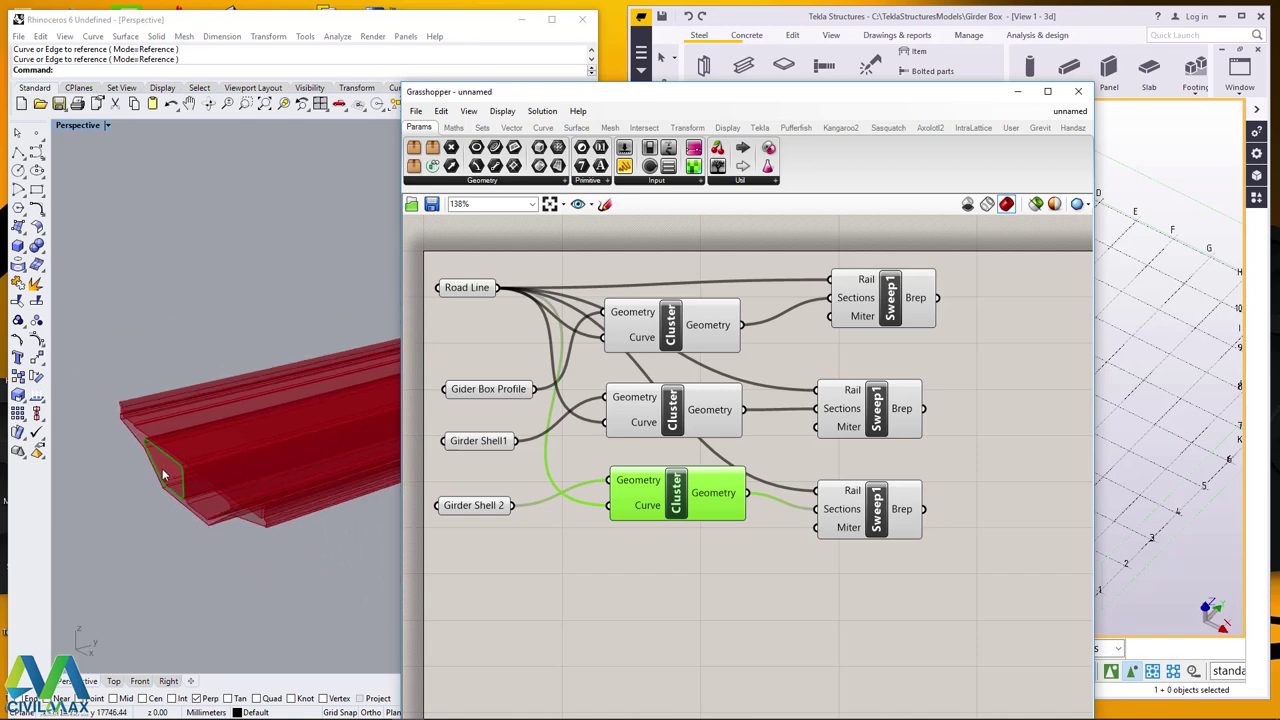
Move the three Sweep1 components closer to the clusters to free canvas space beside their Brep outputs.
{"action": "left_click_drag", "start_coordinate": [885, 300], "coordinate": [850, 298]}
{"action": "left_click_drag", "start_coordinate": [876, 408], "coordinate": [854, 402]}
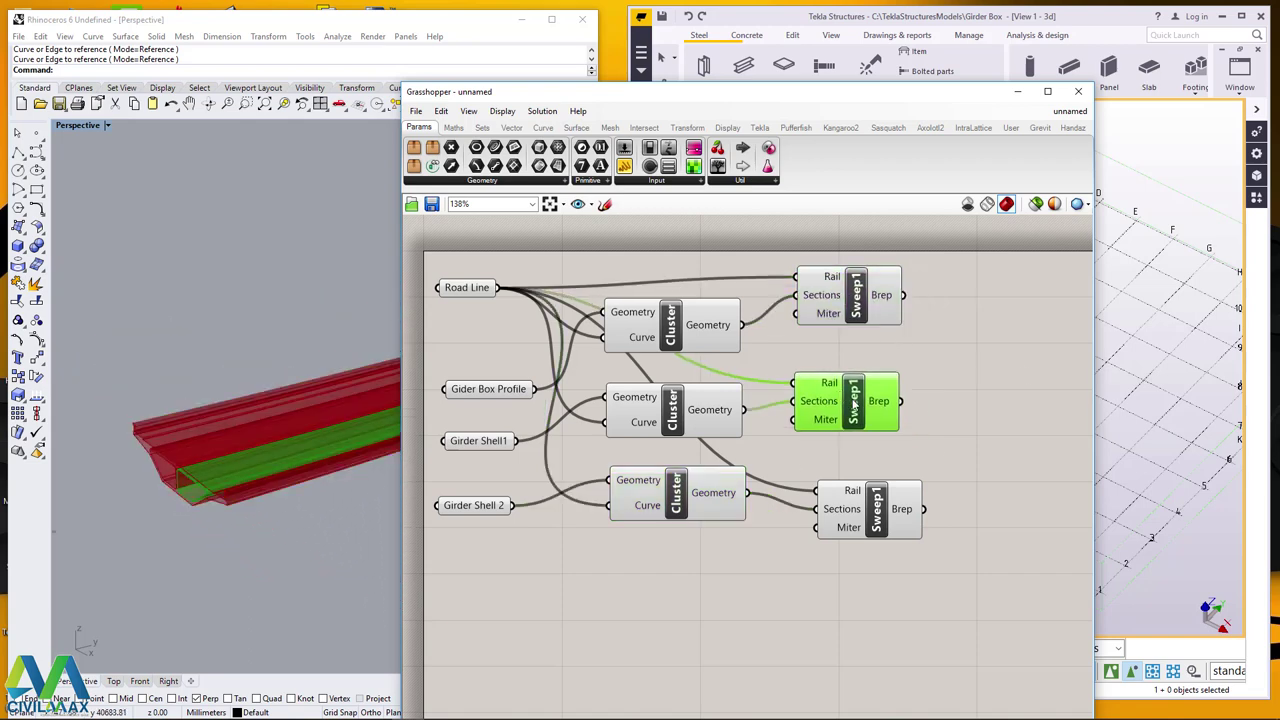
{"action": "left_click_drag", "start_coordinate": [868, 512], "coordinate": [856, 508]}
{"action": "left_click_drag", "start_coordinate": [858, 420], "coordinate": [846, 416]}
{"action": "left_click_drag", "start_coordinate": [861, 511], "coordinate": [849, 501]}
{"action": "left_click_drag", "start_coordinate": [848, 398], "coordinate": [841, 395]}
{"action": "left_click_drag", "start_coordinate": [850, 300], "coordinate": [842, 294]}
{"action": "left_click", "coordinate": [980, 313]}
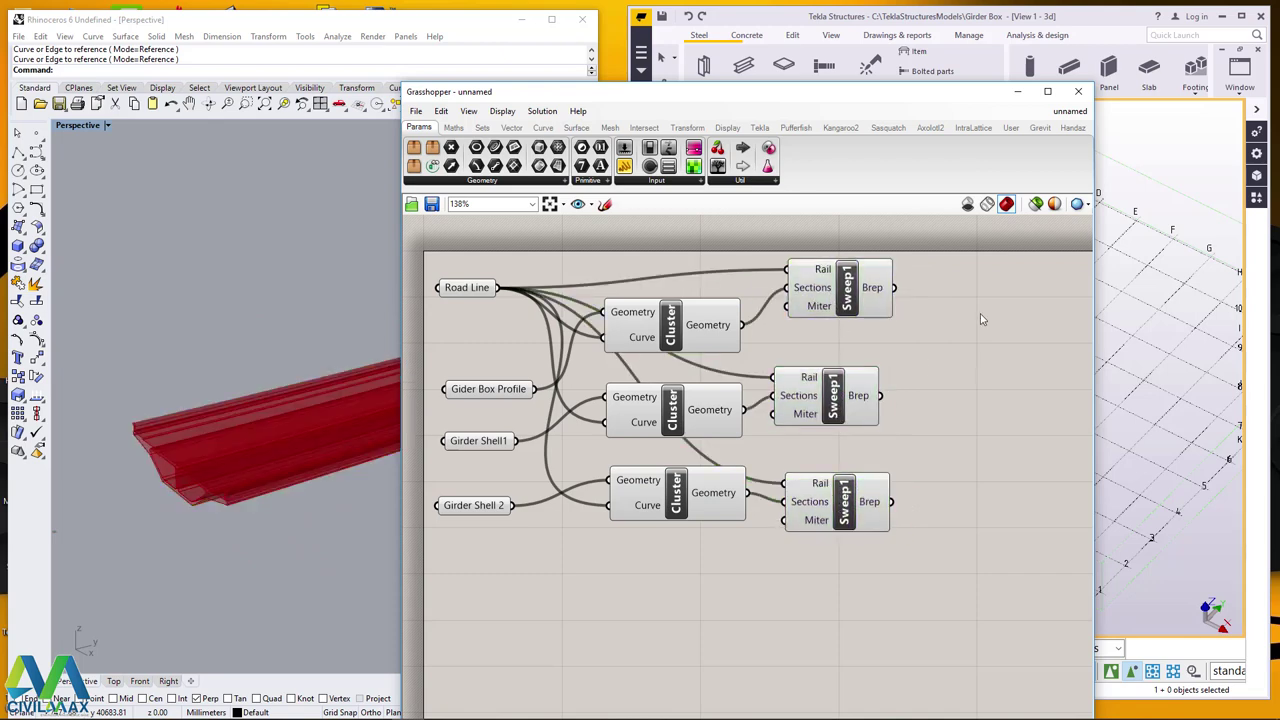
Add a Cap Holes component and connect the top Sweep1's Brep output to its Brep input.
{"action": "double_click", "coordinate": [980, 313]}
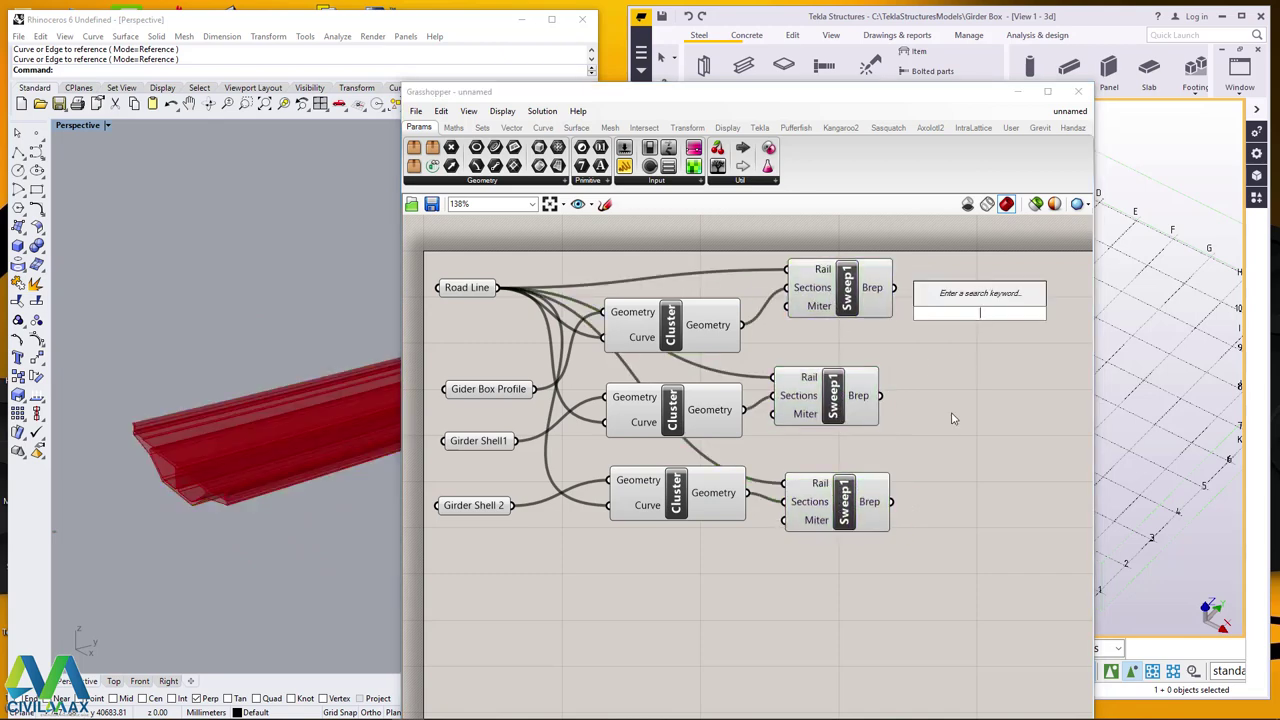
{"action": "left_click", "coordinate": [576, 127]}
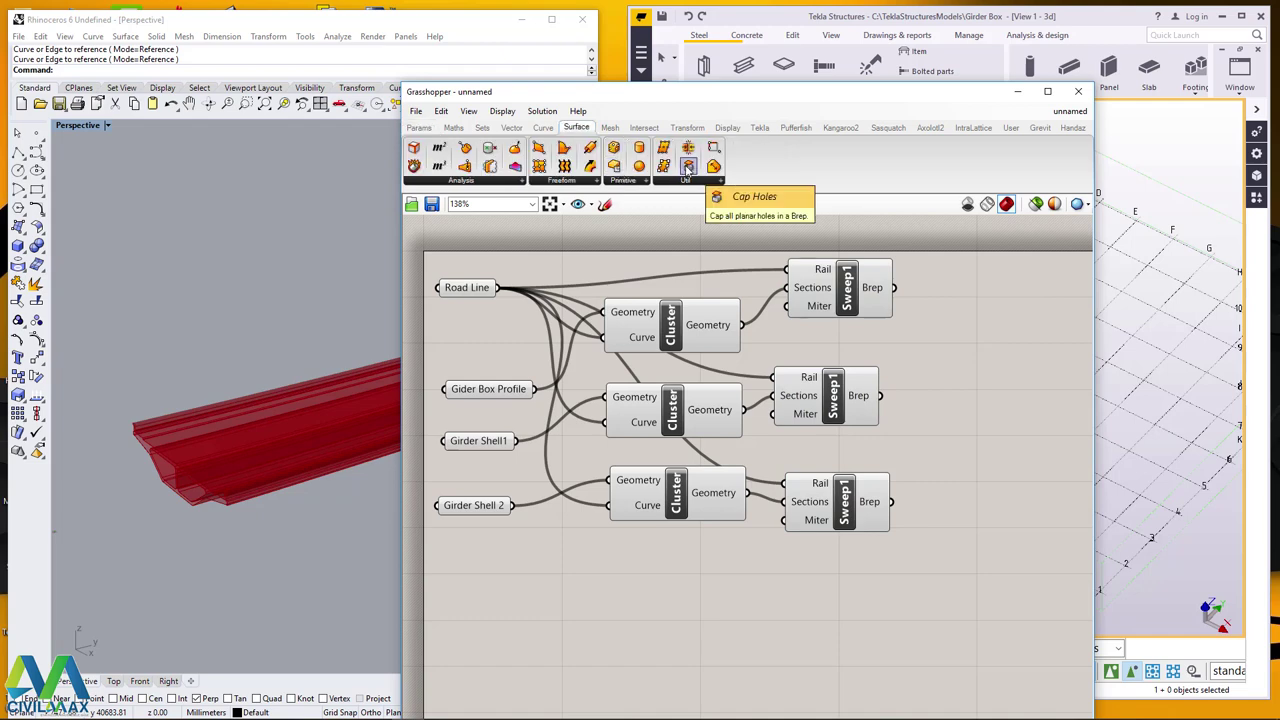
{"action": "left_click_drag", "start_coordinate": [688, 168], "coordinate": [985, 300]}
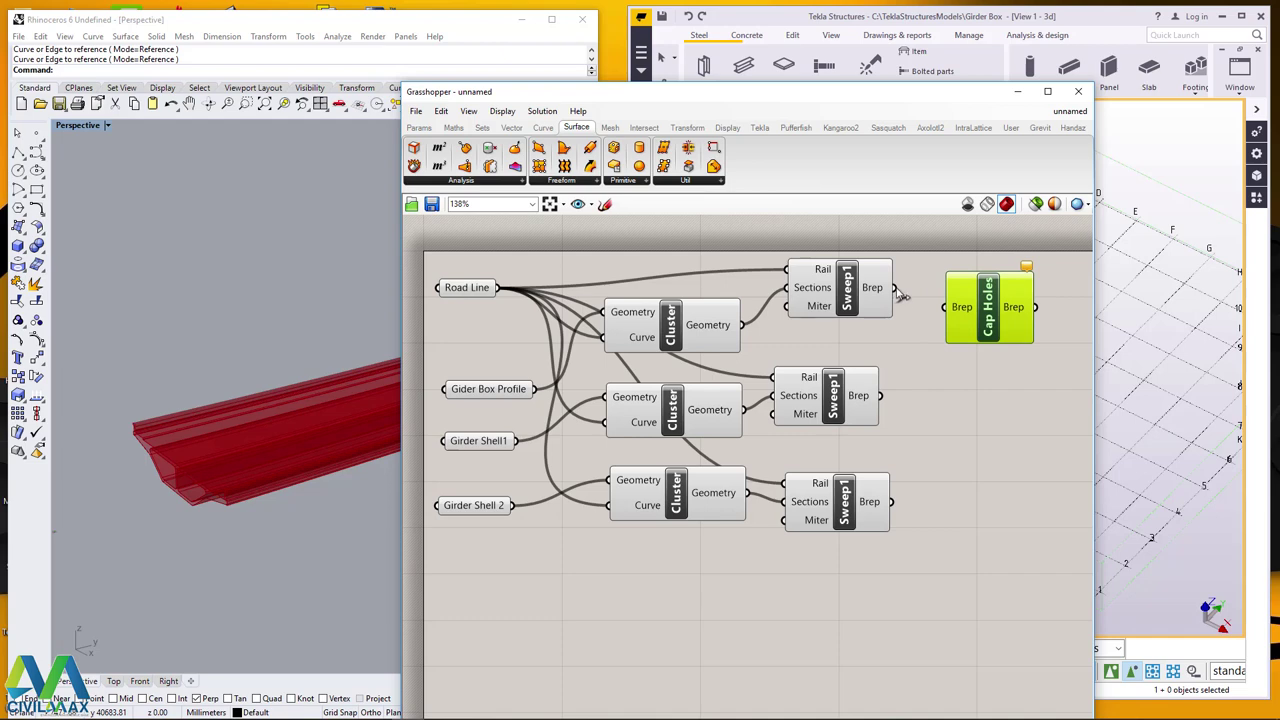
{"action": "left_click_drag", "start_coordinate": [894, 288], "coordinate": [944, 307]}
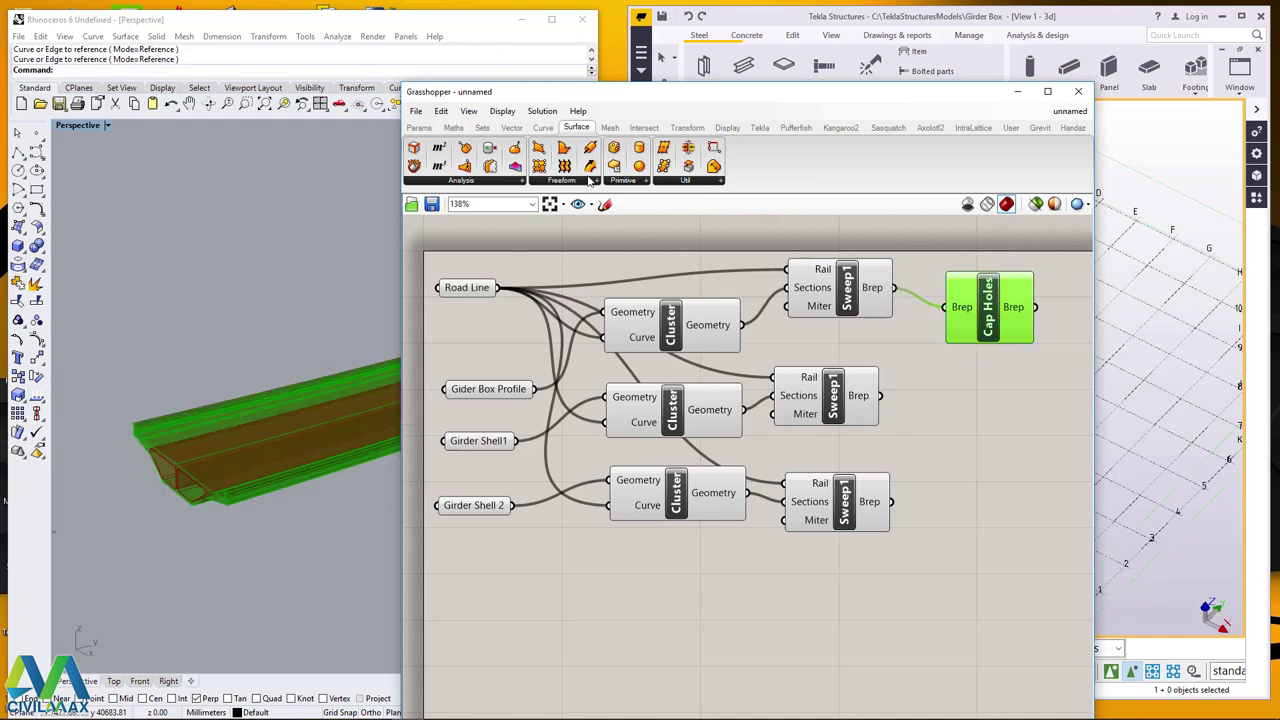
Add two more Cap Holes components, connect the second and third Sweep1 Brep outputs to them, and check each sweep in Rhino.
{"action": "left_click_drag", "start_coordinate": [688, 168], "coordinate": [985, 420]}
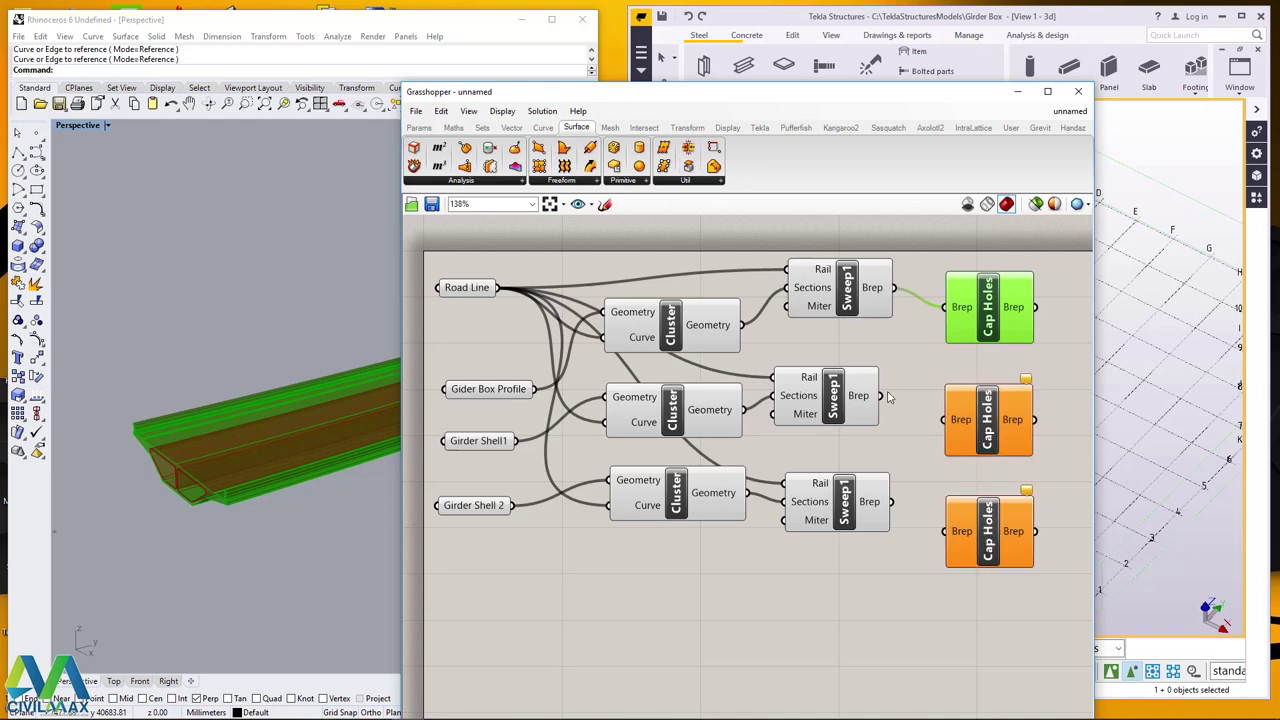
{"action": "left_click_drag", "start_coordinate": [881, 396], "coordinate": [943, 420]}
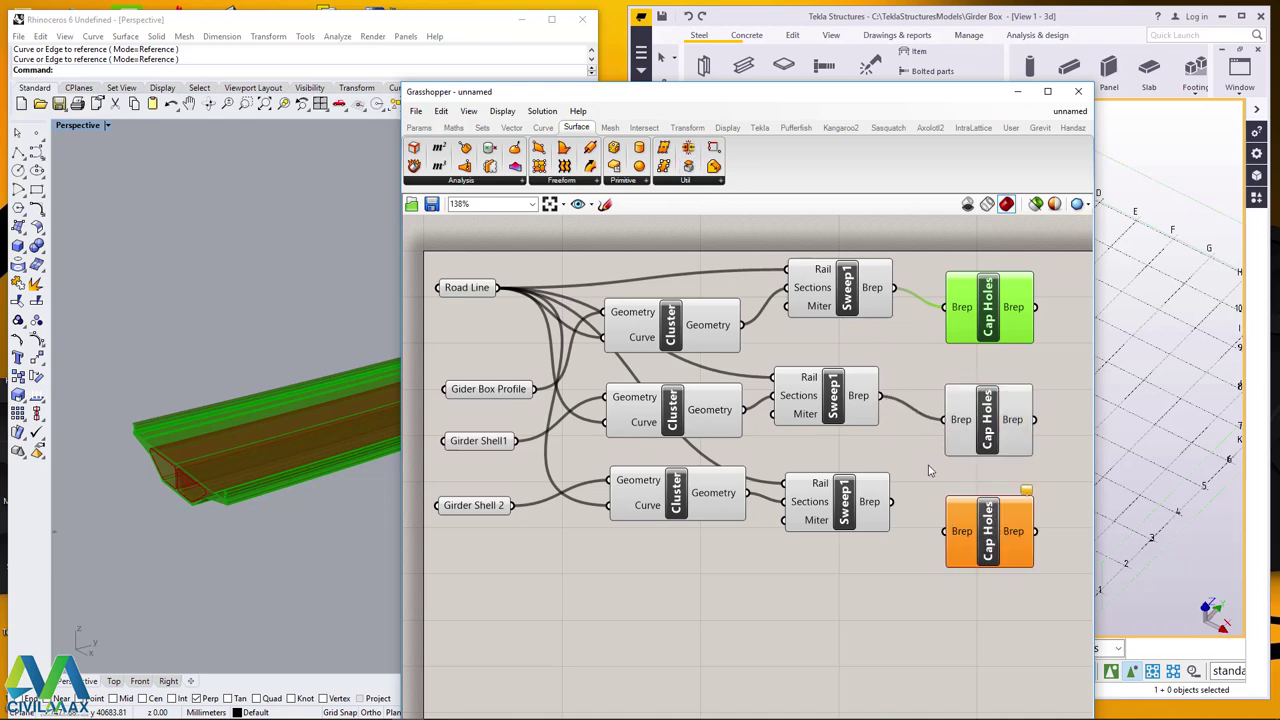
{"action": "left_click", "coordinate": [875, 500]}
{"action": "left_click_drag", "start_coordinate": [891, 501], "coordinate": [943, 531]}
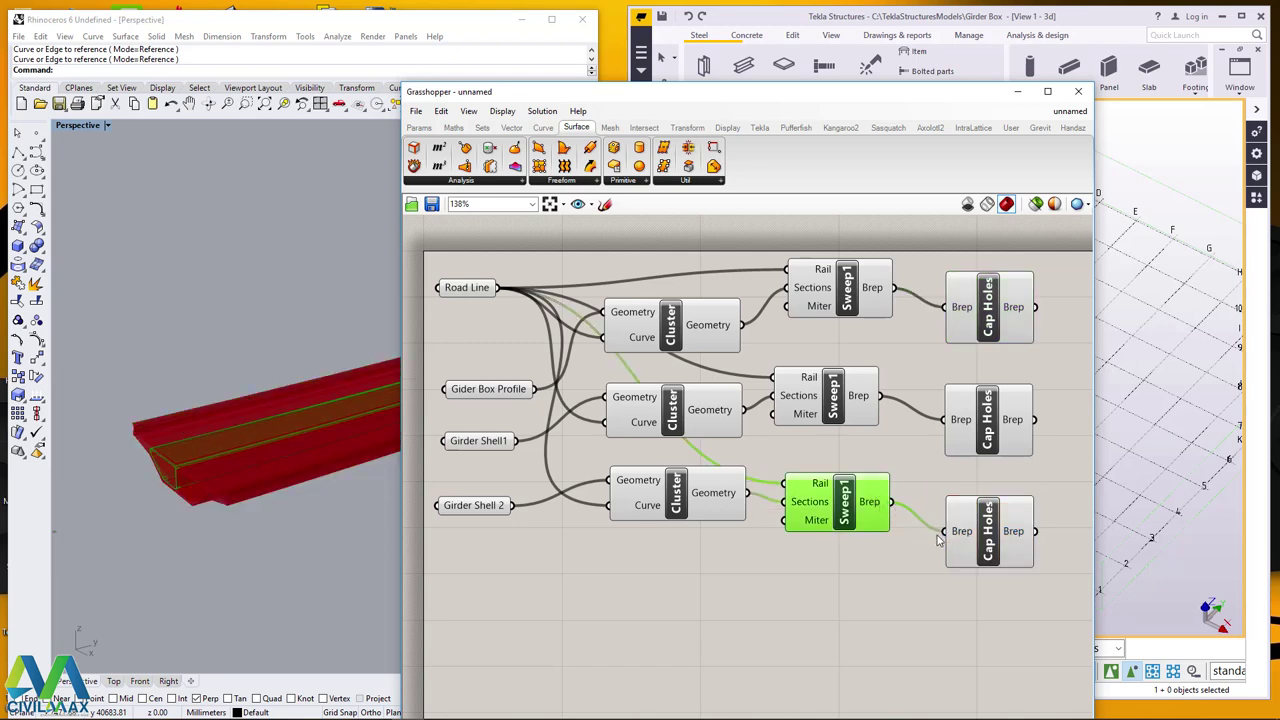
{"action": "left_click", "coordinate": [838, 395]}
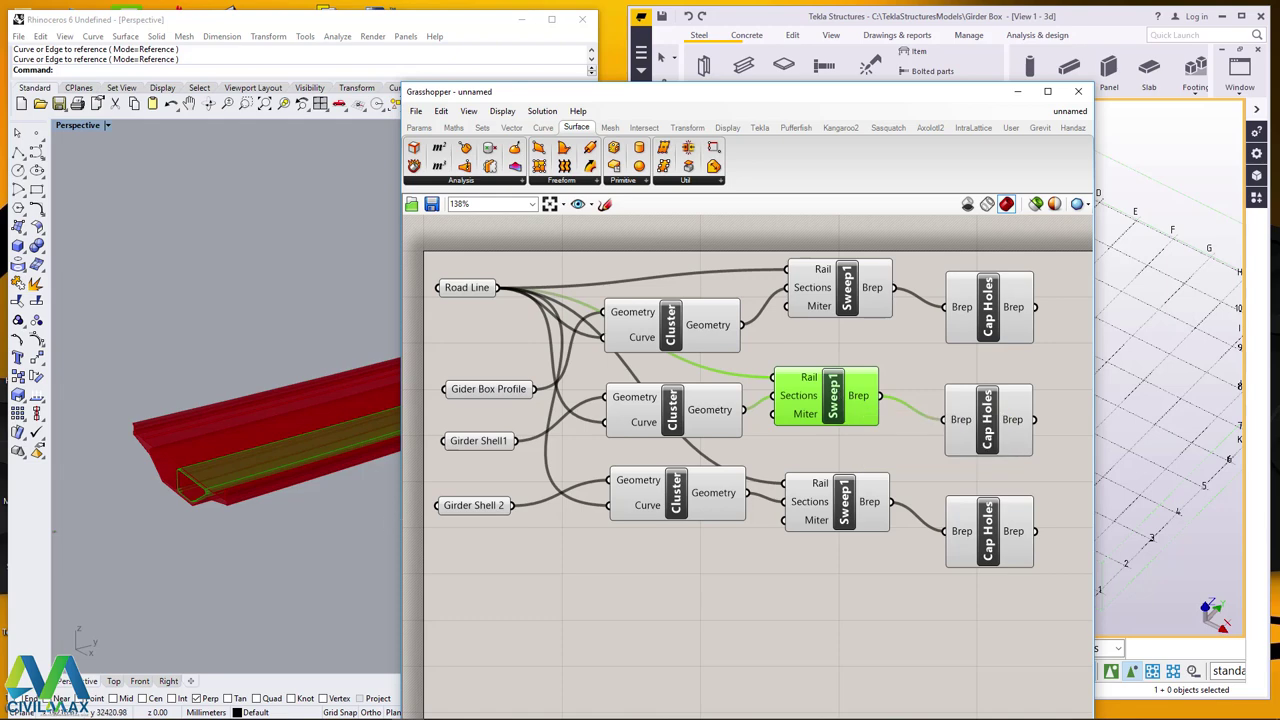
{"action": "right_click_drag", "start_coordinate": [164, 452], "coordinate": [227, 484]}
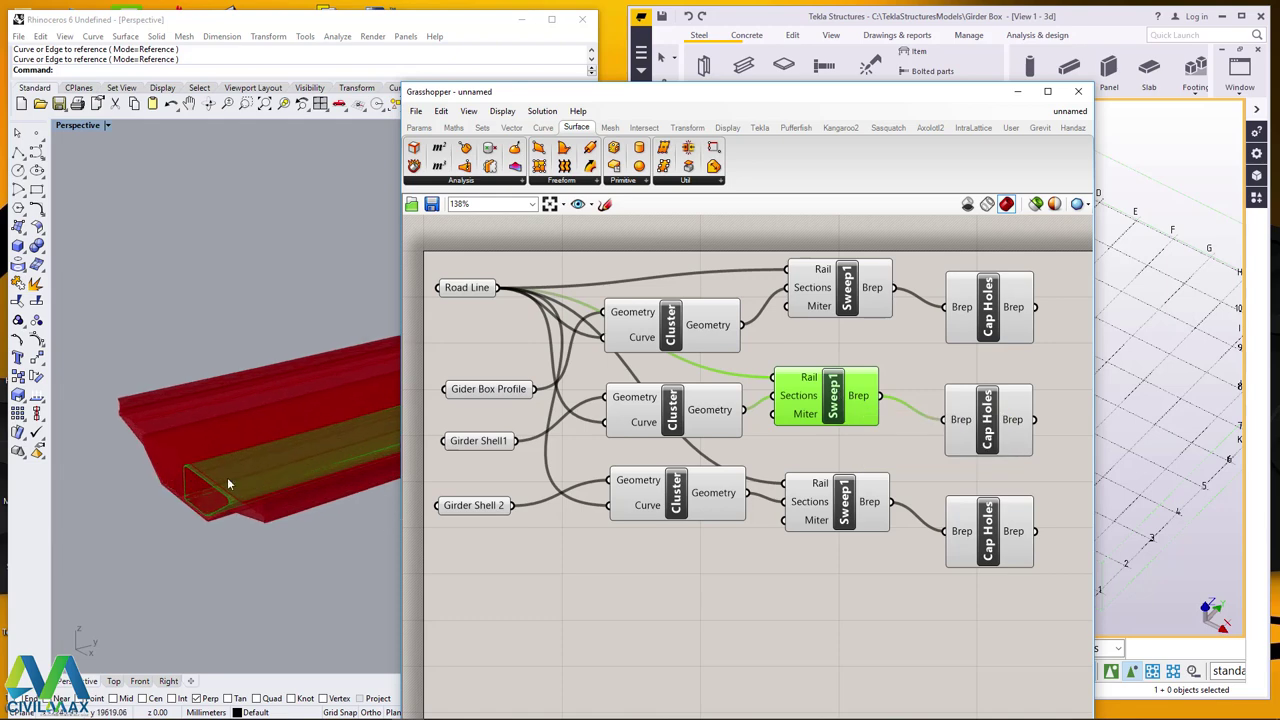
{"action": "left_click", "coordinate": [820, 517]}
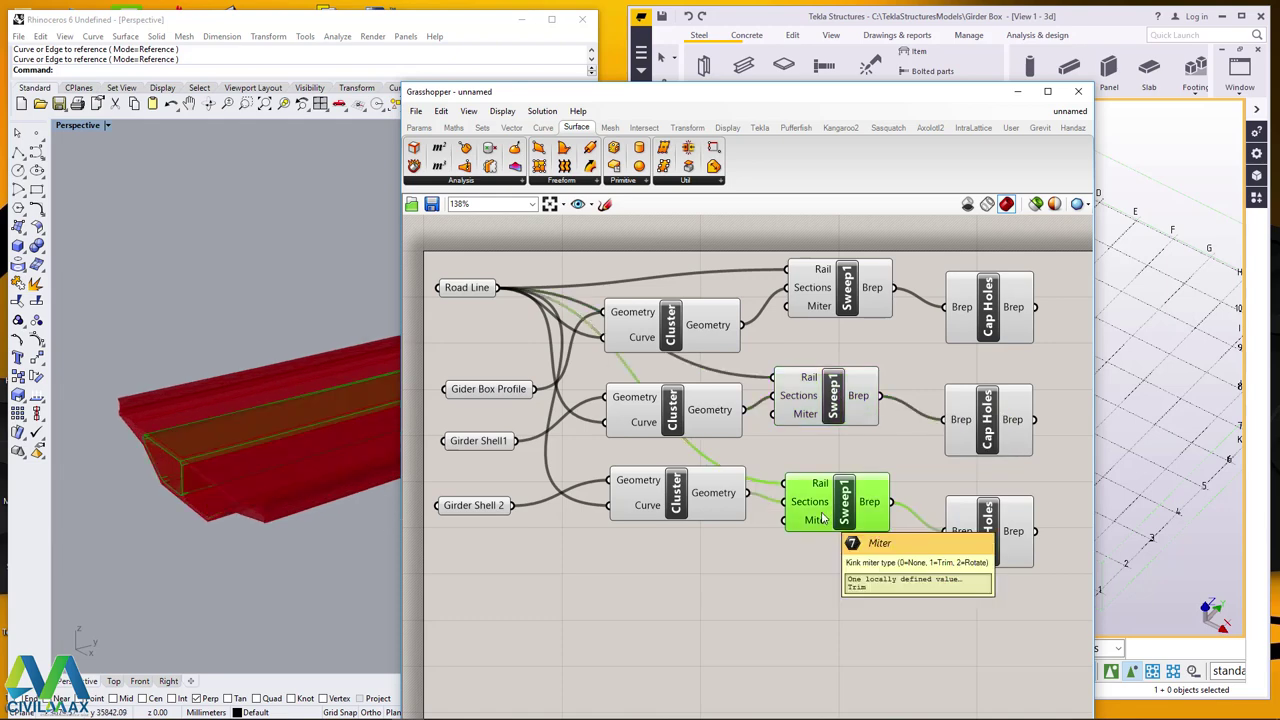
{"action": "left_click", "coordinate": [838, 287]}
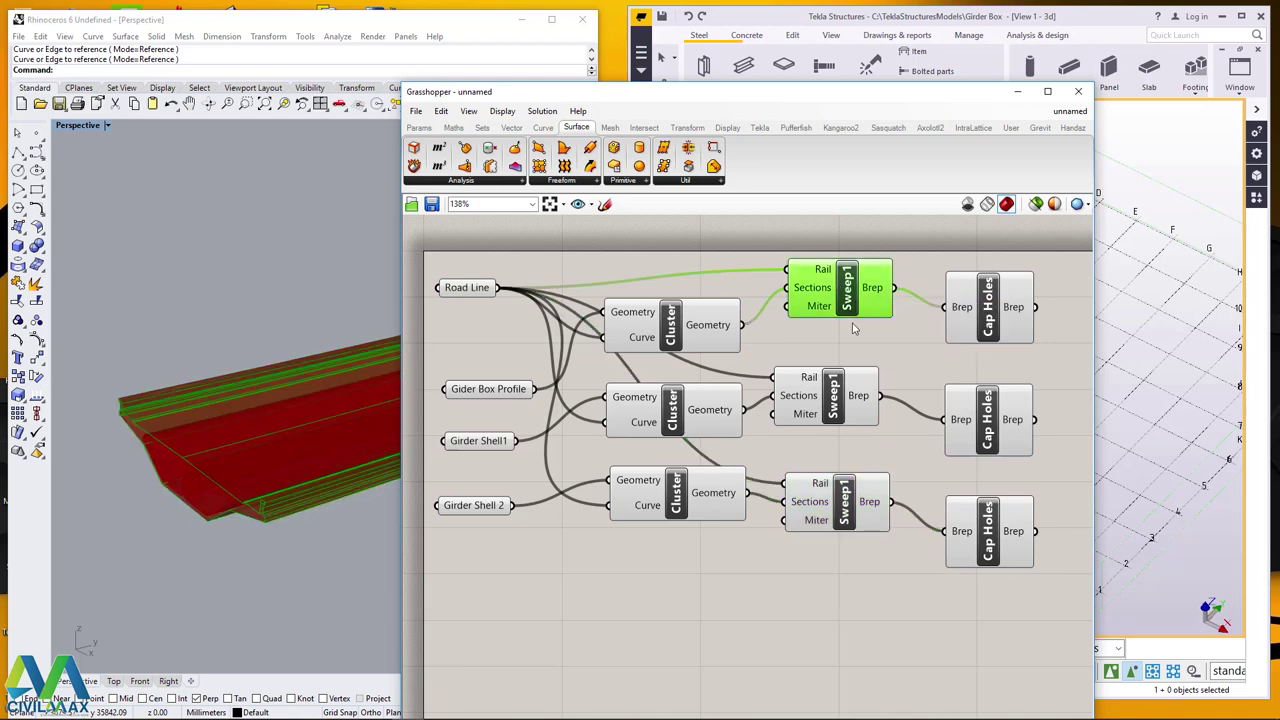
Move the Grasshopper window over the Rhino view to uncover the Tekla Structures 3D view, and zoom in near the grid origin.
{"action": "scroll", "coordinate": [640, 480], "scroll_direction": "down", "scroll_amount": 4}
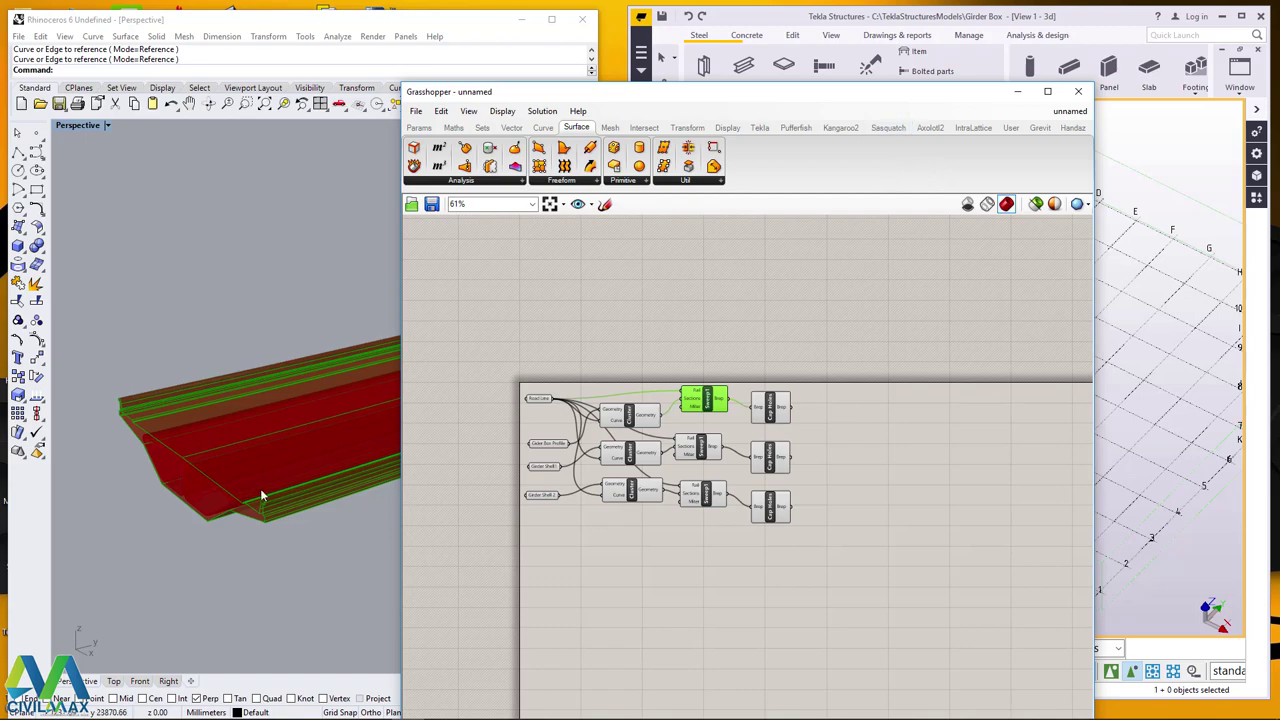
{"action": "left_click_drag", "start_coordinate": [928, 95], "coordinate": [664, 71]}
{"action": "middle_click_drag", "start_coordinate": [1136, 367], "coordinate": [1149, 363], "text": "ctrl"}
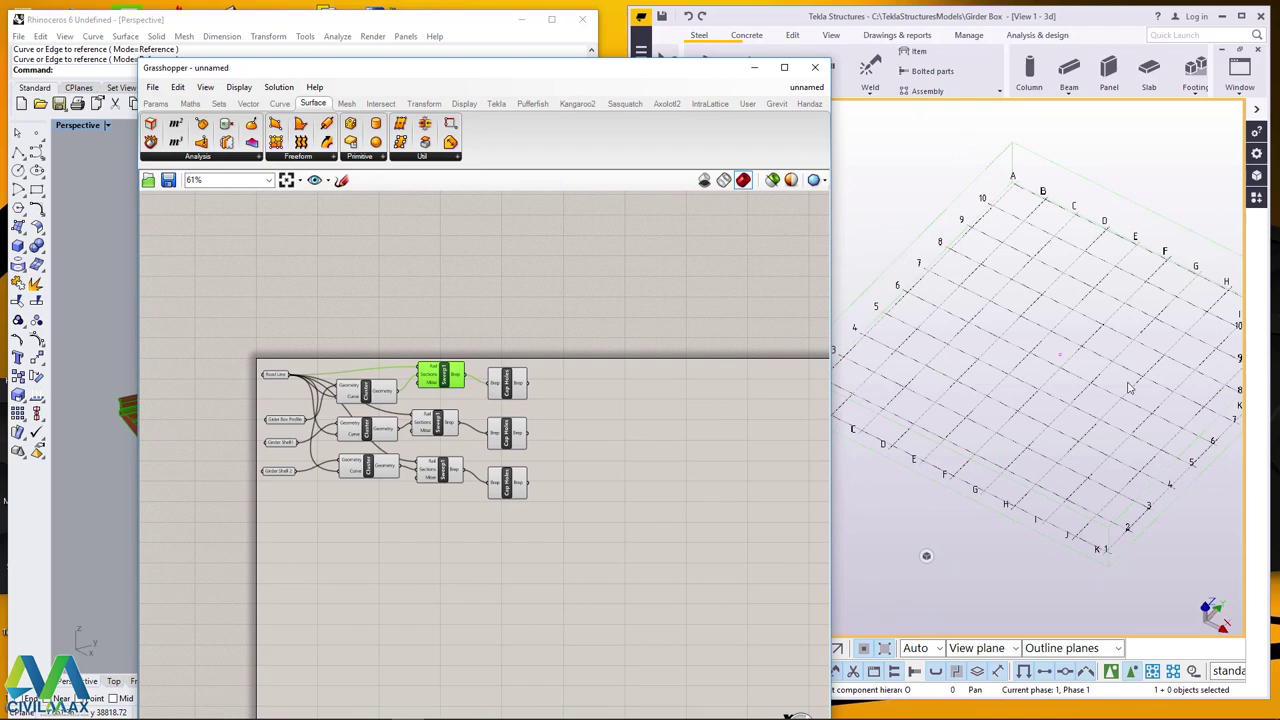
{"action": "scroll", "coordinate": [1000, 420], "scroll_direction": "up", "scroll_amount": 5}
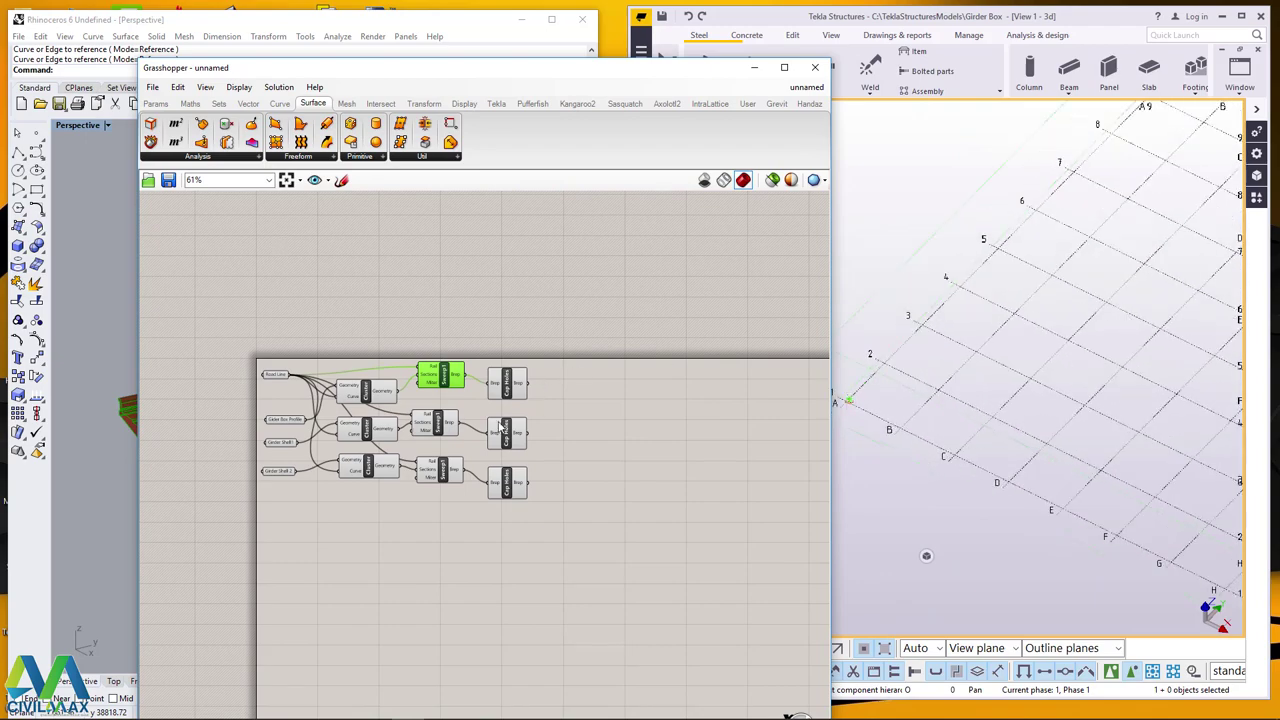
{"action": "scroll", "coordinate": [500, 427], "scroll_direction": "up", "scroll_amount": 3}
{"action": "scroll", "coordinate": [680, 430], "scroll_direction": "down", "scroll_amount": 2}
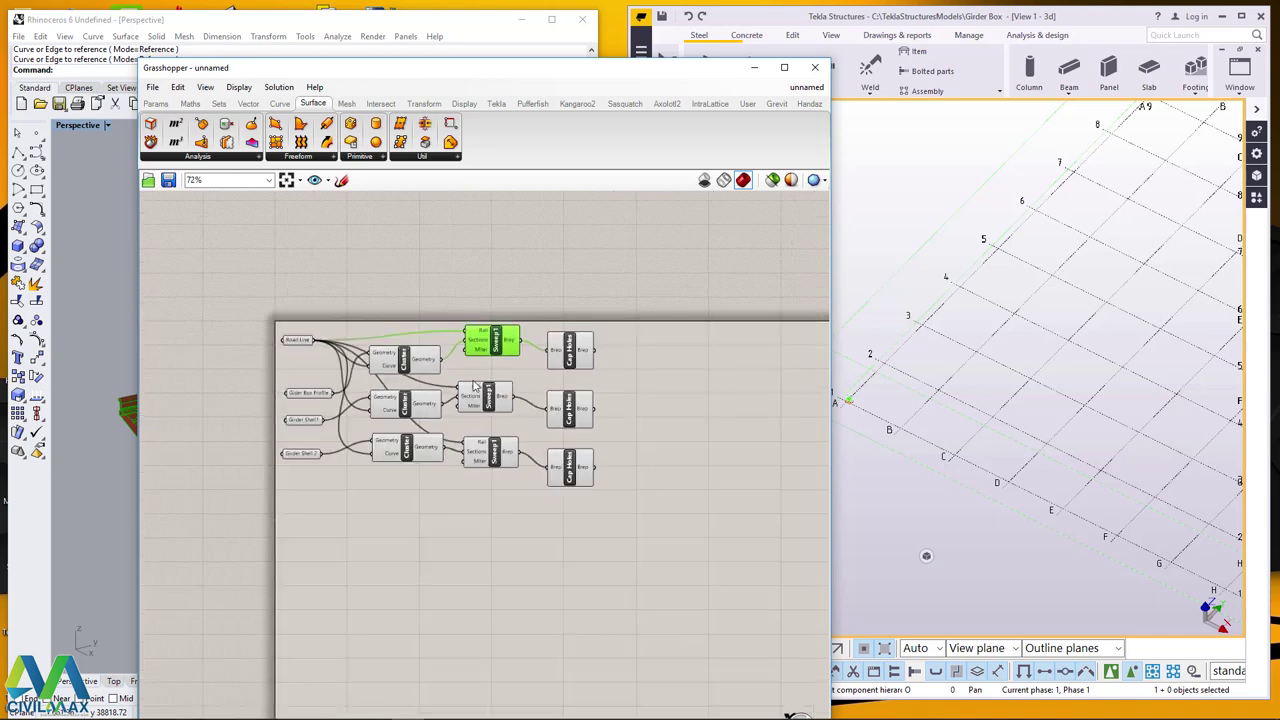
{"action": "scroll", "coordinate": [476, 387], "scroll_direction": "up", "scroll_amount": 3}
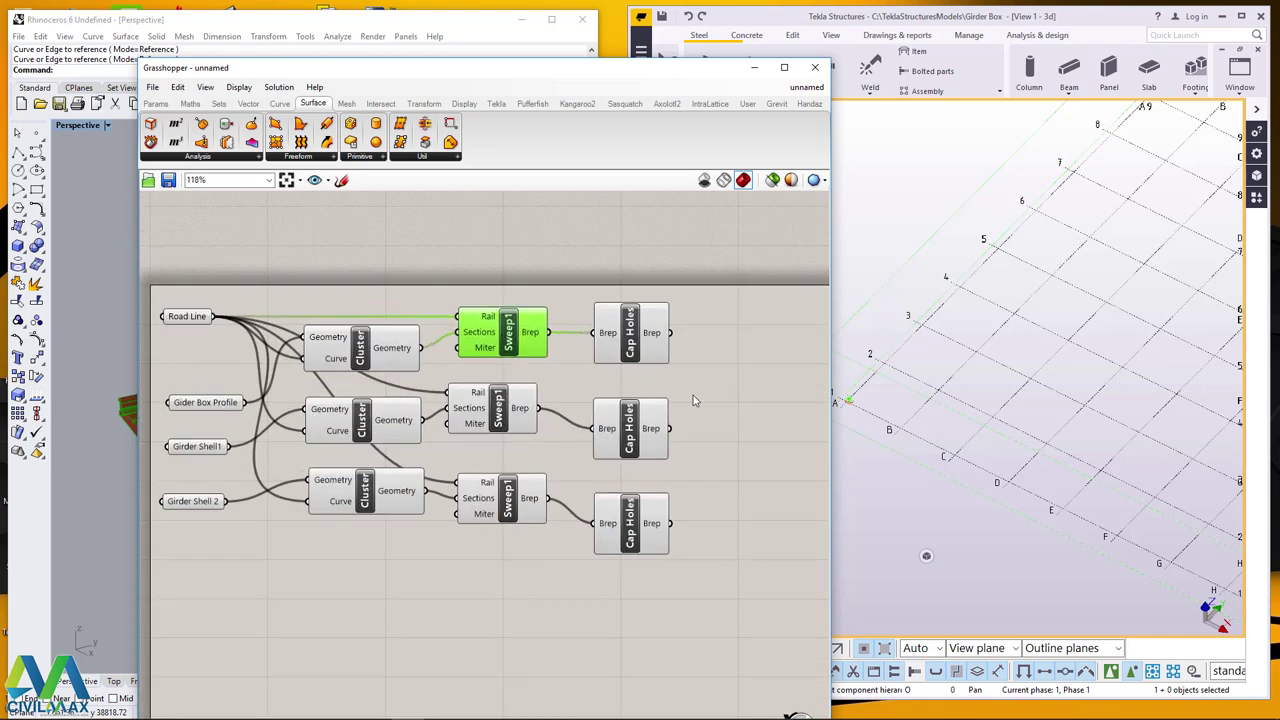
{"action": "scroll", "coordinate": [620, 415], "scroll_direction": "down", "scroll_amount": 2}
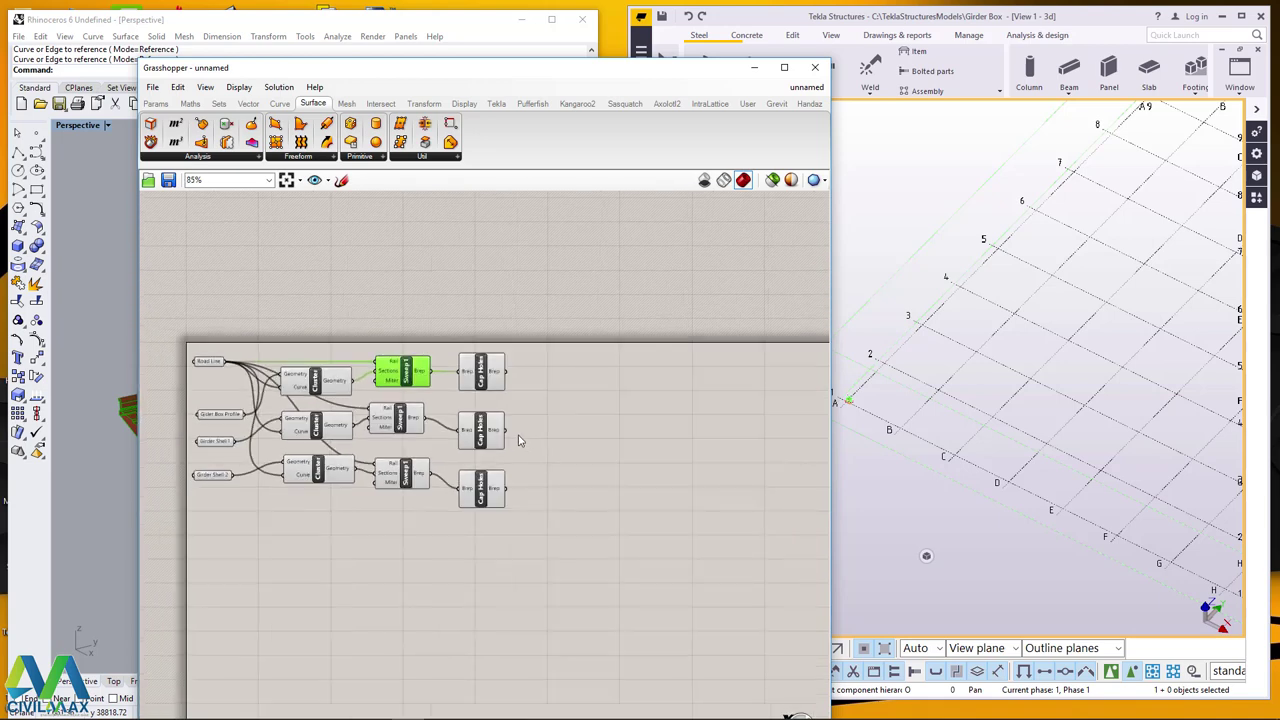
{"action": "scroll", "coordinate": [376, 451], "scroll_direction": "up", "scroll_amount": 3}
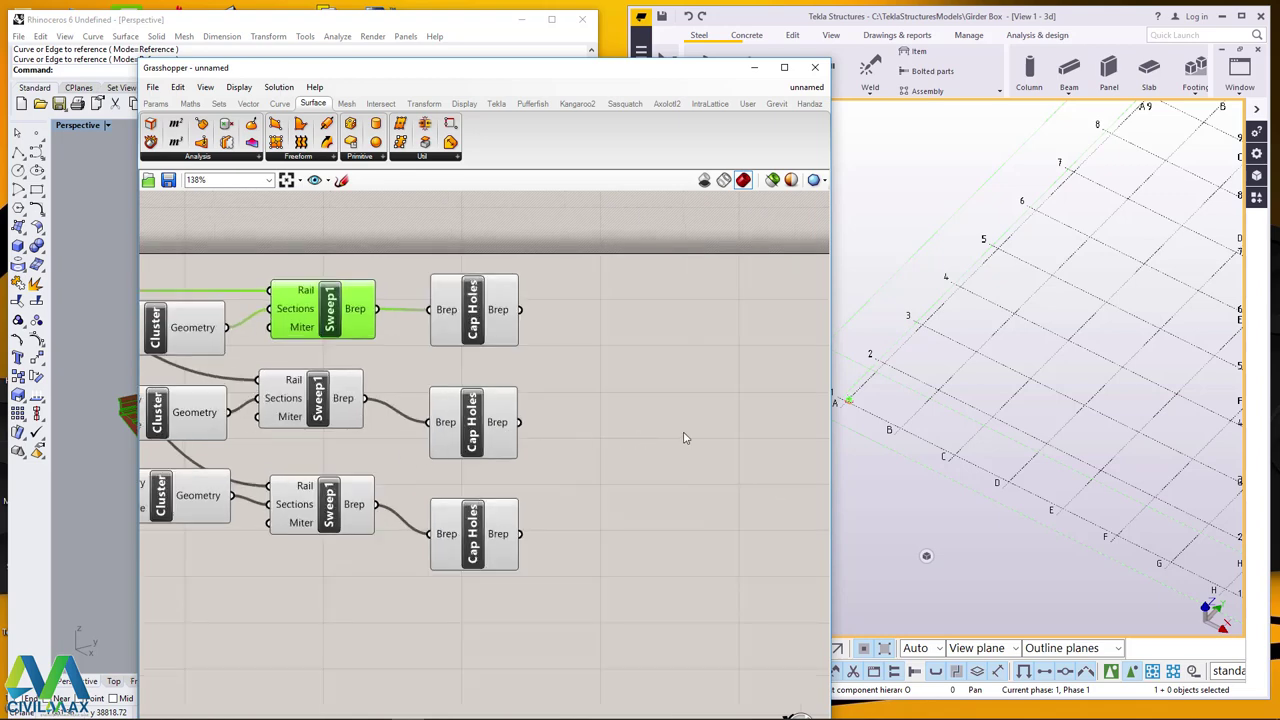
{"action": "scroll", "coordinate": [690, 435], "scroll_direction": "down", "scroll_amount": 2}
{"action": "scroll", "coordinate": [540, 374], "scroll_direction": "up", "scroll_amount": 2}
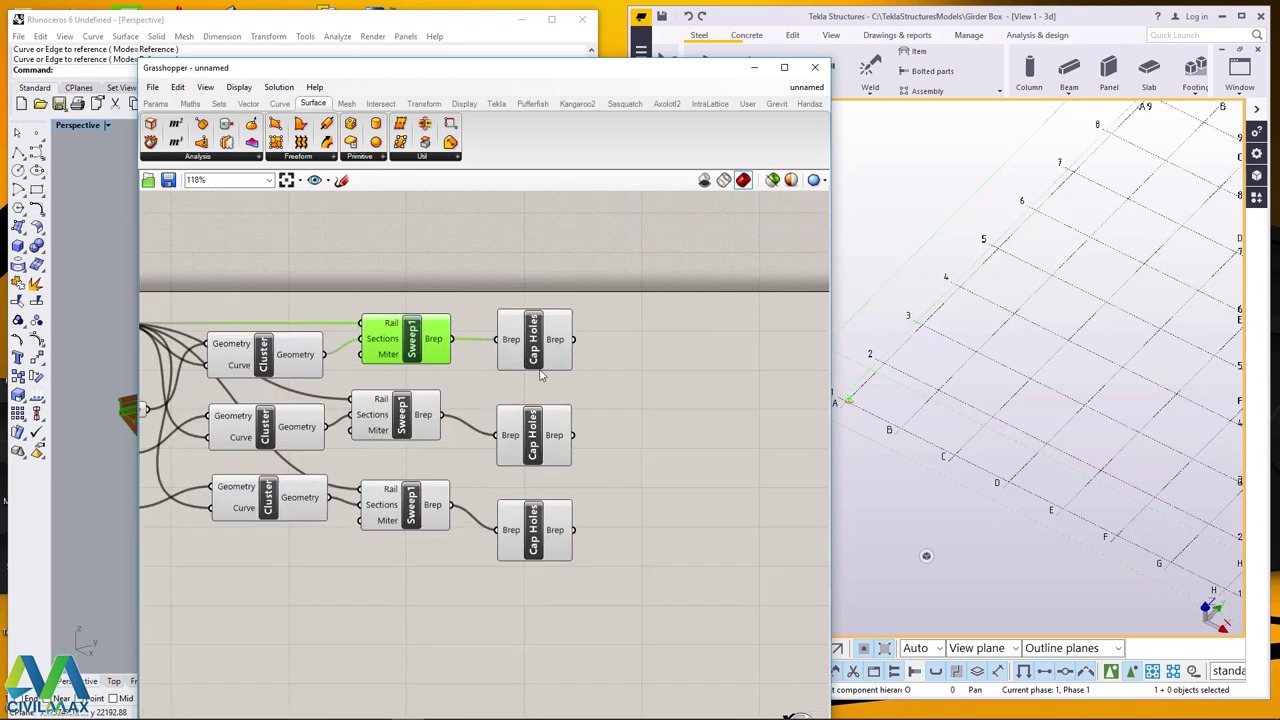
Add a Tekla concrete Item component, connect the top Cap Holes' Brep output to its Geometry input, and inspect the girder in Tekla.
{"action": "mouse_move", "coordinate": [497, 110]}
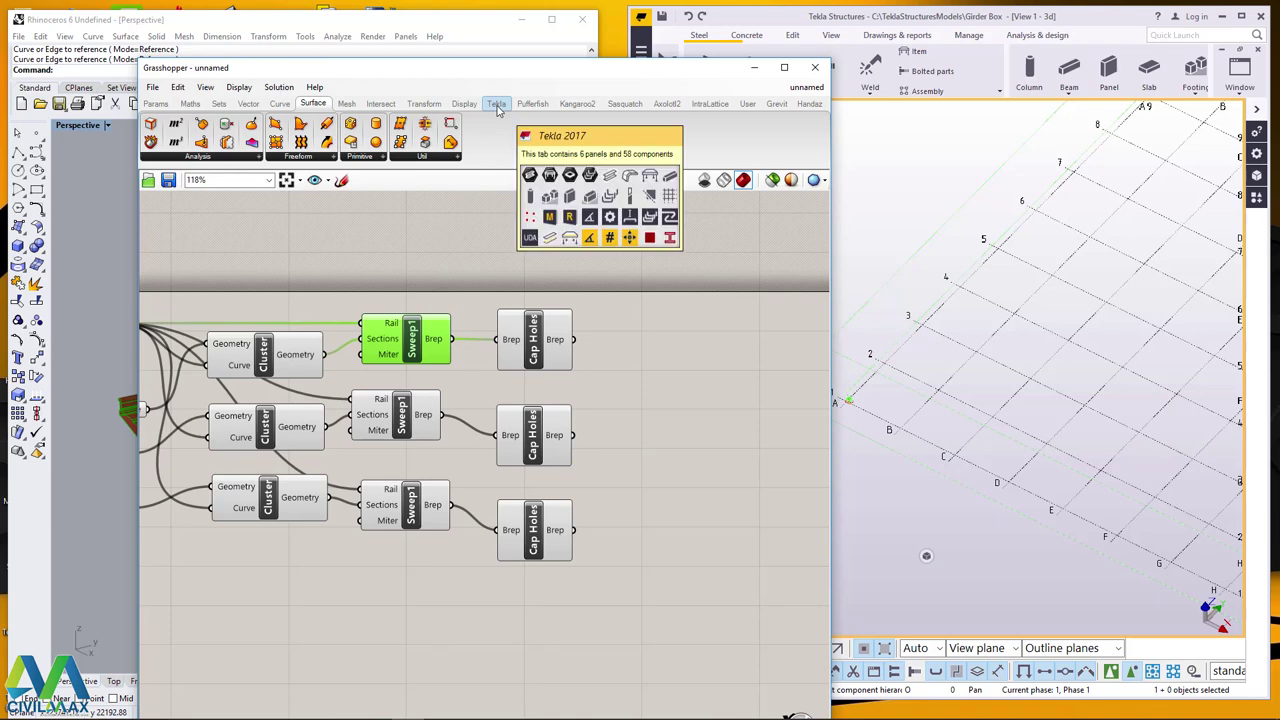
{"action": "left_click", "coordinate": [497, 105]}
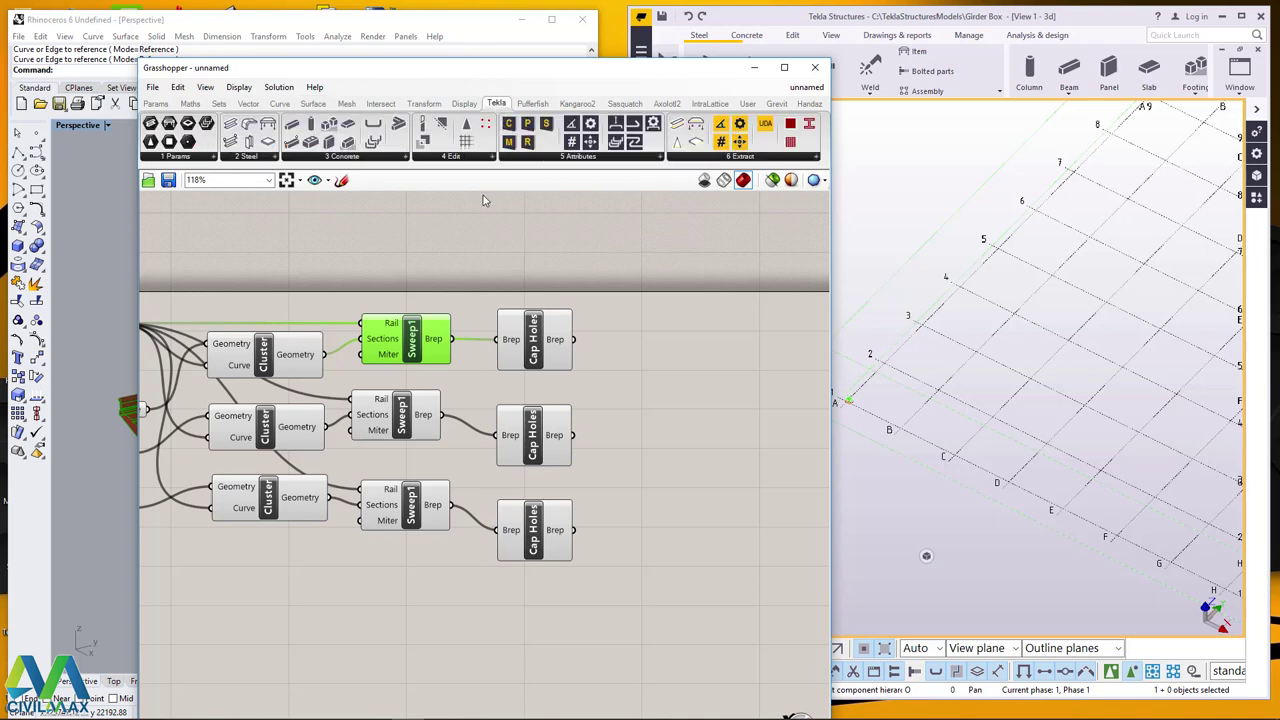
{"action": "left_click_drag", "start_coordinate": [310, 143], "coordinate": [676, 376]}
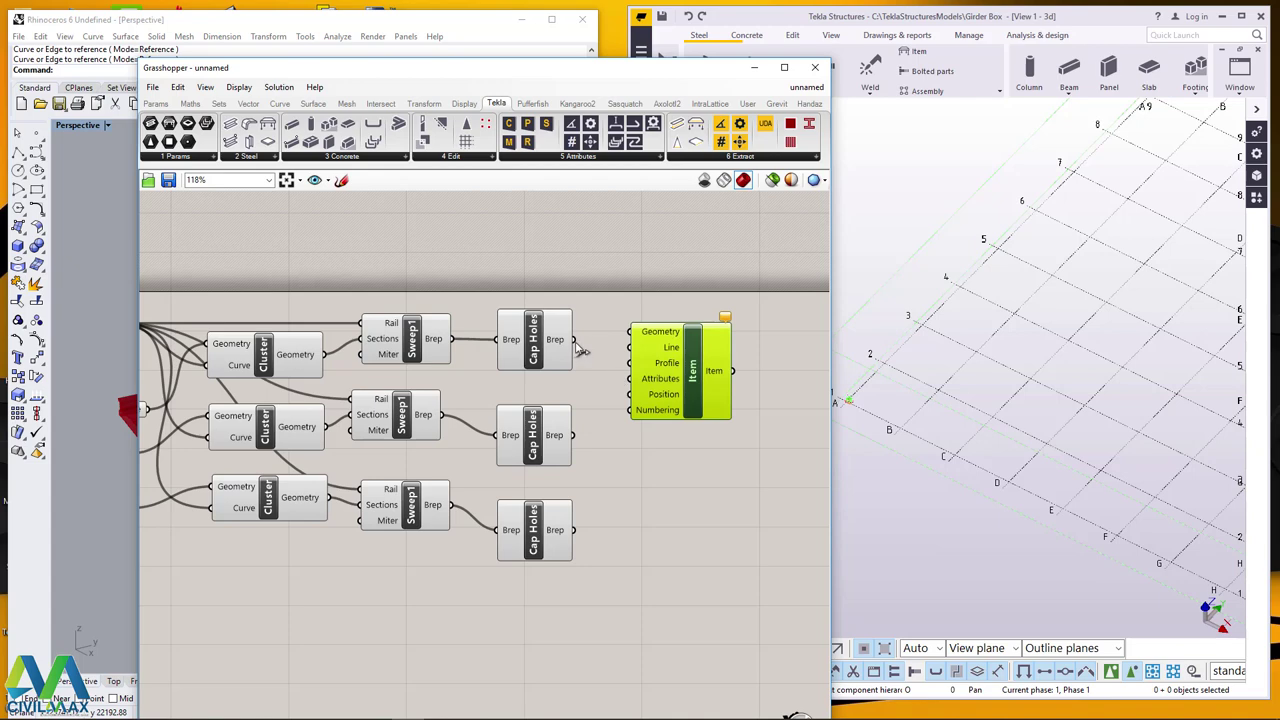
{"action": "left_click_drag", "start_coordinate": [577, 348], "coordinate": [630, 332]}
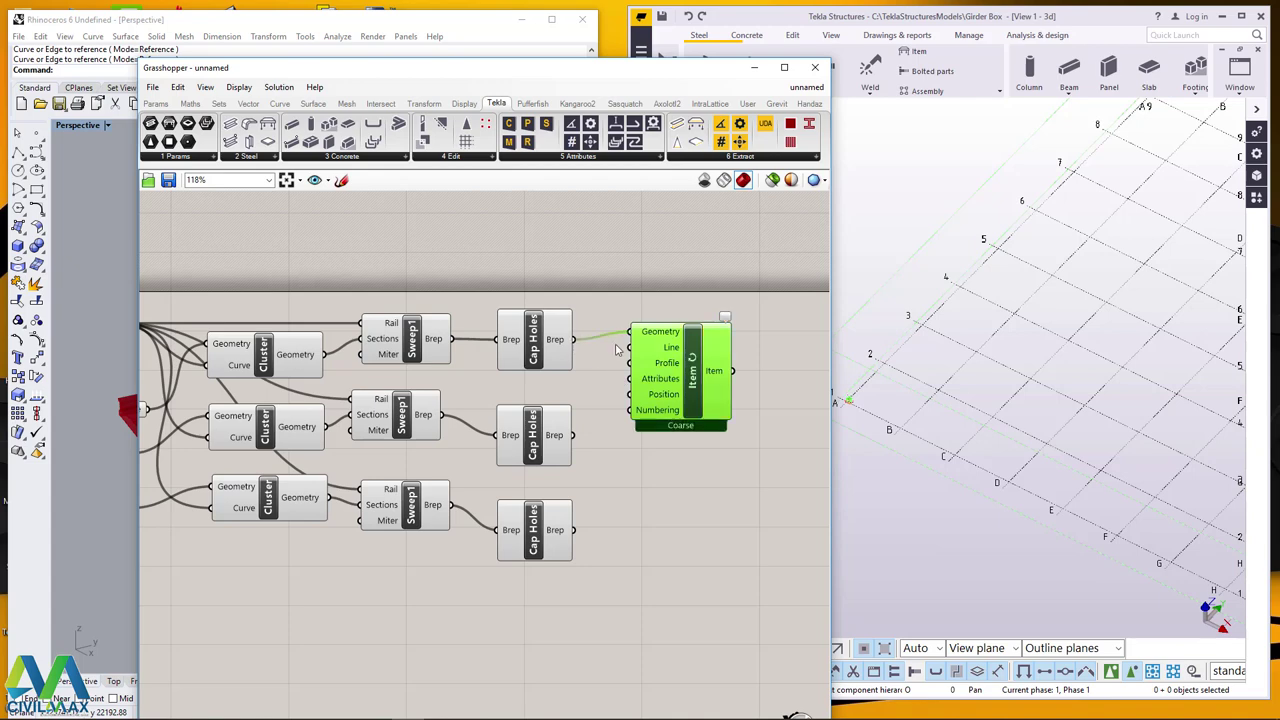
{"action": "scroll", "coordinate": [1068, 541], "scroll_direction": "up", "scroll_amount": 5}
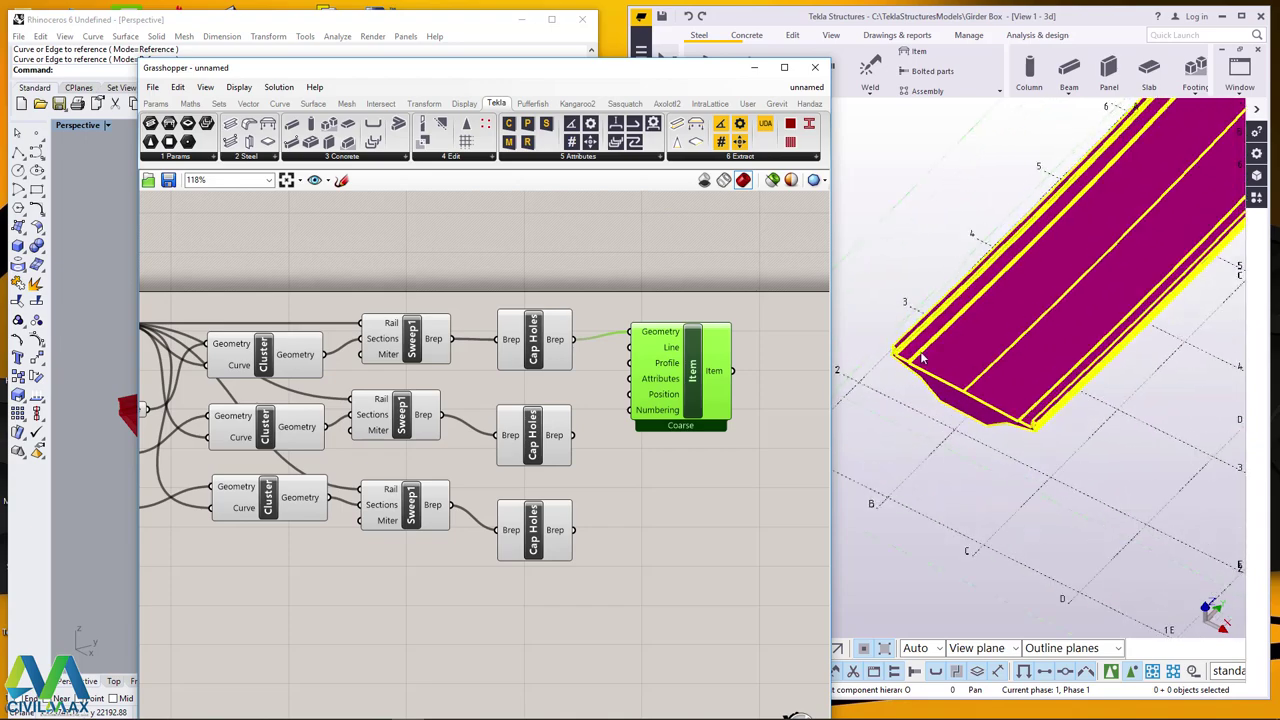
{"action": "scroll", "coordinate": [1068, 541], "scroll_direction": "down", "scroll_amount": 8}
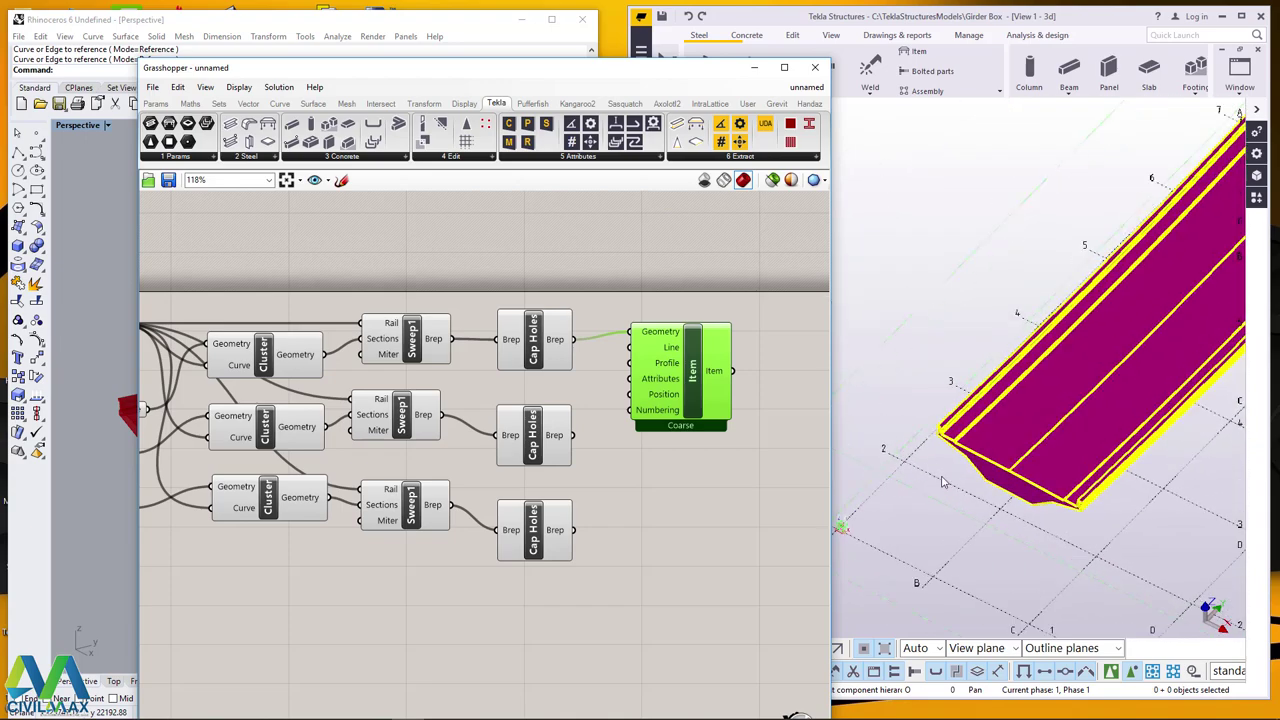
{"action": "scroll", "coordinate": [925, 515], "scroll_direction": "up", "scroll_amount": 4}
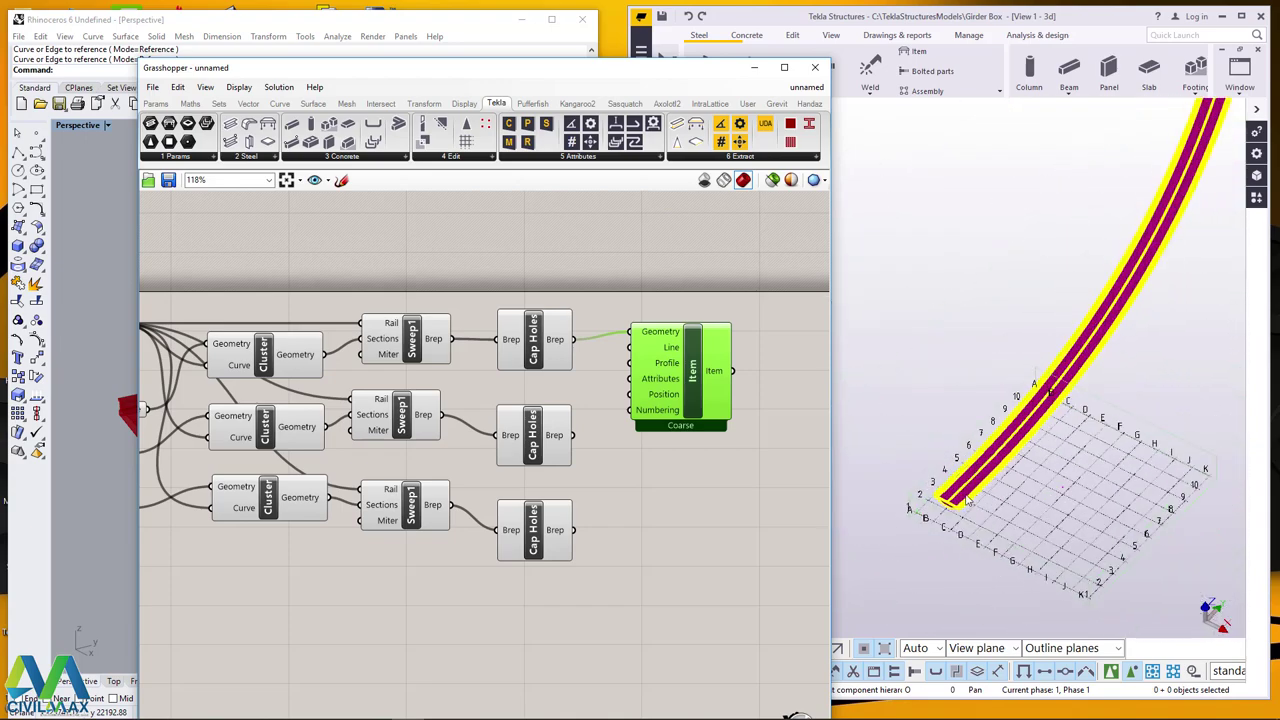
{"action": "scroll", "coordinate": [920, 514], "scroll_direction": "up", "scroll_amount": 3}
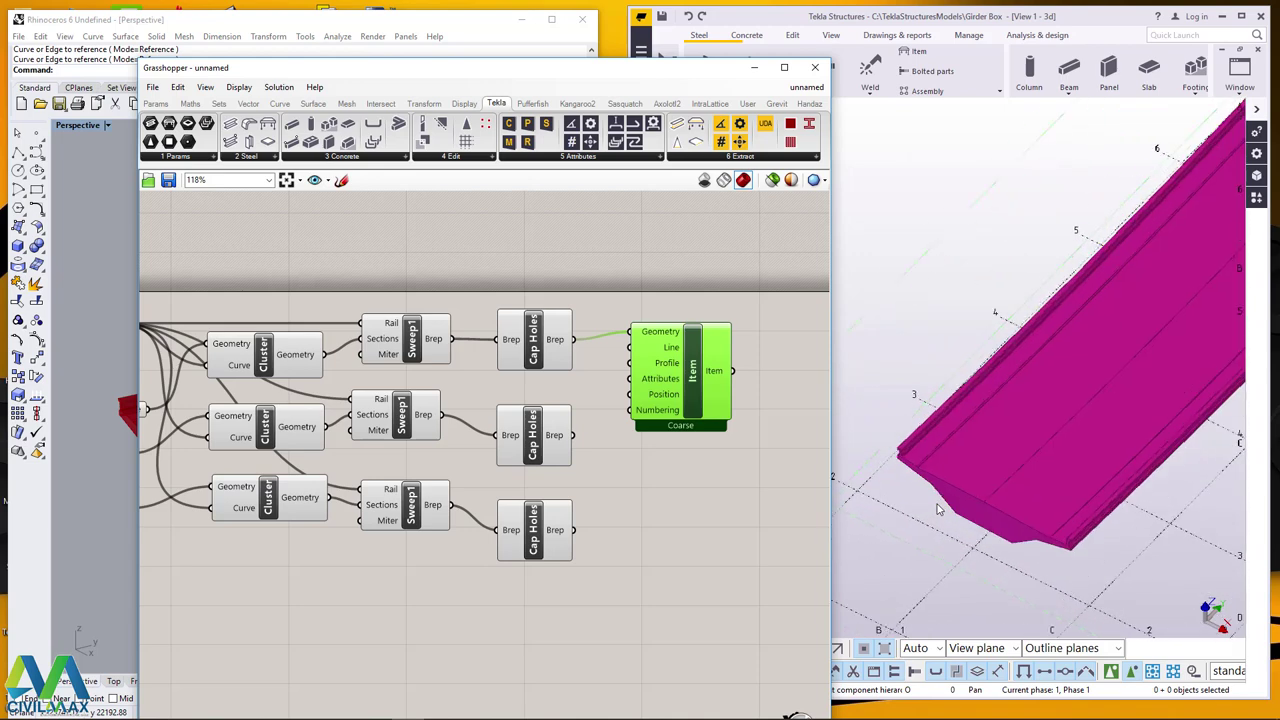
{"action": "left_click_drag", "start_coordinate": [698, 410], "coordinate": [712, 387]}
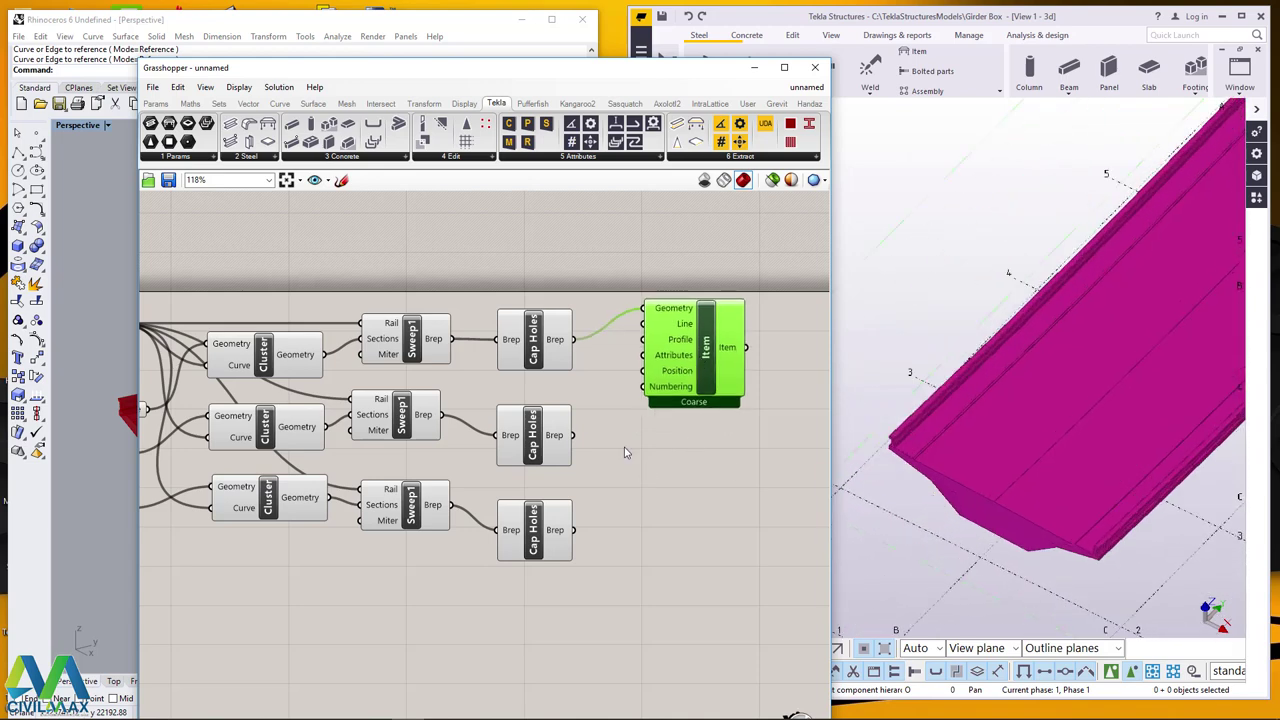
Add a second Item component below the first and connect the middle Cap Holes' Brep output to its Geometry input.
{"action": "left_click_drag", "start_coordinate": [310, 141], "coordinate": [704, 528]}
{"action": "left_click", "coordinate": [554, 441]}
{"action": "left_click_drag", "start_coordinate": [573, 435], "coordinate": [657, 481]}
{"action": "left_click_drag", "start_coordinate": [737, 527], "coordinate": [731, 484]}
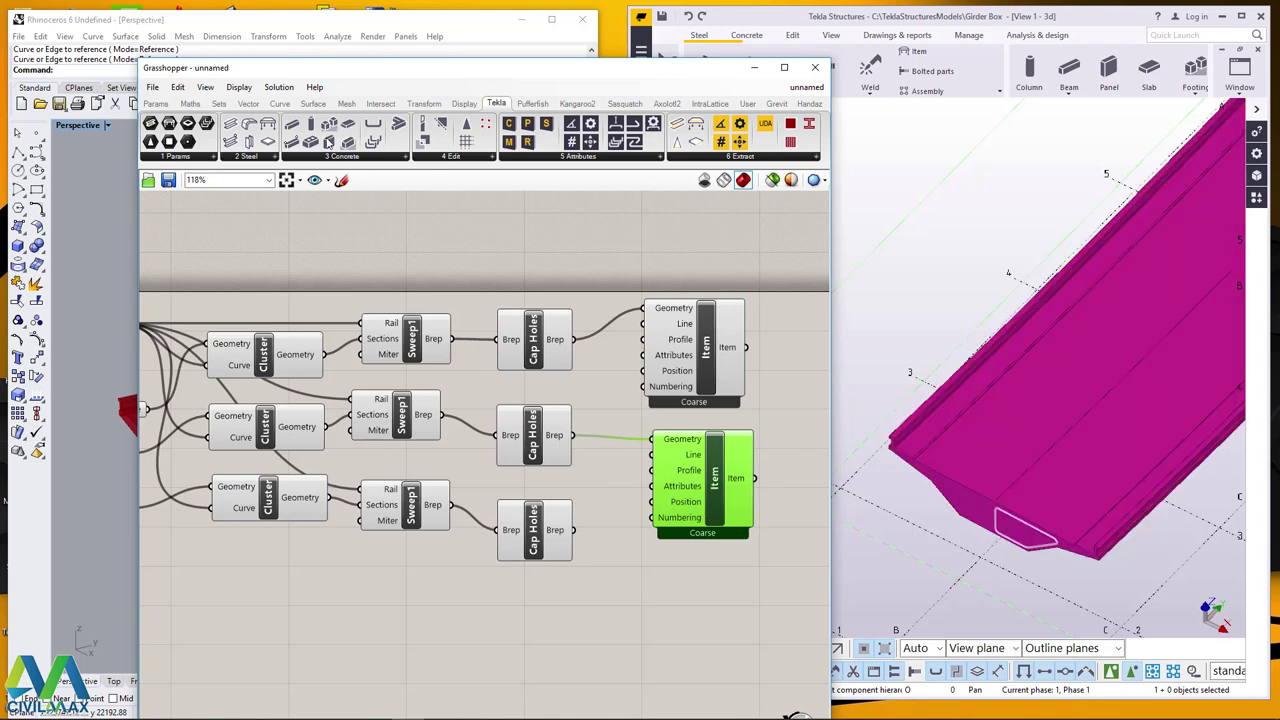
Add a third Item component below the others and connect the bottom Cap Holes' Brep output to its Geometry input.
{"action": "left_click_drag", "start_coordinate": [673, 609], "coordinate": [666, 607]}
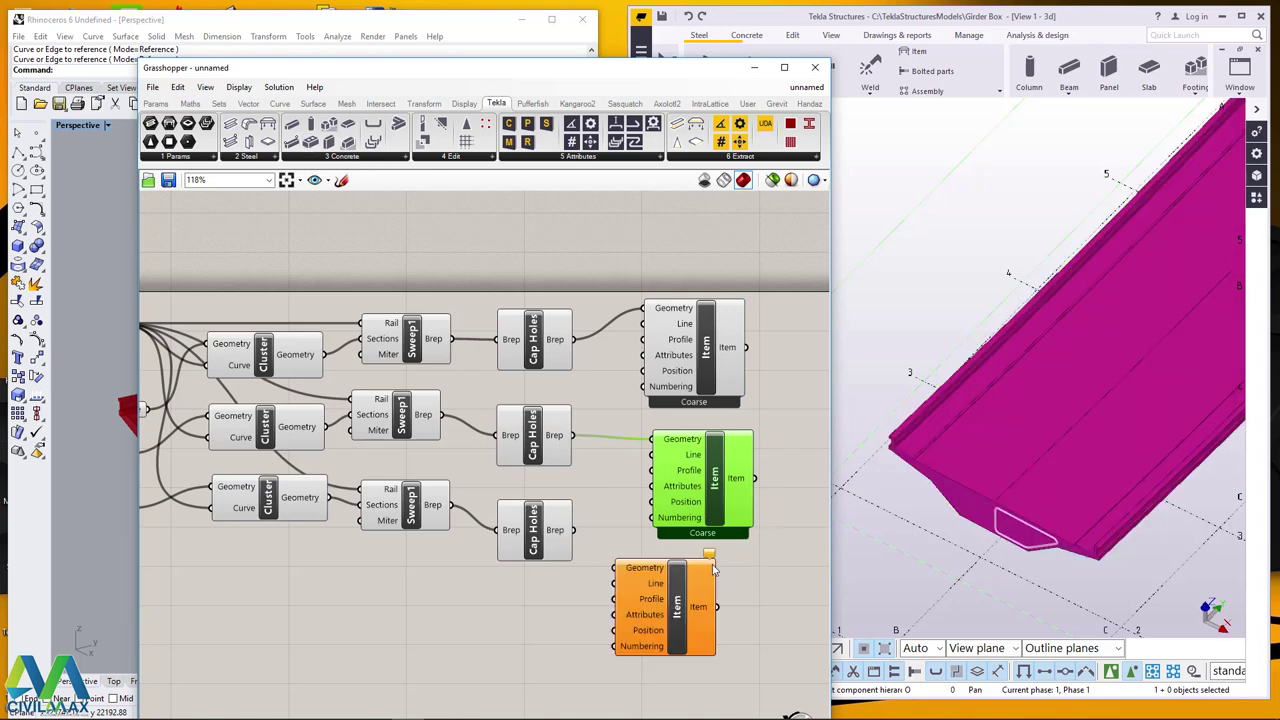
{"action": "left_click_drag", "start_coordinate": [705, 493], "coordinate": [722, 481]}
{"action": "left_click_drag", "start_coordinate": [649, 605], "coordinate": [688, 598]}
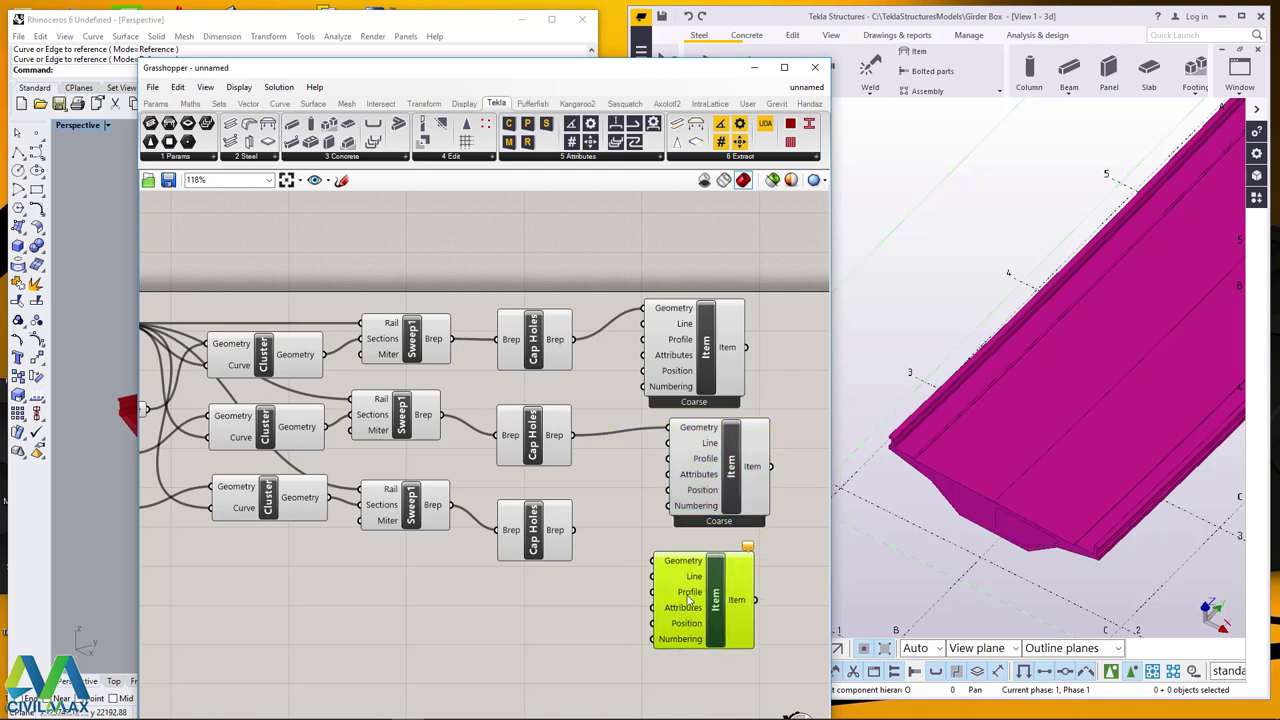
{"action": "left_click_drag", "start_coordinate": [575, 531], "coordinate": [651, 561]}
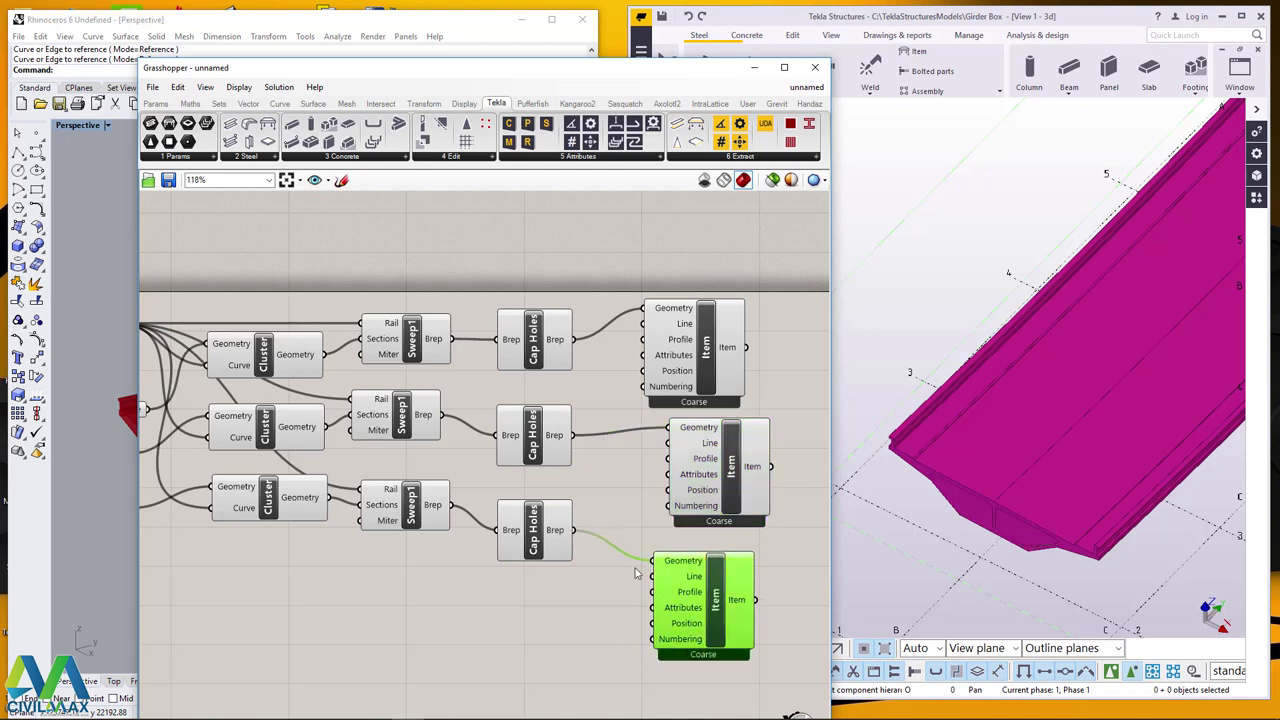
{"action": "scroll", "coordinate": [955, 508], "scroll_direction": "up", "scroll_amount": 2}
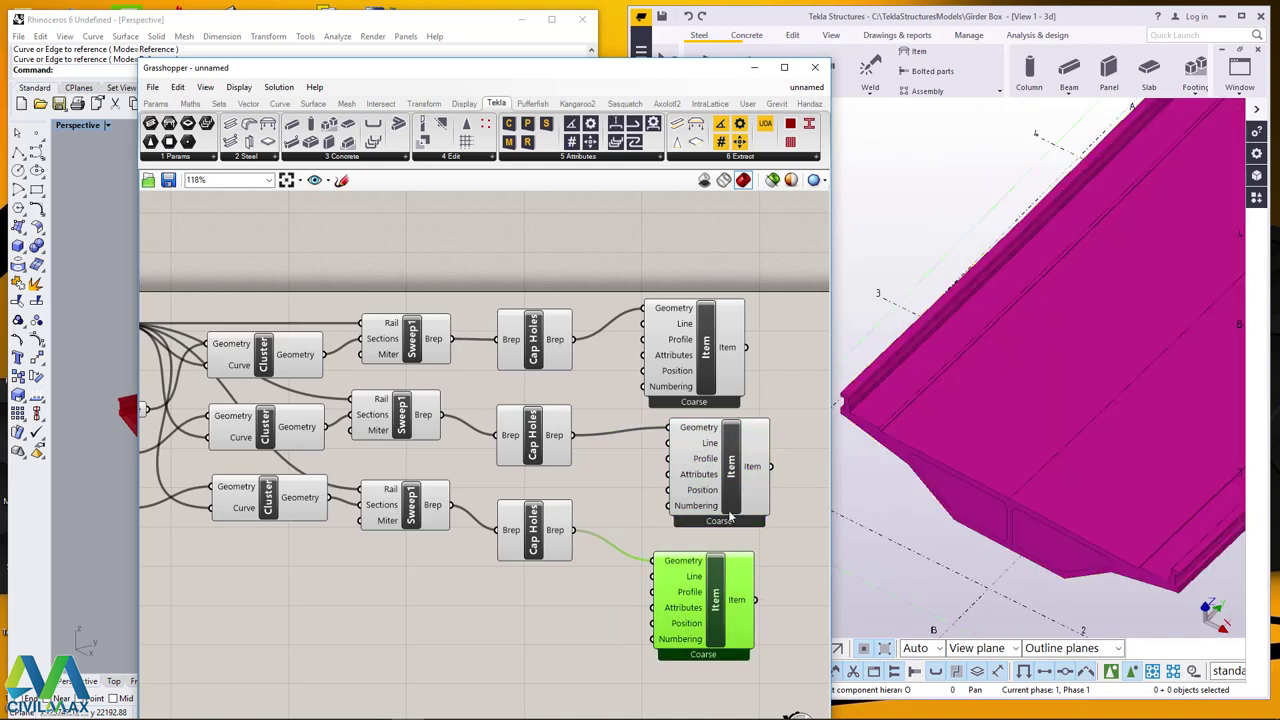
{"action": "scroll", "coordinate": [713, 512], "scroll_direction": "down", "scroll_amount": 3}
{"action": "scroll", "coordinate": [645, 535], "scroll_direction": "up", "scroll_amount": 3}
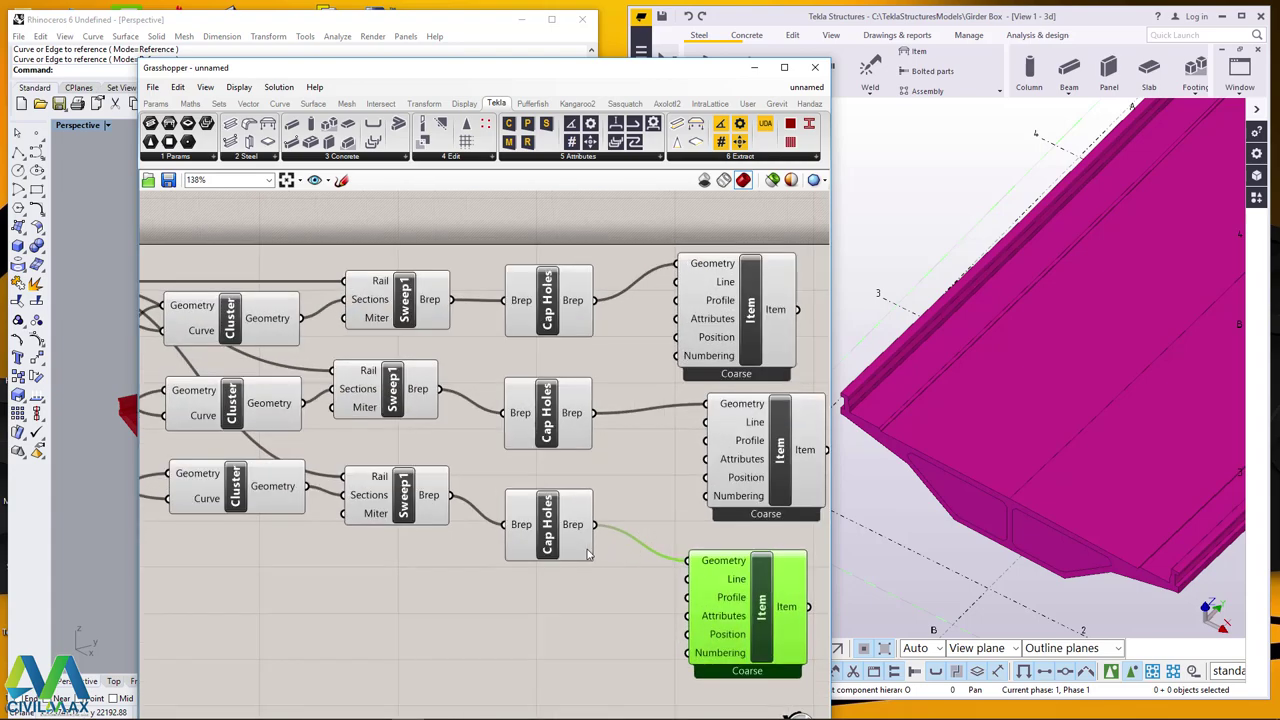
Select all components of the definition and move them together further down the canvas.
{"action": "left_click", "coordinate": [569, 543]}
{"action": "scroll", "coordinate": [557, 377], "scroll_direction": "down", "scroll_amount": 4}
{"action": "left_click_drag", "start_coordinate": [712, 550], "coordinate": [310, 320]}
{"action": "left_click_drag", "start_coordinate": [488, 384], "coordinate": [511, 466]}
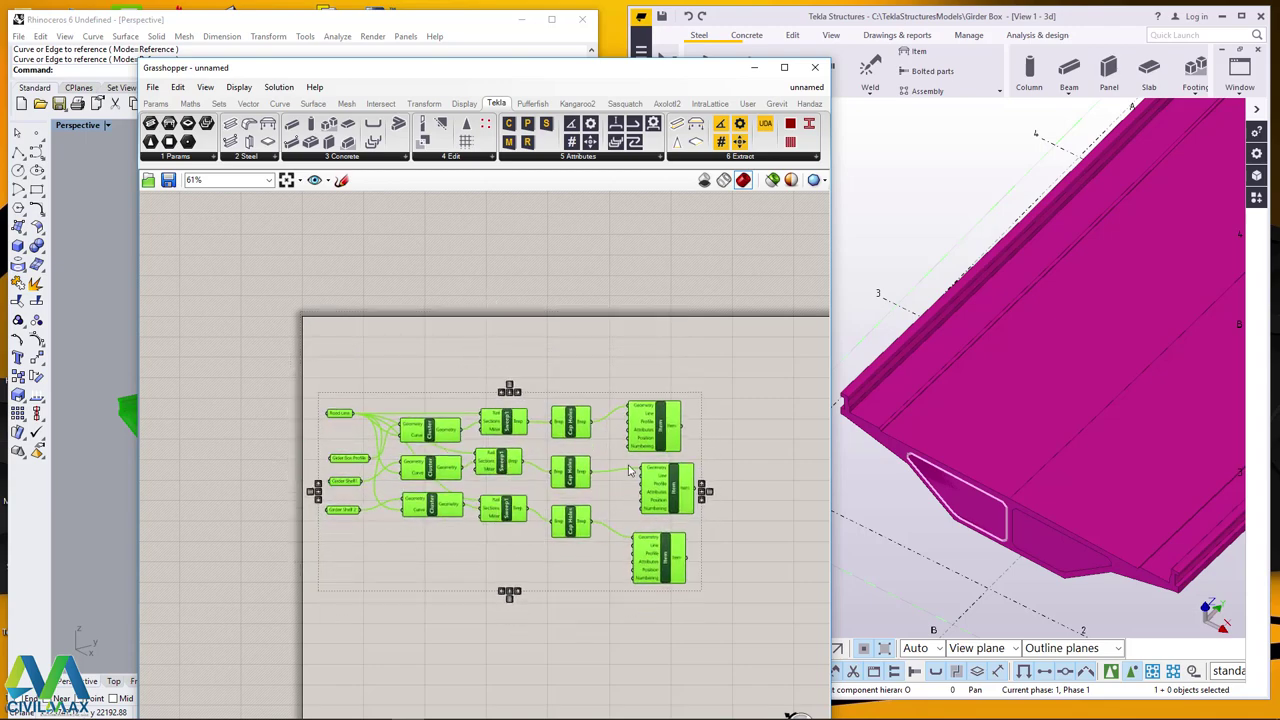
Arrange the three Item components in a roughly aligned column close to the Cap Holes components.
{"action": "scroll", "coordinate": [670, 486], "scroll_direction": "up", "scroll_amount": 2}
{"action": "left_click", "coordinate": [697, 409]}
{"action": "left_click_drag", "start_coordinate": [662, 417], "coordinate": [646, 402]}
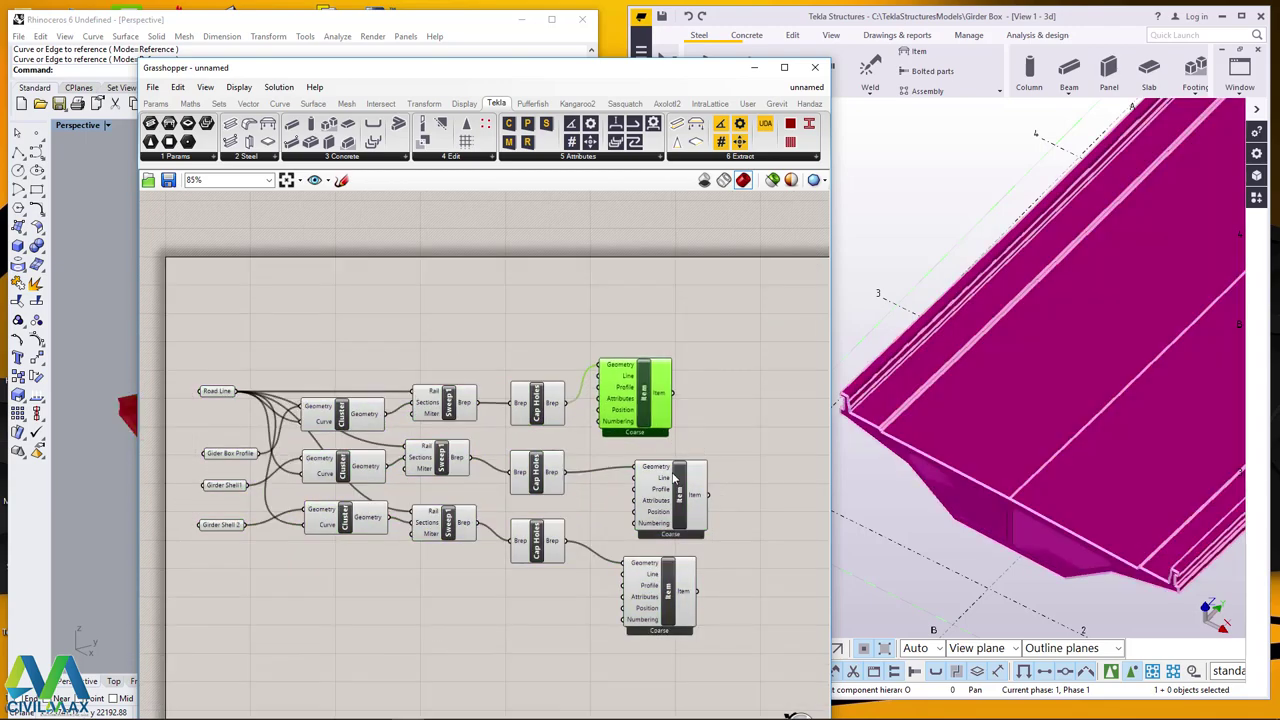
{"action": "left_click_drag", "start_coordinate": [676, 480], "coordinate": [646, 480]}
{"action": "left_click_drag", "start_coordinate": [666, 578], "coordinate": [625, 595]}
{"action": "left_click", "coordinate": [645, 495]}
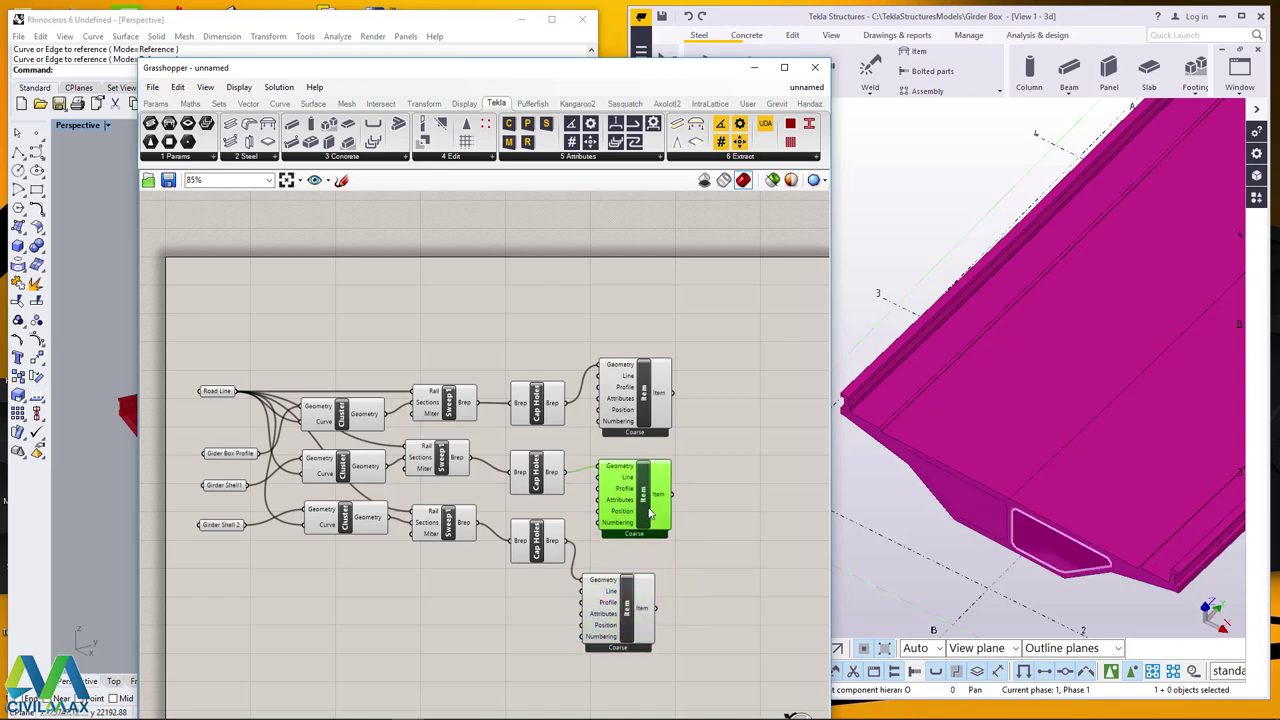
{"action": "left_click_drag", "start_coordinate": [645, 495], "coordinate": [629, 503]}
{"action": "left_click_drag", "start_coordinate": [644, 394], "coordinate": [634, 378]}
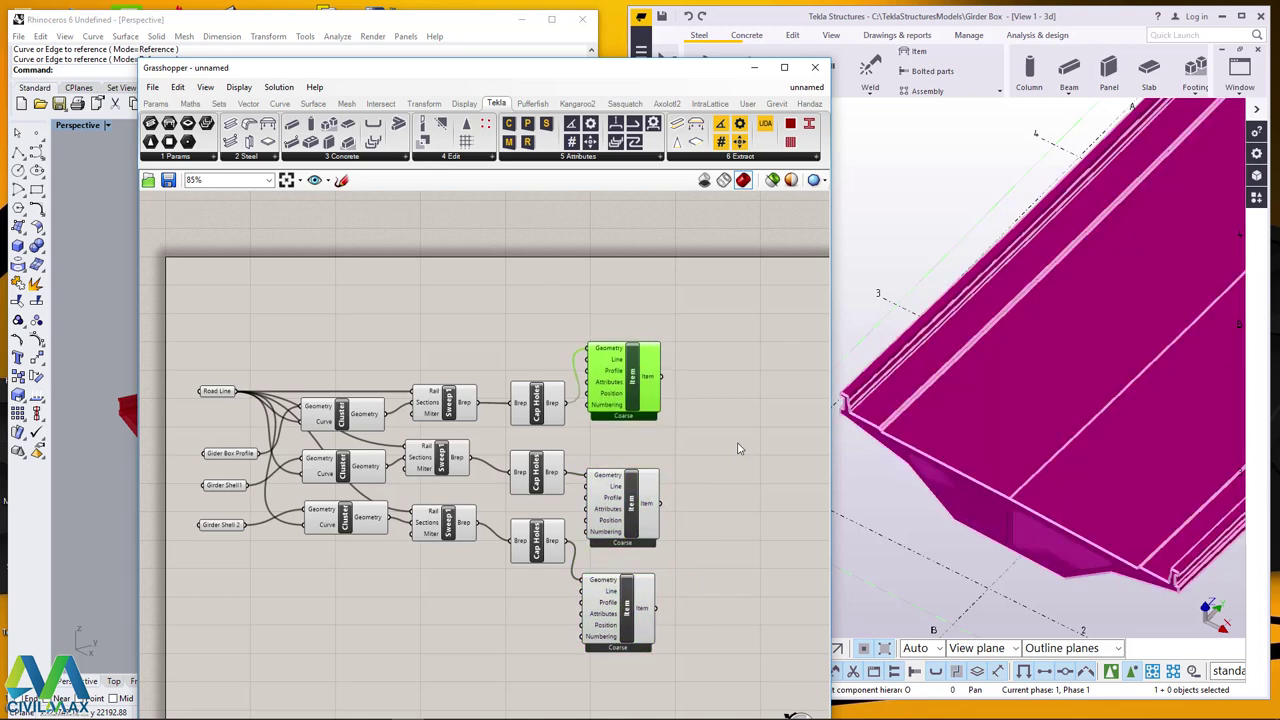
{"action": "scroll", "coordinate": [1058, 550], "scroll_direction": "up", "scroll_amount": 5}
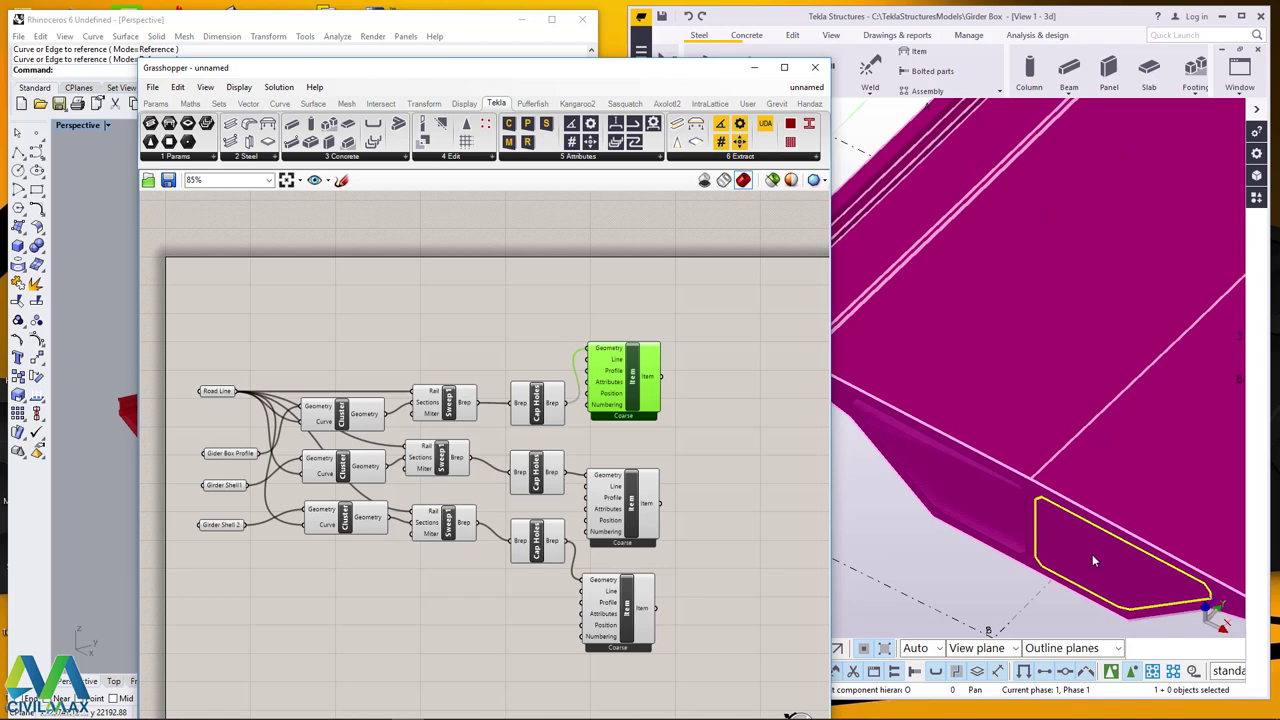
Add a Part Cut component to the canvas beside the Item components, with room for wires between them.
{"action": "mouse_move", "coordinate": [1019, 530]}
{"action": "middle_mouse_down", "text": "ctrl"}
{"action": "mouse_move", "coordinate": [1057, 540]}
{"action": "mouse_move", "coordinate": [1016, 540]}
{"action": "middle_mouse_up", "text": "ctrl"}
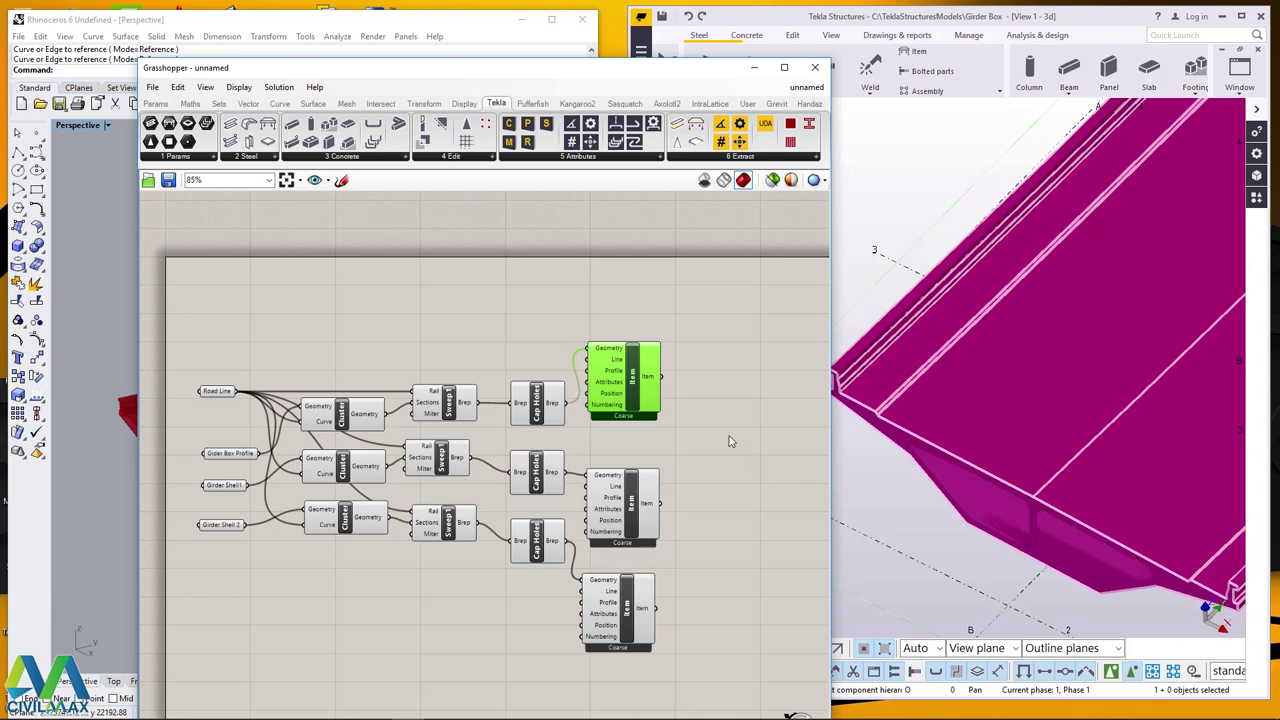
{"action": "left_click", "coordinate": [730, 441]}
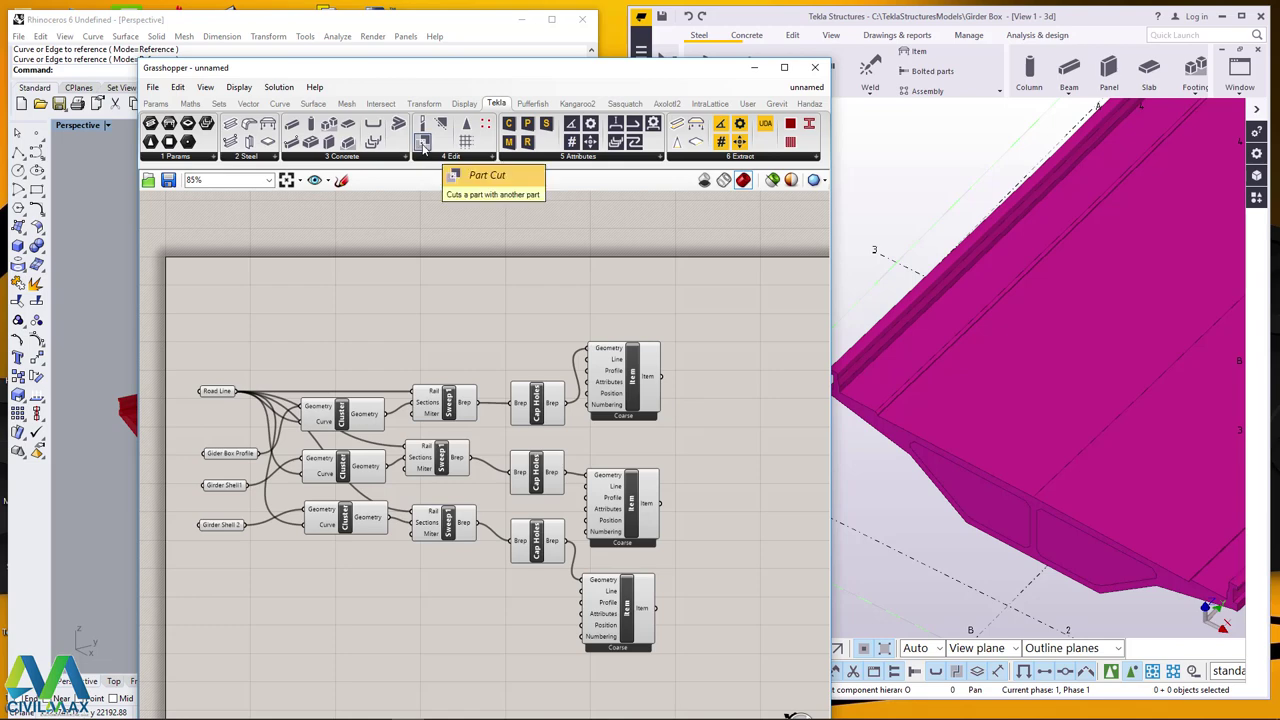
{"action": "left_click", "coordinate": [423, 145]}
{"action": "left_click", "coordinate": [735, 410]}
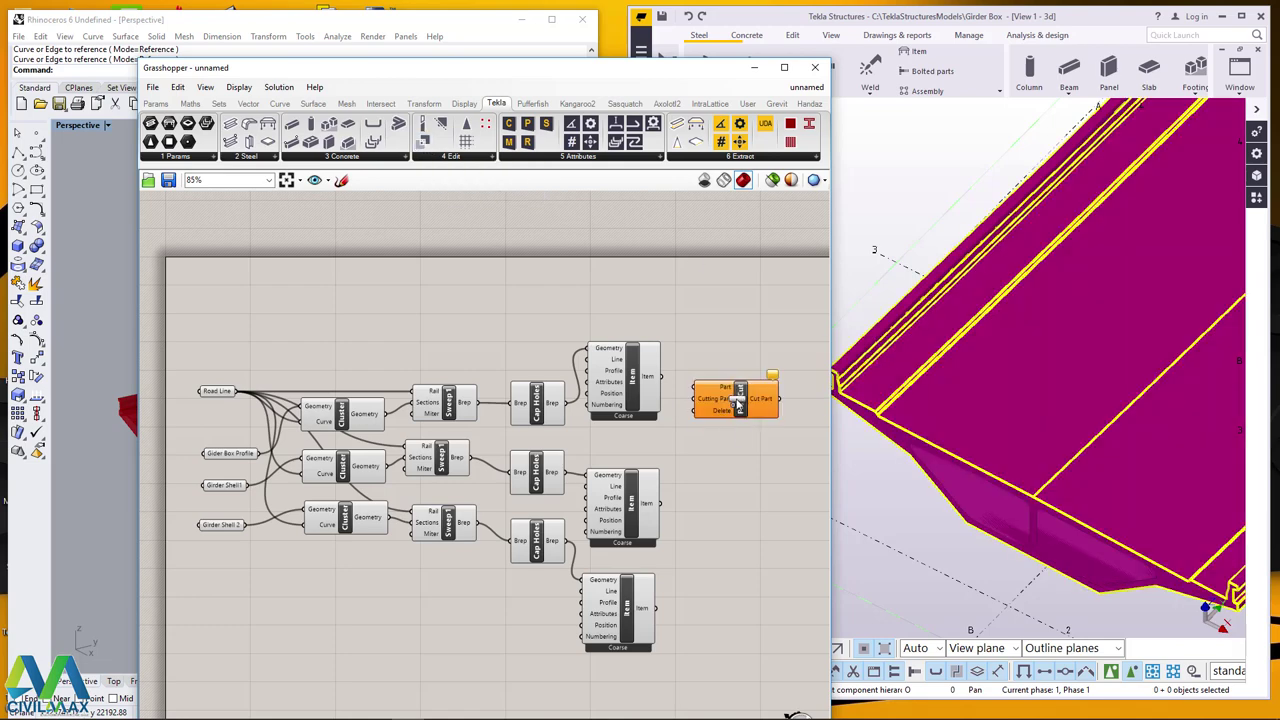
{"action": "left_click_drag", "start_coordinate": [729, 436], "coordinate": [754, 460]}
{"action": "scroll", "coordinate": [745, 419], "scroll_direction": "up", "scroll_amount": 4}
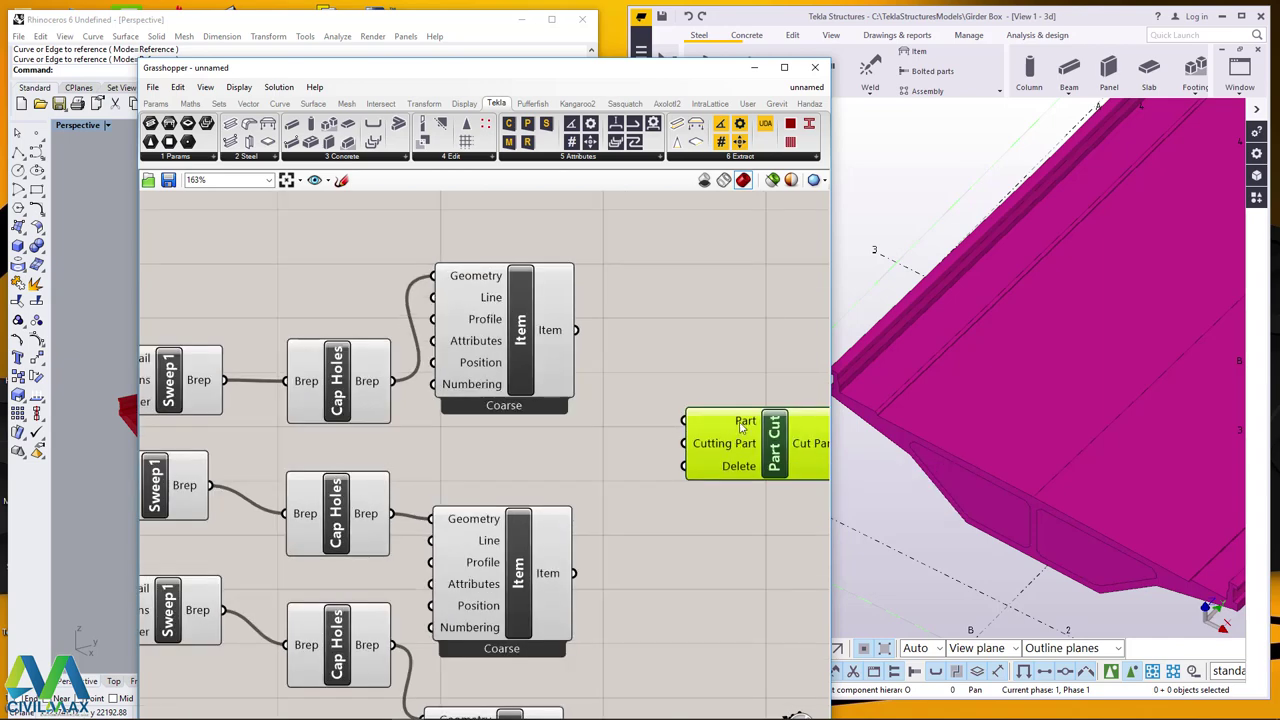
{"action": "mouse_move", "coordinate": [742, 427]}
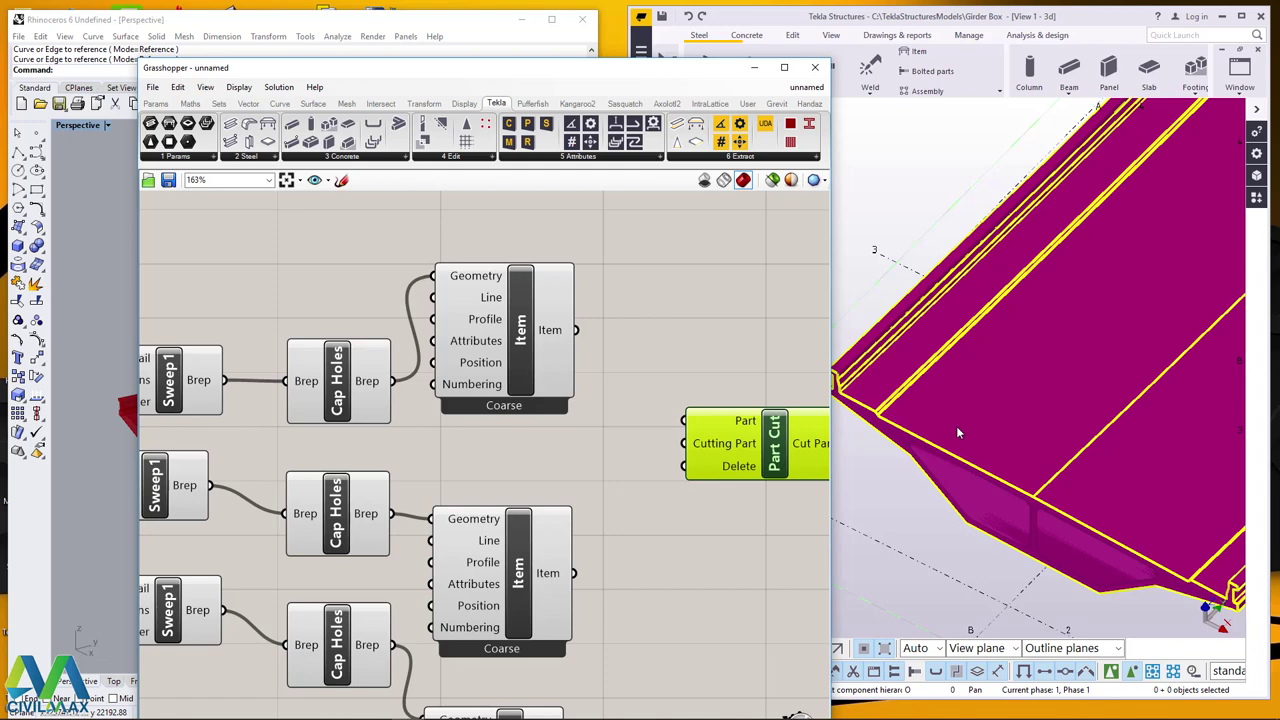
Connect the top Item's output to the cut component's Part input and the middle Item's output to its Cutting Part input.
{"action": "left_click", "coordinate": [533, 300]}
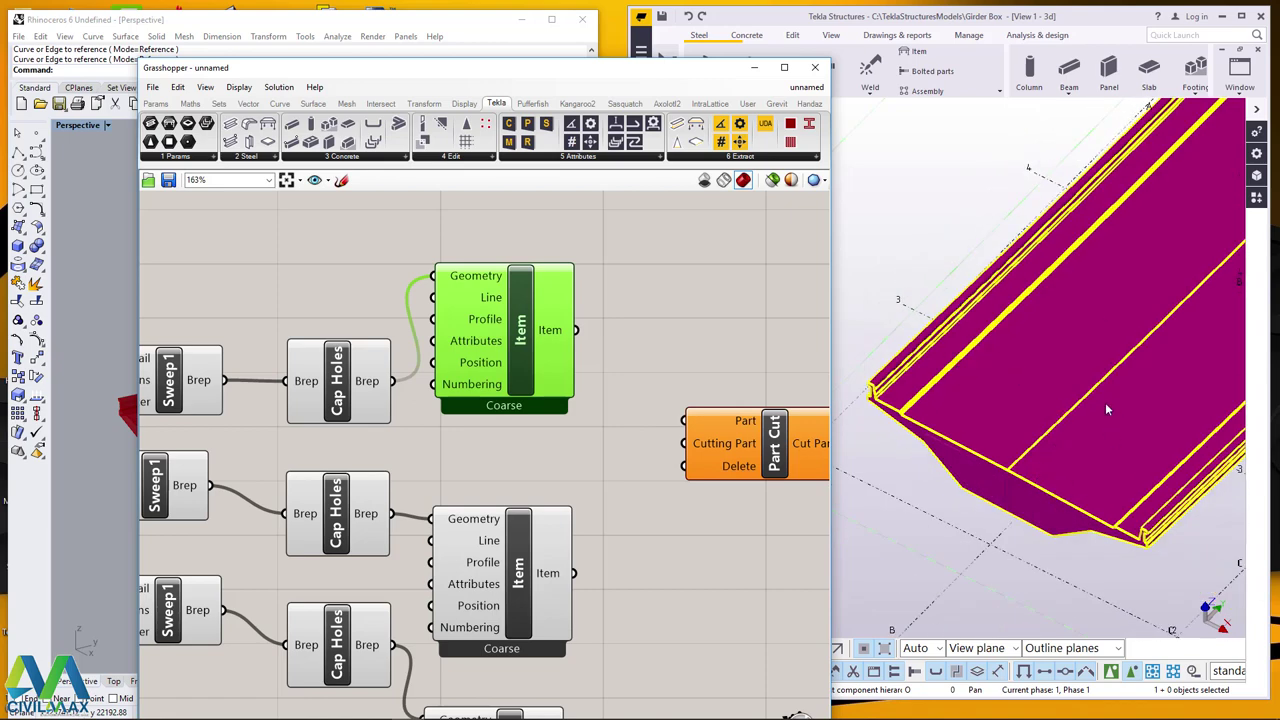
{"action": "left_click_drag", "start_coordinate": [576, 330], "coordinate": [680, 421]}
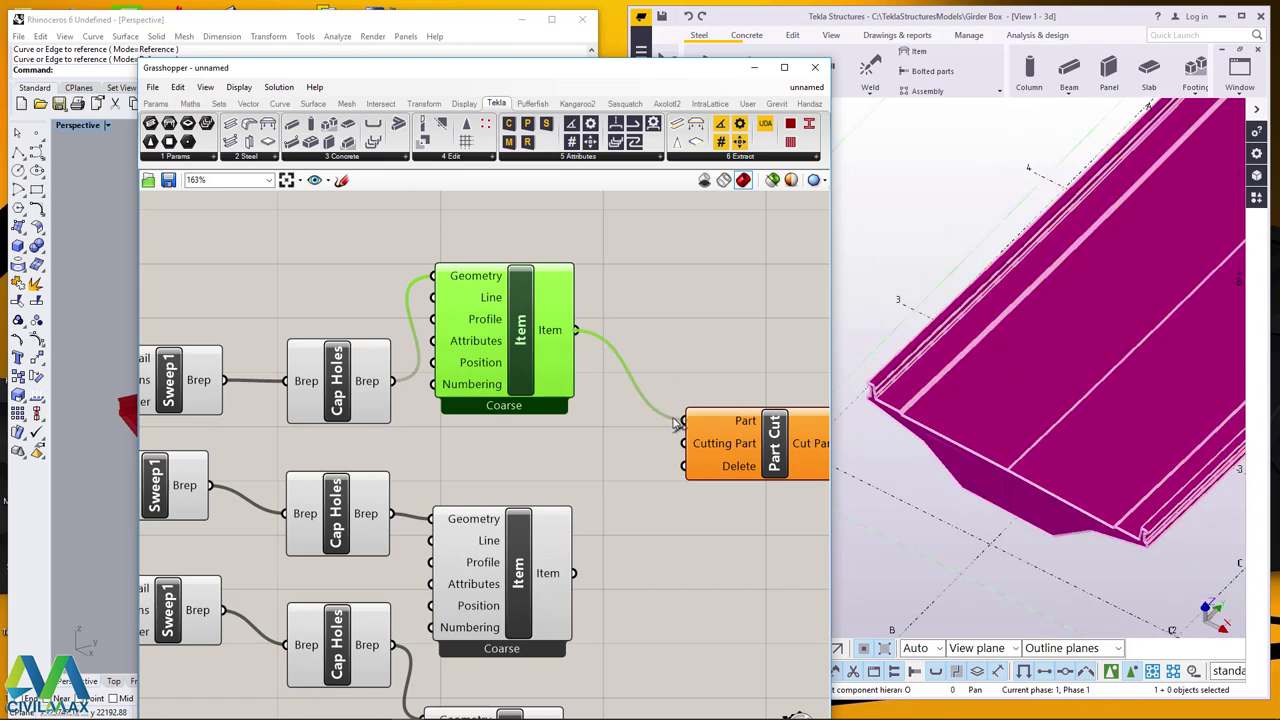
{"action": "left_click", "coordinate": [717, 330]}
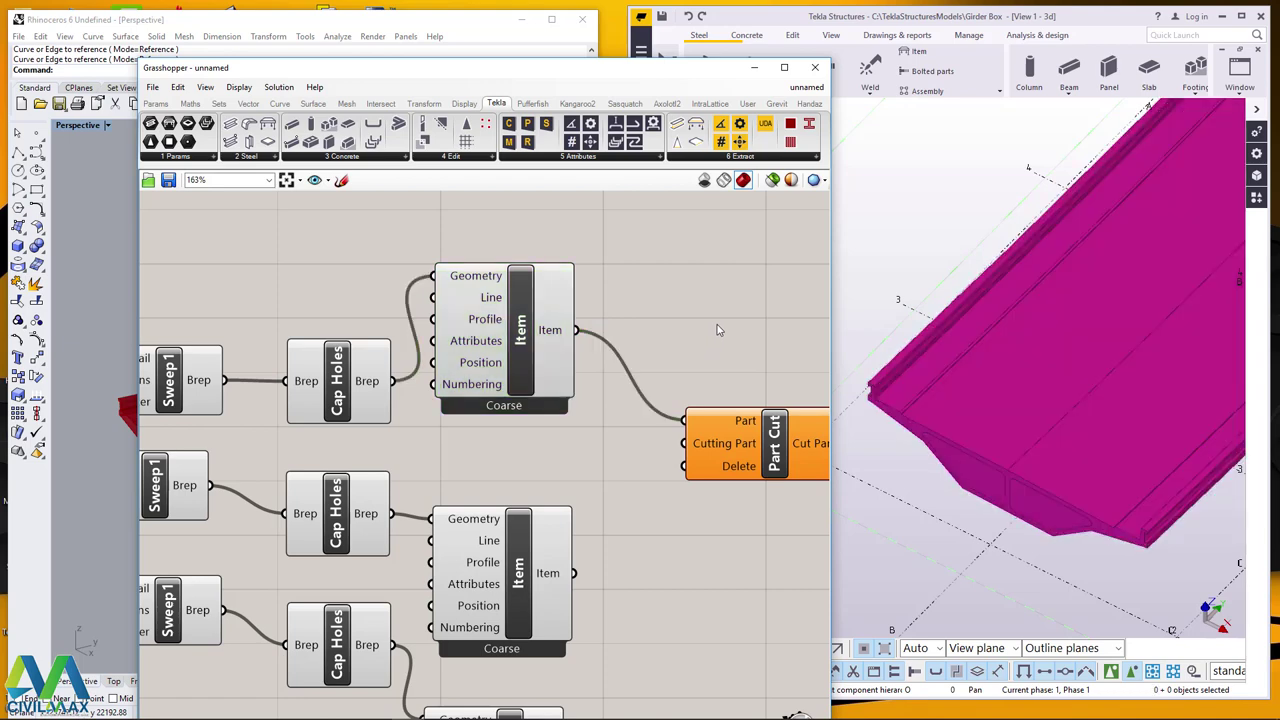
{"action": "left_click", "coordinate": [545, 543]}
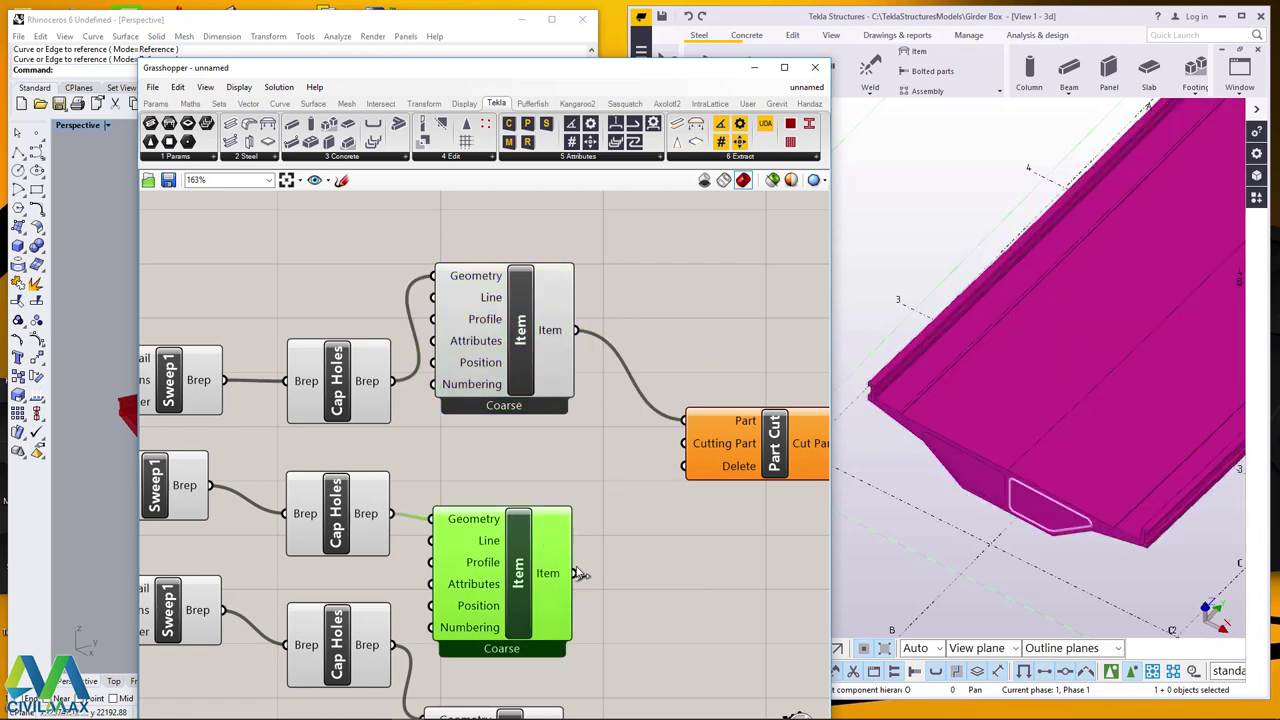
{"action": "left_click_drag", "start_coordinate": [575, 573], "coordinate": [684, 444]}
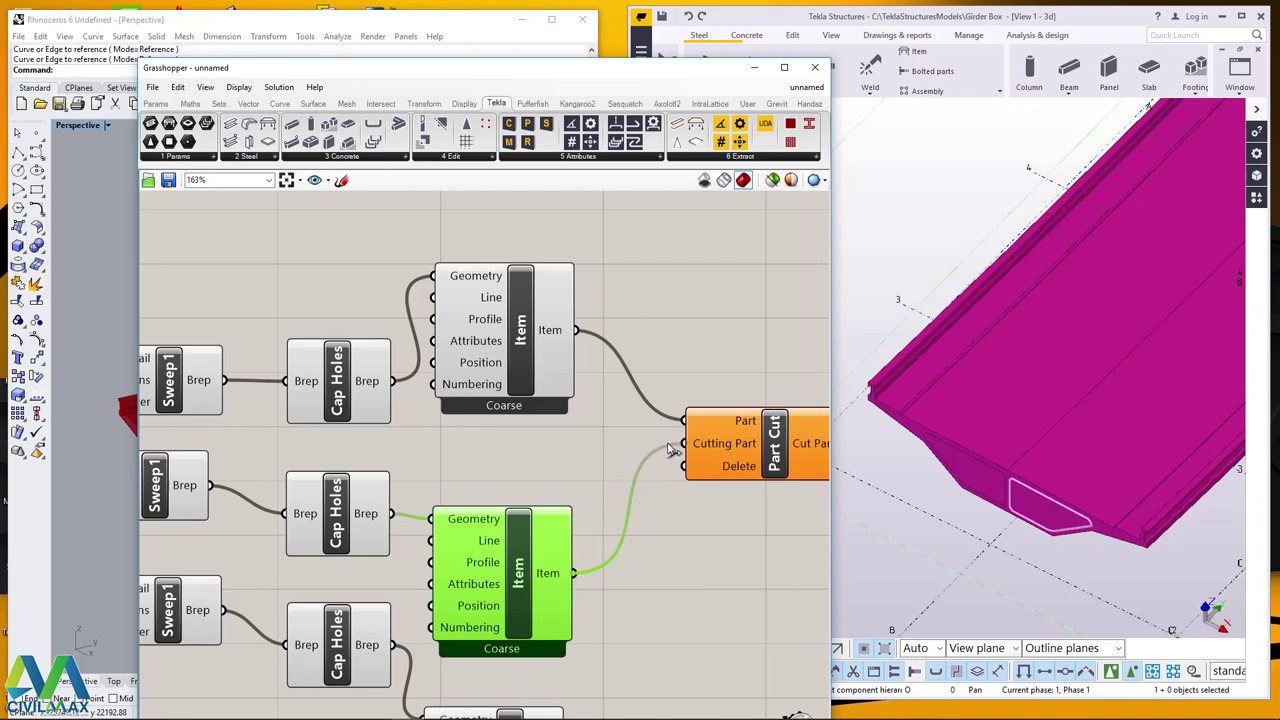
{"action": "scroll", "coordinate": [1045, 524], "scroll_direction": "up", "scroll_amount": 6}
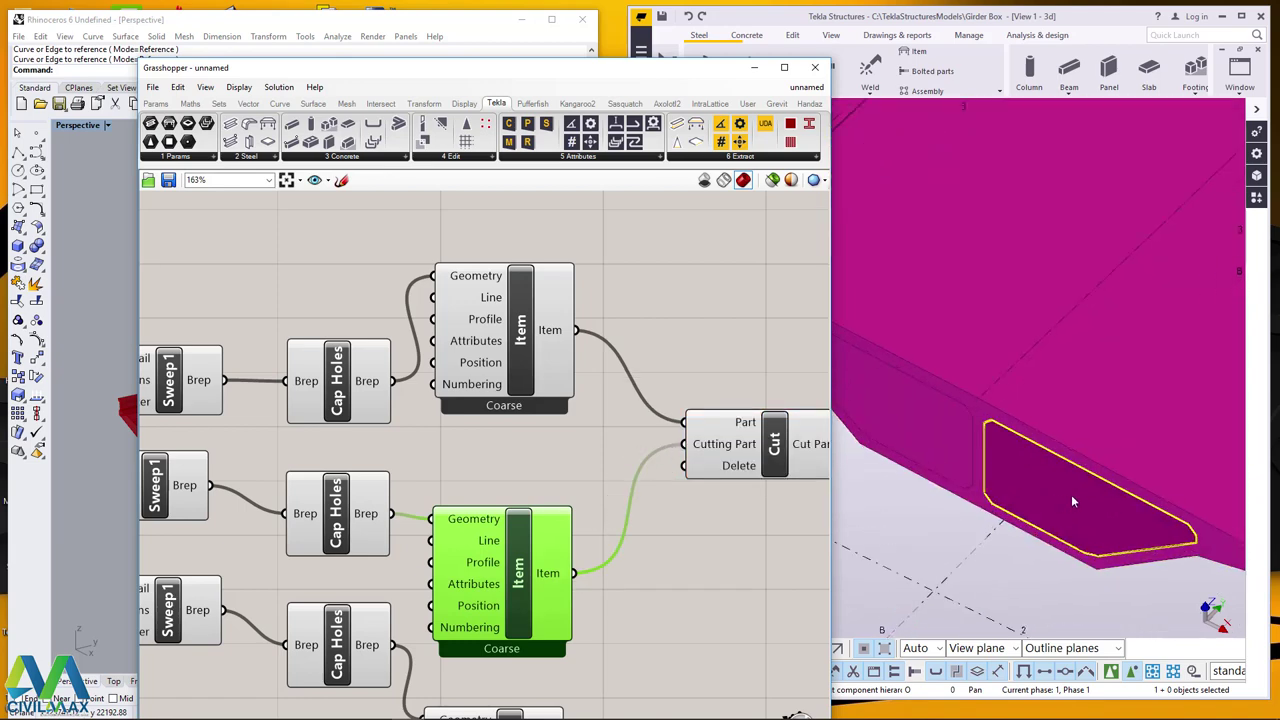
{"action": "scroll", "coordinate": [1093, 465], "scroll_direction": "down", "scroll_amount": 4}
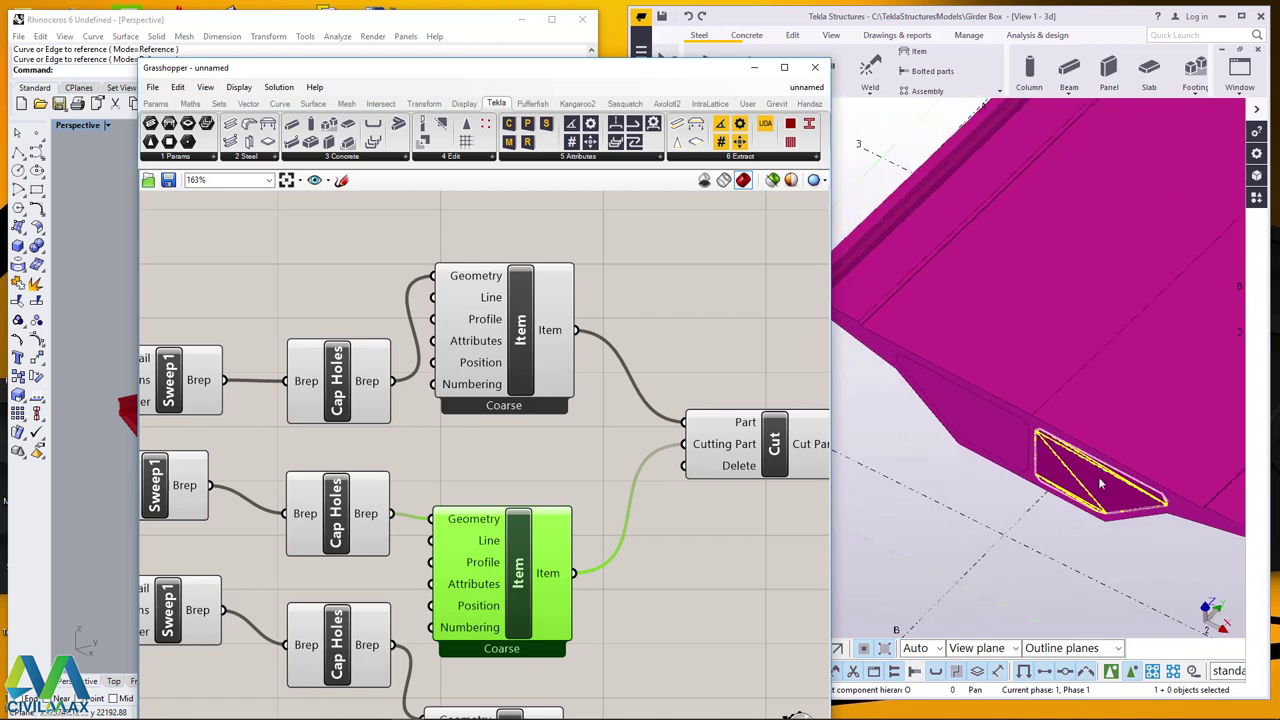
{"action": "scroll", "coordinate": [572, 413], "scroll_direction": "down", "scroll_amount": 3}
Add a second Part Cut below the first, feeding its Part input from the top Item and its Cutting Part input from the bottom Item.
{"action": "right_click_drag", "start_coordinate": [572, 413], "coordinate": [534, 399]}
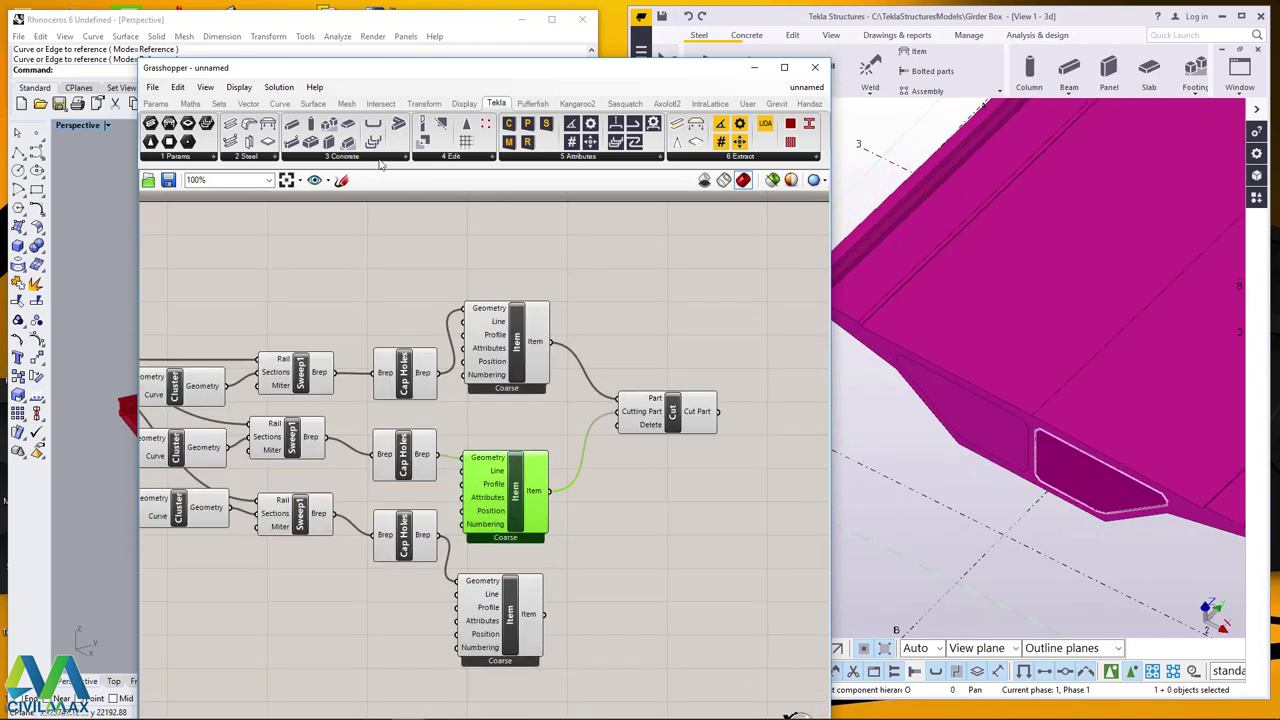
{"action": "left_click_drag", "start_coordinate": [733, 537], "coordinate": [657, 527]}
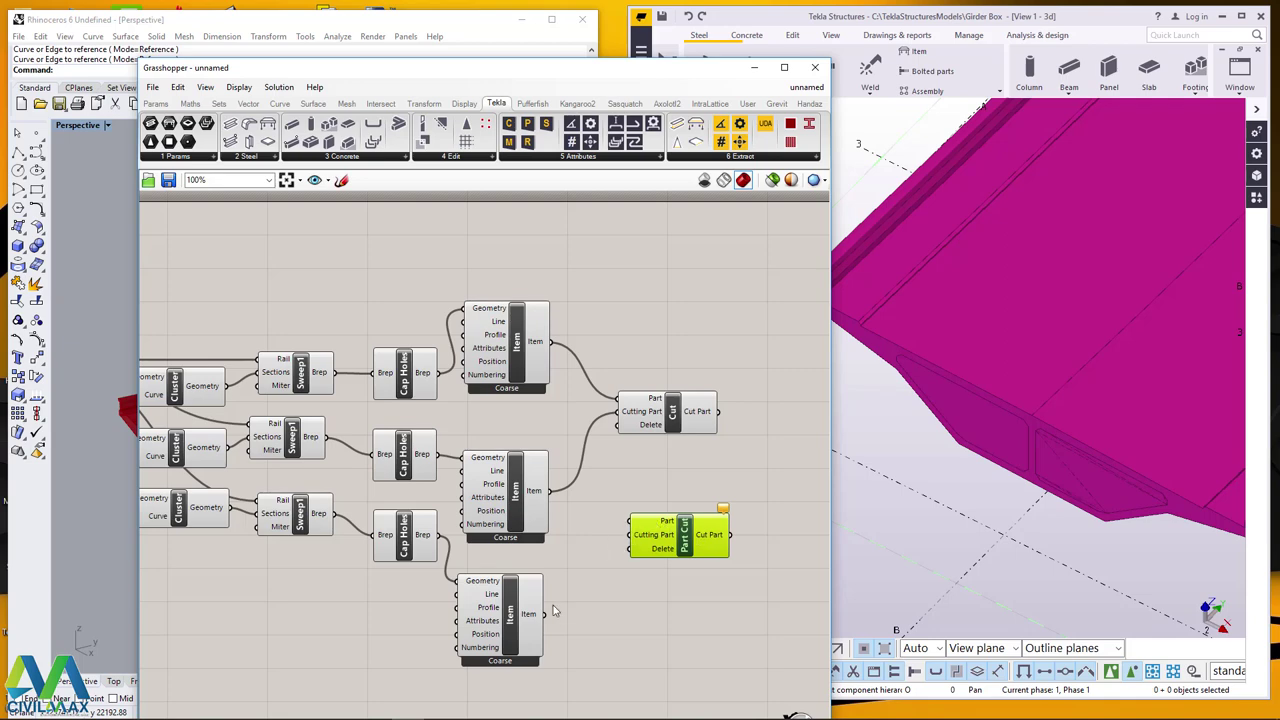
{"action": "left_click", "coordinate": [540, 347]}
{"action": "left_click_drag", "start_coordinate": [555, 350], "coordinate": [625, 523]}
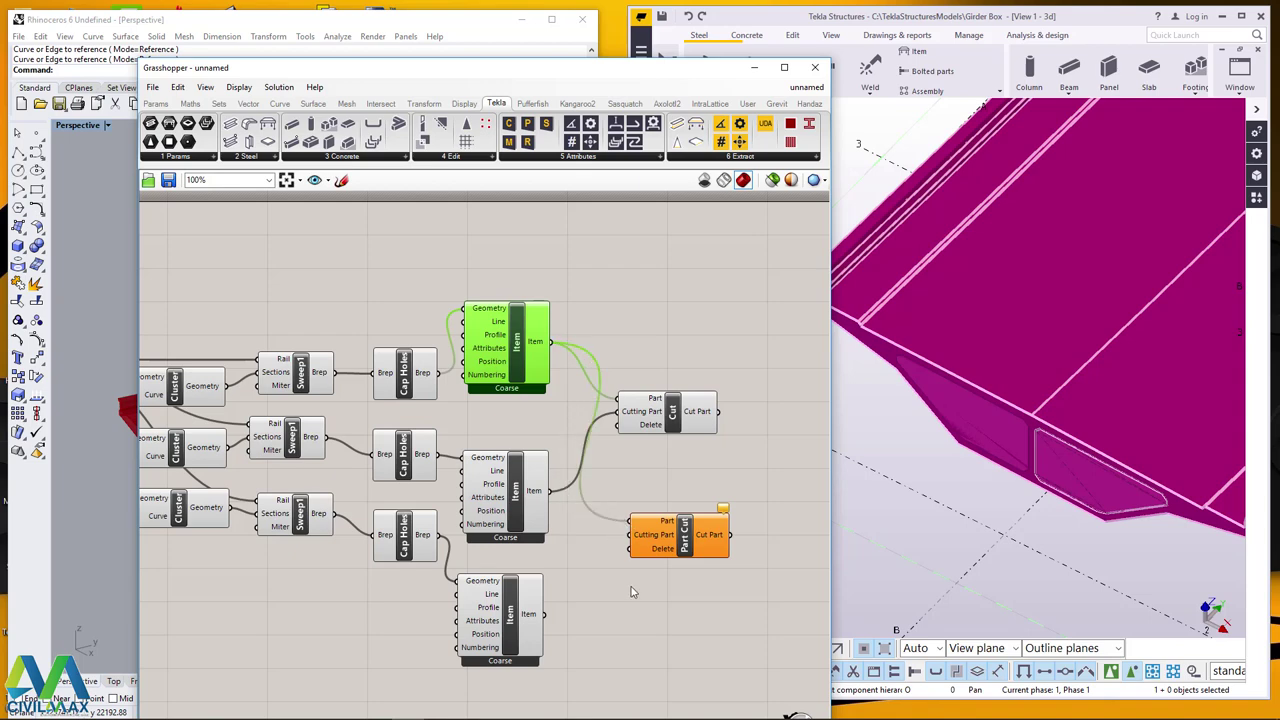
{"action": "left_click", "coordinate": [535, 625]}
{"action": "left_click_drag", "start_coordinate": [546, 614], "coordinate": [631, 534]}
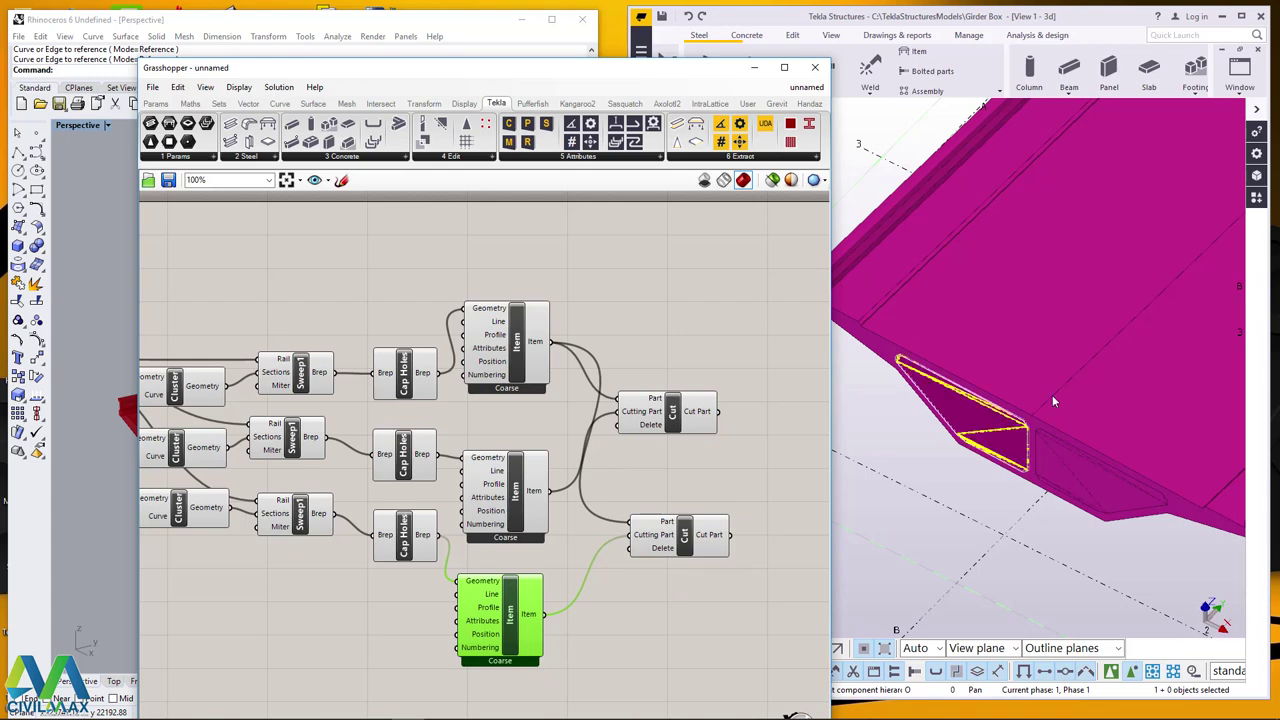
Move the Grasshopper window aside and examine the girder's end face and its two cells in Tekla Structures.
{"action": "scroll", "coordinate": [1053, 402], "scroll_direction": "down", "scroll_amount": 5}
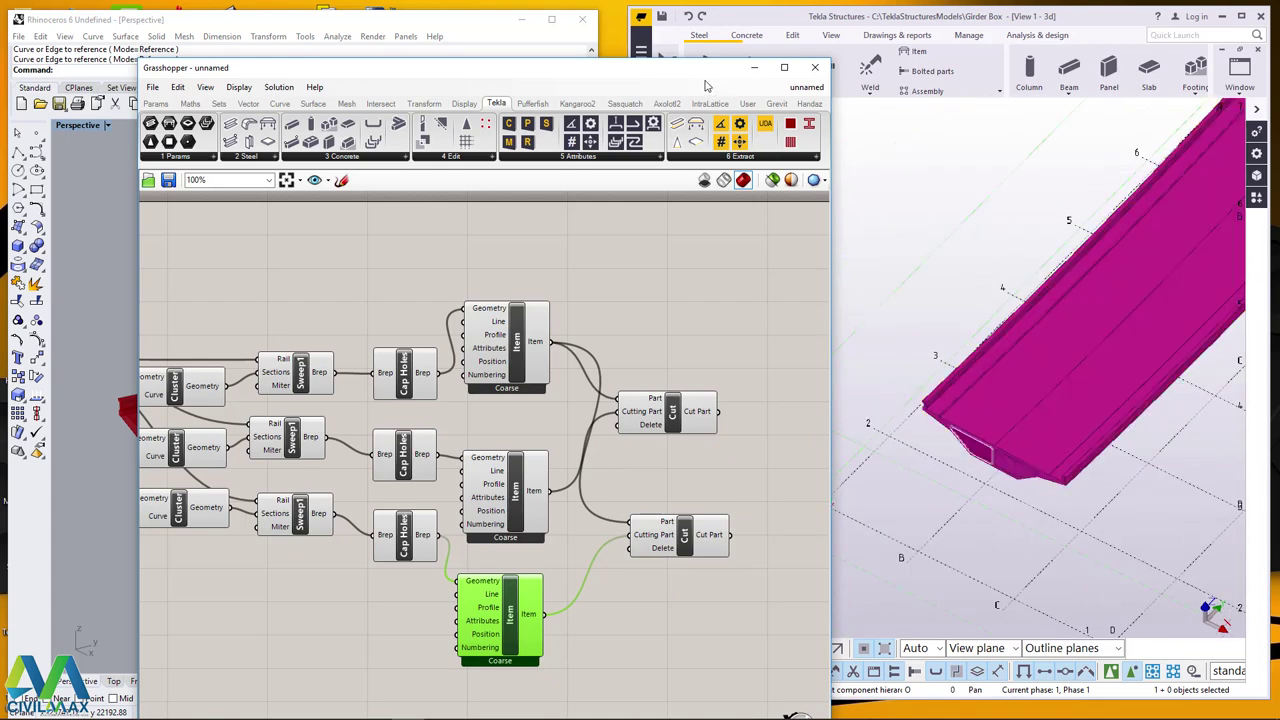
{"action": "left_click_drag", "start_coordinate": [686, 85], "coordinate": [601, 84]}
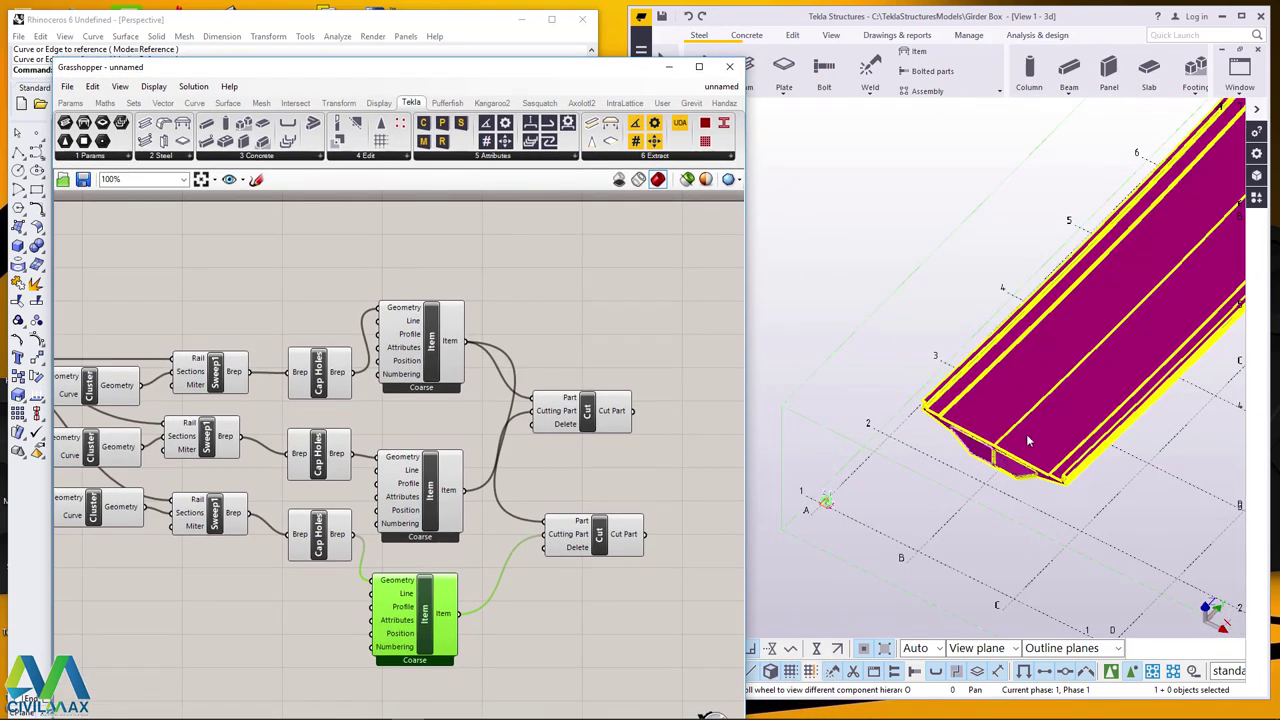
{"action": "scroll", "coordinate": [1026, 434], "scroll_direction": "up", "scroll_amount": 5}
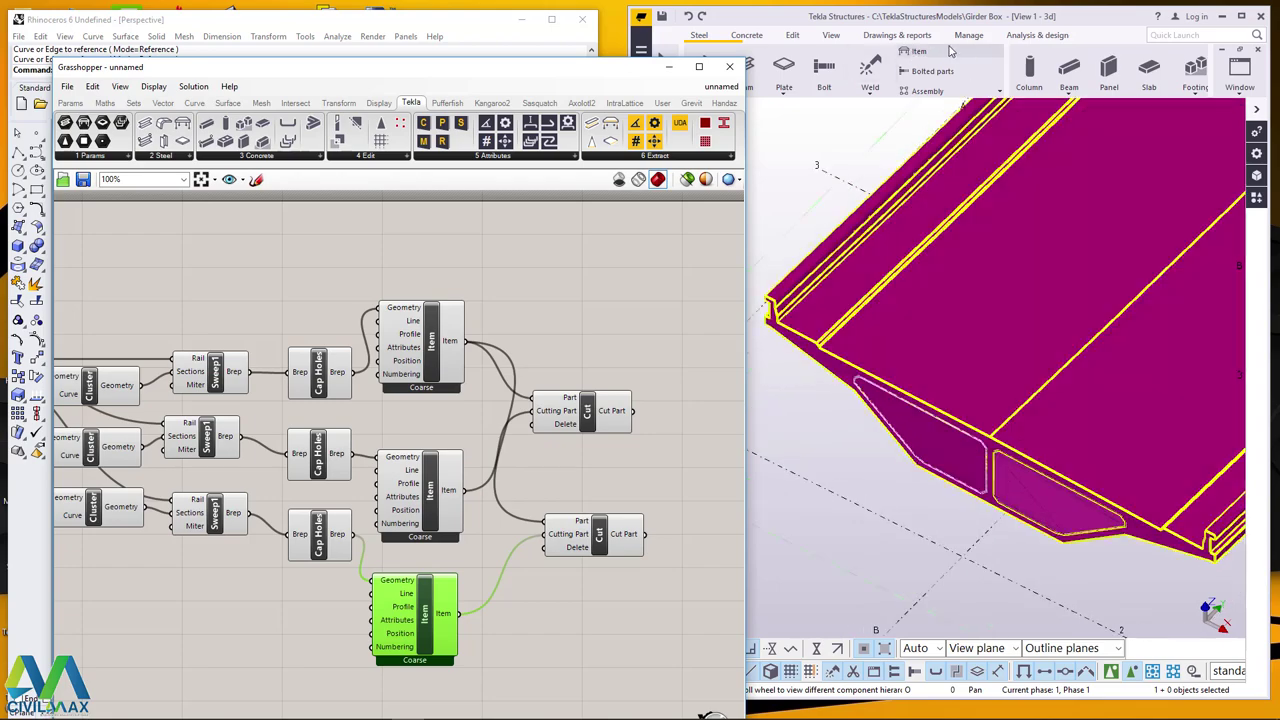
{"action": "left_click", "coordinate": [831, 35]}
{"action": "left_click", "coordinate": [1107, 77]}
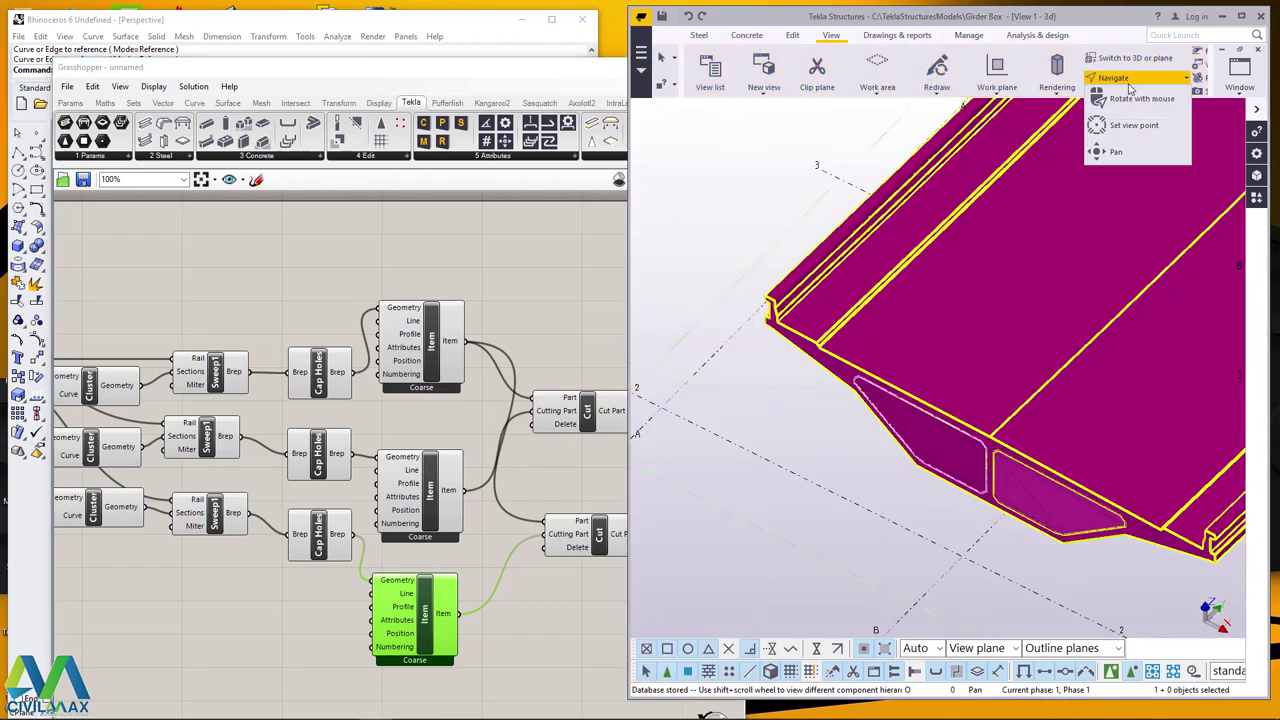
{"action": "left_click", "coordinate": [1130, 106]}
{"action": "left_click_drag", "start_coordinate": [1013, 443], "coordinate": [1041, 326]}
{"action": "right_click", "coordinate": [998, 243]}
{"action": "left_click", "coordinate": [1033, 251]}
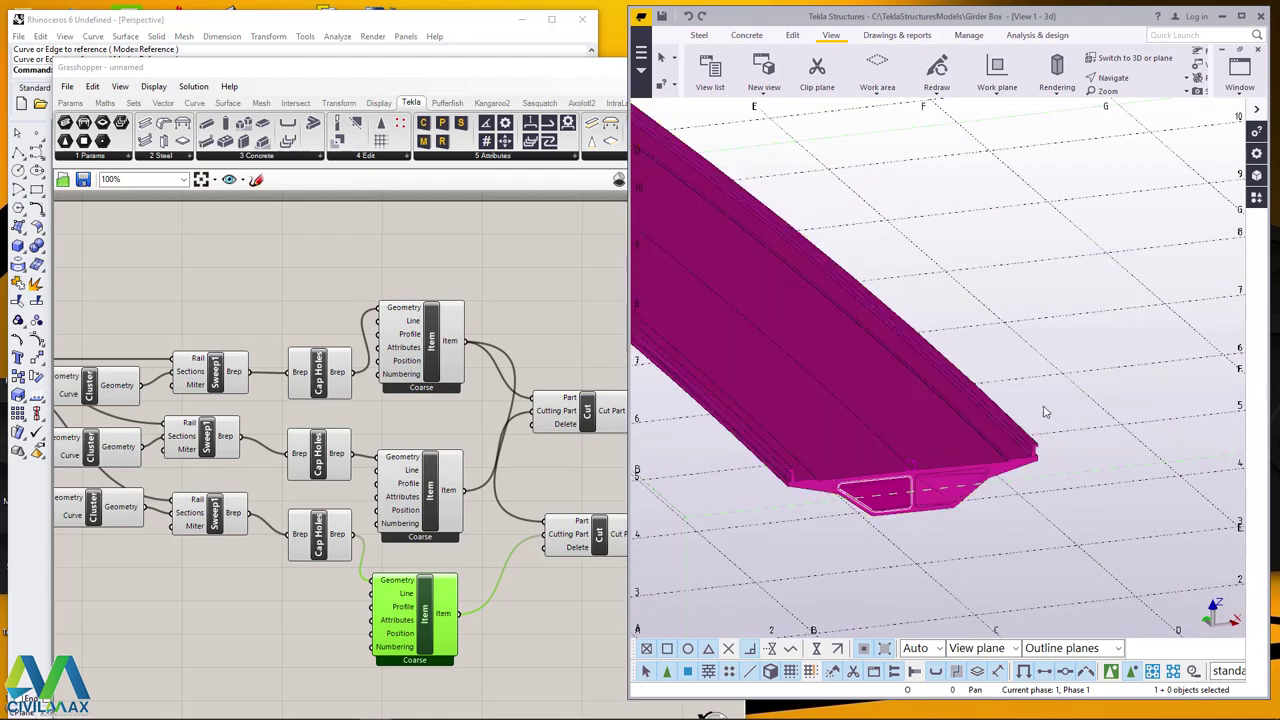
{"action": "scroll", "coordinate": [865, 515], "scroll_direction": "up", "scroll_amount": 3}
{"action": "scroll", "coordinate": [880, 505], "scroll_direction": "up", "scroll_amount": 5}
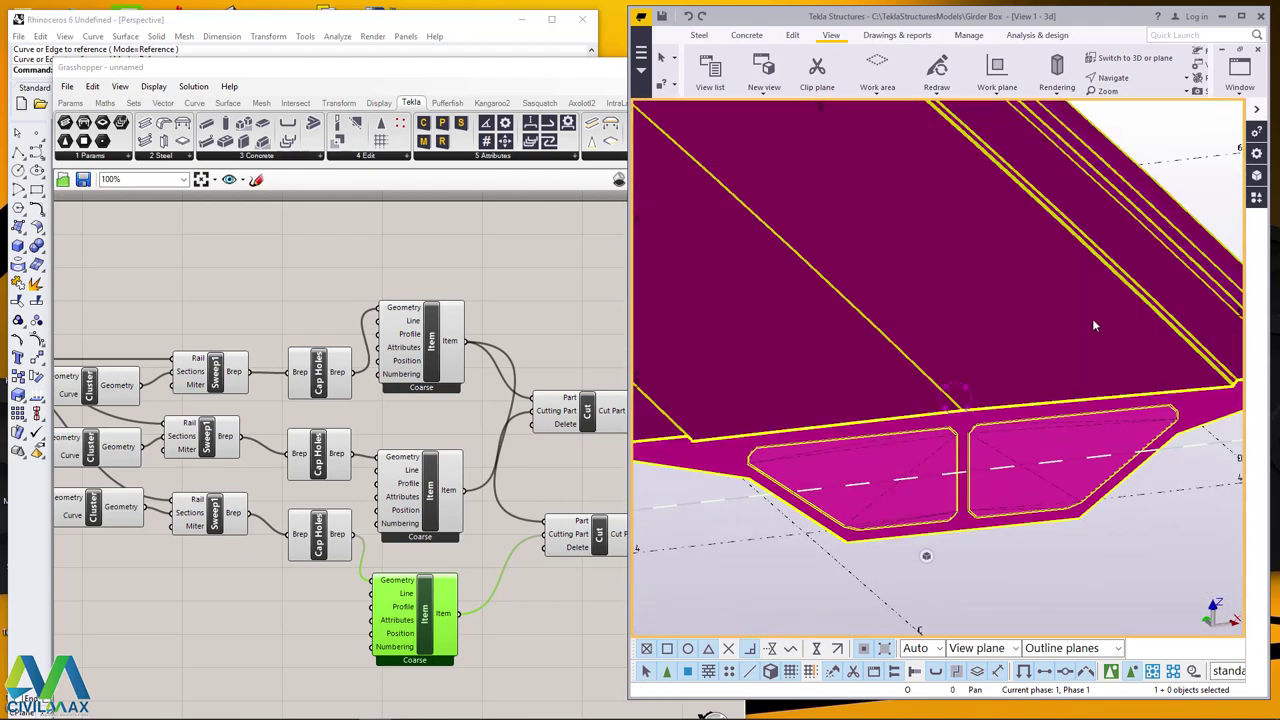
Set the class of the main girder's concrete item to 1.
{"action": "scroll", "coordinate": [870, 432], "scroll_direction": "down", "scroll_amount": 3}
{"action": "middle_click_drag", "start_coordinate": [875, 425], "coordinate": [953, 379], "text": "ctrl"}
{"action": "double_click", "coordinate": [945, 370]}
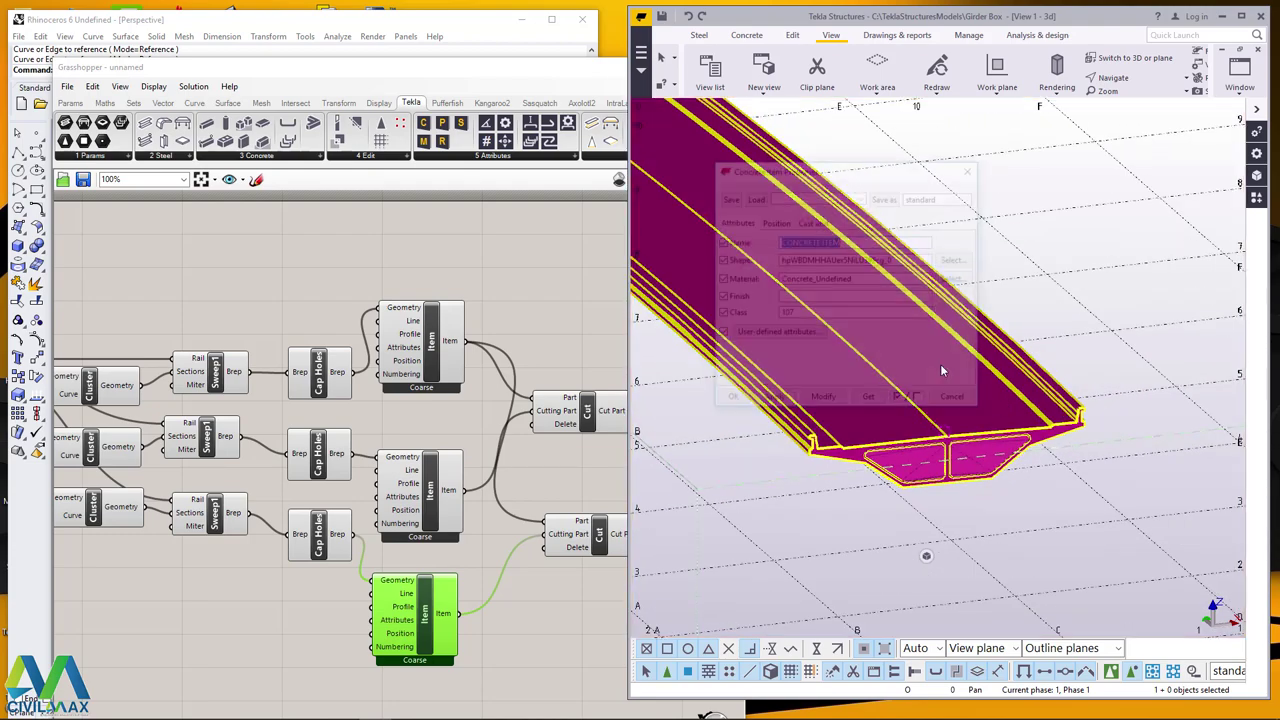
{"action": "double_click", "coordinate": [786, 314]}
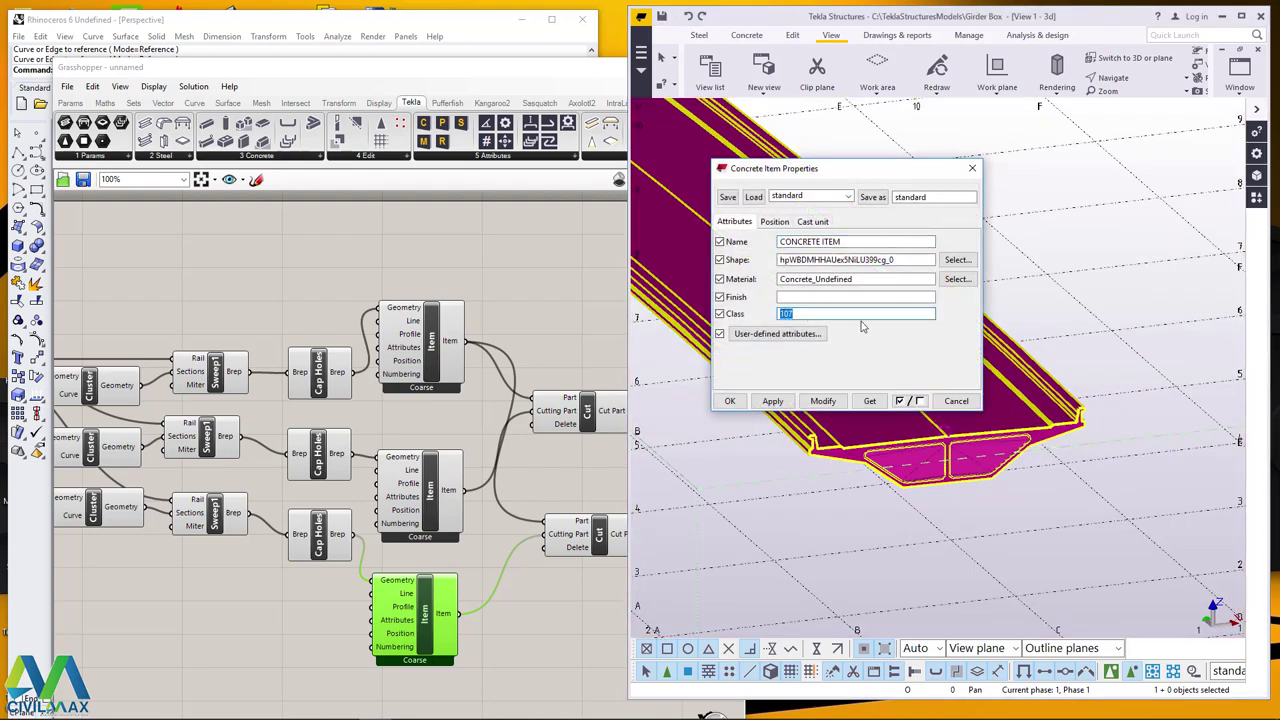
{"action": "left_click", "coordinate": [823, 401]}
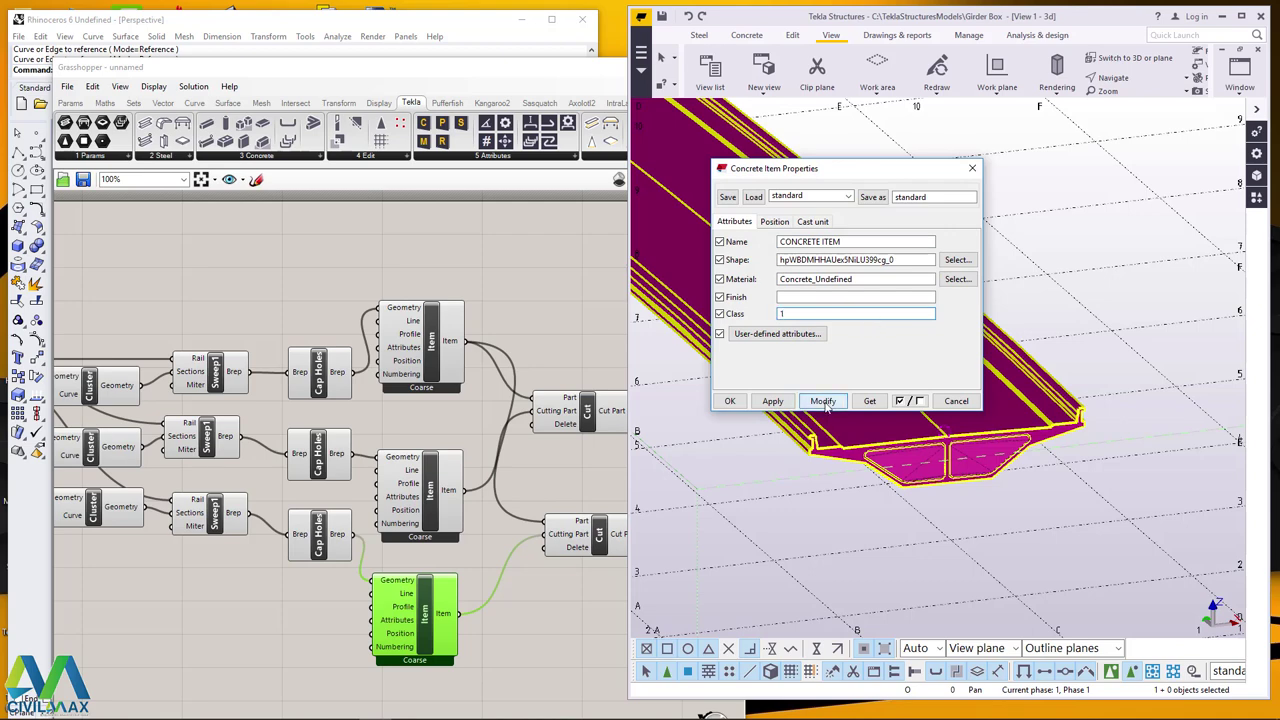
{"action": "left_click", "coordinate": [729, 401]}
Remove the solid shell items filling the girder's two cells and redraw the view.
{"action": "scroll", "coordinate": [1077, 352], "scroll_direction": "up", "scroll_amount": 3}
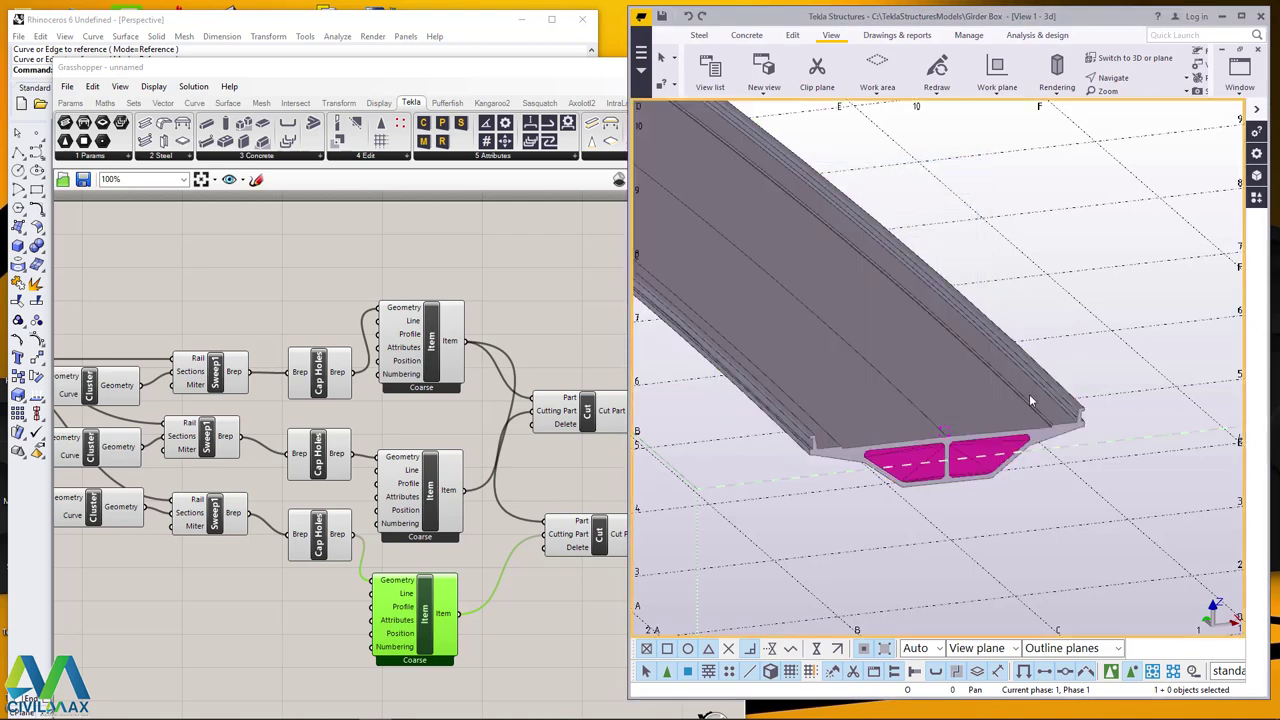
{"action": "left_click", "coordinate": [960, 450]}
{"action": "scroll", "coordinate": [1005, 459], "scroll_direction": "up", "scroll_amount": 3}
{"action": "scroll", "coordinate": [824, 474], "scroll_direction": "up", "scroll_amount": 1}
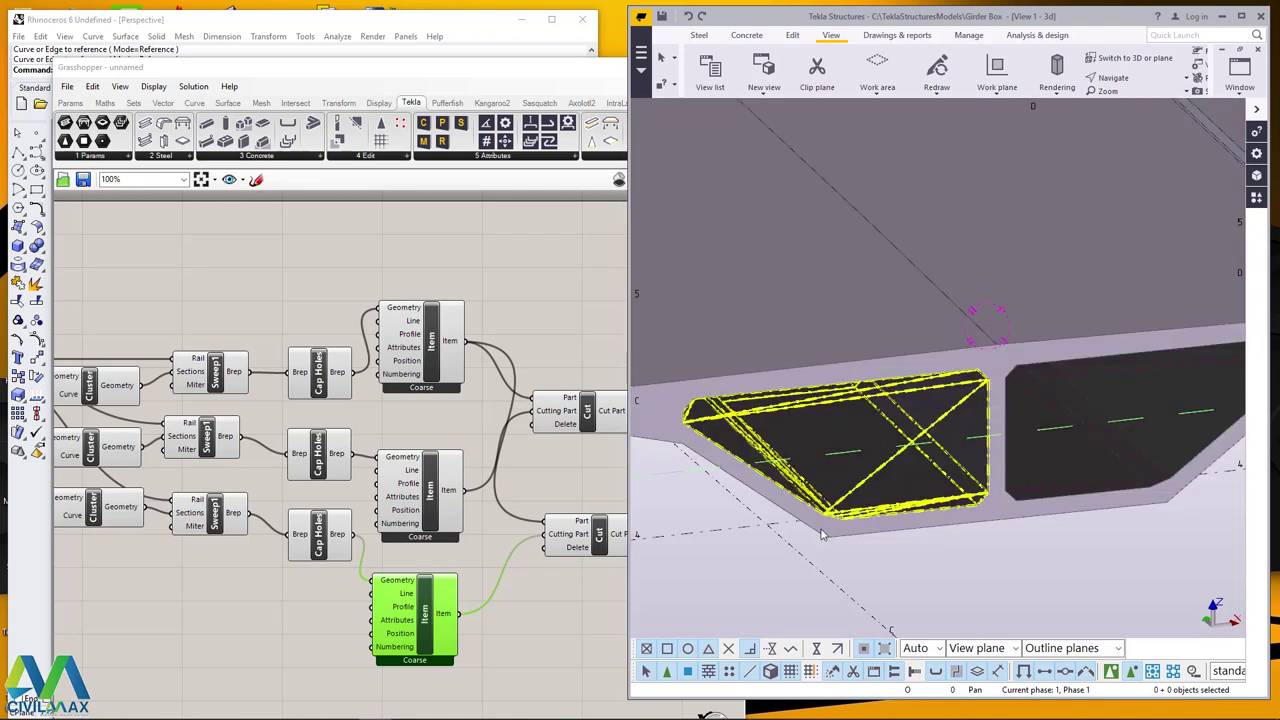
{"action": "scroll", "coordinate": [1000, 510], "scroll_direction": "down", "scroll_amount": 6}
{"action": "right_click", "coordinate": [1013, 380]}
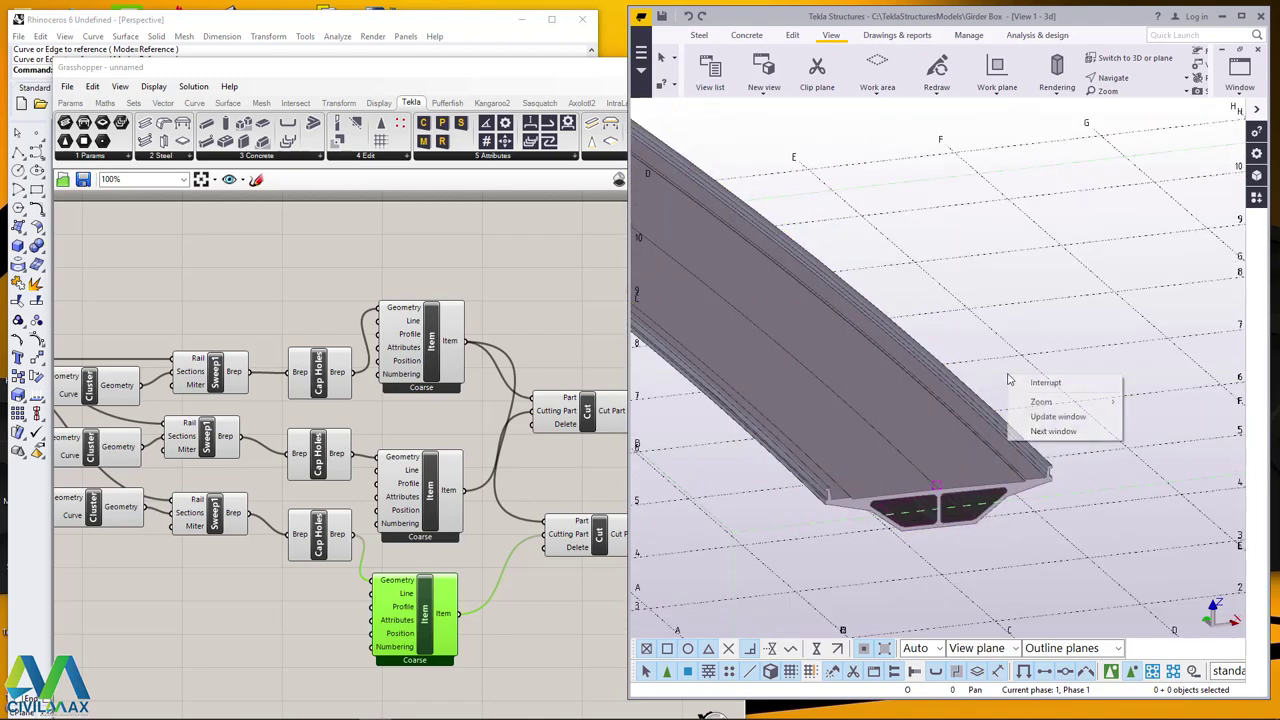
{"action": "left_click", "coordinate": [1092, 375]}
{"action": "right_click", "coordinate": [1092, 375]}
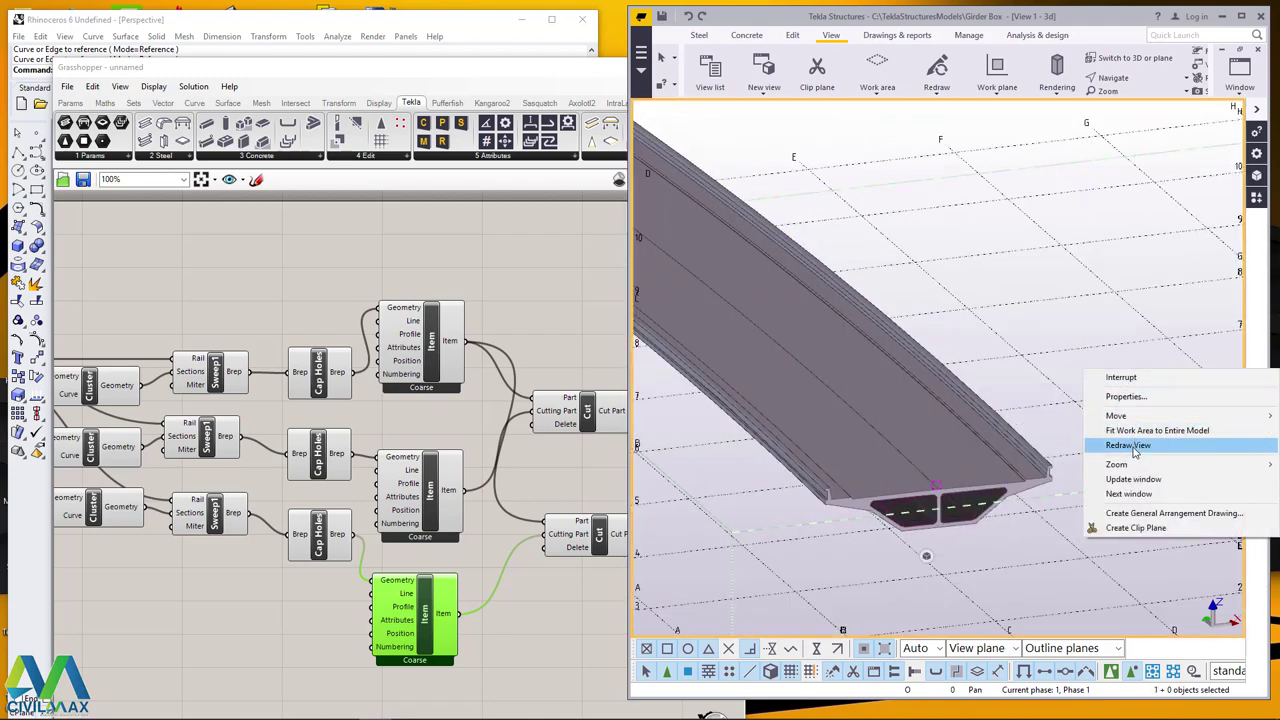
{"action": "left_click", "coordinate": [1134, 447]}
Examine the hollow girder along its full length, checking the cell openings at its ends.
{"action": "scroll", "coordinate": [898, 530], "scroll_direction": "up", "scroll_amount": 3}
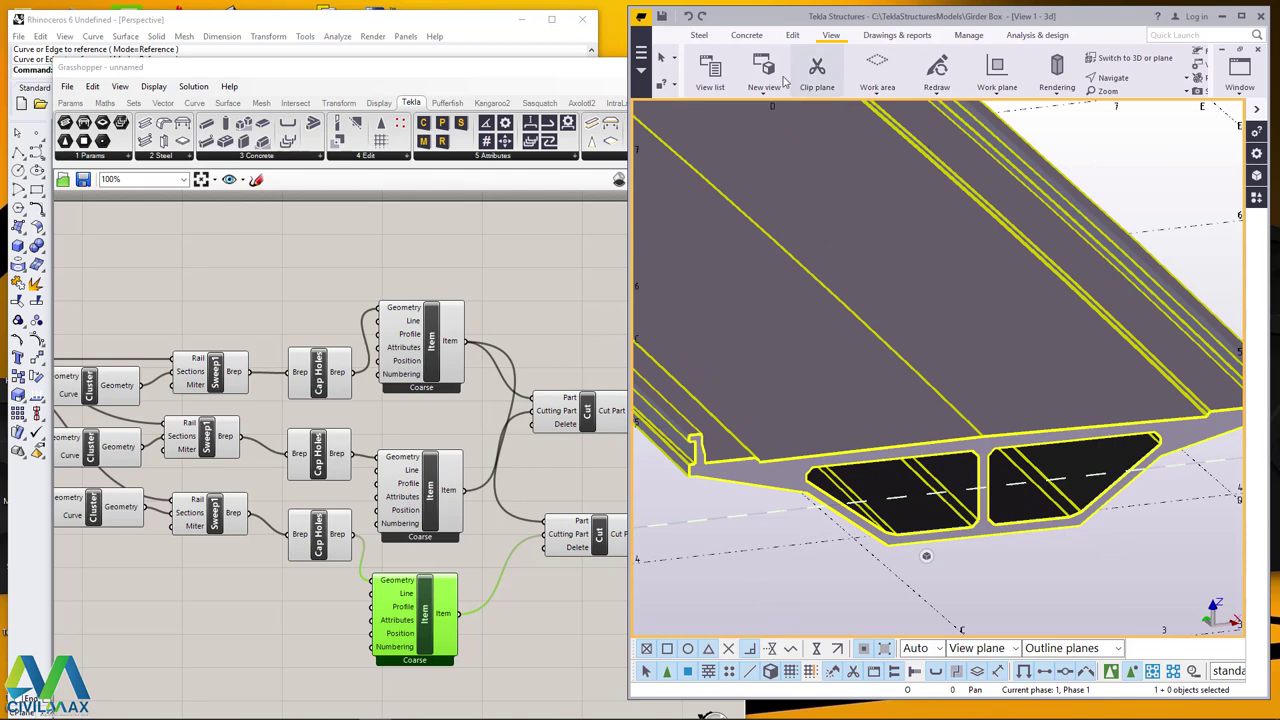
{"action": "left_click", "coordinate": [1105, 77]}
{"action": "left_click", "coordinate": [1135, 102]}
{"action": "left_click_drag", "start_coordinate": [1018, 449], "coordinate": [1112, 517]}
{"action": "scroll", "coordinate": [1112, 517], "scroll_direction": "down", "scroll_amount": 5}
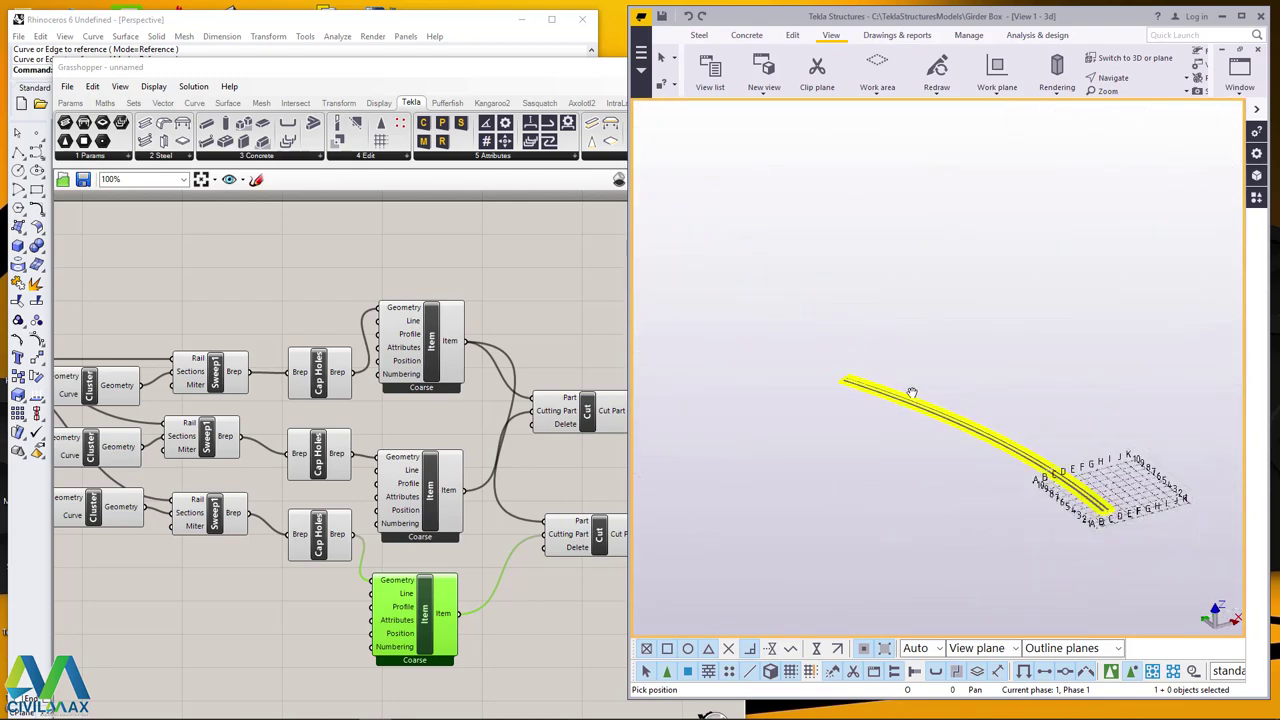
{"action": "scroll", "coordinate": [840, 372], "scroll_direction": "up", "scroll_amount": 8}
{"action": "scroll", "coordinate": [861, 360], "scroll_direction": "up", "scroll_amount": 5}
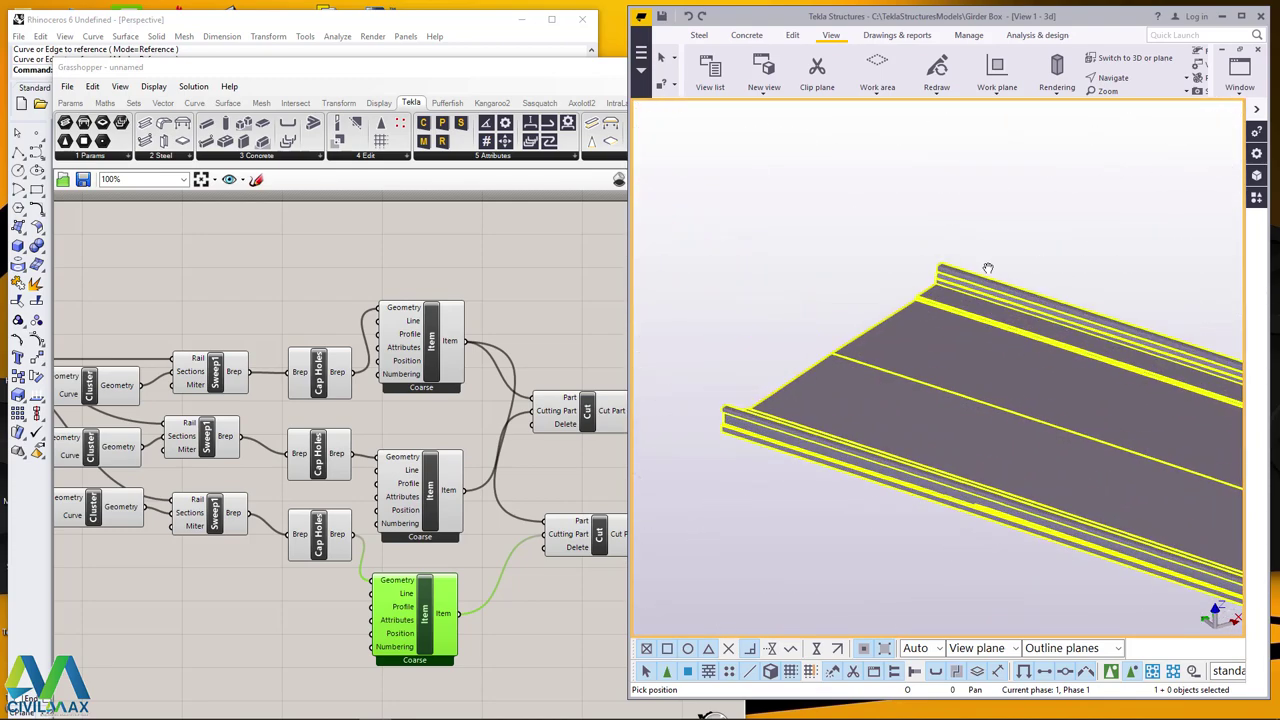
{"action": "left_click", "coordinate": [1113, 78]}
{"action": "left_click", "coordinate": [1133, 100]}
{"action": "left_click_drag", "start_coordinate": [900, 394], "coordinate": [742, 444]}
{"action": "scroll", "coordinate": [843, 434], "scroll_direction": "up", "scroll_amount": 10}
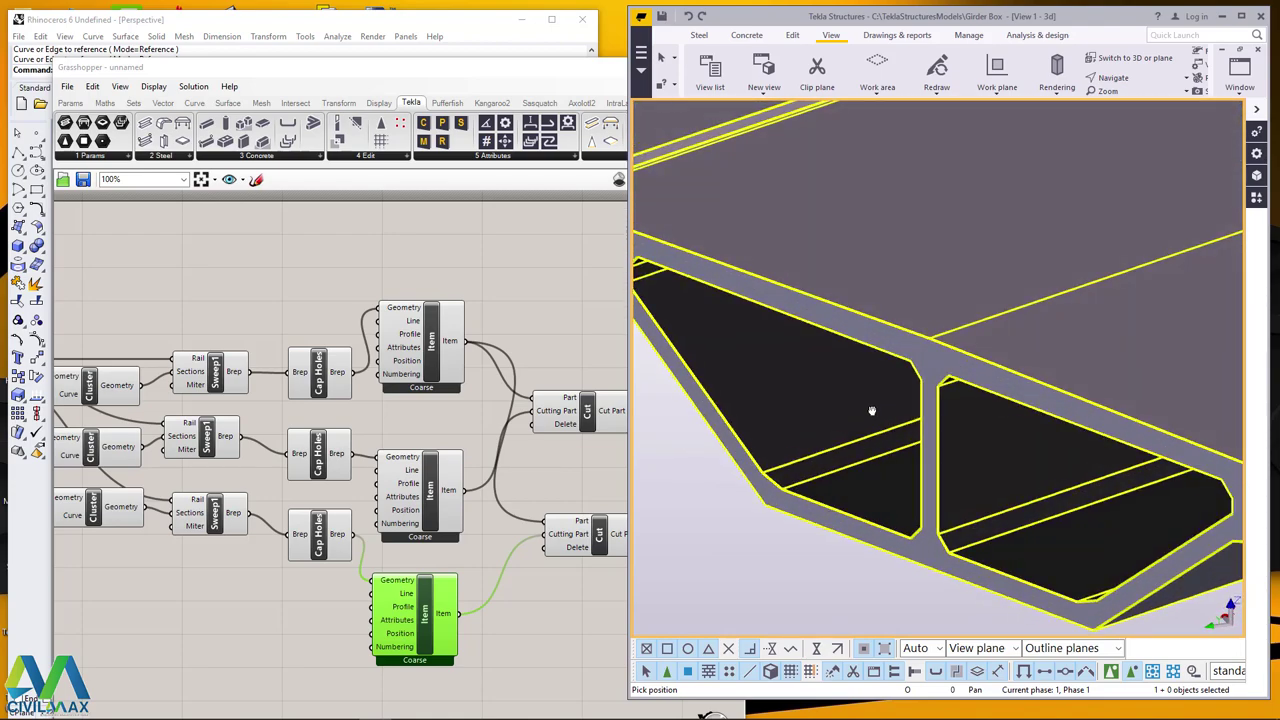
{"action": "scroll", "coordinate": [990, 359], "scroll_direction": "down", "scroll_amount": 4}
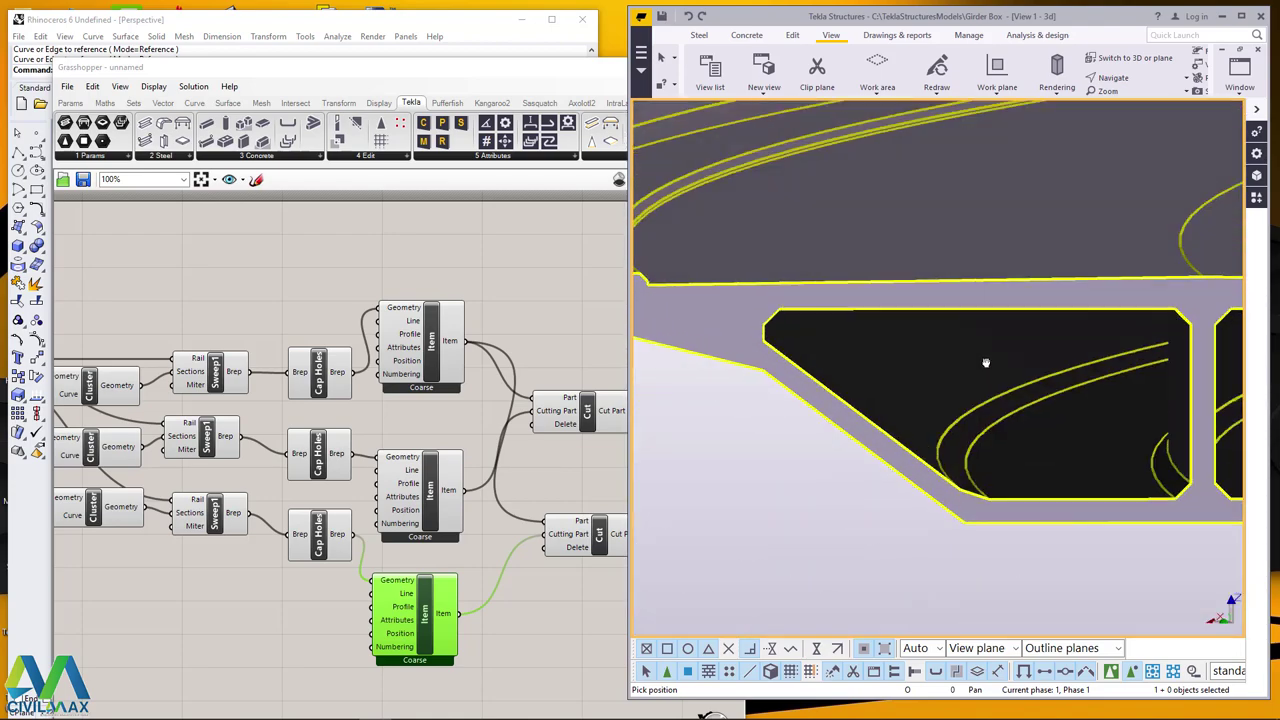
{"action": "left_click_drag", "start_coordinate": [986, 360], "coordinate": [898, 388]}
{"action": "scroll", "coordinate": [809, 451], "scroll_direction": "down", "scroll_amount": 5}
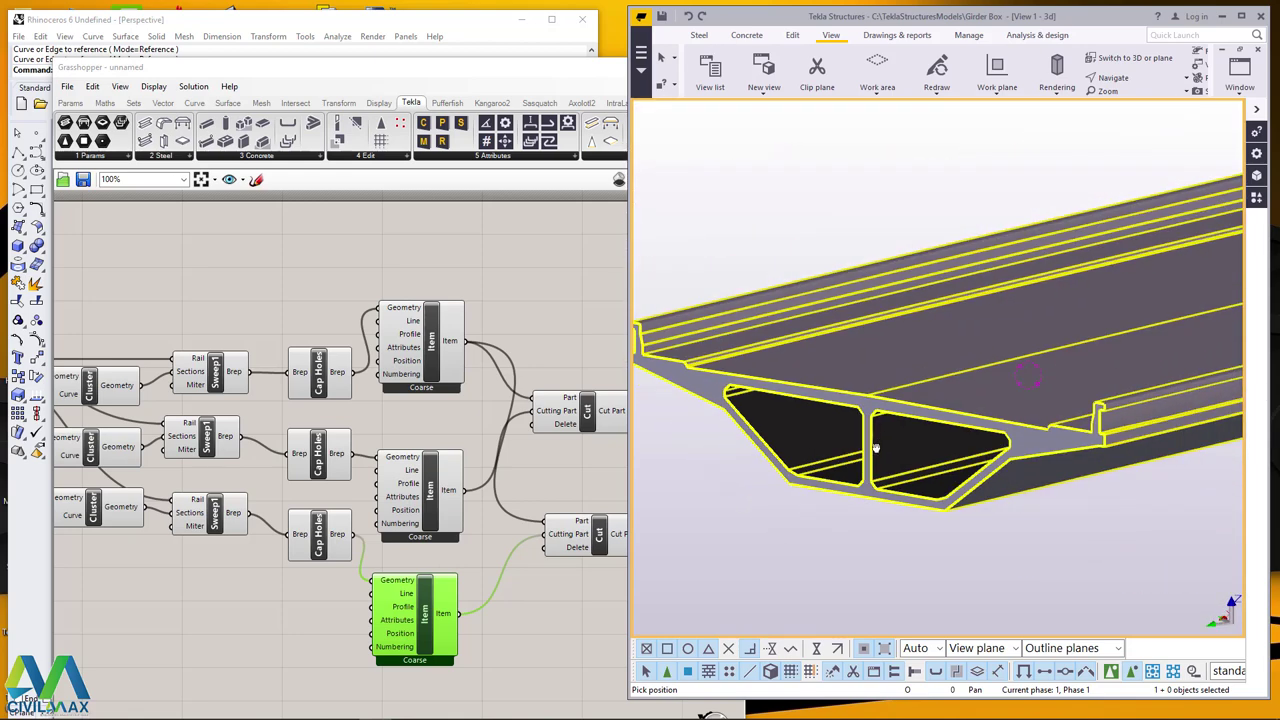
Save the Tekla Structures model, end the view rotation and clear the girder selection.
{"action": "left_click_drag", "start_coordinate": [829, 463], "coordinate": [811, 378]}
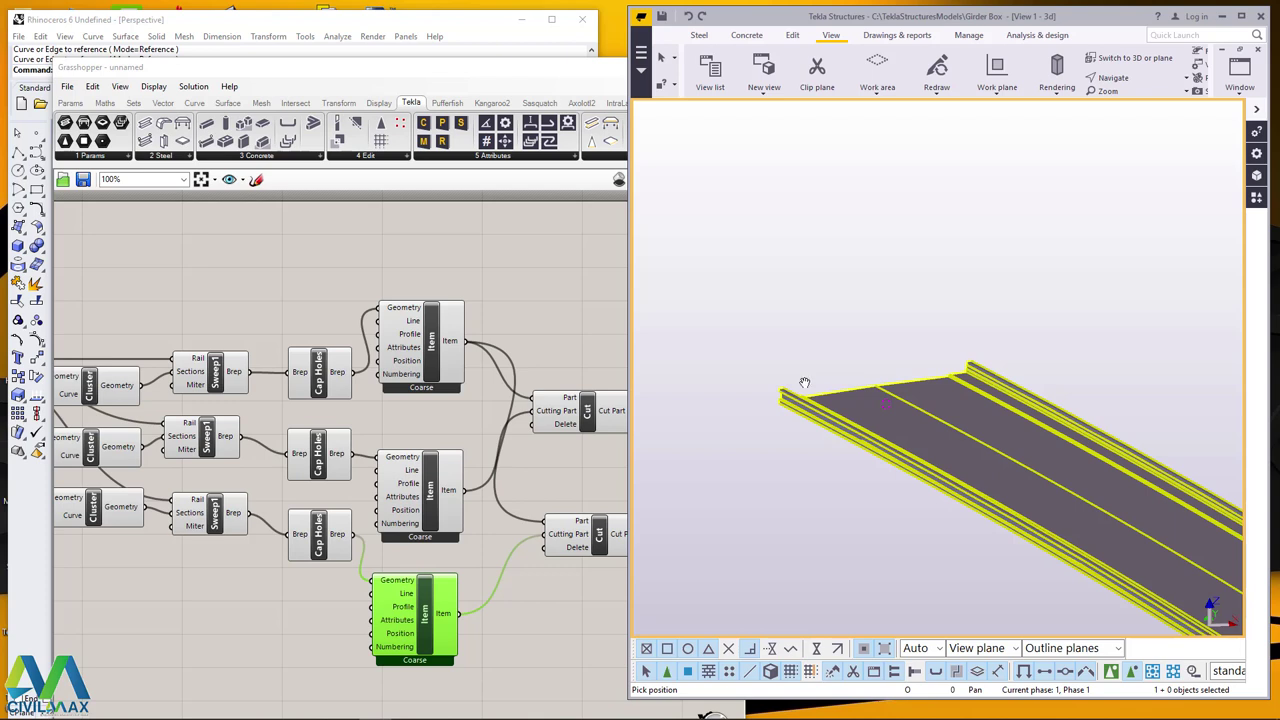
{"action": "middle_click_drag", "start_coordinate": [804, 383], "coordinate": [834, 369], "text": "ctrl"}
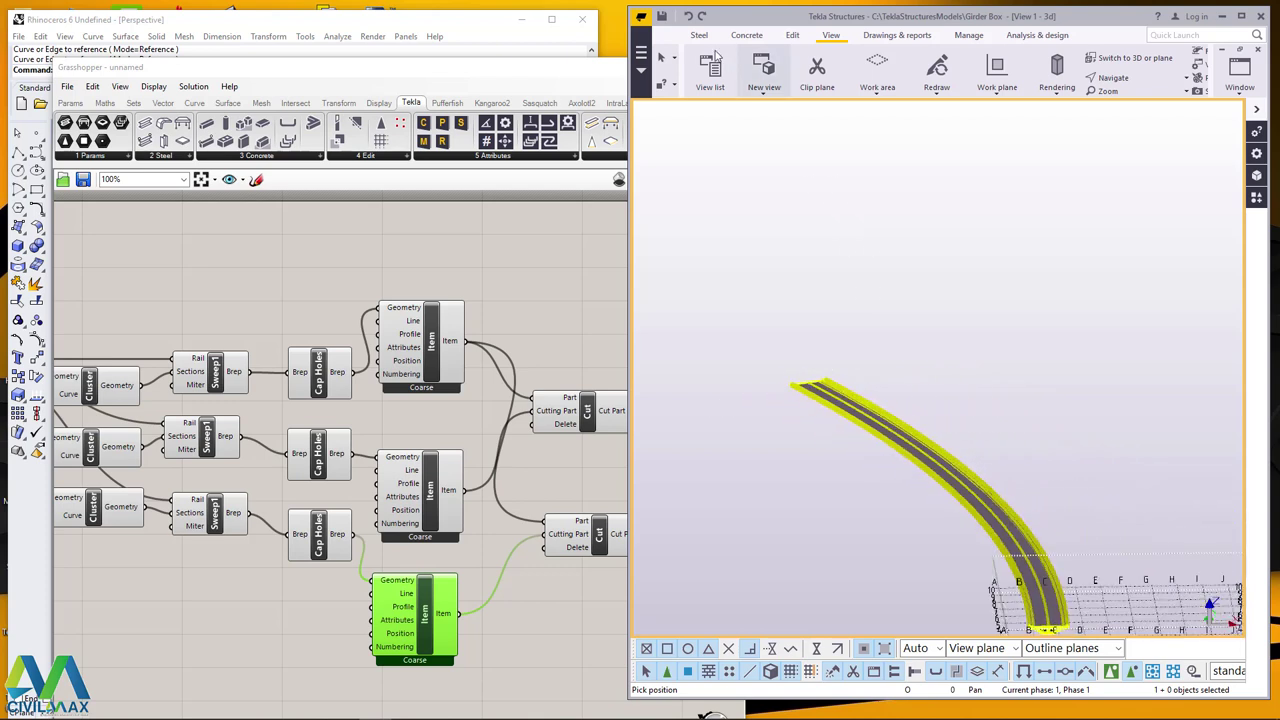
{"action": "left_click", "coordinate": [662, 18]}
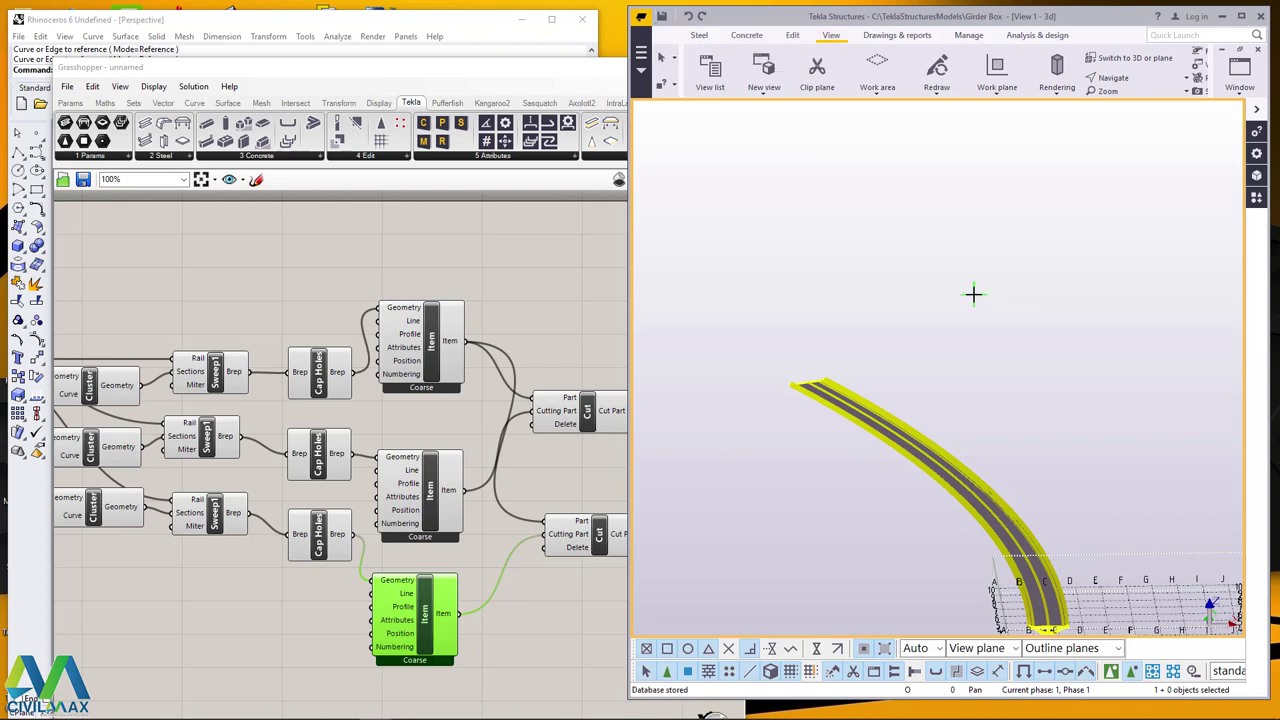
{"action": "right_click", "coordinate": [837, 269]}
{"action": "left_click", "coordinate": [890, 280]}
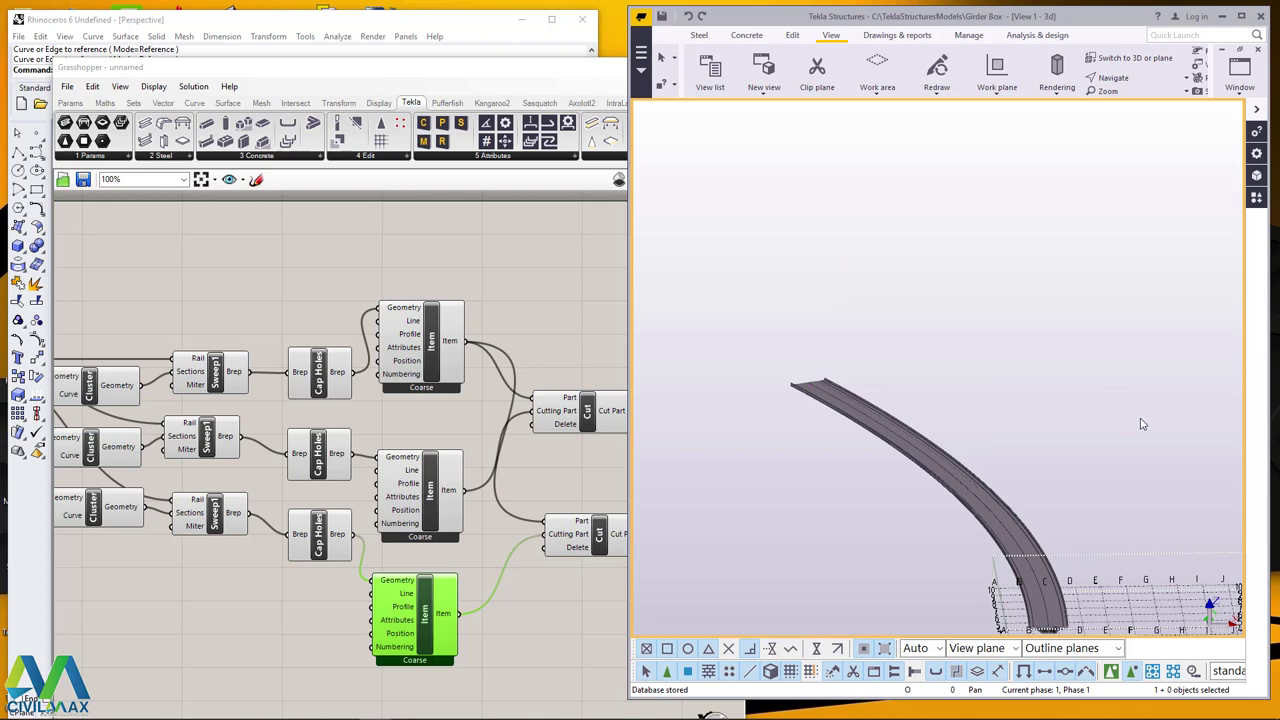
Switch to Grasshopper and save the definition to the Desktop as a Grasshopper Binary file named Girder Box 1.
{"action": "left_click", "coordinate": [485, 38]}
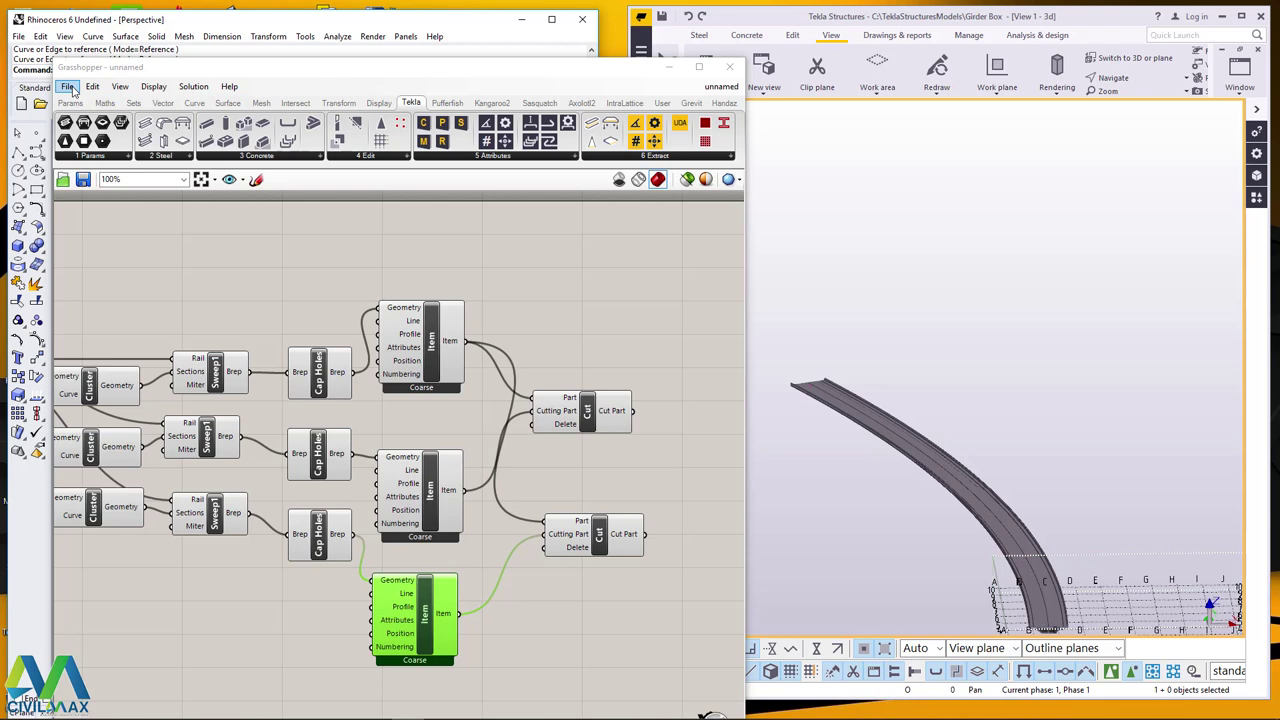
{"action": "left_click", "coordinate": [67, 87]}
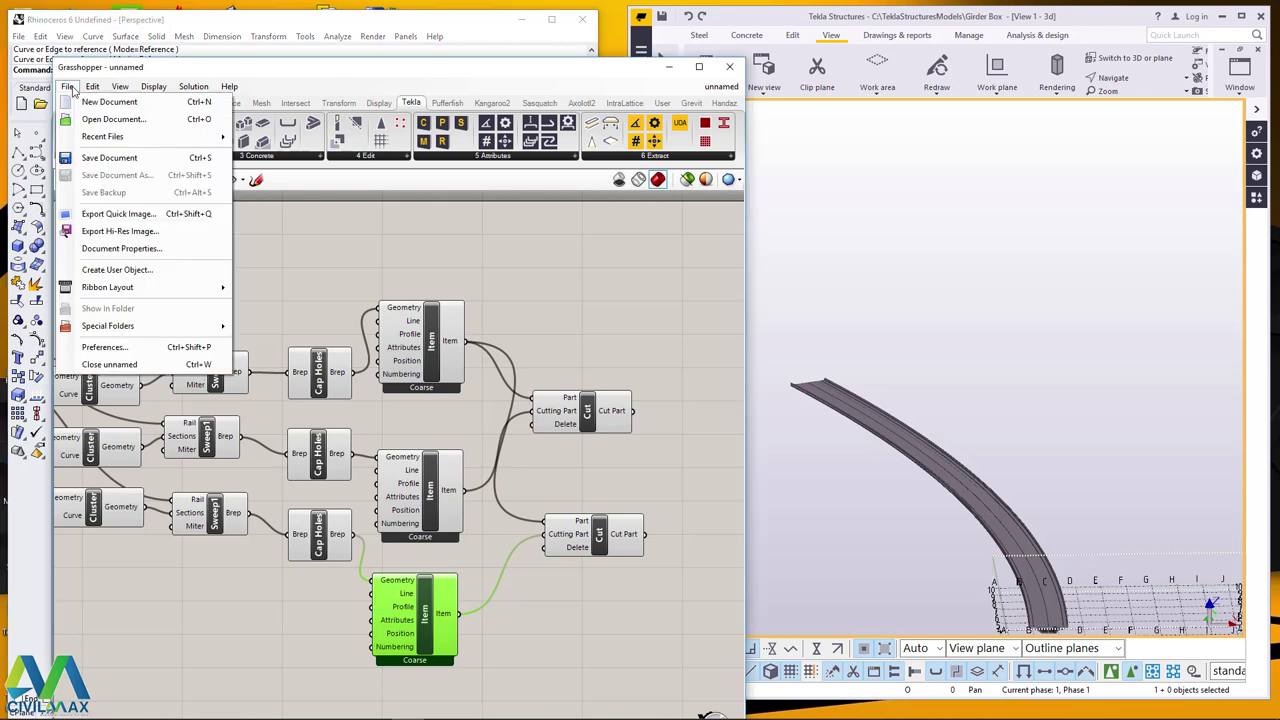
{"action": "left_click", "coordinate": [107, 160]}
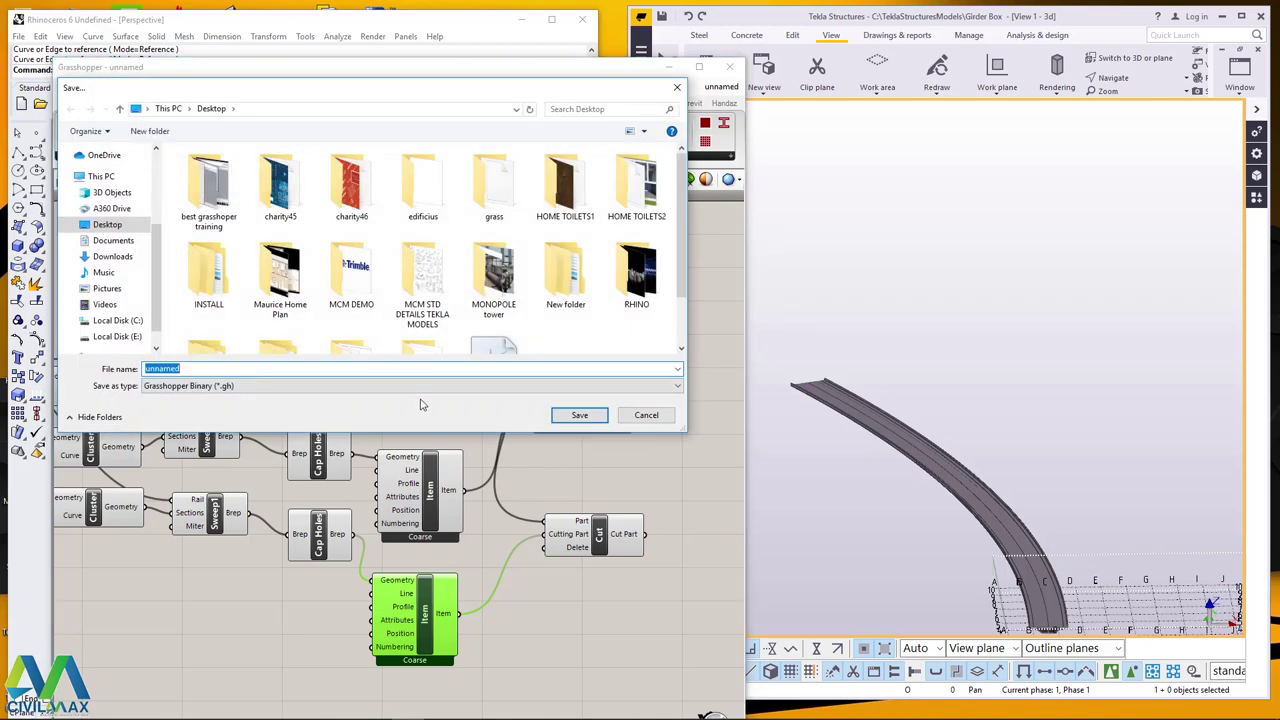
{"action": "type", "text": "G"}
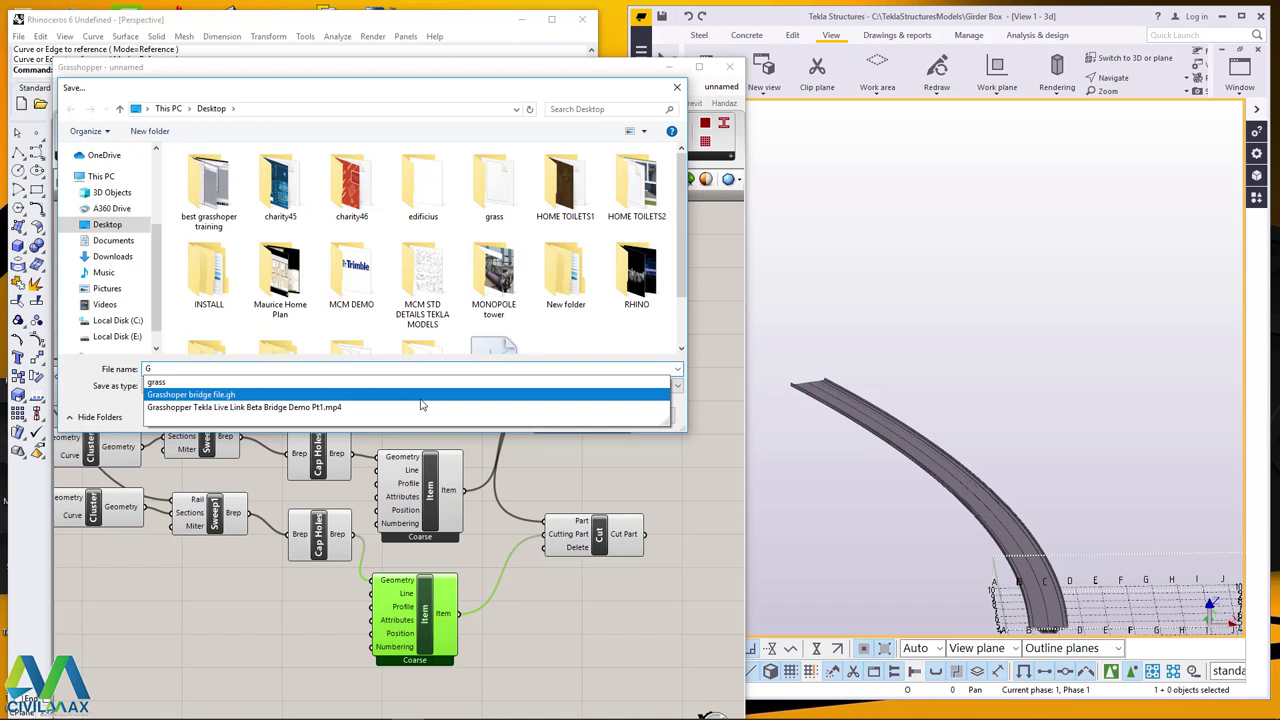
{"action": "type", "text": "irder Box 1"}
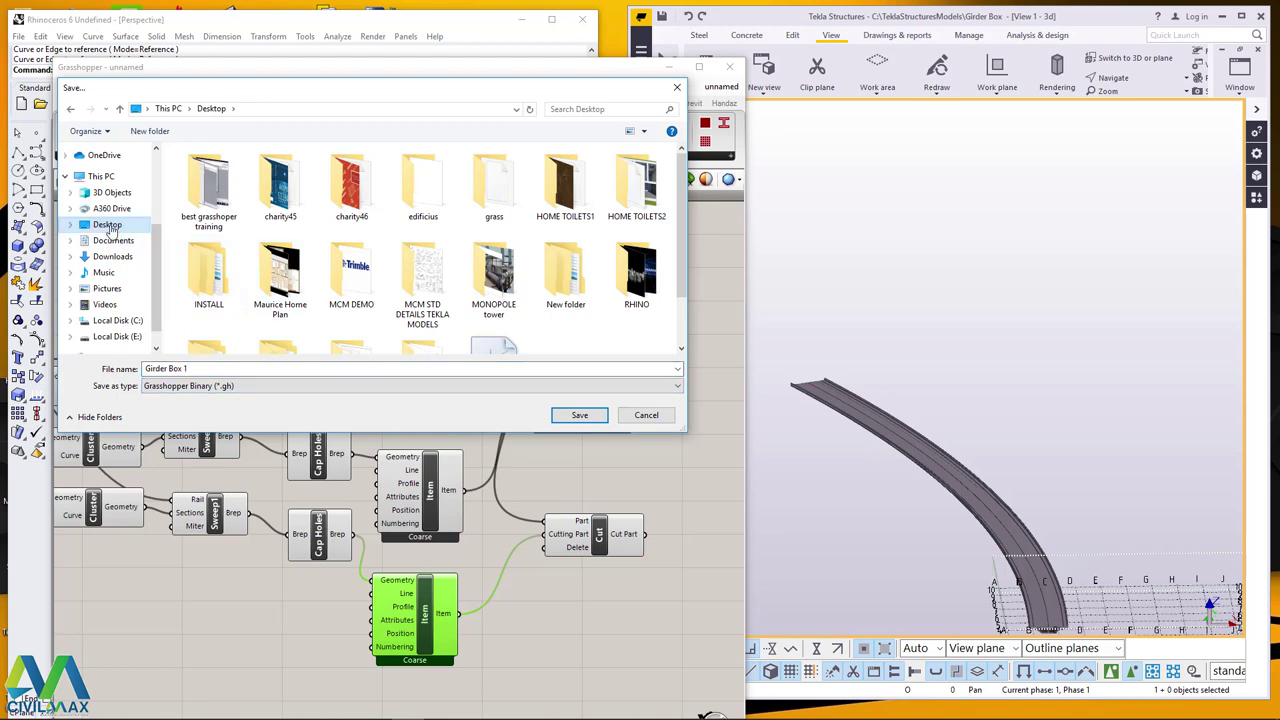
{"action": "left_click", "coordinate": [580, 416]}
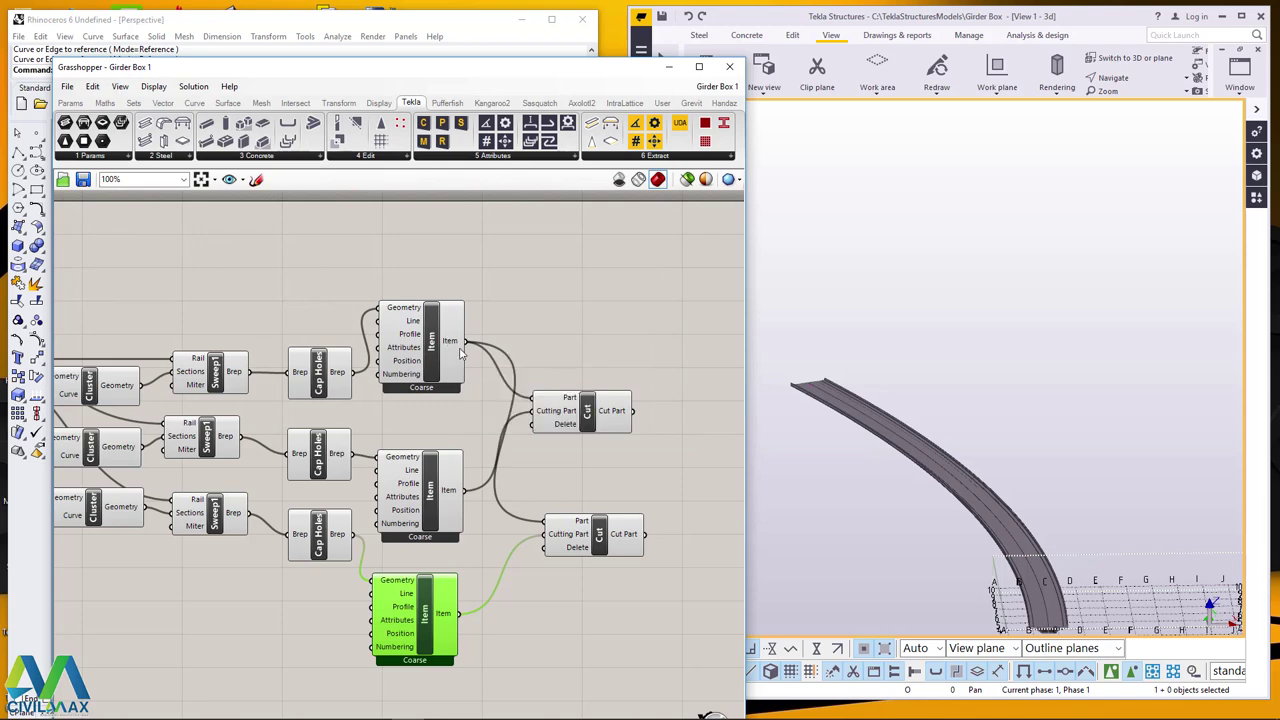
Uncover the Rhino viewport and examine the swept girder geometry, highlighting the Sweep1 results of a cell and the outer section.
{"action": "left_click_drag", "start_coordinate": [403, 62], "coordinate": [701, 59]}
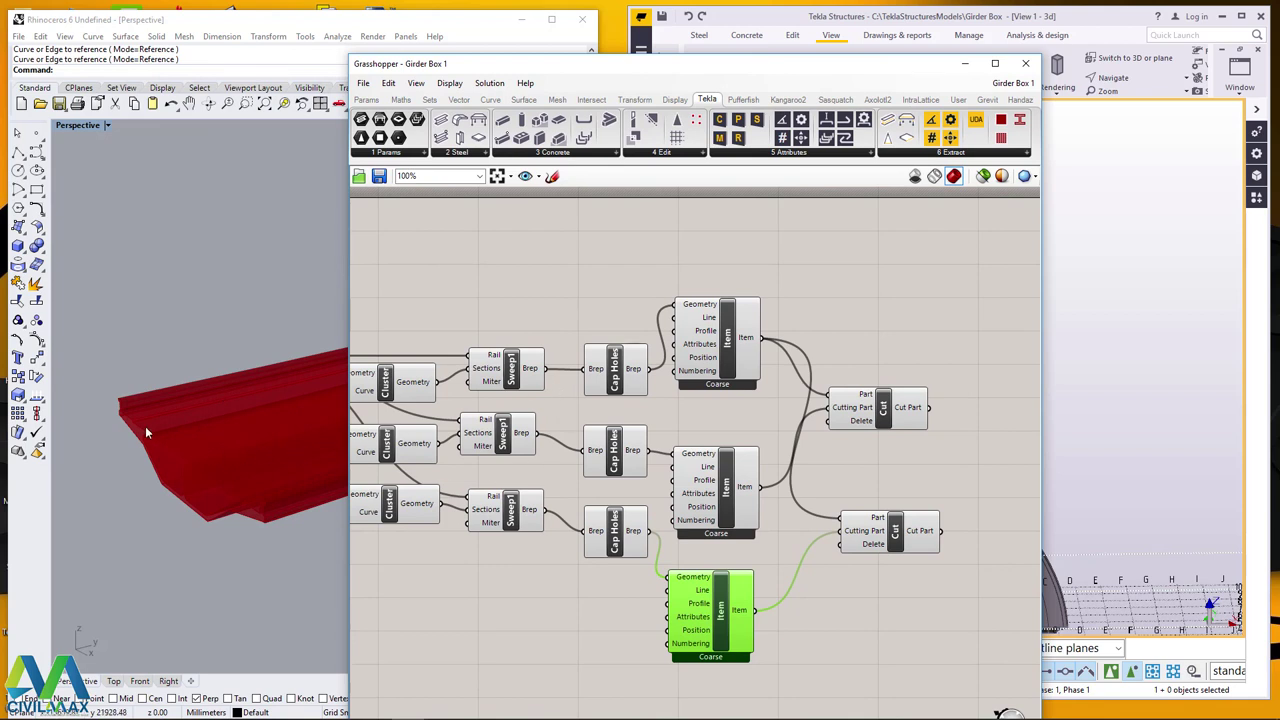
{"action": "right_click_drag", "start_coordinate": [145, 426], "coordinate": [199, 436]}
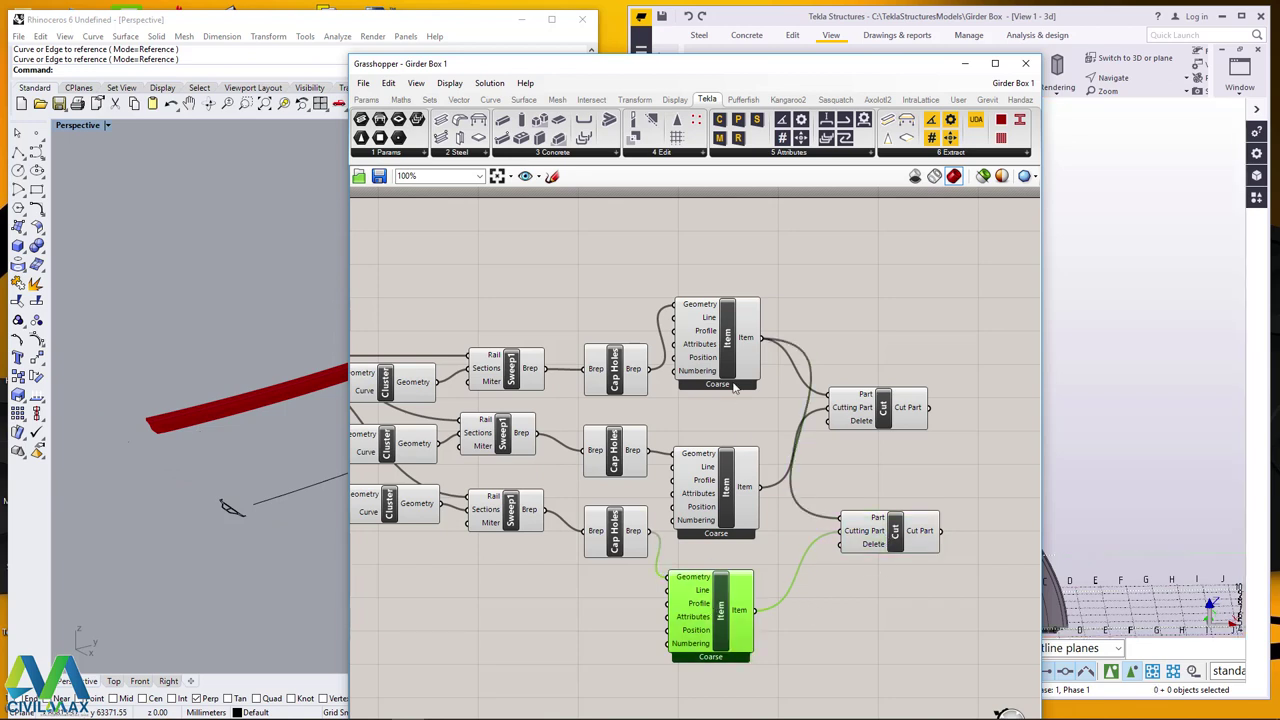
{"action": "left_click", "coordinate": [735, 388]}
{"action": "left_click", "coordinate": [505, 385]}
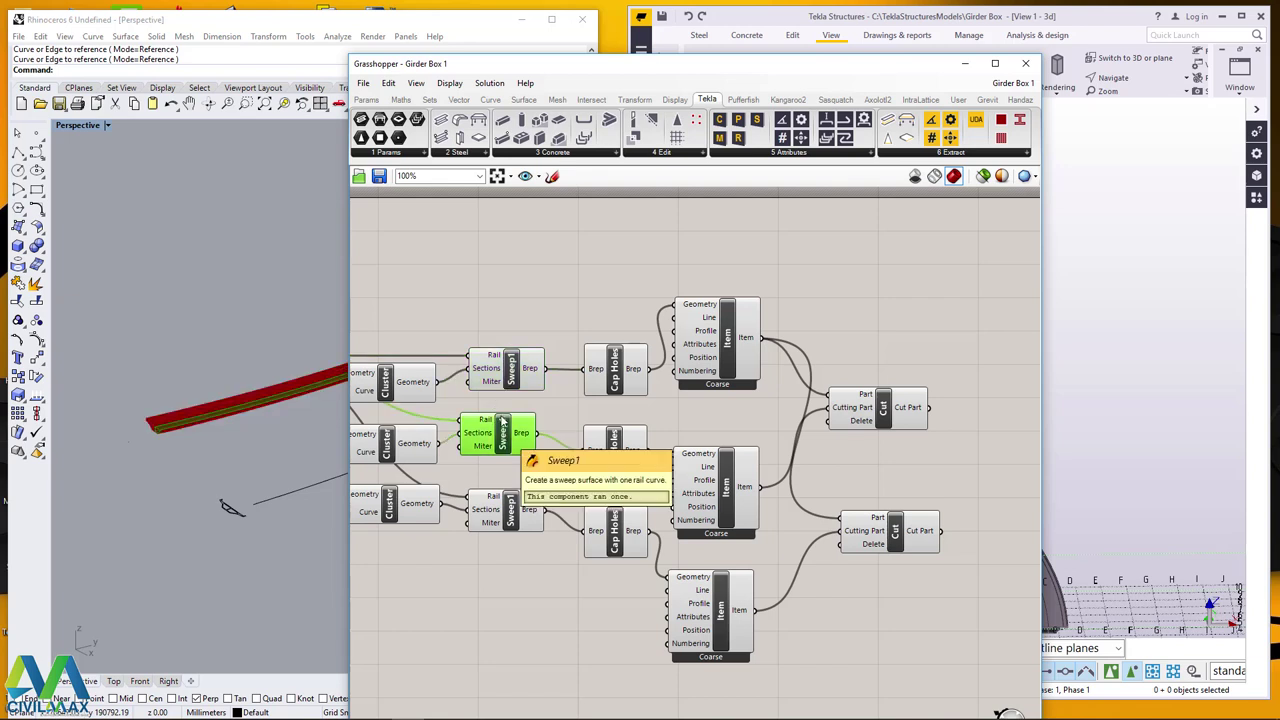
{"action": "right_click", "coordinate": [496, 372]}
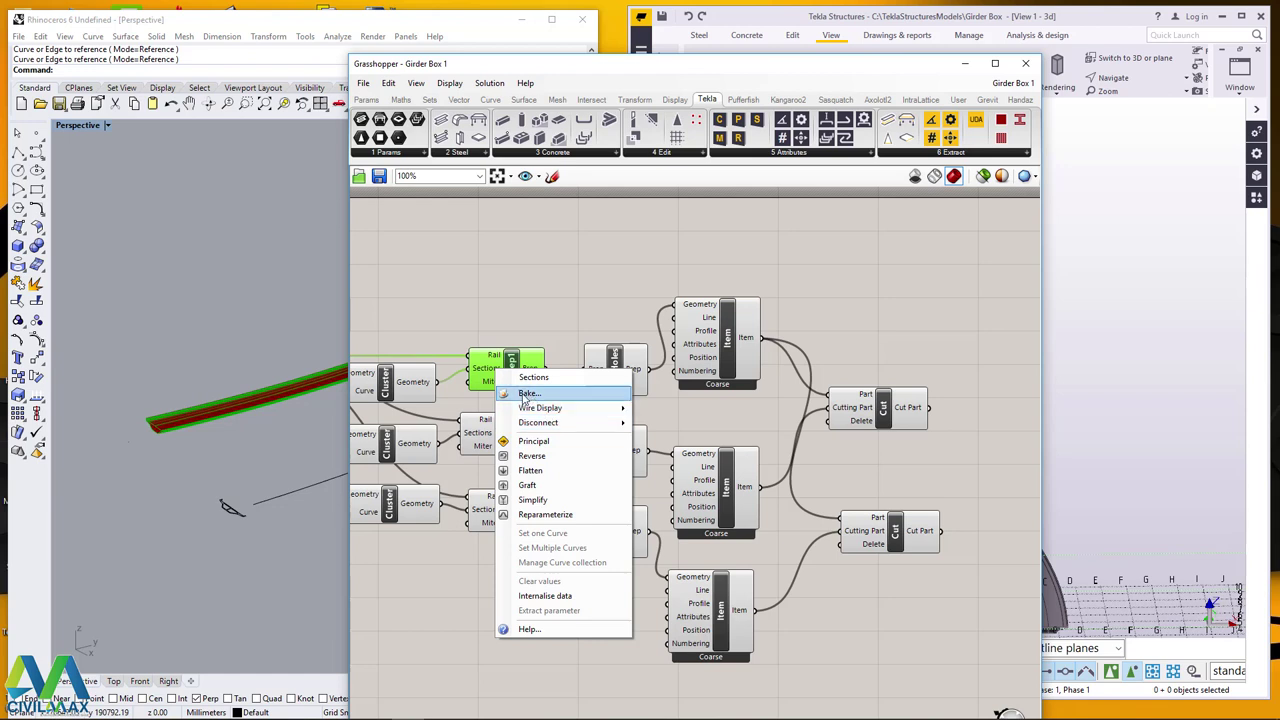
{"action": "scroll", "coordinate": [157, 436], "scroll_direction": "up", "scroll_amount": 3}
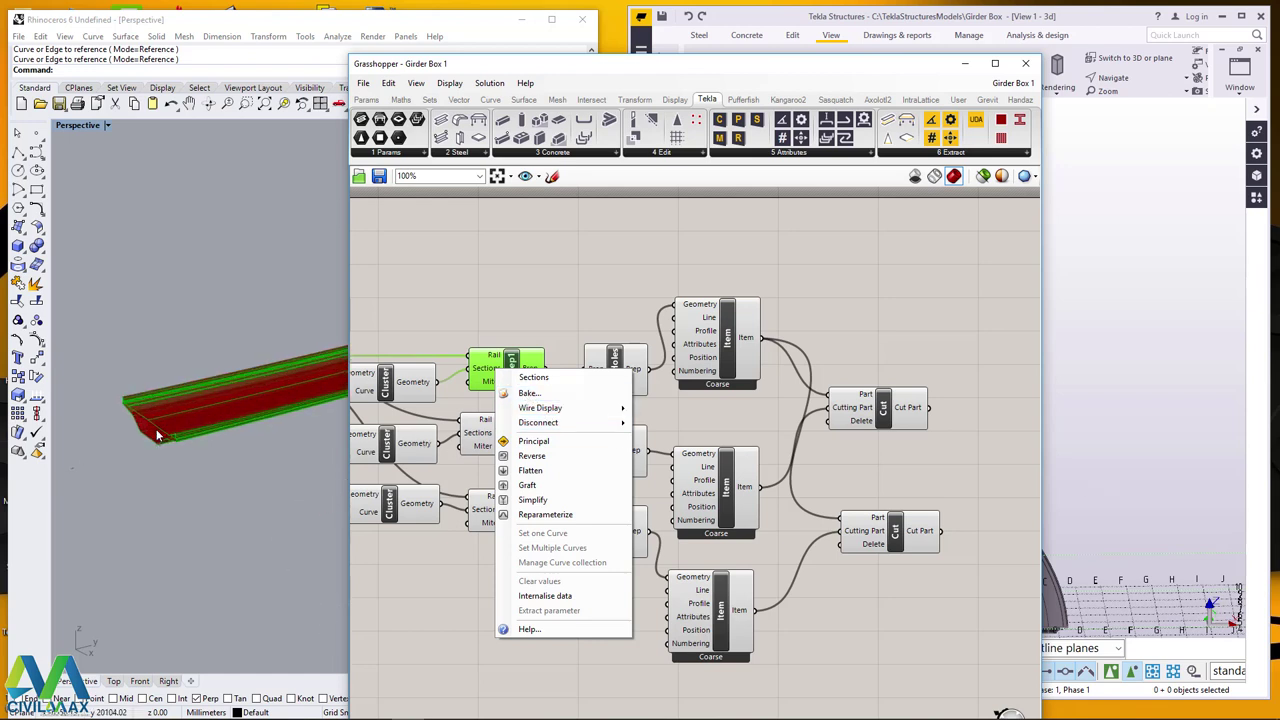
{"action": "scroll", "coordinate": [157, 436], "scroll_direction": "up", "scroll_amount": 1}
{"action": "mouse_move", "coordinate": [549, 429]}
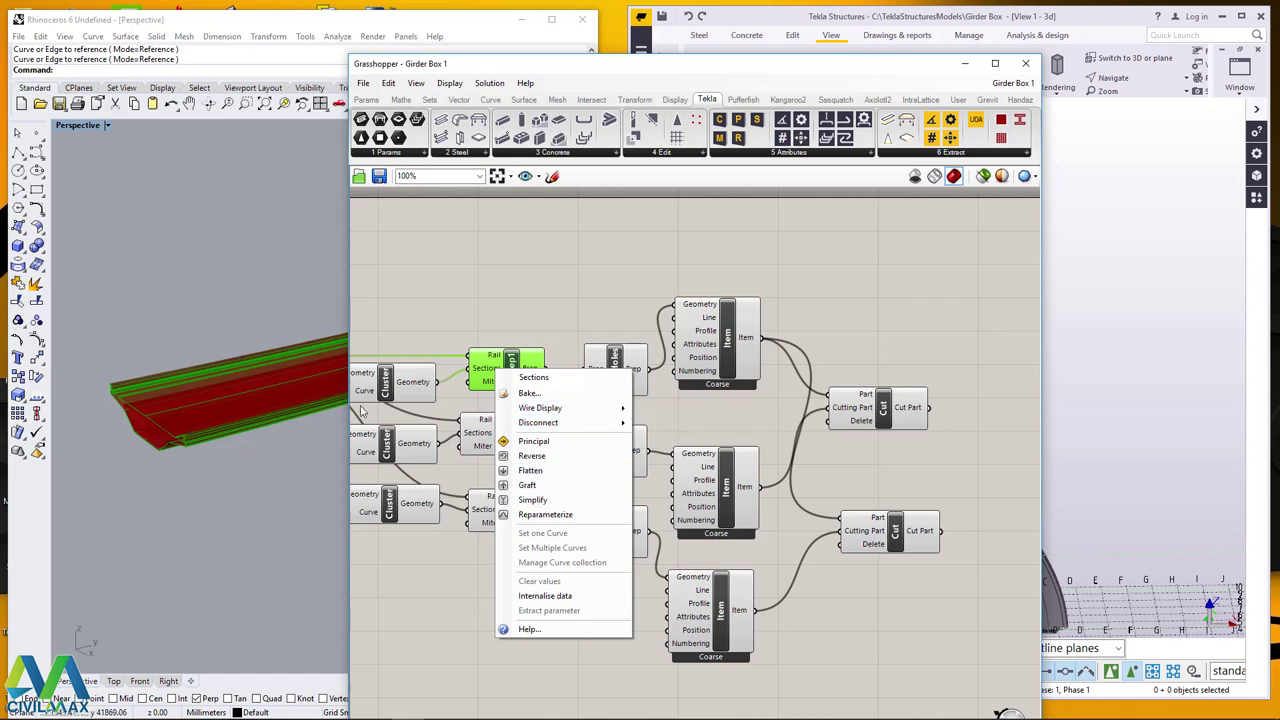
Move the Grasshopper window off the Tekla Structures view and examine the girder's near end face and edge barrier profile.
{"action": "left_click_drag", "start_coordinate": [836, 74], "coordinate": [474, 49]}
{"action": "middle_click_drag", "start_coordinate": [800, 337], "coordinate": [990, 560], "text": "ctrl"}
{"action": "scroll", "coordinate": [990, 562], "scroll_direction": "up", "scroll_amount": 4}
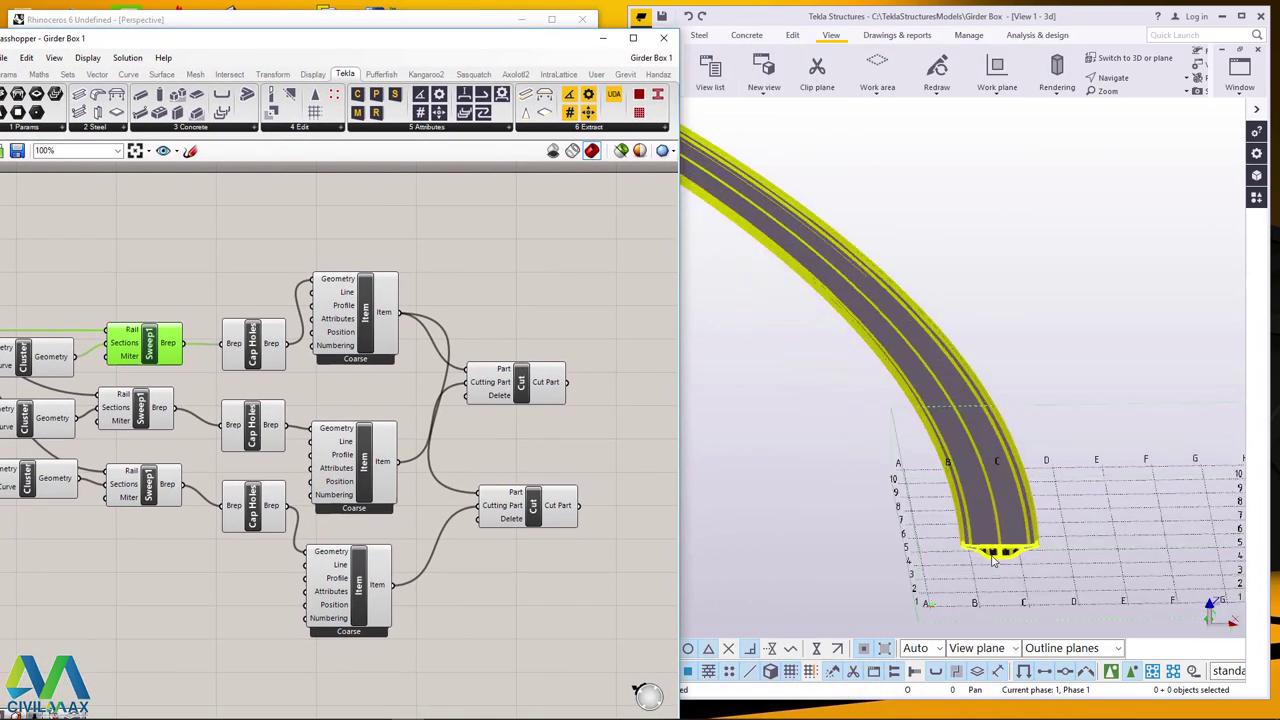
{"action": "scroll", "coordinate": [995, 562], "scroll_direction": "up", "scroll_amount": 6}
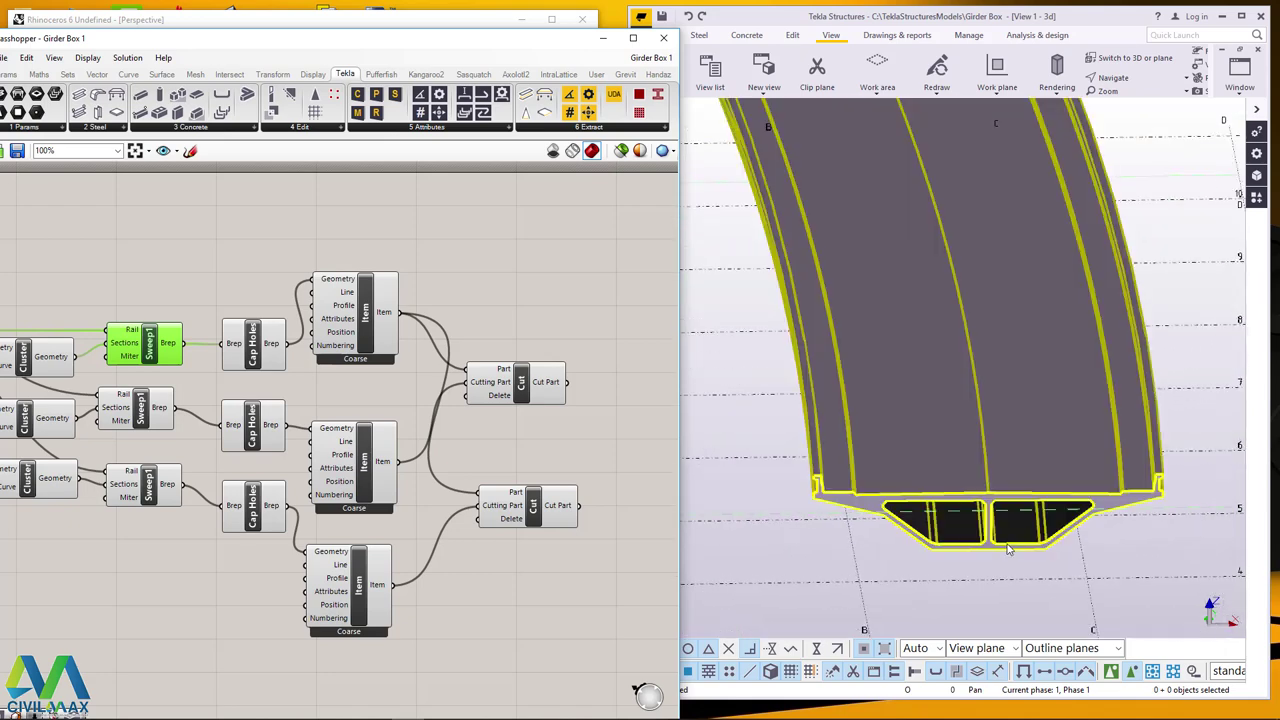
{"action": "left_click", "coordinate": [1110, 77]}
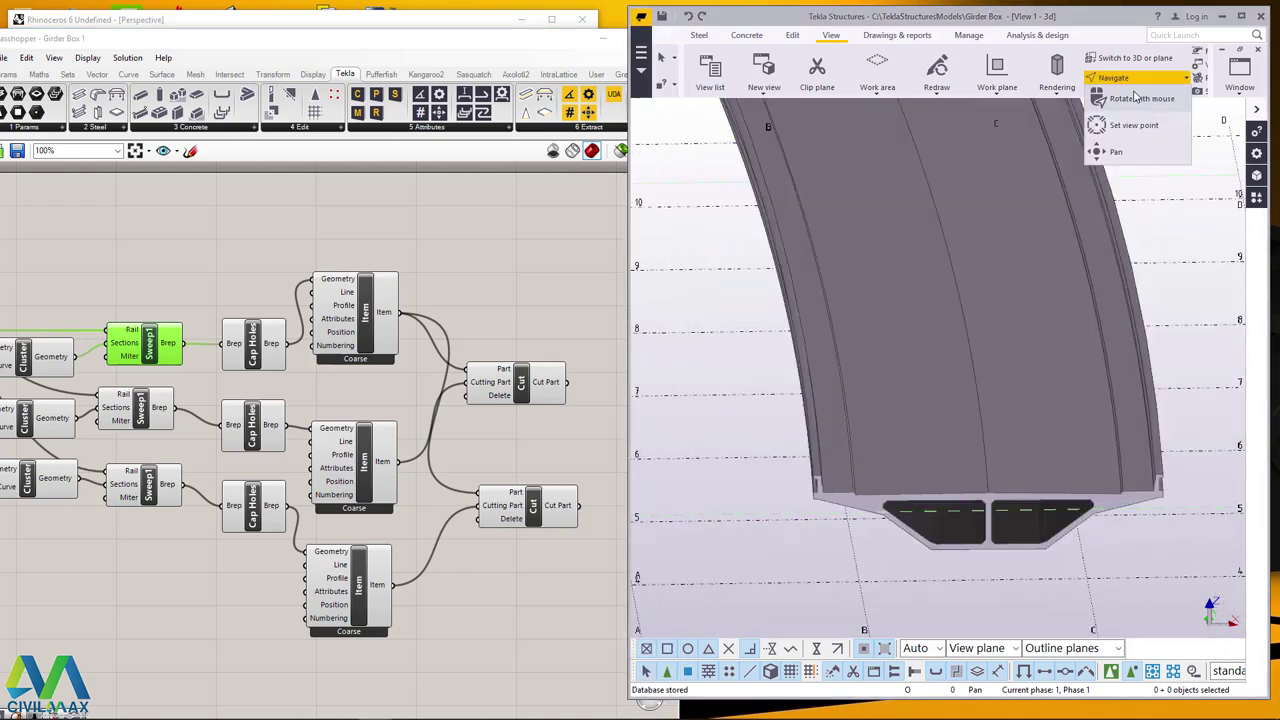
{"action": "left_click", "coordinate": [1120, 98]}
{"action": "left_click_drag", "start_coordinate": [990, 522], "coordinate": [791, 503]}
Inspect the deck surface, the central web and the two hollow cells at the girder's end from several angles.
{"action": "left_click", "coordinate": [1110, 78]}
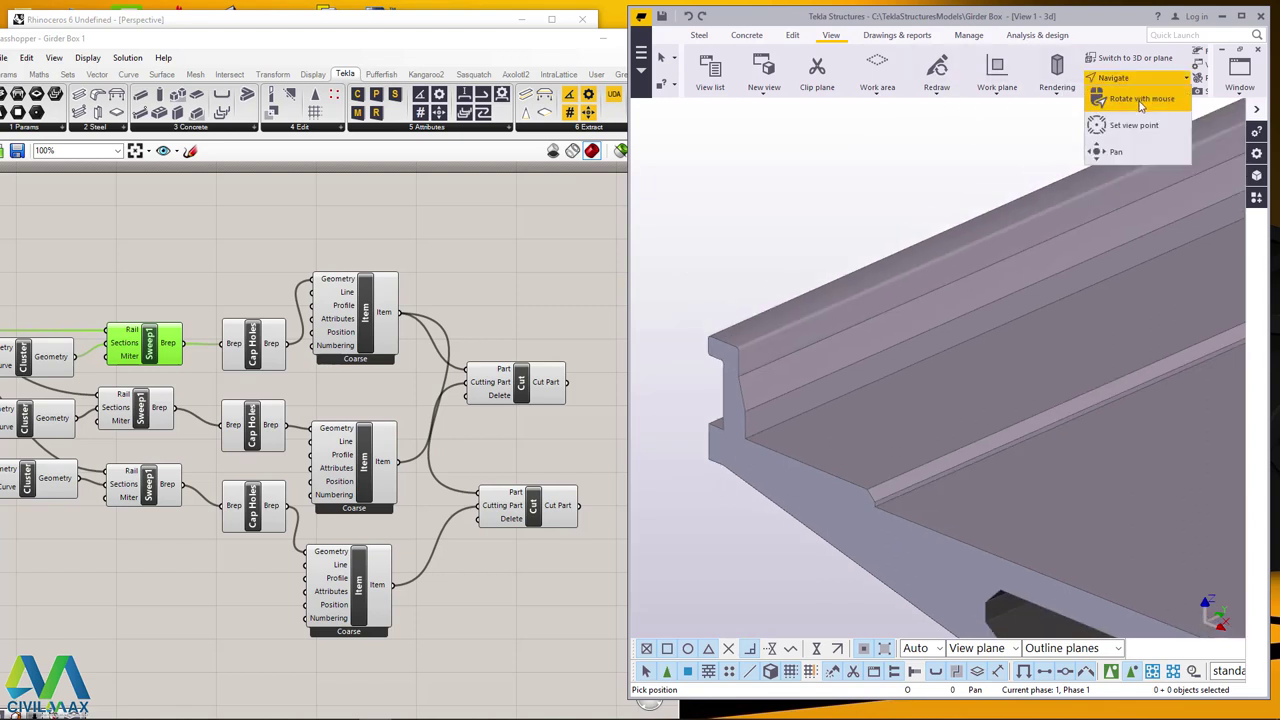
{"action": "left_click", "coordinate": [1125, 108]}
{"action": "left_click_drag", "start_coordinate": [888, 430], "coordinate": [920, 366]}
{"action": "left_click_drag", "start_coordinate": [842, 407], "coordinate": [737, 517]}
{"action": "scroll", "coordinate": [879, 469], "scroll_direction": "up", "scroll_amount": 5}
{"action": "scroll", "coordinate": [735, 517], "scroll_direction": "down", "scroll_amount": 5}
{"action": "scroll", "coordinate": [1085, 500], "scroll_direction": "up", "scroll_amount": 5}
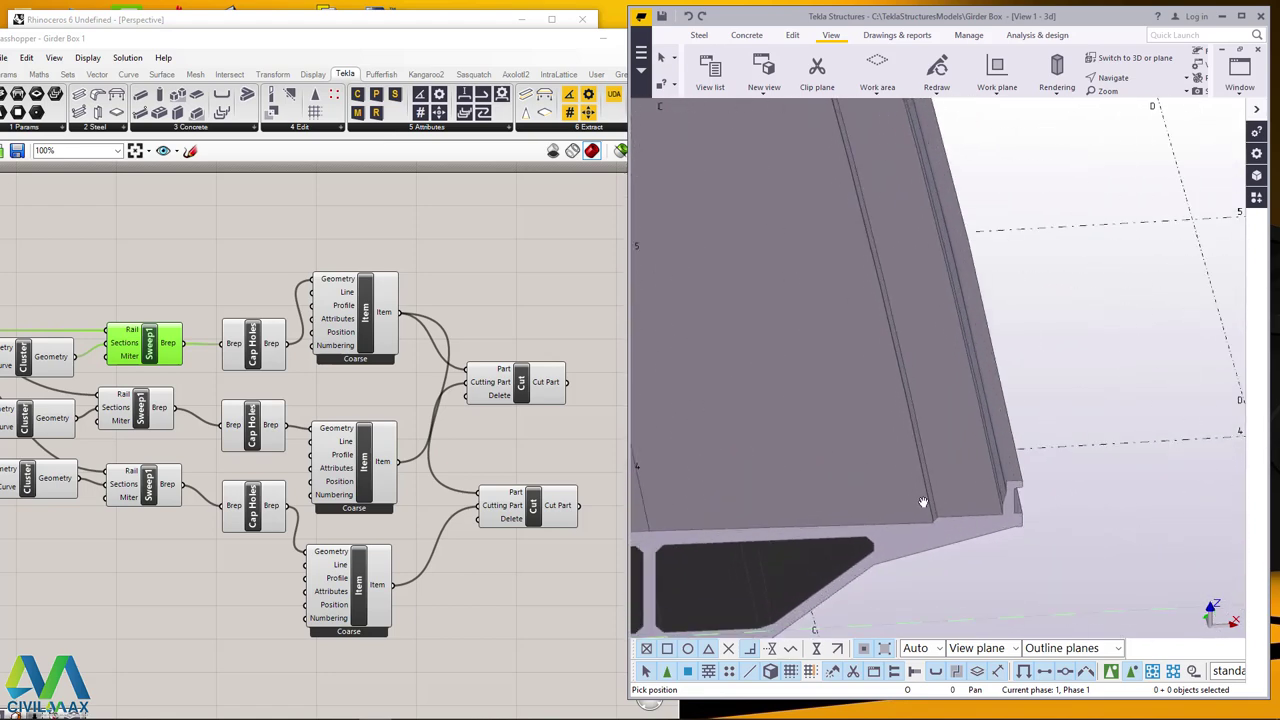
{"action": "scroll", "coordinate": [895, 530], "scroll_direction": "up", "scroll_amount": 5}
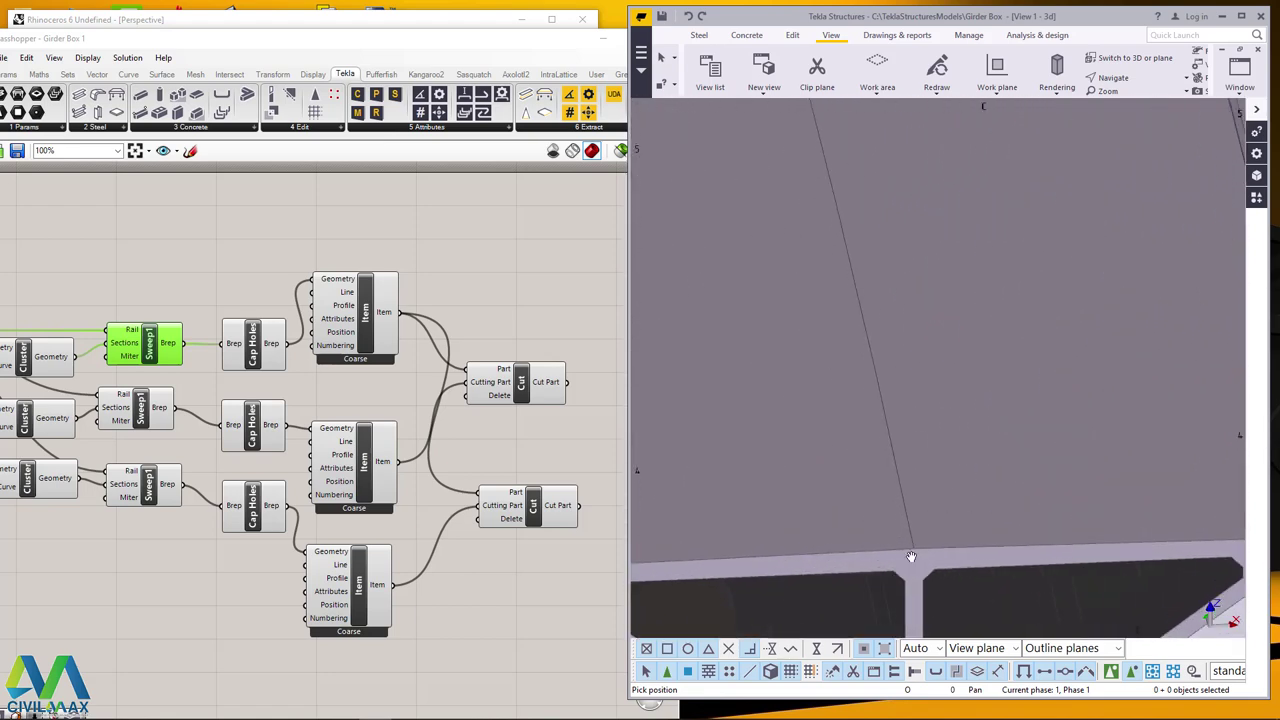
{"action": "left_click", "coordinate": [1123, 90]}
{"action": "left_click", "coordinate": [1136, 100]}
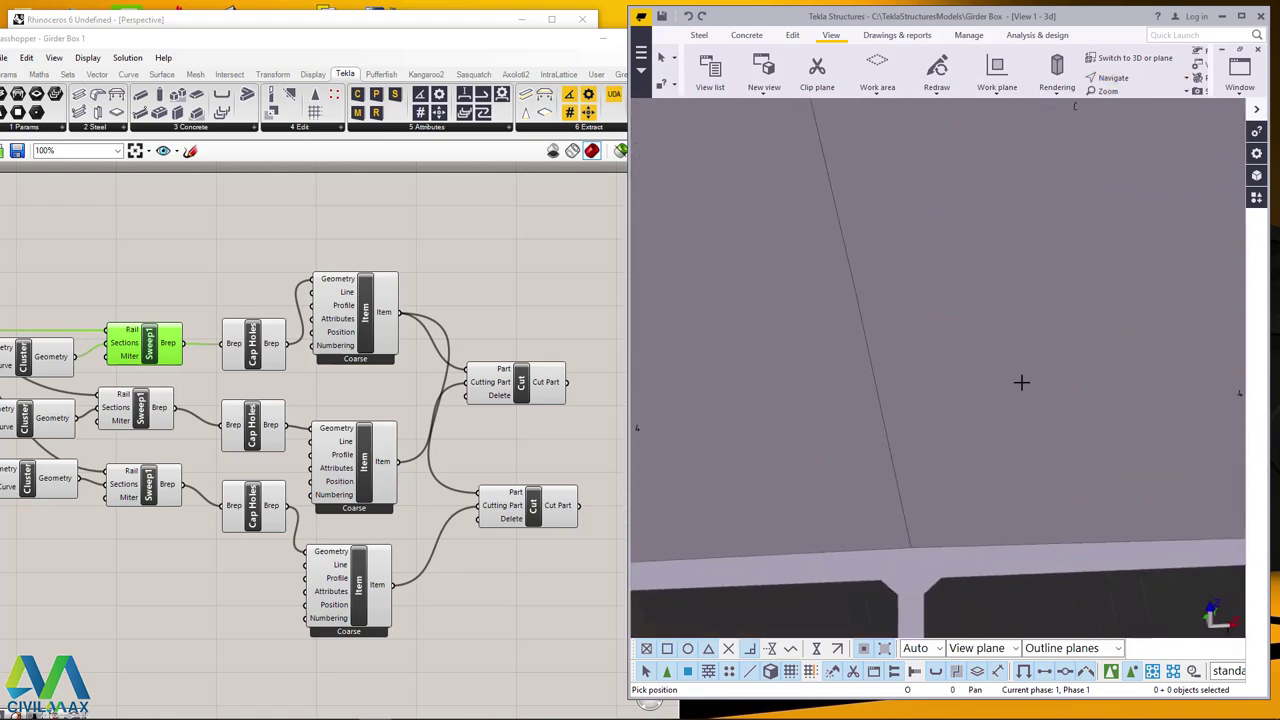
{"action": "scroll", "coordinate": [943, 506], "scroll_direction": "down", "scroll_amount": 10}
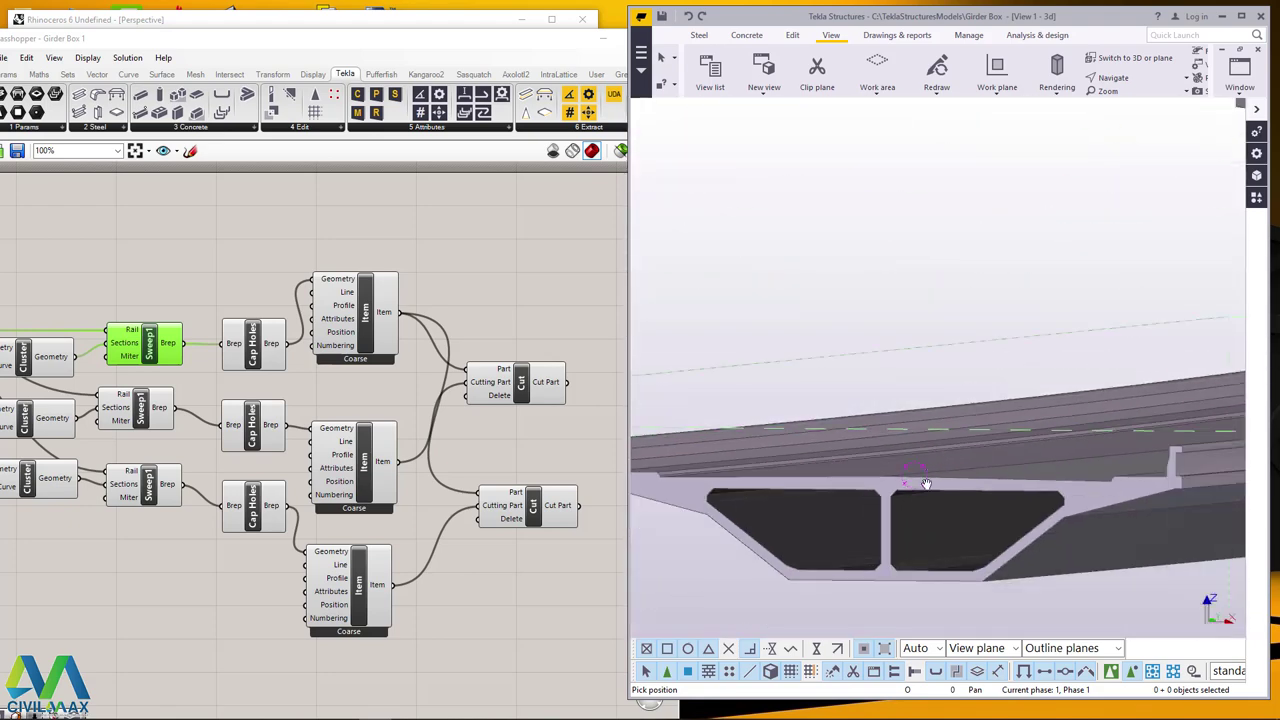
{"action": "middle_click_drag", "start_coordinate": [905, 557], "coordinate": [866, 485], "text": "ctrl"}
{"action": "scroll", "coordinate": [866, 485], "scroll_direction": "up", "scroll_amount": 5}
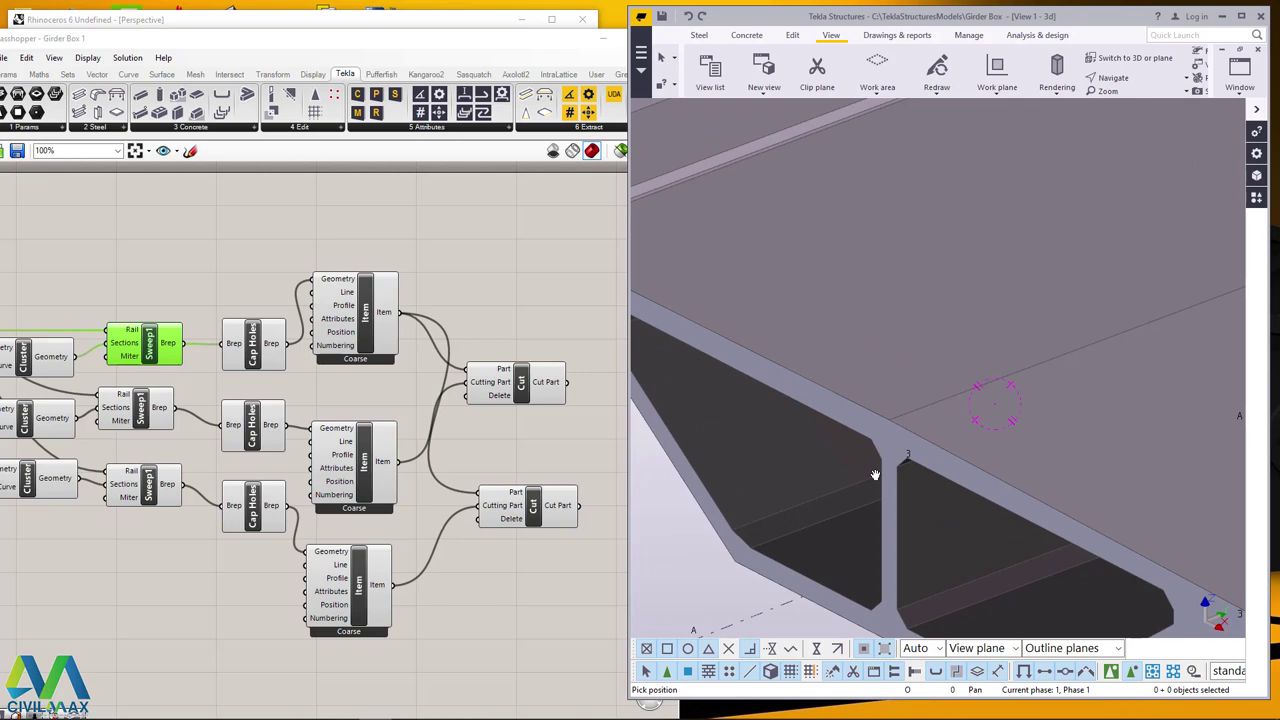